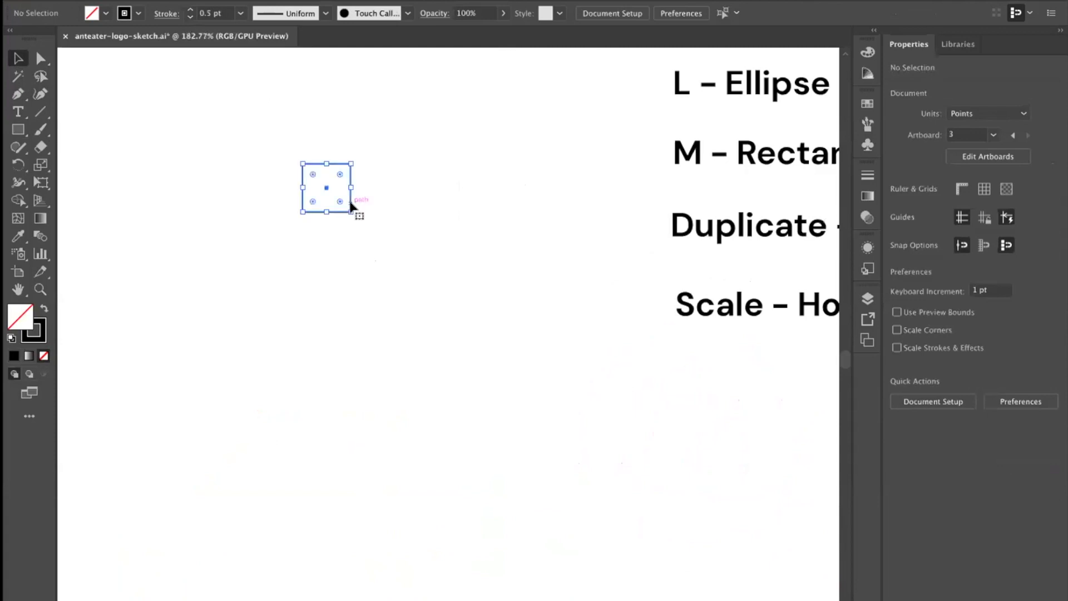
Duplicate the square directly to its left so the two sit side by side.
{"action": "left_click_drag", "start_coordinate": [326, 187], "coordinate": [276, 180]}
{"action": "left_click", "coordinate": [390, 199]}
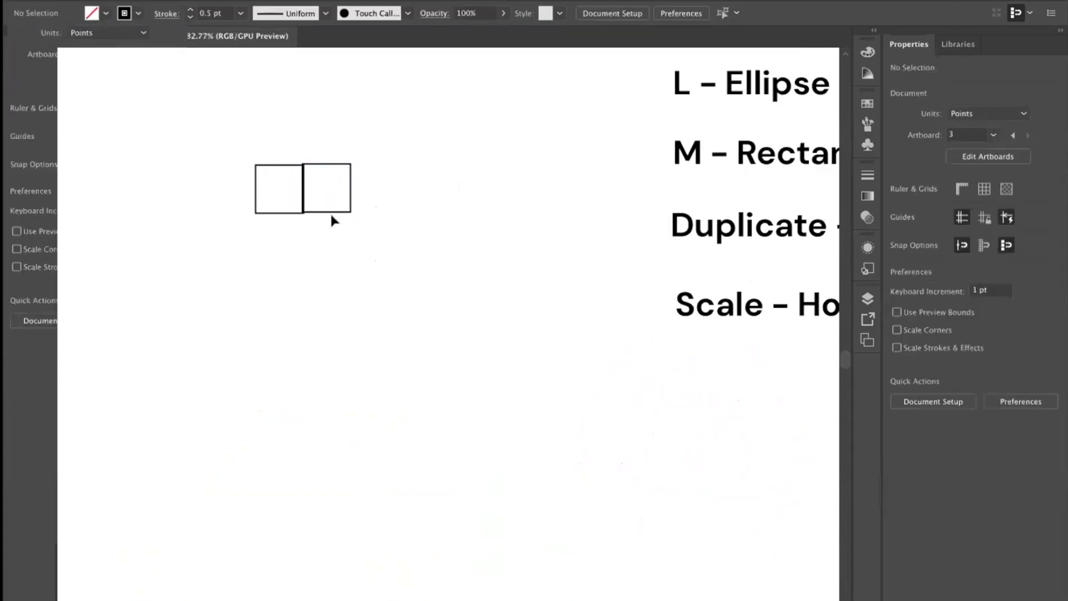
{"action": "left_click_drag", "start_coordinate": [324, 228], "coordinate": [334, 228]}
{"action": "left_click_drag", "start_coordinate": [271, 155], "coordinate": [272, 155]}
{"action": "key", "text": "super+z"}
Set the stroke of both squares to 0.25 pt and delete the left copy.
{"action": "left_click_drag", "start_coordinate": [377, 232], "coordinate": [162, 96]}
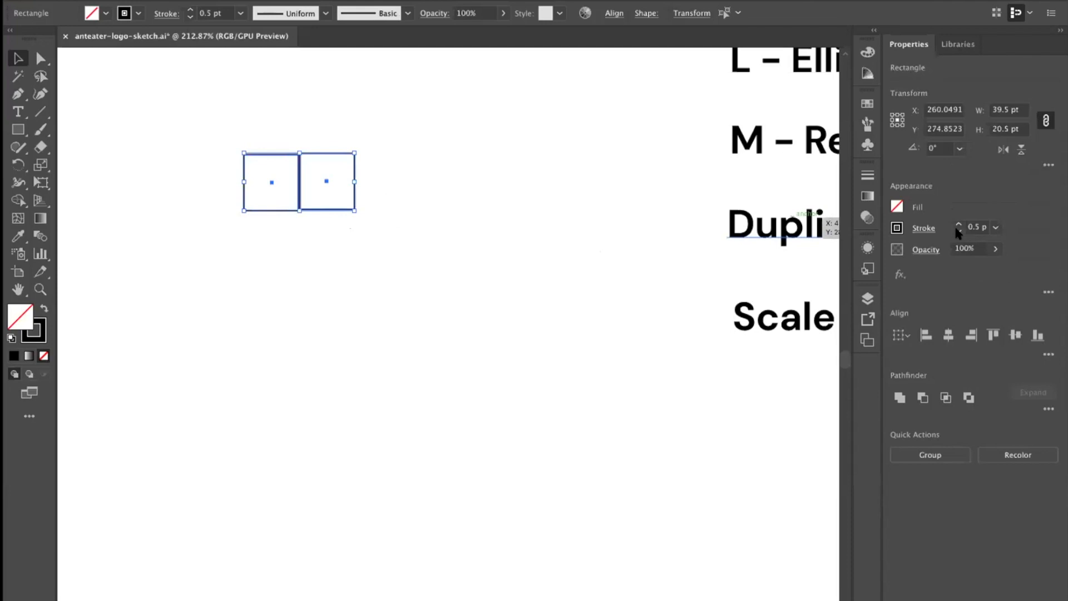
{"action": "left_click", "coordinate": [248, 191]}
{"action": "key", "text": "Delete"}
{"action": "left_click_drag", "start_coordinate": [389, 215], "coordinate": [389, 215]}
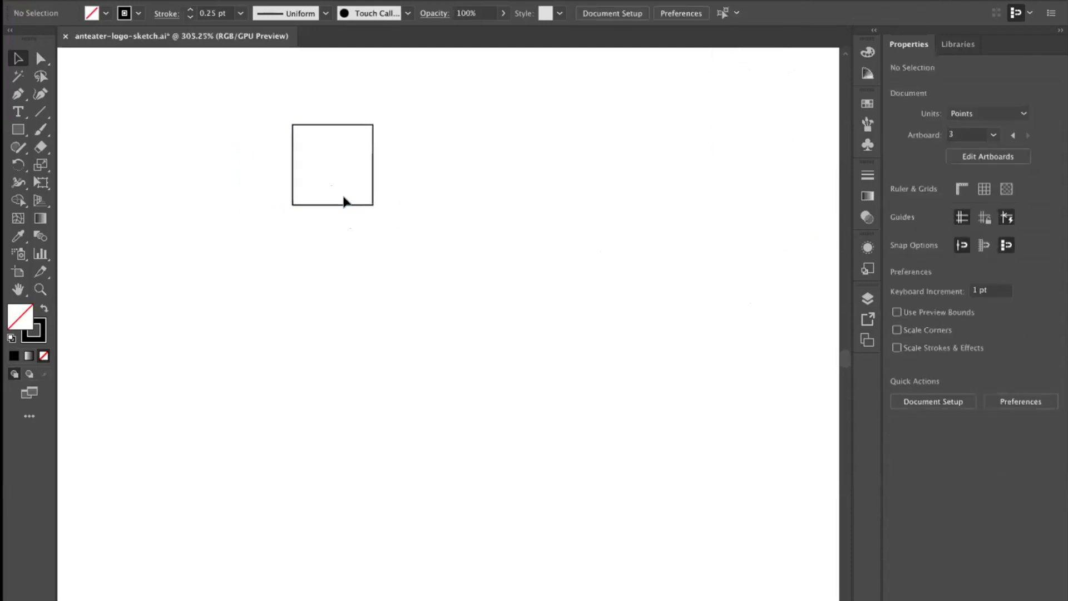
{"action": "left_click", "coordinate": [337, 146]}
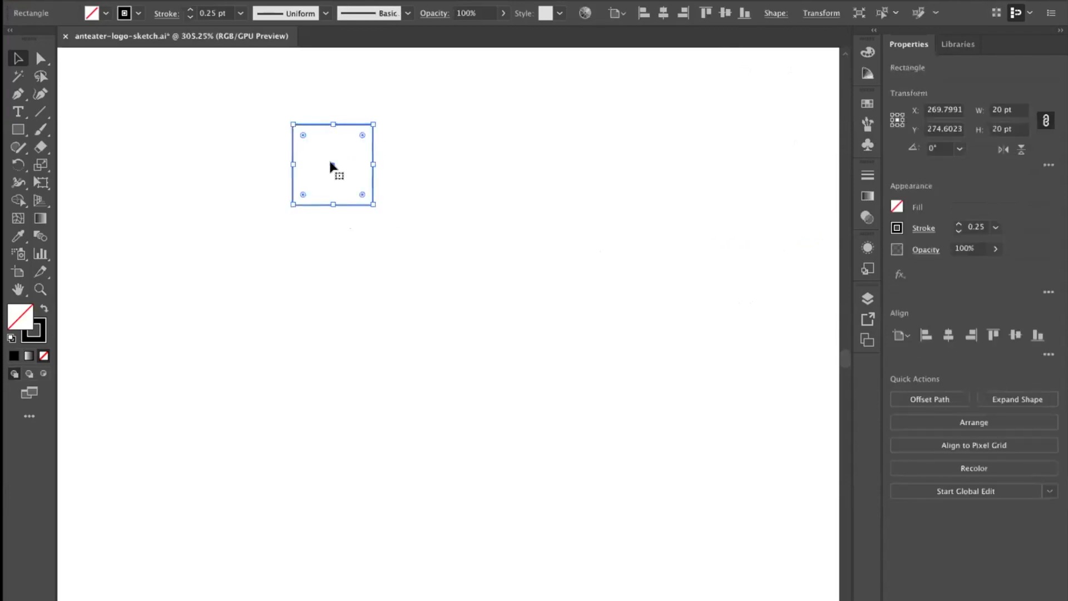
{"action": "left_click_drag", "start_coordinate": [331, 162], "coordinate": [331, 163]}
{"action": "left_click", "coordinate": [584, 193]}
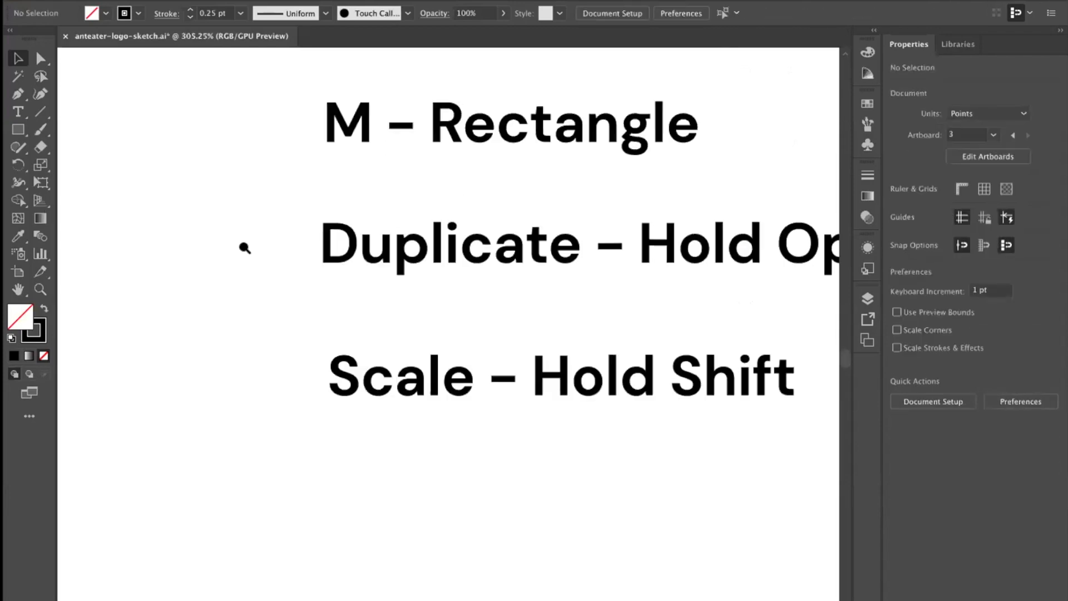
{"action": "left_click_drag", "start_coordinate": [242, 245], "coordinate": [63, 261]}
{"action": "left_click_drag", "start_coordinate": [232, 247], "coordinate": [668, 248]}
{"action": "left_click_drag", "start_coordinate": [481, 251], "coordinate": [545, 251]}
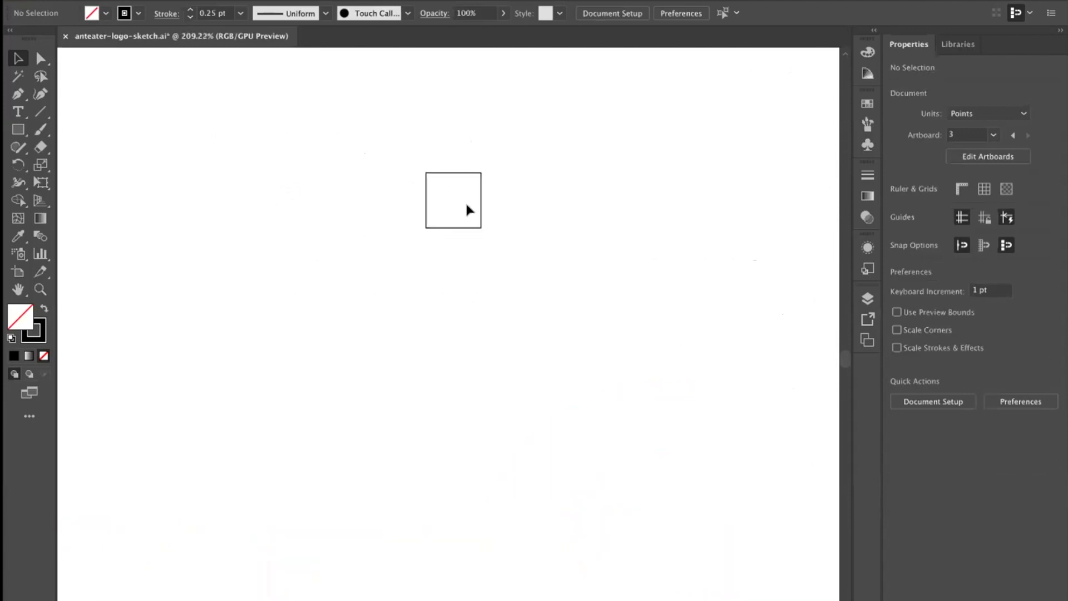
Duplicate the 20 pt square directly to its left so the two share an edge.
{"action": "left_click", "coordinate": [454, 174]}
{"action": "left_click_drag", "start_coordinate": [450, 202], "coordinate": [394, 199]}
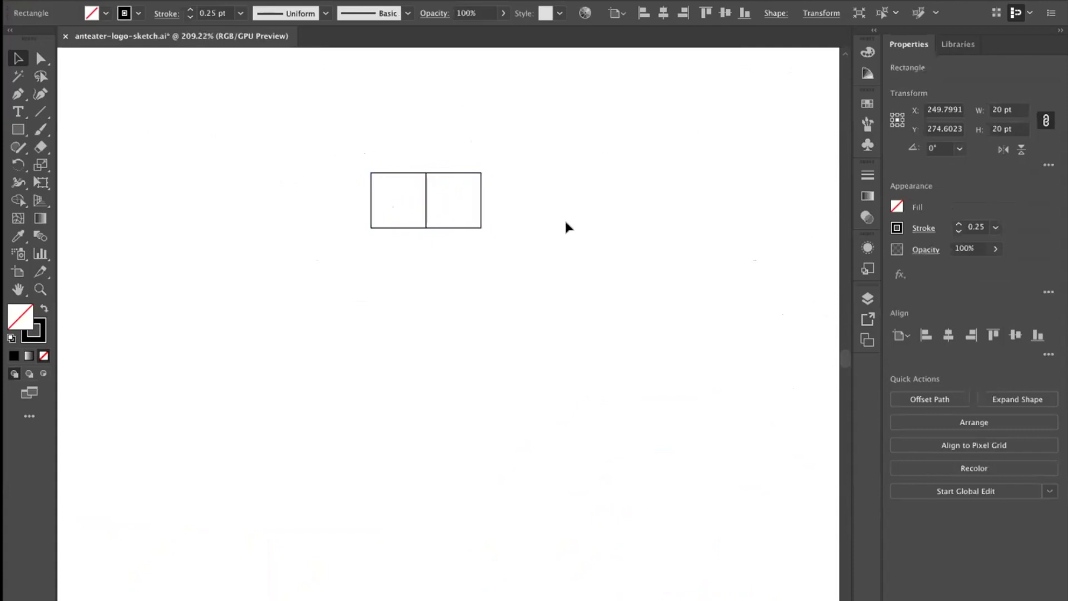
{"action": "left_click", "coordinate": [564, 220]}
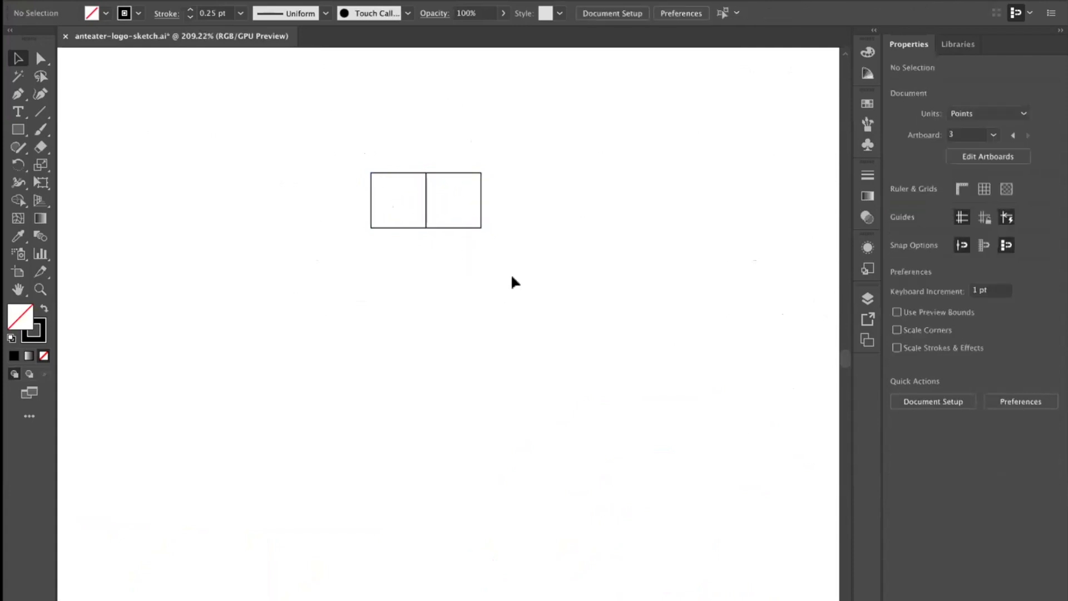
Rotate the pair of 20 pt squares 90° into a vertical stack and move it slightly down.
{"action": "left_click_drag", "start_coordinate": [509, 280], "coordinate": [315, 154]}
{"action": "left_click_drag", "start_coordinate": [518, 302], "coordinate": [377, 174]}
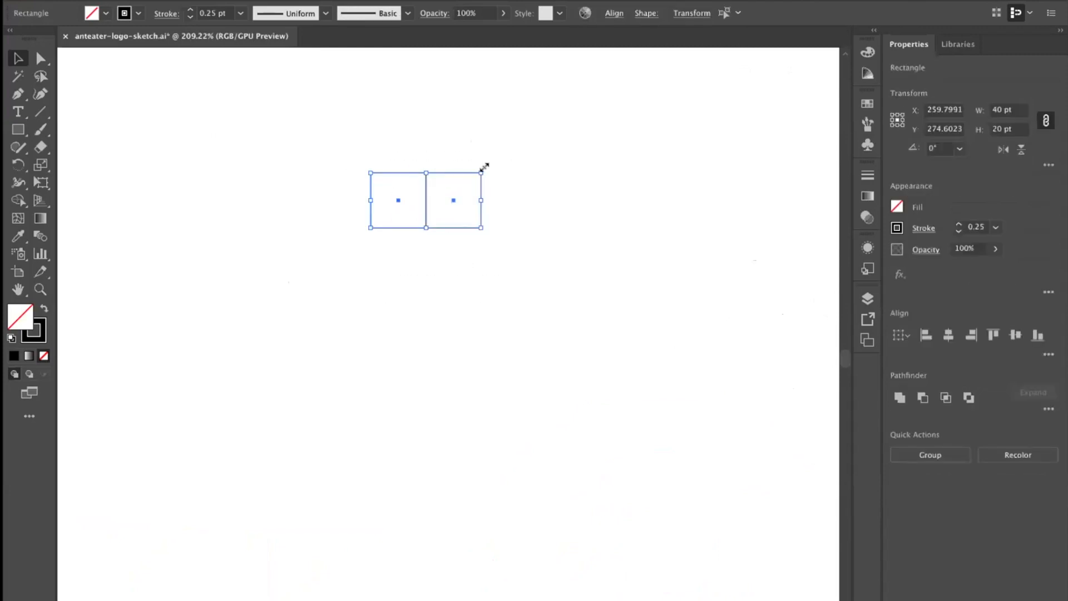
{"action": "left_click_drag", "start_coordinate": [485, 164], "coordinate": [424, 167]}
{"action": "left_click", "coordinate": [510, 257]}
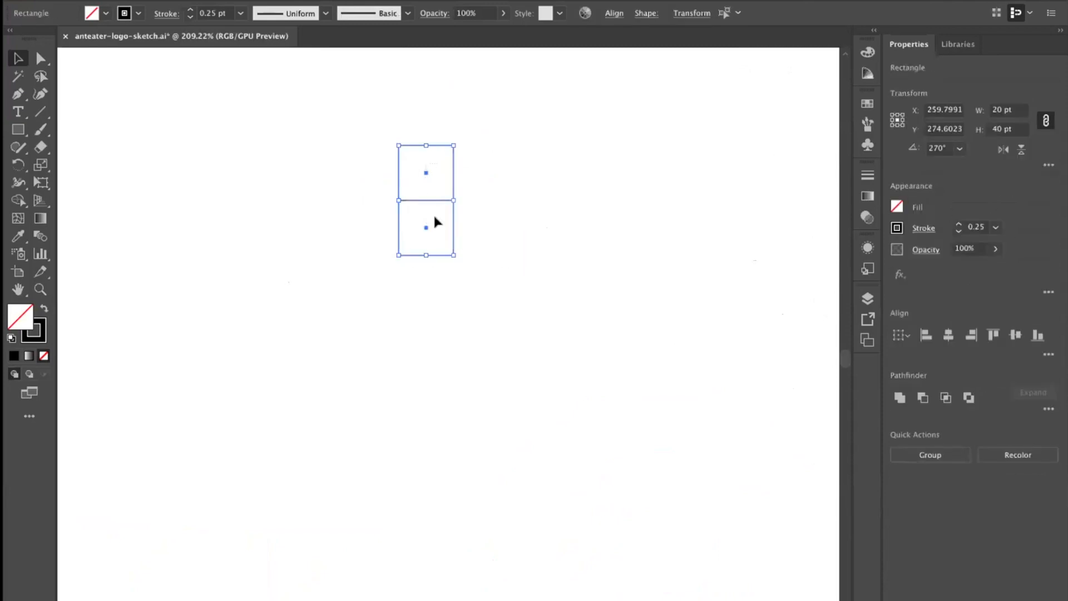
{"action": "left_click_drag", "start_coordinate": [441, 225], "coordinate": [455, 280]}
{"action": "left_click", "coordinate": [501, 282]}
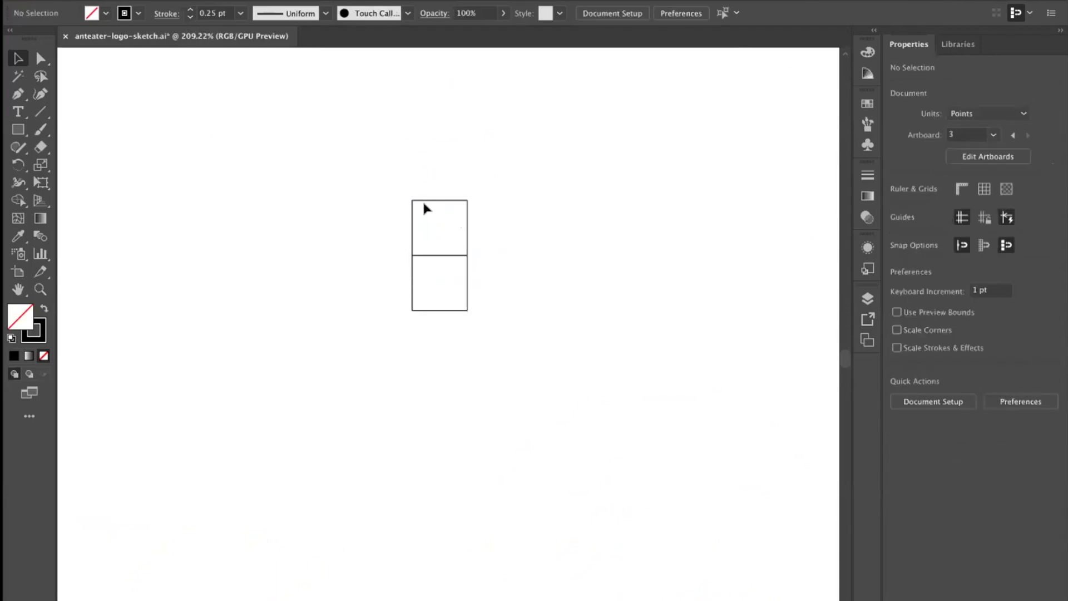
Duplicate the upper 20 pt square to its left, with the copy touching its edge.
{"action": "left_click_drag", "start_coordinate": [440, 229], "coordinate": [384, 229]}
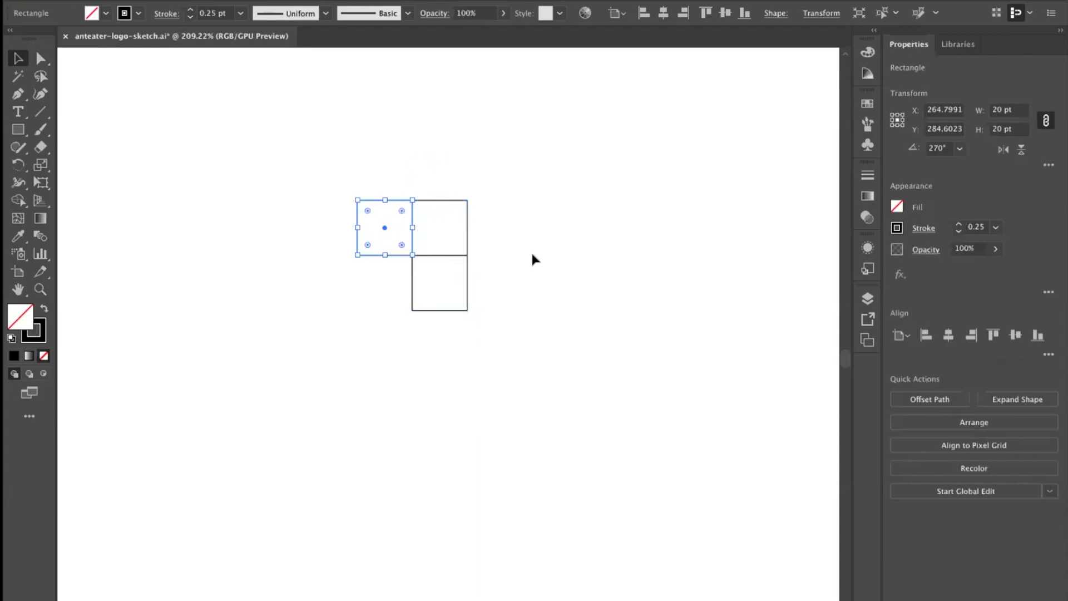
{"action": "left_click", "coordinate": [533, 258]}
{"action": "left_click", "coordinate": [489, 289]}
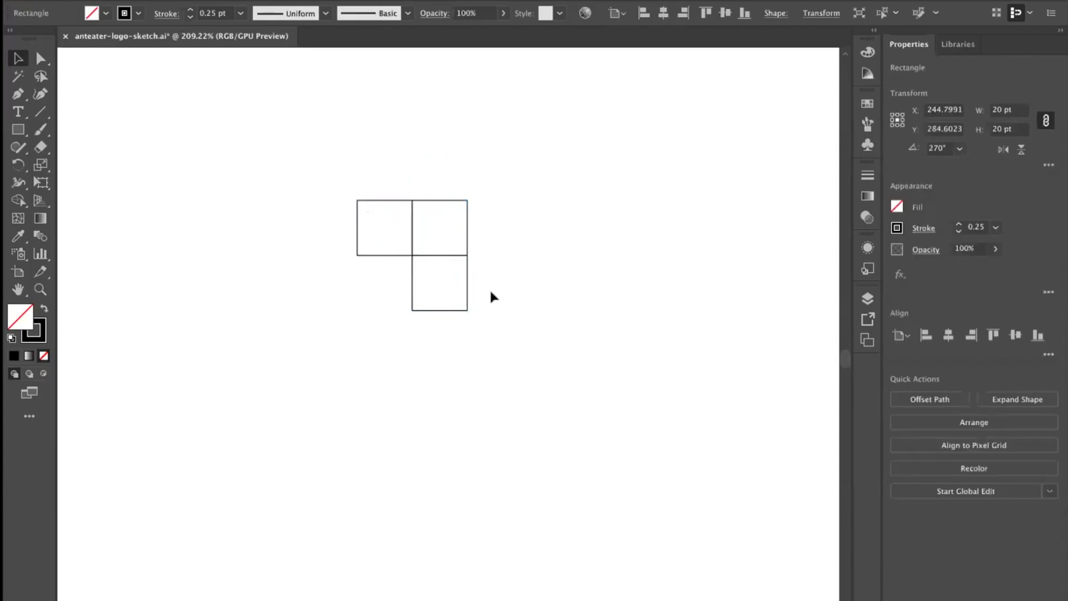
Scale the left copy proportionally to 40 pt so it matches the height of the two stacked squares.
{"action": "left_click", "coordinate": [435, 267]}
{"action": "left_click", "coordinate": [440, 227]}
{"action": "left_click", "coordinate": [367, 240]}
{"action": "left_click", "coordinate": [397, 255]}
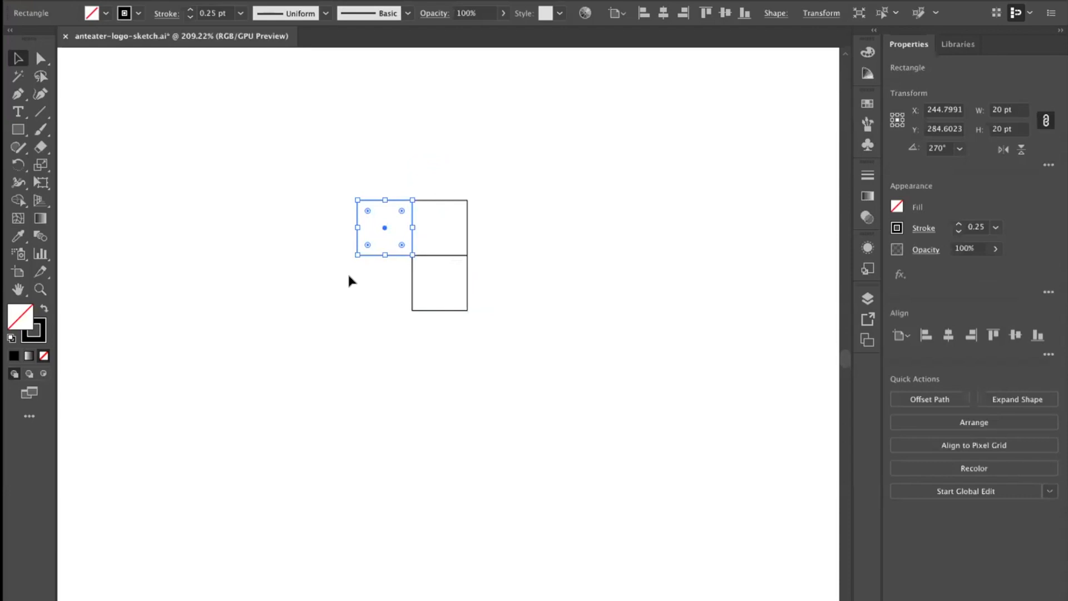
{"action": "left_click_drag", "start_coordinate": [355, 255], "coordinate": [302, 311]}
{"action": "left_click", "coordinate": [330, 317]}
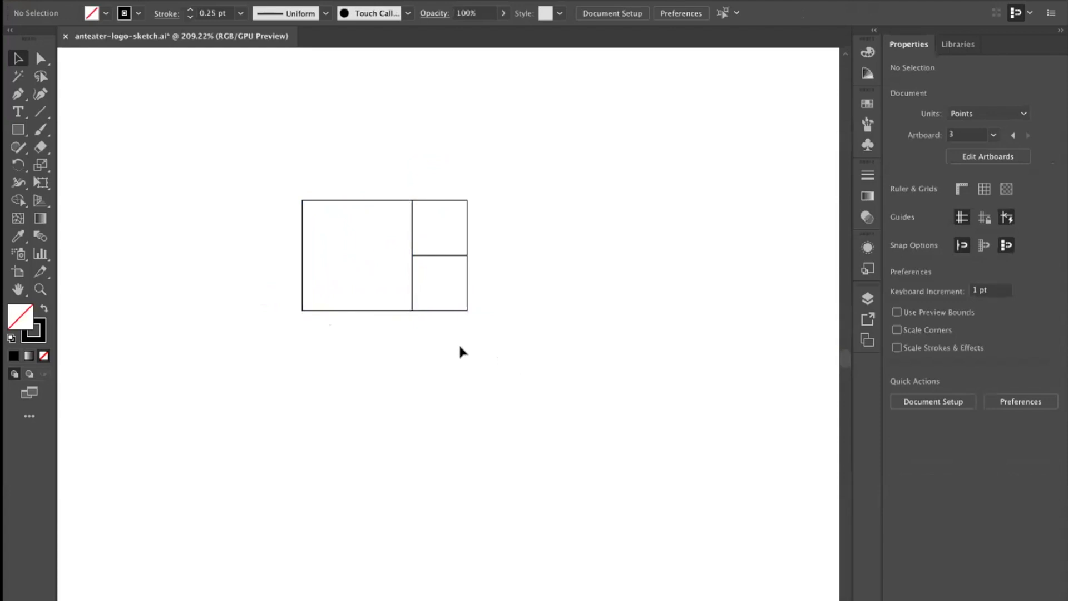
Rotate the three-square group 90° clockwise so the 40 pt square sits on top, and move it down and right.
{"action": "key", "text": "ctrl+a"}
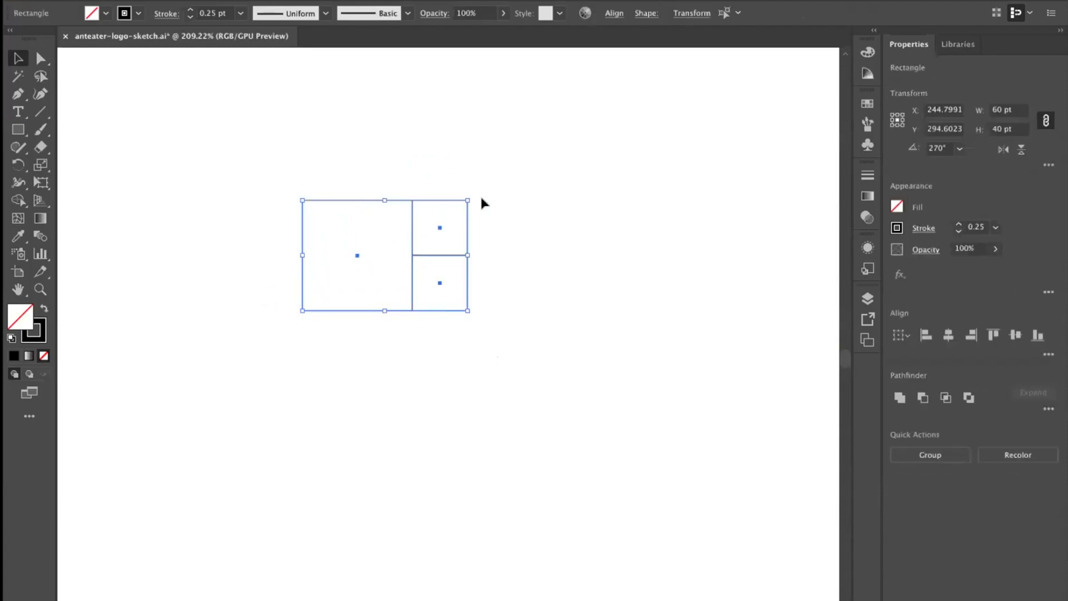
{"action": "left_click_drag", "start_coordinate": [472, 196], "coordinate": [439, 312]}
{"action": "left_click_drag", "start_coordinate": [561, 373], "coordinate": [432, 212]}
{"action": "left_click", "coordinate": [543, 244]}
Duplicate the 40 pt square to its left and scale the copy to 60 pt to match the group's full height.
{"action": "left_click", "coordinate": [470, 212]}
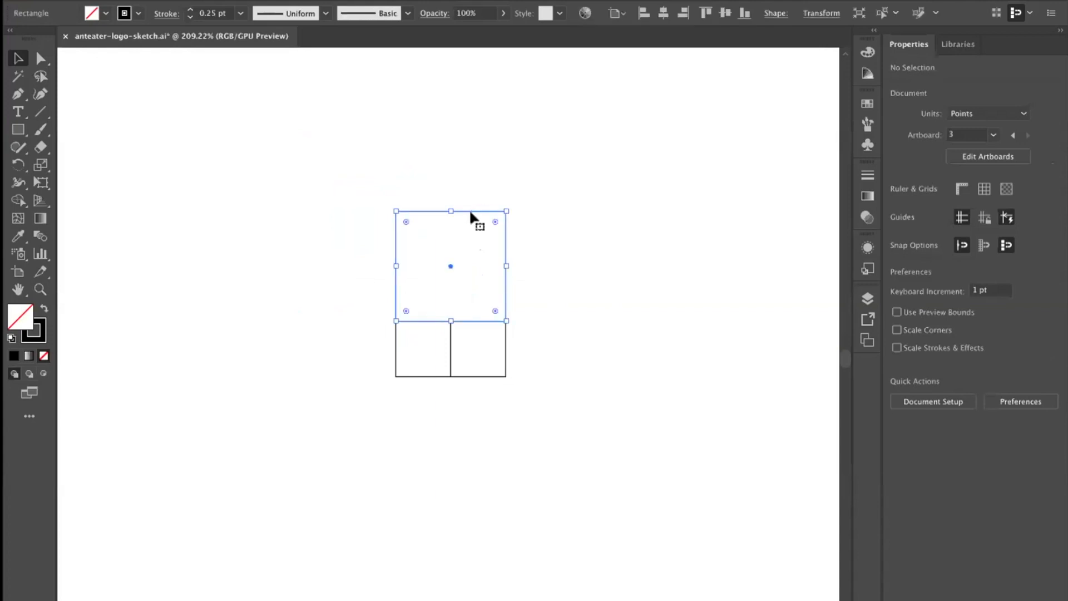
{"action": "left_click_drag", "start_coordinate": [452, 268], "coordinate": [340, 267]}
{"action": "left_click", "coordinate": [538, 338]}
{"action": "key", "text": "super+a"}
{"action": "left_click", "coordinate": [574, 287]}
{"action": "left_click", "coordinate": [339, 211]}
{"action": "left_click_drag", "start_coordinate": [285, 321], "coordinate": [231, 377]}
Rotate the four-square layout 90° clockwise so the 60 pt square sits on top, and reposition it on the artboard.
{"action": "left_click_drag", "start_coordinate": [503, 417], "coordinate": [307, 205]}
{"action": "left_click_drag", "start_coordinate": [514, 209], "coordinate": [504, 287]}
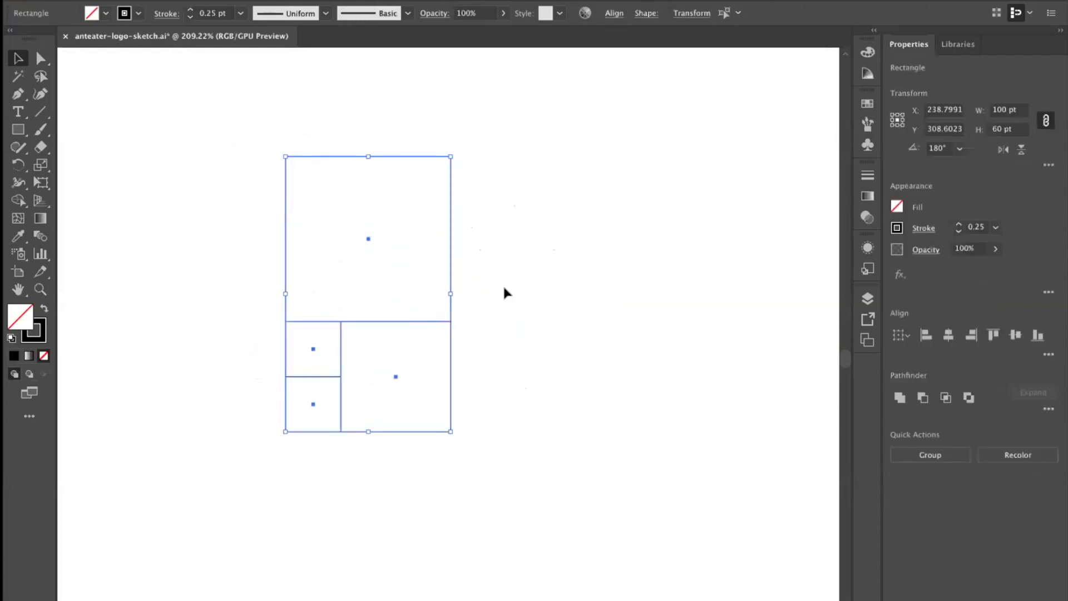
{"action": "left_click", "coordinate": [410, 264]}
{"action": "left_click", "coordinate": [450, 261]}
{"action": "left_click_drag", "start_coordinate": [416, 390], "coordinate": [294, 228]}
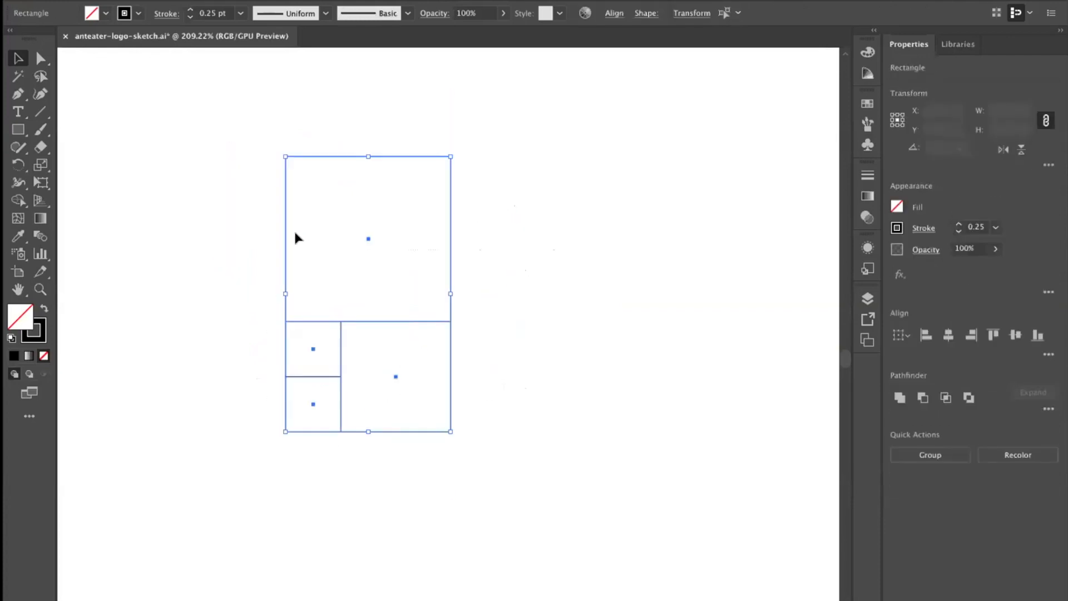
{"action": "left_click", "coordinate": [517, 375]}
{"action": "left_click_drag", "start_coordinate": [518, 446], "coordinate": [334, 262]}
{"action": "left_click_drag", "start_coordinate": [341, 323], "coordinate": [383, 329]}
{"action": "left_click", "coordinate": [402, 251]}
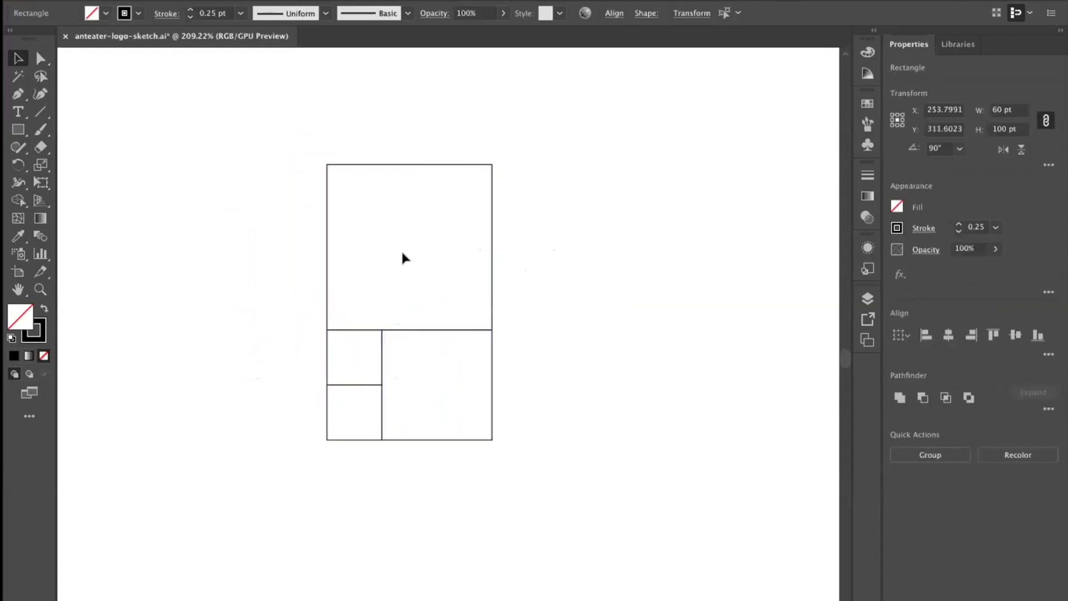
Duplicate the 60 pt square to its left, with the copy touching its edge.
{"action": "left_click", "coordinate": [365, 166]}
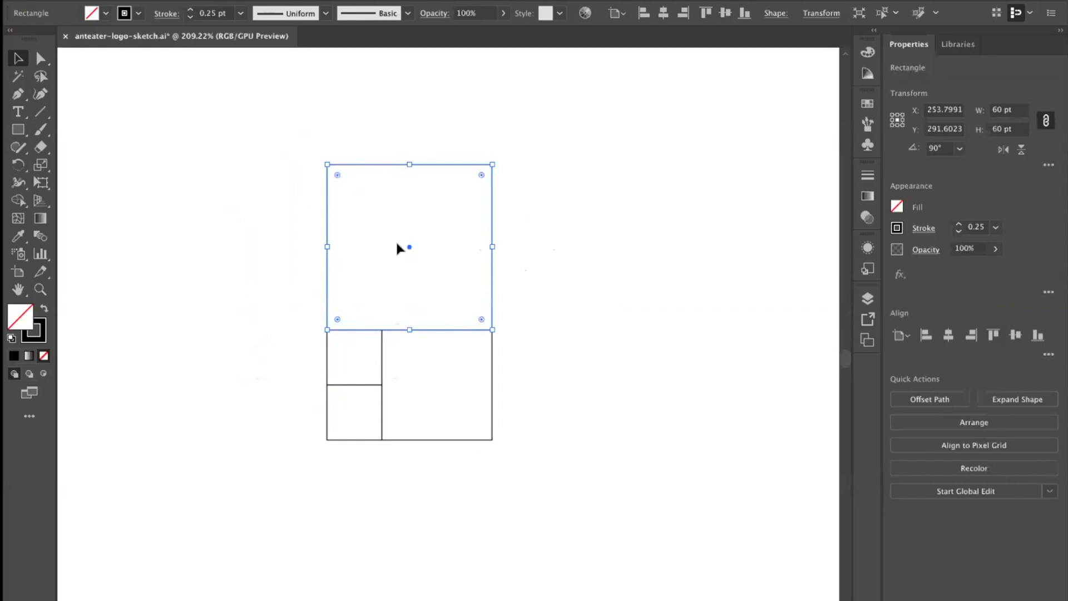
{"action": "left_click", "coordinate": [269, 238]}
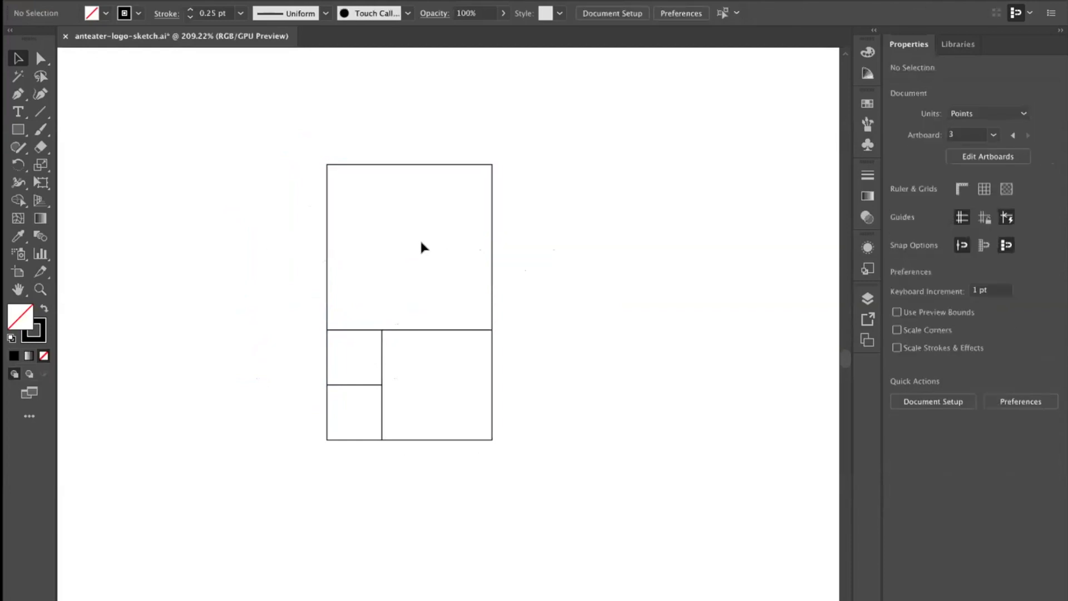
{"action": "left_click", "coordinate": [409, 166]}
{"action": "left_click_drag", "start_coordinate": [408, 246], "coordinate": [243, 245]}
{"action": "left_click", "coordinate": [307, 429]}
Scale the new left copy proportionally to 100 pt so it spans the full height of the layout.
{"action": "left_click_drag", "start_coordinate": [347, 406], "coordinate": [388, 372]}
{"action": "left_click", "coordinate": [285, 299]}
{"action": "left_click_drag", "start_coordinate": [202, 301], "coordinate": [92, 432]}
{"action": "key", "text": "ctrl+z"}
{"action": "left_click_drag", "start_coordinate": [202, 300], "coordinate": [89, 424]}
{"action": "left_click", "coordinate": [389, 443]}
{"action": "left_click_drag", "start_coordinate": [571, 459], "coordinate": [636, 453]}
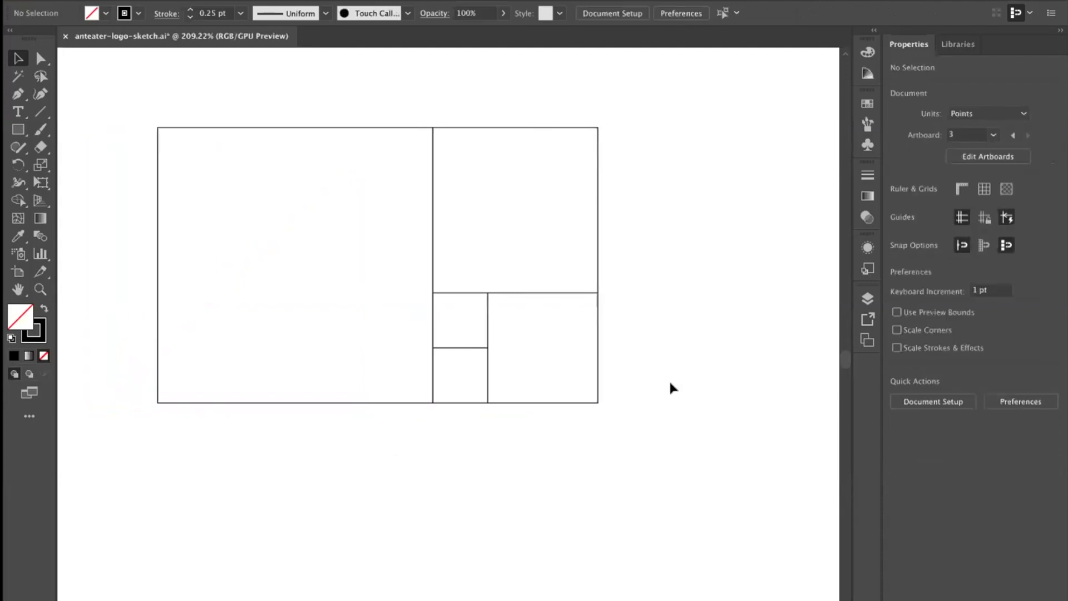
Rotate the five-square layout 90° clockwise so the 100 pt square sits on top, above the red reference layout.
{"action": "scroll", "coordinate": [678, 334], "scroll_direction": "up", "scroll_amount": 2}
{"action": "scroll", "coordinate": [679, 334], "scroll_direction": "right", "scroll_amount": 2}
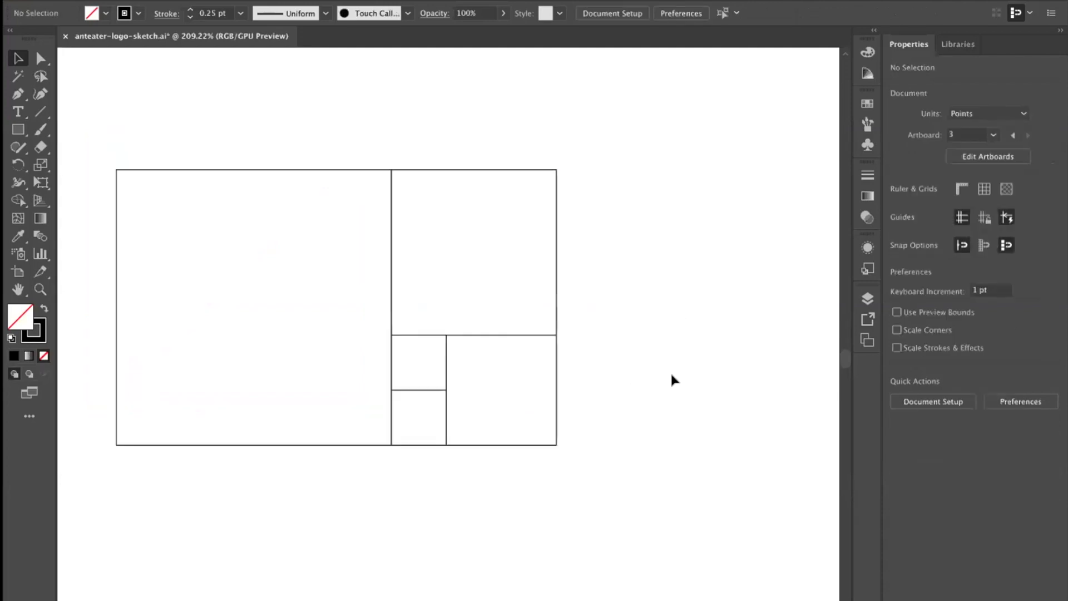
{"action": "left_click_drag", "start_coordinate": [661, 329], "coordinate": [526, 314]}
{"action": "left_click_drag", "start_coordinate": [561, 407], "coordinate": [501, 407]}
{"action": "left_click_drag", "start_coordinate": [651, 374], "coordinate": [615, 321]}
{"action": "left_click_drag", "start_coordinate": [623, 361], "coordinate": [356, 170]}
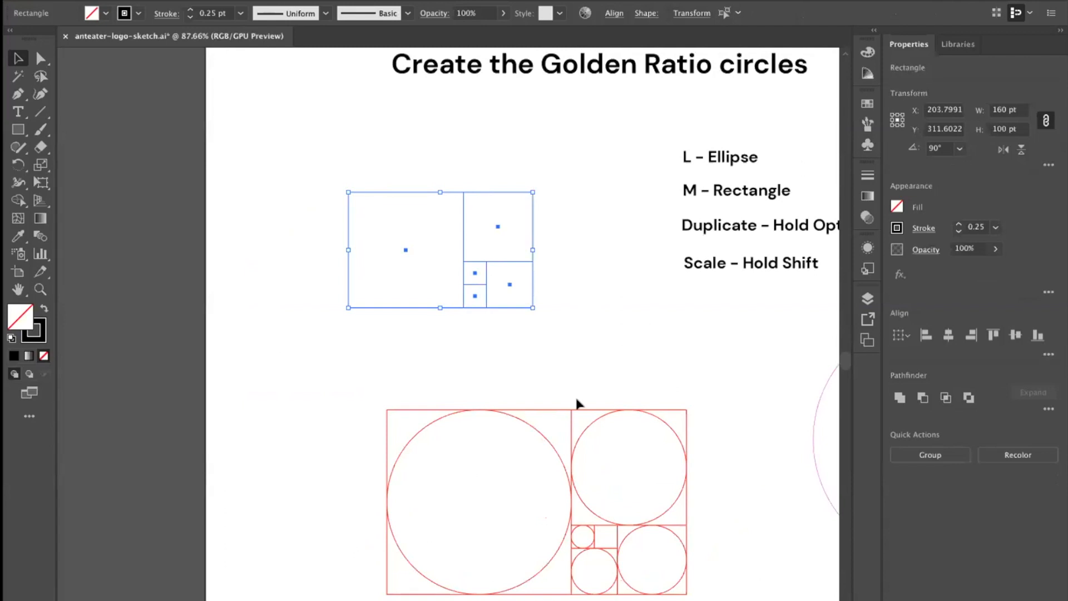
{"action": "left_click", "coordinate": [610, 359]}
{"action": "left_click_drag", "start_coordinate": [610, 359], "coordinate": [390, 72]}
{"action": "left_click", "coordinate": [528, 339]}
{"action": "left_click_drag", "start_coordinate": [496, 314], "coordinate": [584, 315]}
{"action": "left_click_drag", "start_coordinate": [609, 319], "coordinate": [306, 60]}
{"action": "left_click_drag", "start_coordinate": [631, 211], "coordinate": [644, 269]}
{"action": "left_click_drag", "start_coordinate": [584, 157], "coordinate": [557, 289]}
{"action": "left_click_drag", "start_coordinate": [536, 363], "coordinate": [532, 333]}
{"action": "left_click", "coordinate": [625, 391]}
{"action": "scroll", "coordinate": [625, 391], "scroll_direction": "down", "scroll_amount": 2}
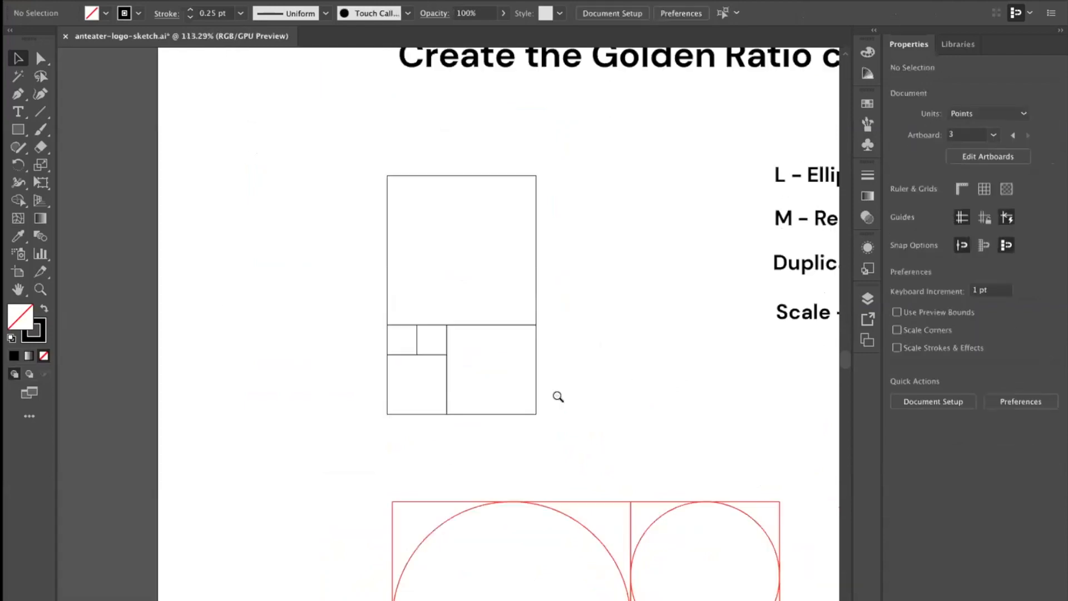
Duplicate the 100 pt square to its left and scale the copy to 160 pt to match the layout's full height.
{"action": "left_click", "coordinate": [443, 181]}
{"action": "left_click_drag", "start_coordinate": [462, 254], "coordinate": [314, 253]}
{"action": "left_click_drag", "start_coordinate": [244, 326], "coordinate": [156, 440]}
{"action": "left_click_drag", "start_coordinate": [535, 463], "coordinate": [508, 229]}
{"action": "left_click", "coordinate": [494, 436]}
{"action": "scroll", "coordinate": [556, 440], "scroll_direction": "down", "scroll_amount": 5}
{"action": "scroll", "coordinate": [557, 440], "scroll_direction": "right", "scroll_amount": 2}
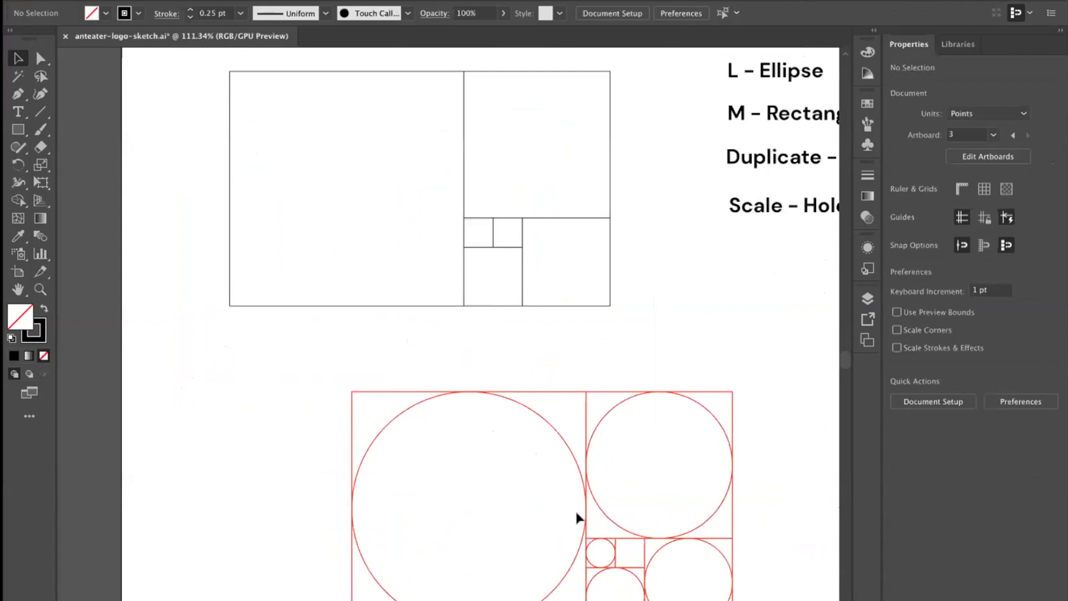
Compare the finished square layout with the red reference circles and activate the Ellipse tool.
{"action": "scroll", "coordinate": [398, 345], "scroll_direction": "right", "scroll_amount": 2}
{"action": "scroll", "coordinate": [399, 346], "scroll_direction": "down", "scroll_amount": 2}
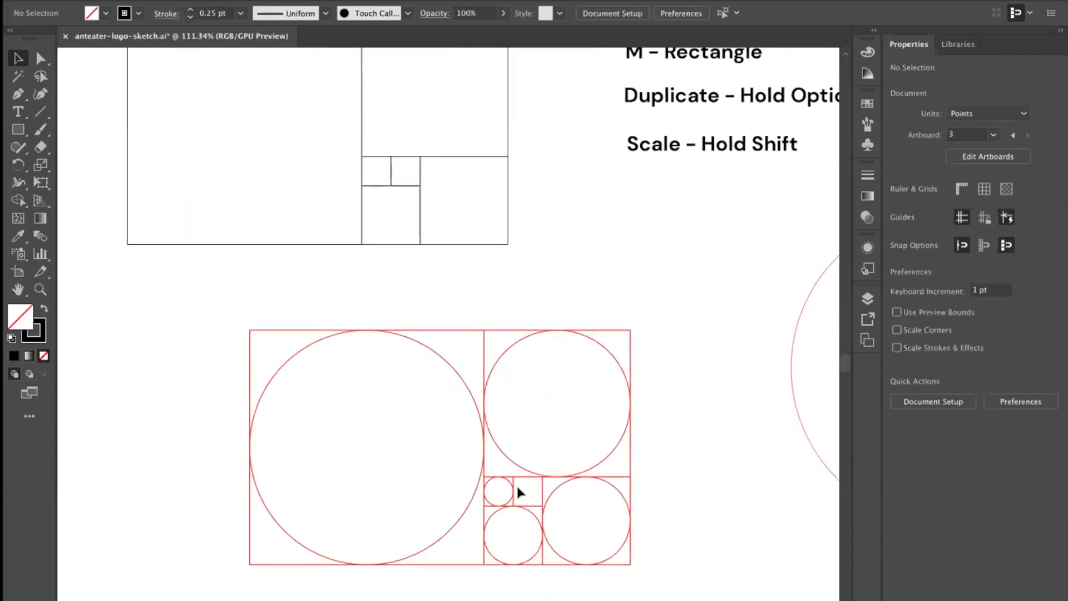
{"action": "left_click_drag", "start_coordinate": [645, 236], "coordinate": [687, 391]}
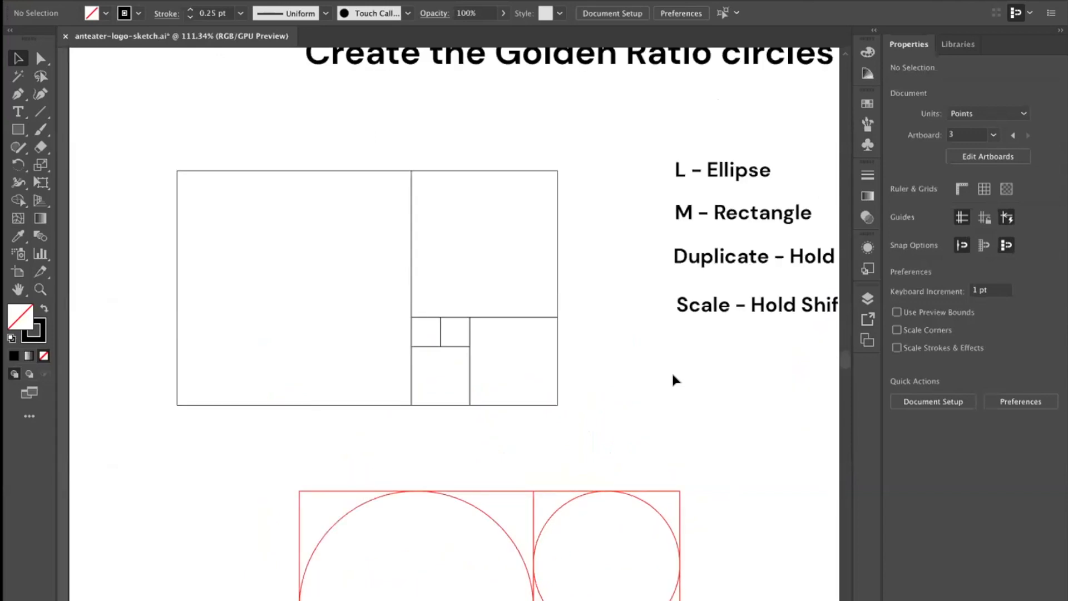
{"action": "scroll", "coordinate": [538, 340], "scroll_direction": "up", "scroll_amount": 1}
{"action": "scroll", "coordinate": [539, 340], "scroll_direction": "up", "scroll_amount": 1}
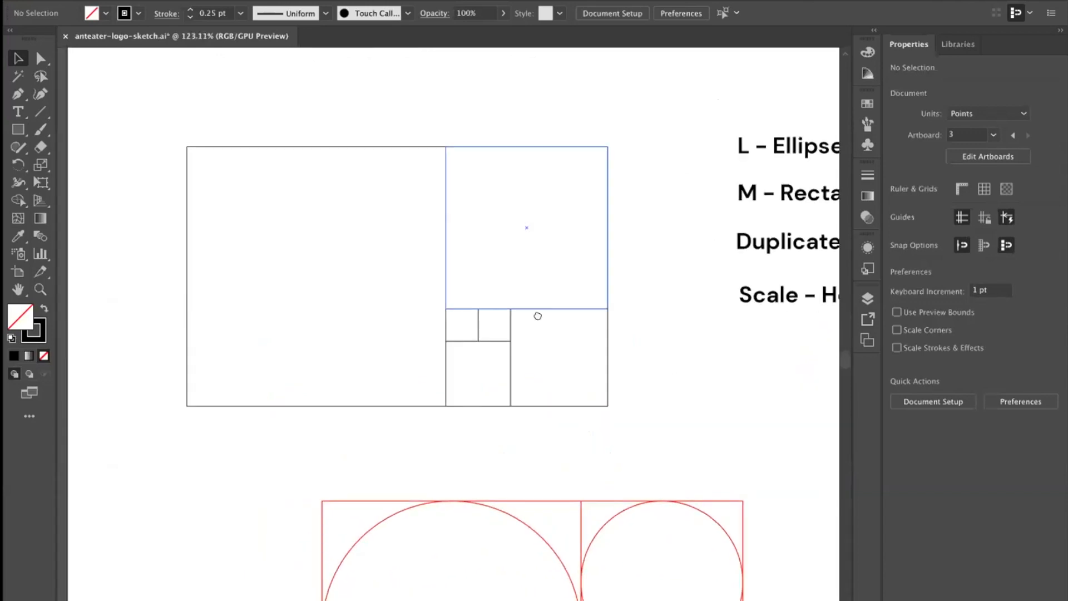
{"action": "key", "text": "l"}
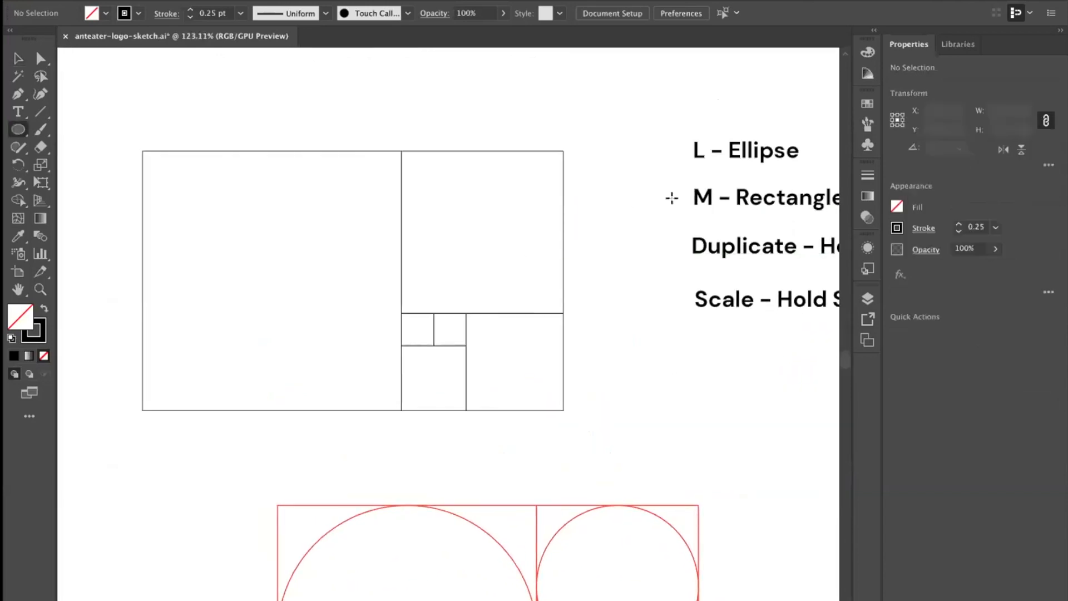
{"action": "scroll", "coordinate": [615, 232], "scroll_direction": "down", "scroll_amount": 4}
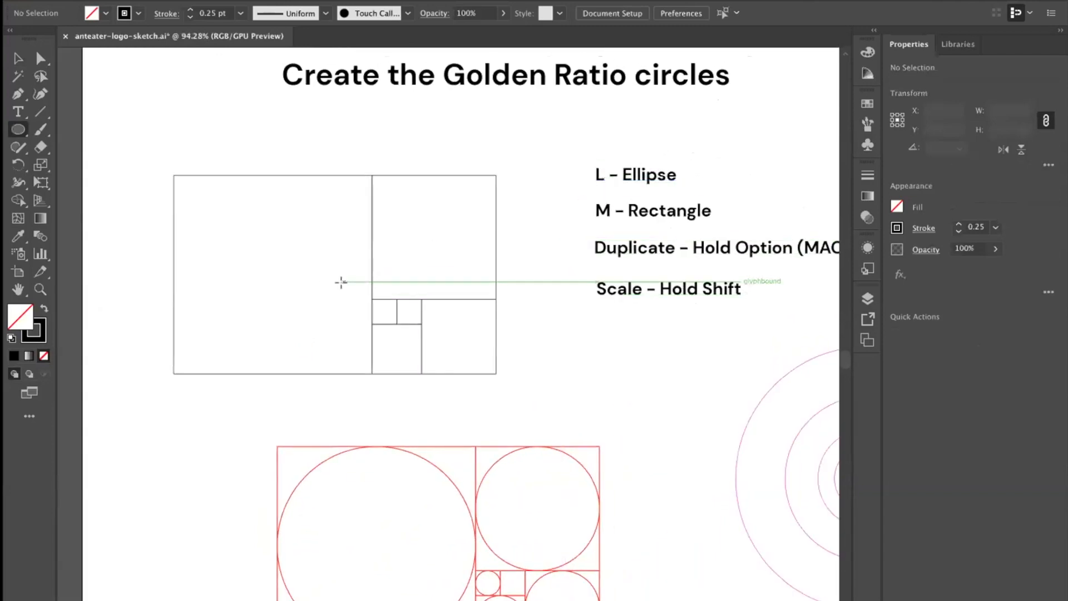
{"action": "scroll", "coordinate": [287, 265], "scroll_direction": "up", "scroll_amount": 2}
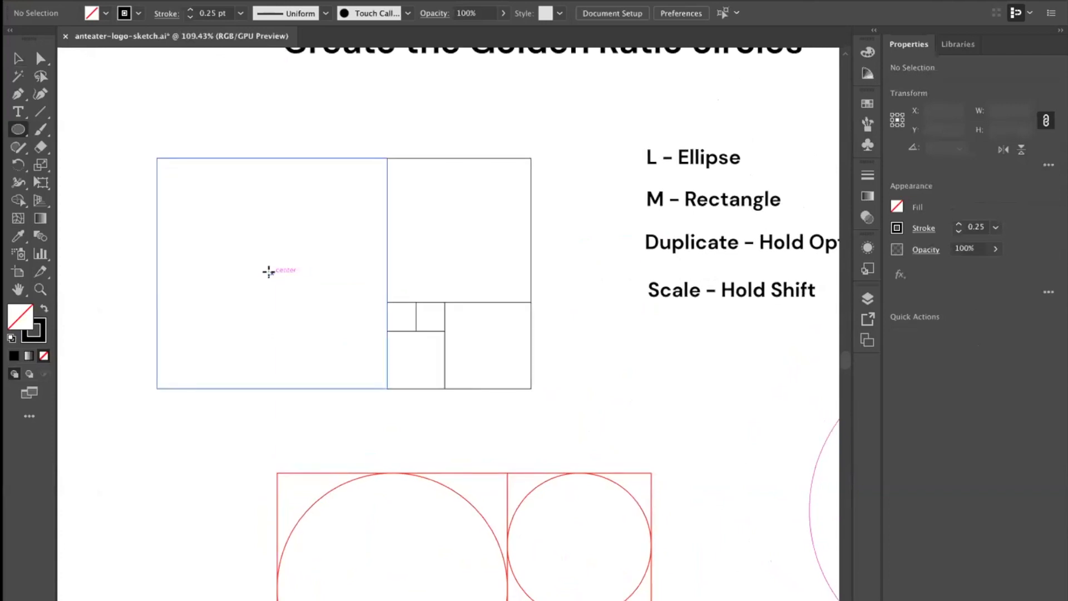
Try drawing a circle outward from the centre of the largest square, and undo each attempt.
{"action": "left_click_drag", "start_coordinate": [268, 271], "coordinate": [302, 274]}
{"action": "key", "text": "ctrl+z"}
{"action": "left_click_drag", "start_coordinate": [271, 271], "coordinate": [301, 258]}
{"action": "key", "text": "super+z"}
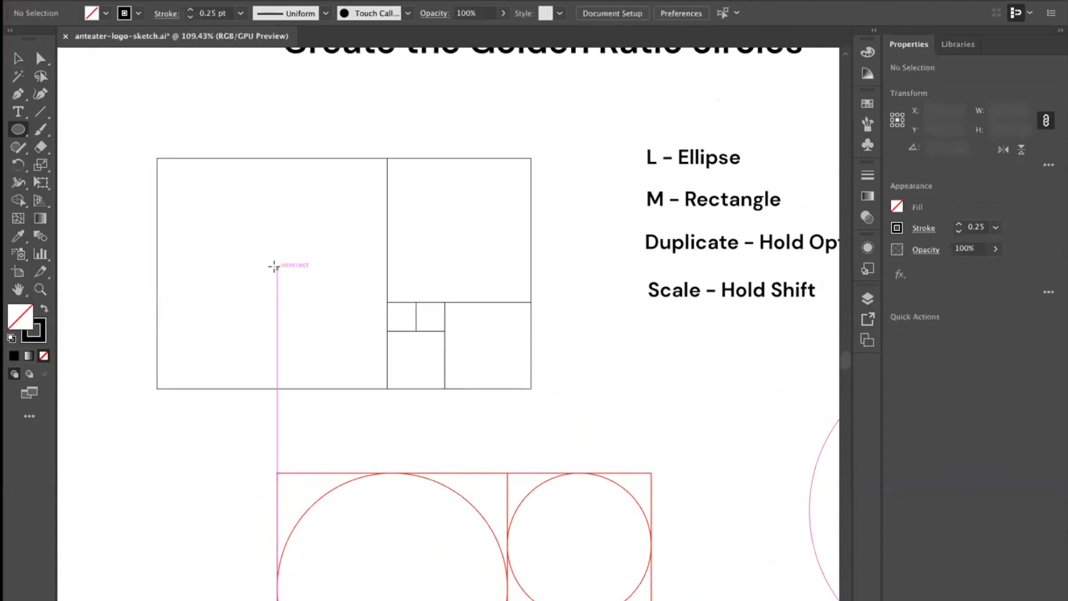
{"action": "left_click_drag", "start_coordinate": [277, 270], "coordinate": [390, 201]}
{"action": "key", "text": "super+z"}
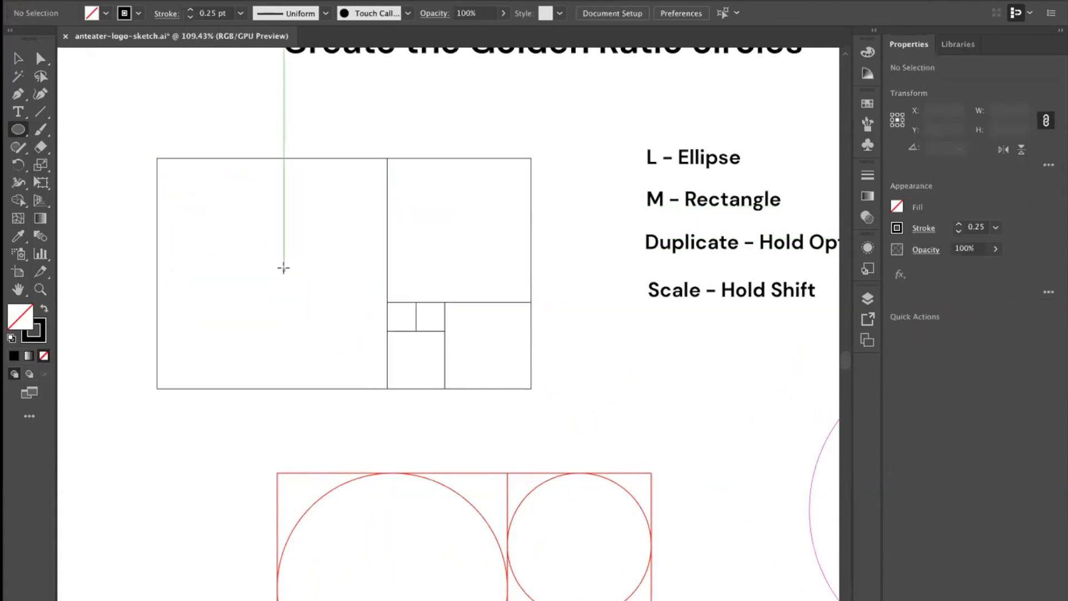
Draw a circle from the centre of the largest square so that it touches all four sides.
{"action": "left_click_drag", "start_coordinate": [277, 273], "coordinate": [392, 243]}
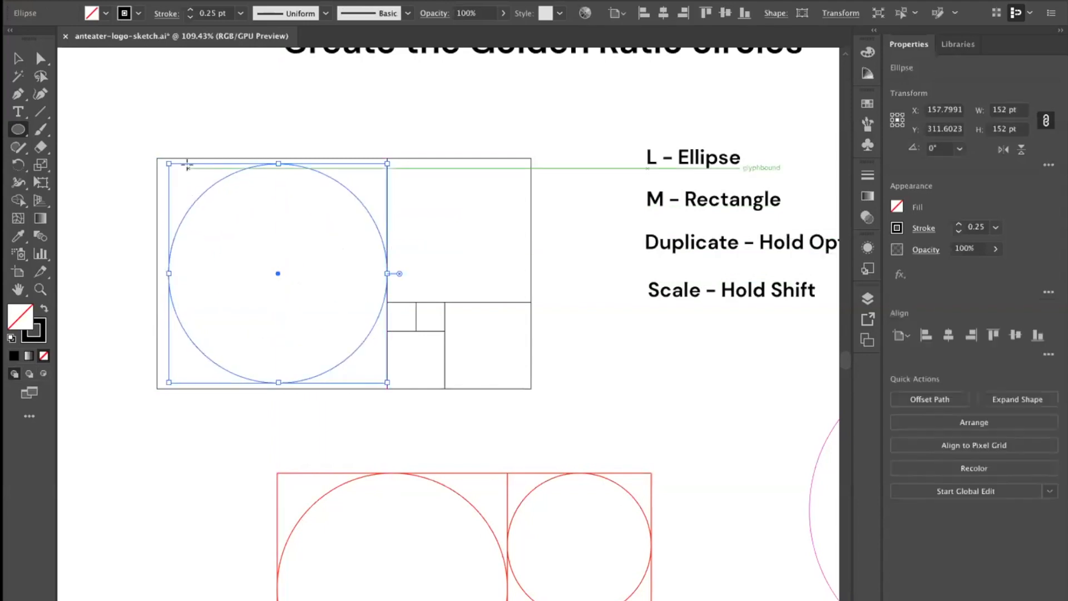
{"action": "key", "text": "super+z"}
{"action": "scroll", "coordinate": [271, 269], "scroll_direction": "up", "scroll_amount": 2}
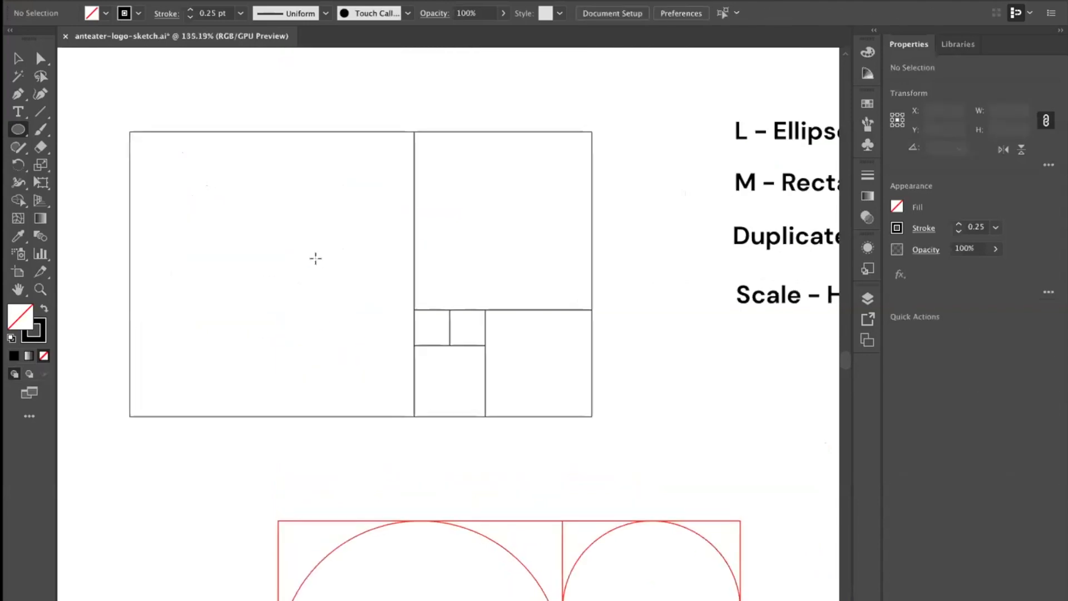
{"action": "left_click_drag", "start_coordinate": [272, 273], "coordinate": [414, 233]}
{"action": "left_click", "coordinate": [12, 60]}
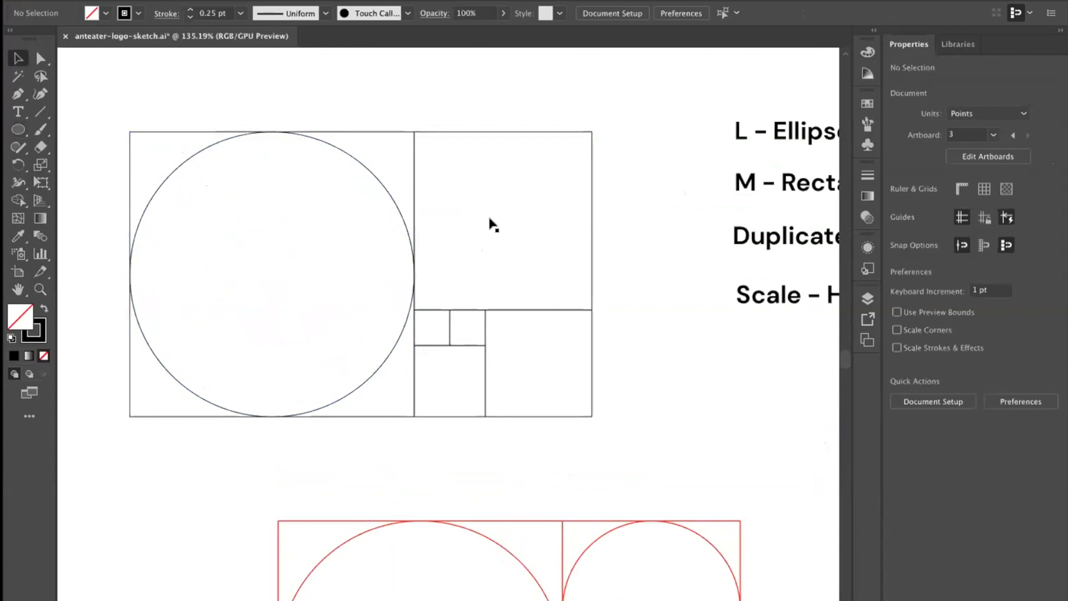
Draw inscribed circles in the 100 pt square, the 60 pt square, the 40 pt square and one of the smallest squares.
{"action": "key", "text": "l"}
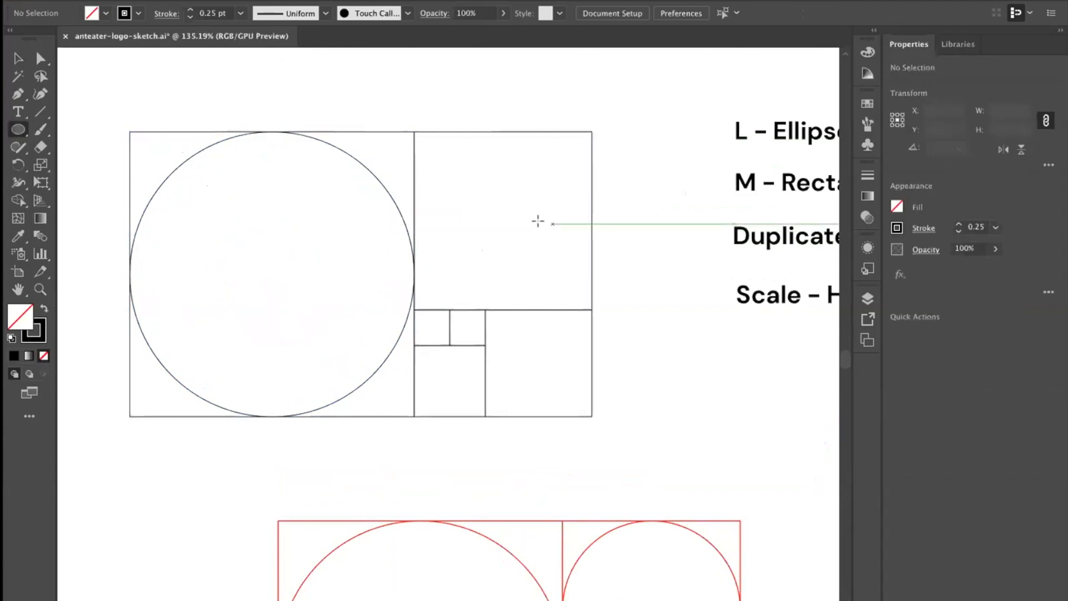
{"action": "left_click_drag", "start_coordinate": [502, 221], "coordinate": [591, 196]}
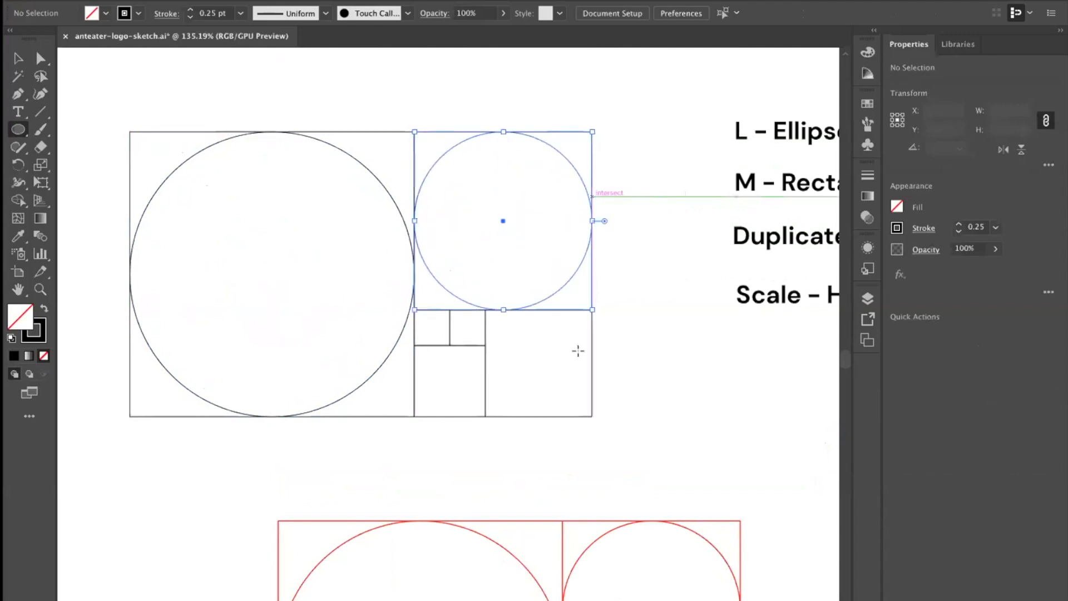
{"action": "left_click_drag", "start_coordinate": [544, 374], "coordinate": [605, 332]}
{"action": "left_click_drag", "start_coordinate": [431, 396], "coordinate": [482, 350]}
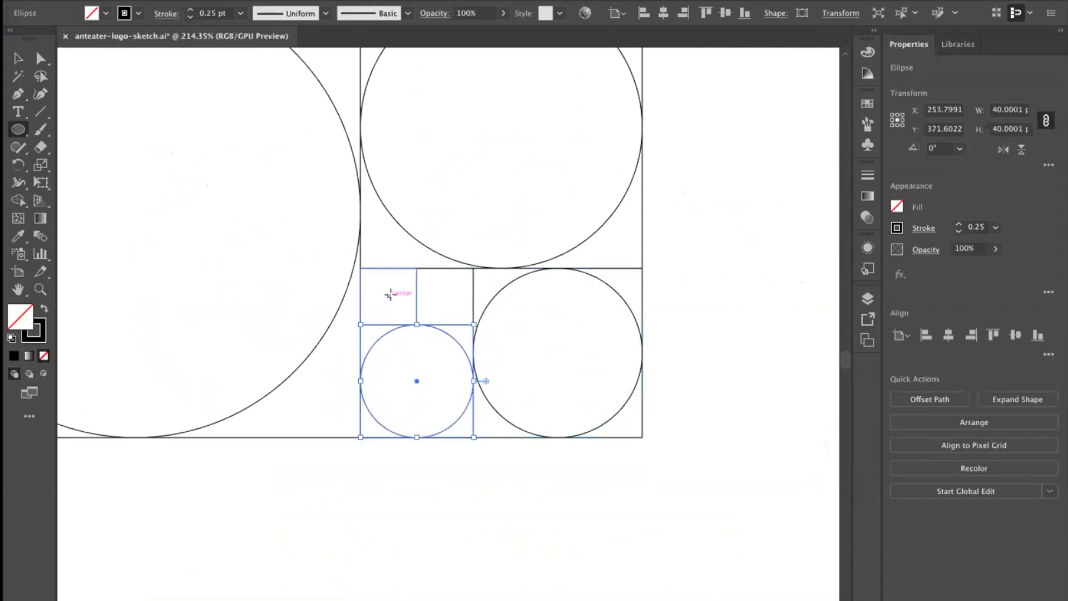
{"action": "left_click_drag", "start_coordinate": [390, 295], "coordinate": [413, 289]}
{"action": "key", "text": "v"}
{"action": "left_click", "coordinate": [702, 306]}
{"action": "scroll", "coordinate": [702, 306], "scroll_direction": "down", "scroll_amount": 6}
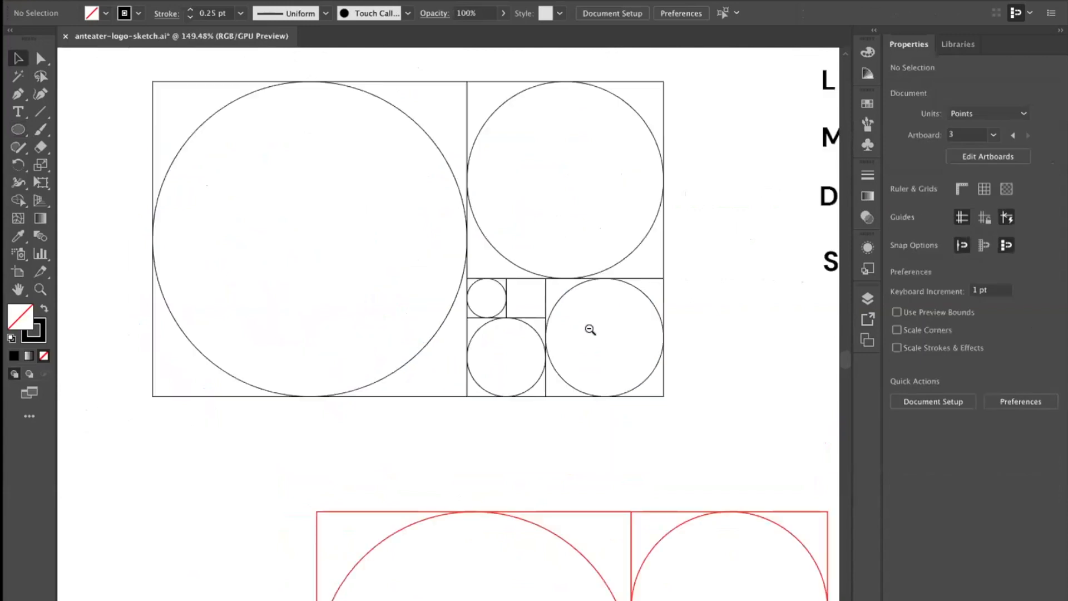
Delete the magenta reference circles beside the red layout.
{"action": "scroll", "coordinate": [591, 365], "scroll_direction": "up", "scroll_amount": 2}
{"action": "scroll", "coordinate": [575, 417], "scroll_direction": "right", "scroll_amount": 1}
{"action": "left_click_drag", "start_coordinate": [620, 364], "coordinate": [506, 312]}
{"action": "left_click", "coordinate": [367, 216]}
{"action": "left_click", "coordinate": [553, 344]}
{"action": "left_click_drag", "start_coordinate": [571, 321], "coordinate": [715, 493]}
{"action": "key", "text": "Delete"}
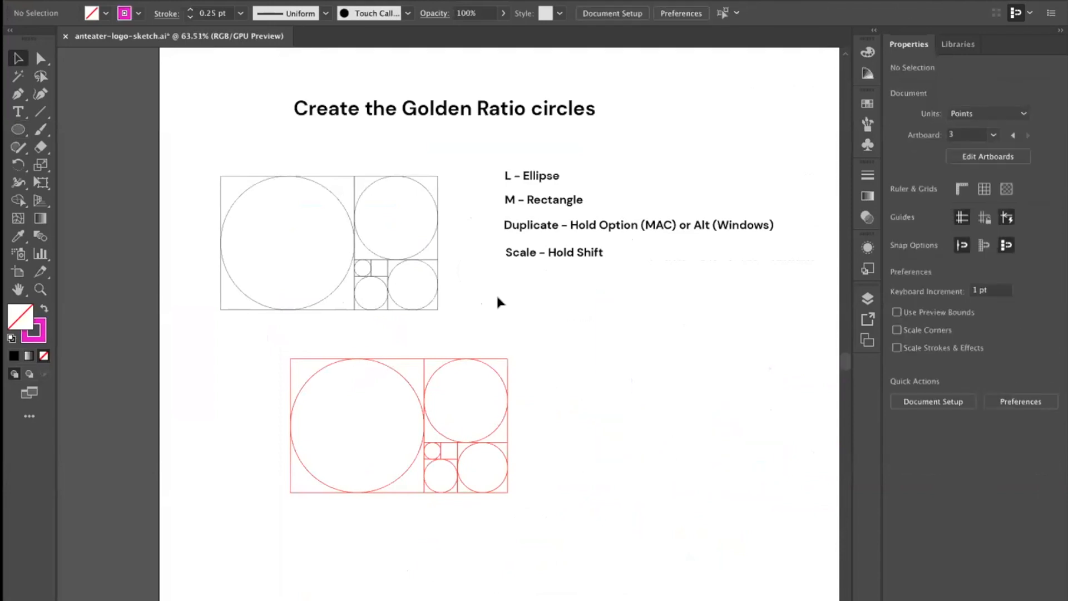
Move the five circles out of the squares to the empty area beside the red layout, nested with their tops aligned.
{"action": "left_click_drag", "start_coordinate": [327, 188], "coordinate": [681, 347]}
{"action": "left_click_drag", "start_coordinate": [374, 264], "coordinate": [642, 348]}
{"action": "left_click_drag", "start_coordinate": [360, 303], "coordinate": [643, 375]}
{"action": "left_click", "coordinate": [455, 266]}
{"action": "left_click_drag", "start_coordinate": [437, 279], "coordinate": [659, 358]}
{"action": "left_click", "coordinate": [716, 340]}
{"action": "left_click_drag", "start_coordinate": [716, 340], "coordinate": [637, 286]}
{"action": "left_click_drag", "start_coordinate": [618, 423], "coordinate": [648, 423]}
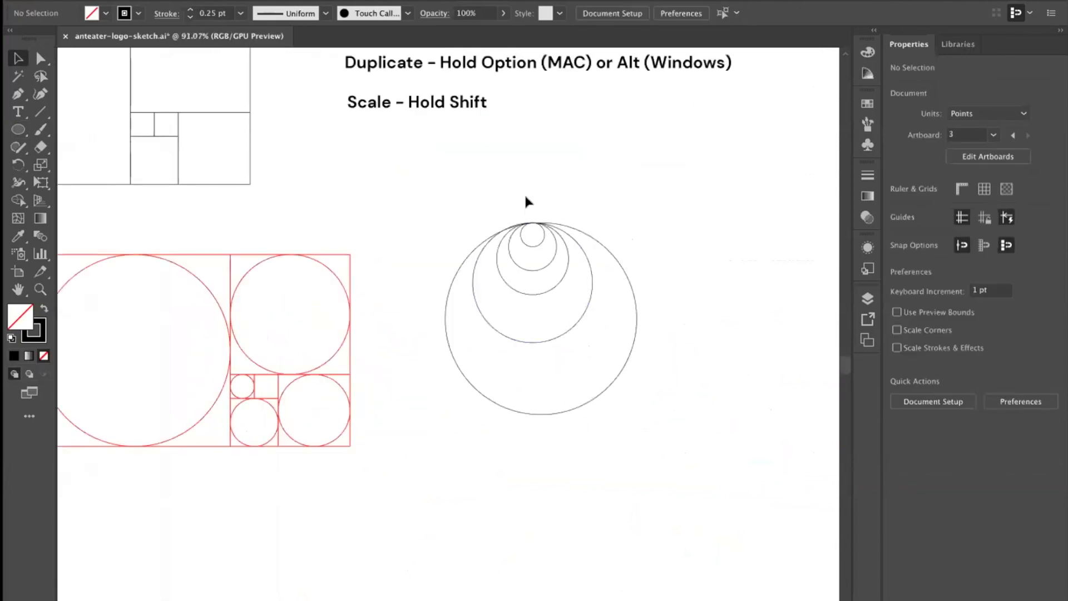
Align the five circles on their horizontal and vertical centres so they are concentric.
{"action": "left_click_drag", "start_coordinate": [620, 472], "coordinate": [447, 175]}
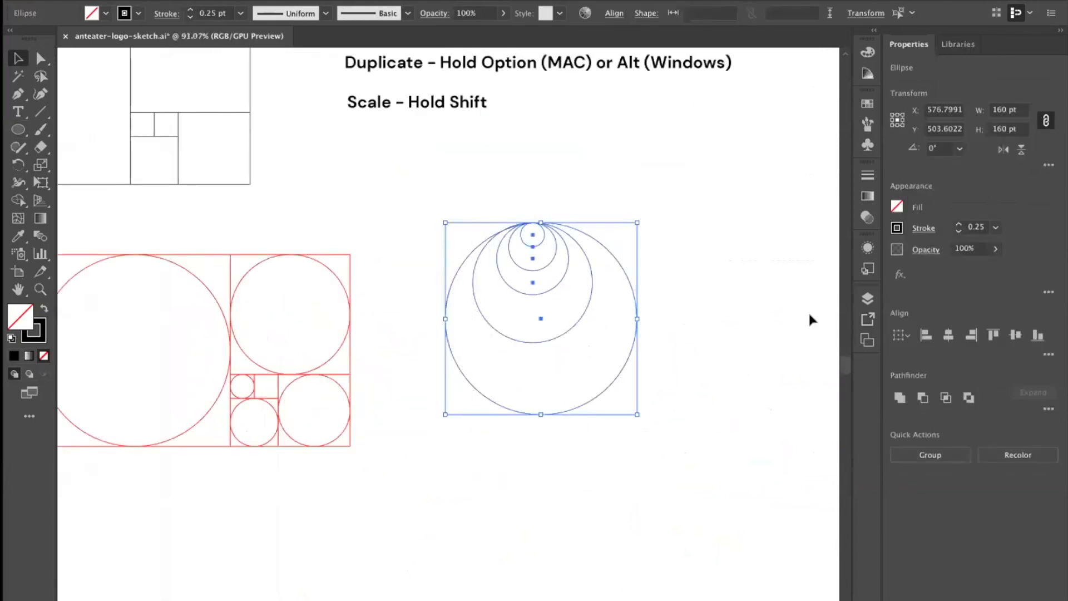
{"action": "left_click", "coordinate": [949, 336]}
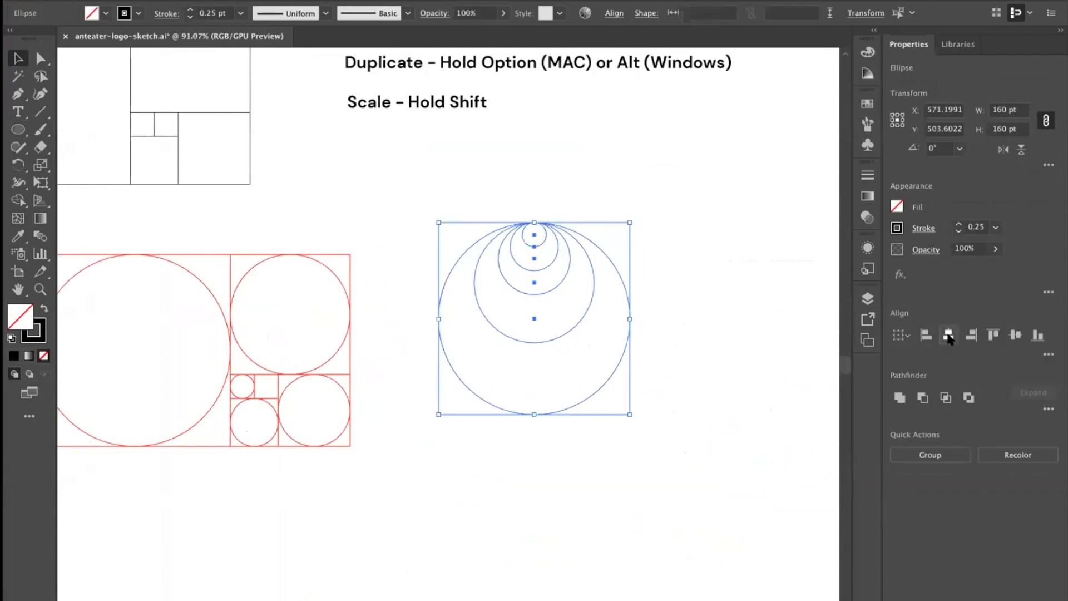
{"action": "left_click", "coordinate": [1014, 333]}
{"action": "left_click", "coordinate": [734, 250]}
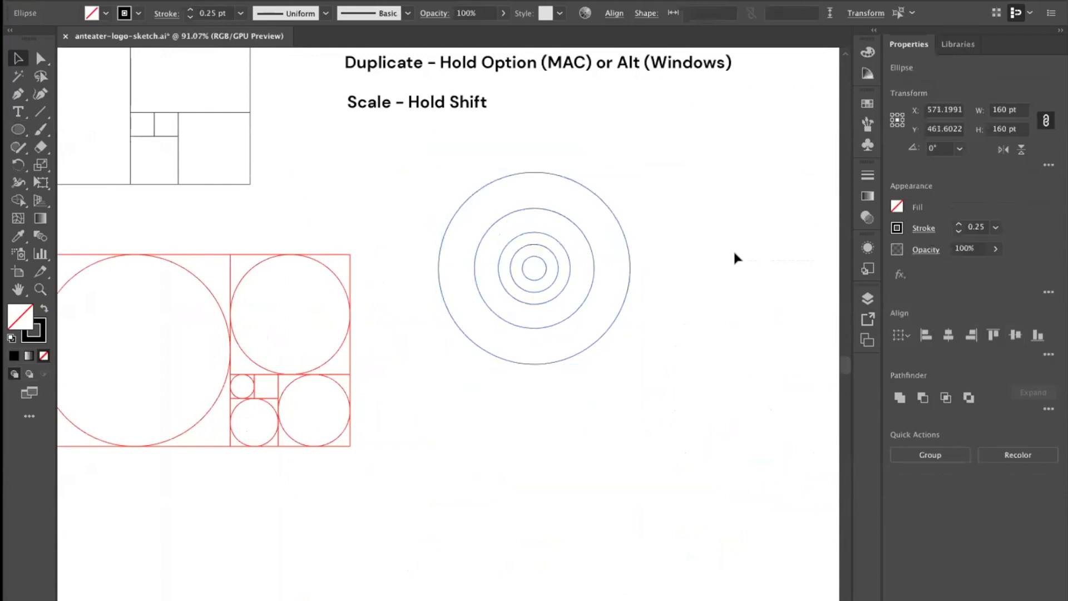
Duplicate the outermost 160 pt circle and offset the copy from the concentric set.
{"action": "left_click_drag", "start_coordinate": [737, 254], "coordinate": [639, 265]}
{"action": "left_click_drag", "start_coordinate": [598, 319], "coordinate": [513, 388]}
{"action": "left_click_drag", "start_coordinate": [663, 302], "coordinate": [638, 323]}
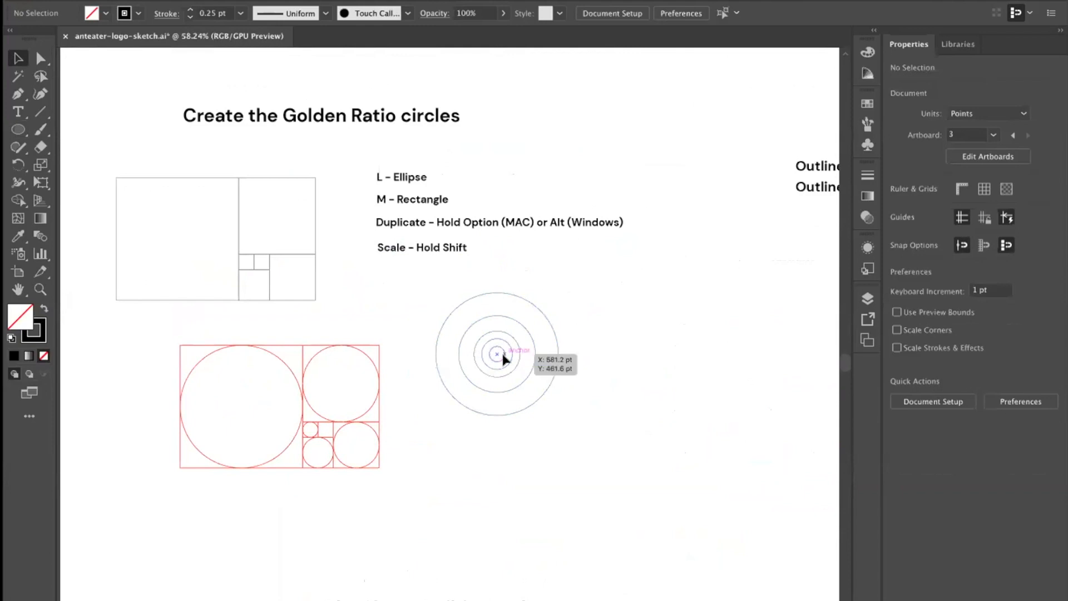
{"action": "key", "text": "super+space"}
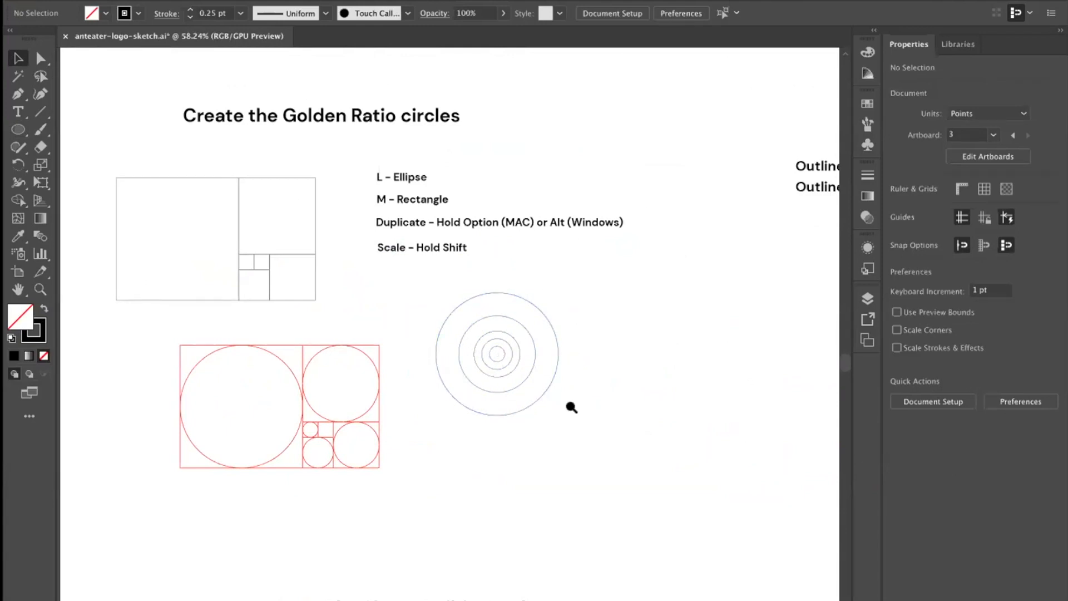
{"action": "left_click", "coordinate": [572, 407]}
{"action": "left_click", "coordinate": [598, 401]}
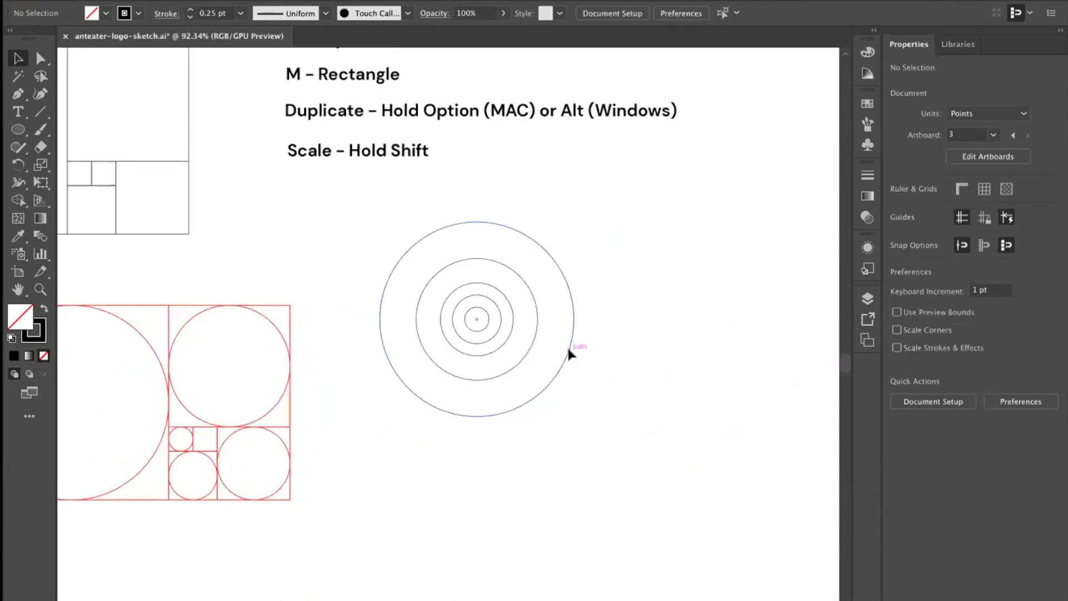
{"action": "left_click", "coordinate": [568, 349]}
{"action": "left_click", "coordinate": [591, 329]}
{"action": "left_click", "coordinate": [482, 258]}
{"action": "left_click", "coordinate": [564, 388]}
{"action": "left_click", "coordinate": [548, 380]}
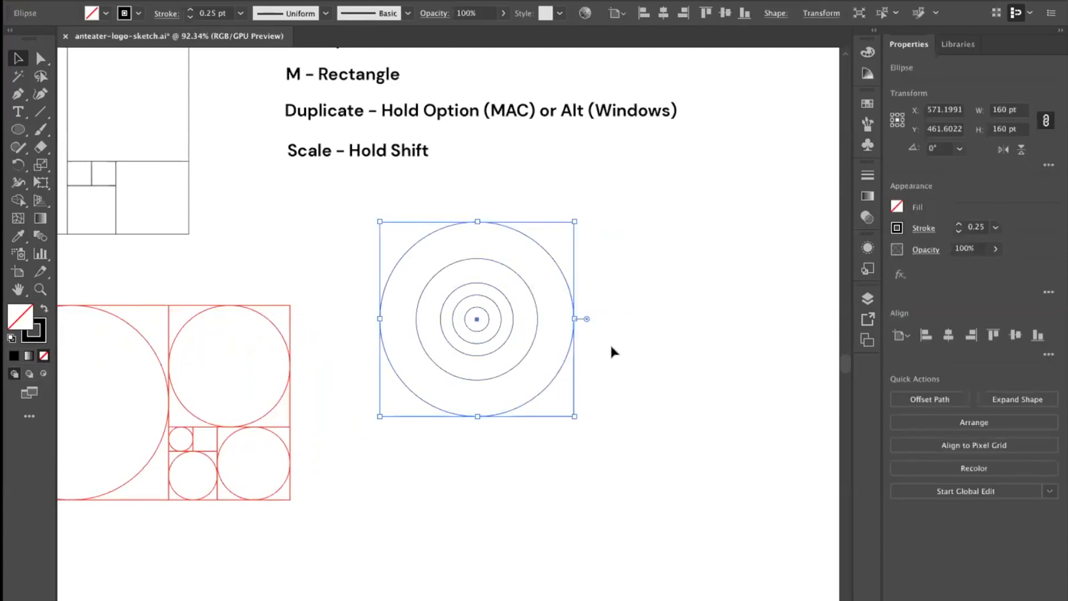
{"action": "key", "text": "super+c"}
{"action": "key", "text": "super+v"}
{"action": "left_click", "coordinate": [287, 242]}
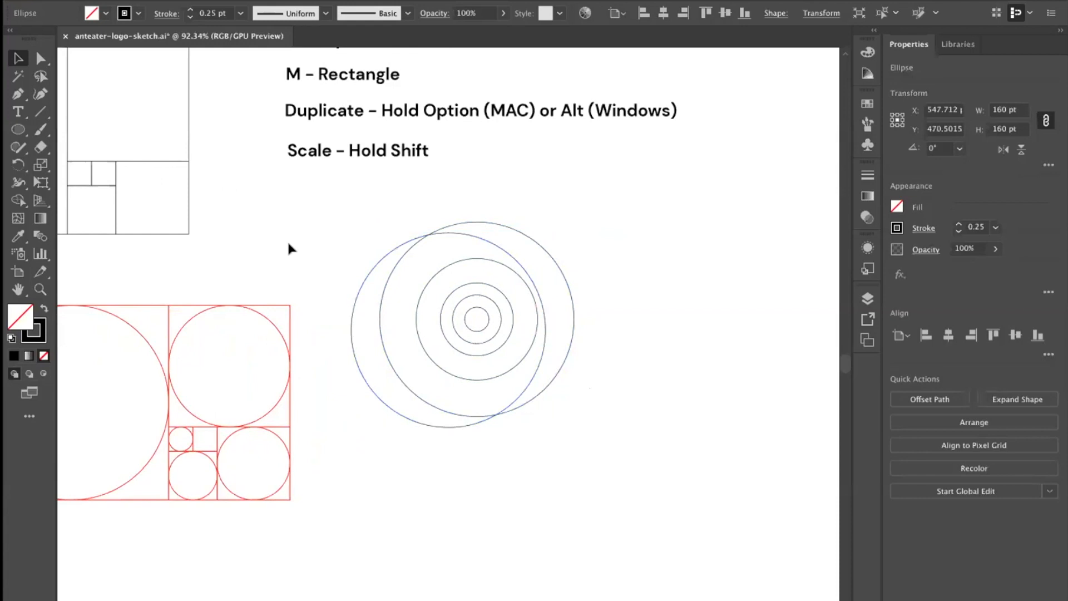
{"action": "left_click_drag", "start_coordinate": [381, 262], "coordinate": [398, 238]}
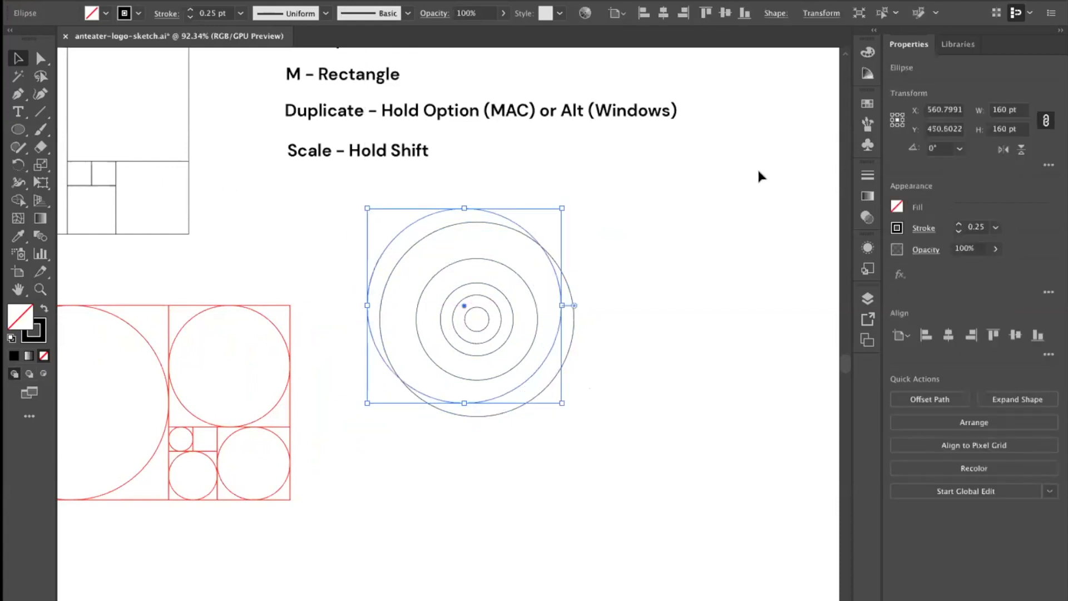
Scale the copied circle proportionally by multiplying its width by 1.618.
{"action": "left_click", "coordinate": [1005, 109]}
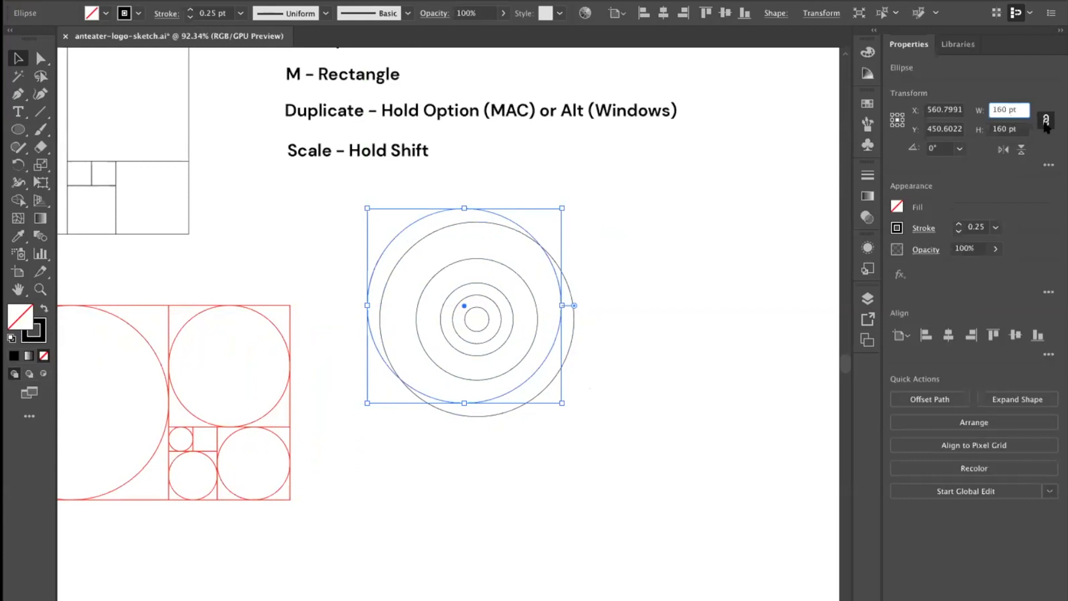
{"action": "left_click", "coordinate": [1045, 120]}
{"action": "left_click", "coordinate": [1045, 120]}
{"action": "left_click", "coordinate": [1005, 109]}
{"action": "type", "text": "*1."}
{"action": "type", "text": "618"}
{"action": "key", "text": "Return"}
Align the enlarged circle with the other circles on their horizontal and vertical centres.
{"action": "left_click_drag", "start_coordinate": [703, 229], "coordinate": [457, 355]}
{"action": "left_click", "coordinate": [949, 335]}
{"action": "left_click", "coordinate": [1016, 335]}
{"action": "left_click", "coordinate": [699, 354]}
{"action": "scroll", "coordinate": [733, 330], "scroll_direction": "down", "scroll_amount": 2}
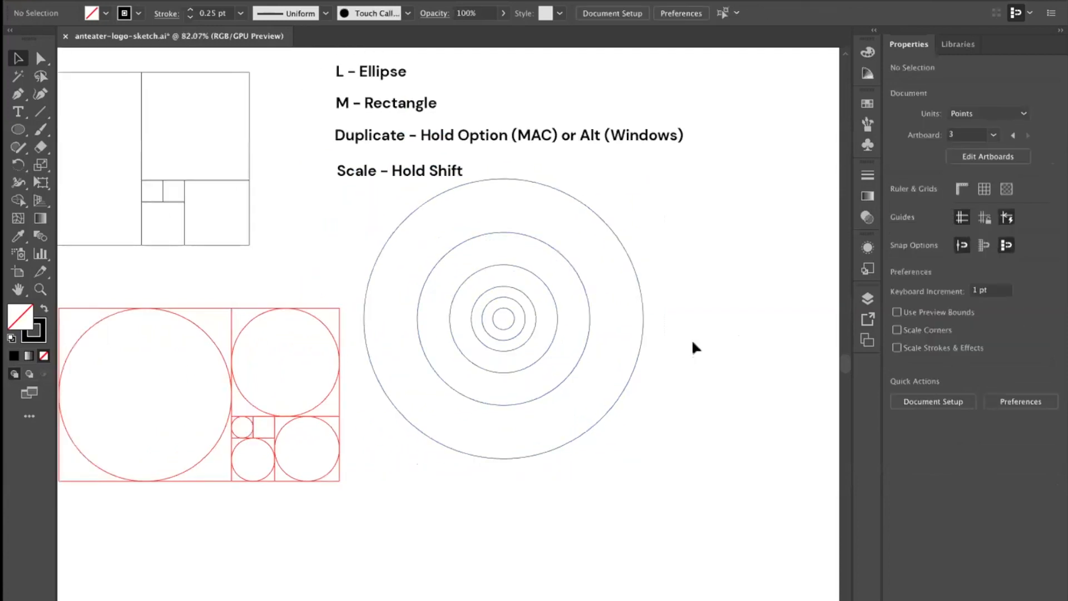
Scale the six concentric circles down together to about 203 pt wide and place them below the shortcut notes.
{"action": "scroll", "coordinate": [696, 337], "scroll_direction": "down", "scroll_amount": 2}
{"action": "left_click", "coordinate": [614, 232]}
{"action": "left_click_drag", "start_coordinate": [652, 197], "coordinate": [596, 251]}
{"action": "left_click", "coordinate": [503, 333]}
{"action": "left_click", "coordinate": [553, 362]}
{"action": "left_click_drag", "start_coordinate": [503, 350], "coordinate": [531, 343]}
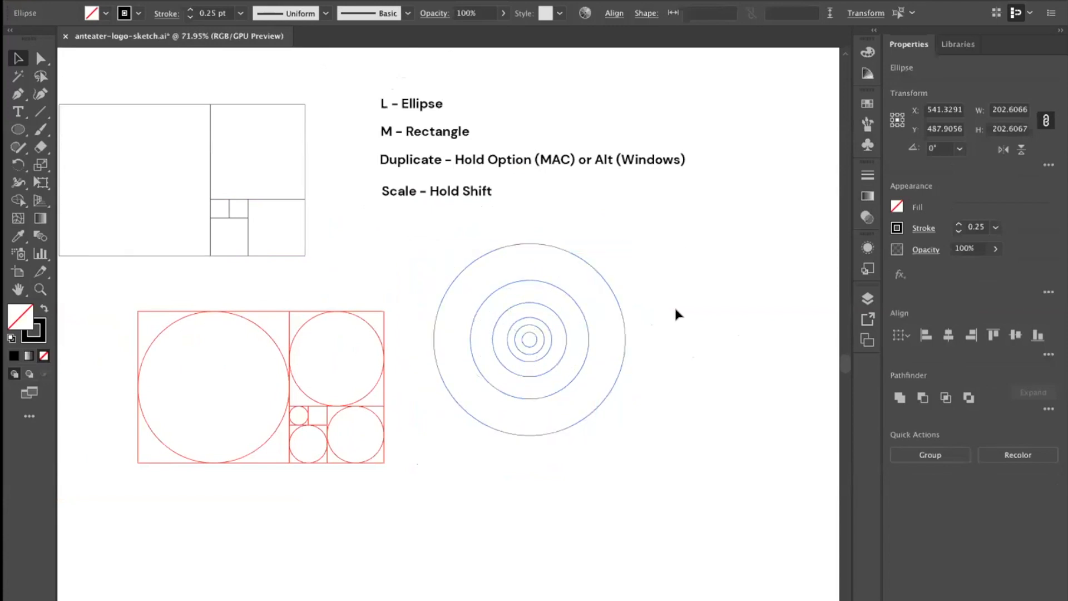
{"action": "left_click_drag", "start_coordinate": [648, 485], "coordinate": [436, 297]}
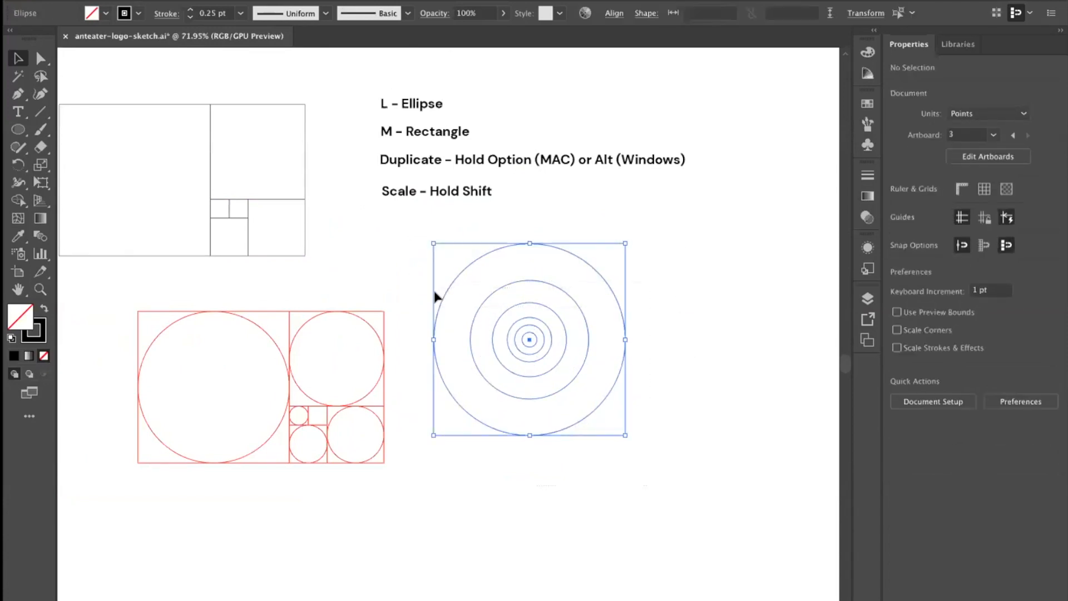
{"action": "mouse_move", "coordinate": [624, 243]}
{"action": "left_mouse_down"}
{"action": "mouse_move", "coordinate": [523, 303]}
{"action": "mouse_move", "coordinate": [626, 263]}
{"action": "mouse_move", "coordinate": [484, 364]}
{"action": "mouse_move", "coordinate": [613, 312]}
{"action": "mouse_move", "coordinate": [718, 234]}
{"action": "mouse_move", "coordinate": [524, 331]}
{"action": "mouse_move", "coordinate": [693, 228]}
{"action": "mouse_move", "coordinate": [622, 185]}
{"action": "mouse_move", "coordinate": [761, 220]}
{"action": "mouse_move", "coordinate": [804, 410]}
{"action": "mouse_move", "coordinate": [830, 223]}
{"action": "mouse_move", "coordinate": [521, 183]}
{"action": "mouse_move", "coordinate": [623, 234]}
{"action": "mouse_move", "coordinate": [621, 209]}
{"action": "mouse_move", "coordinate": [617, 235]}
{"action": "left_mouse_up"}
Examine the example sketch image with the circles laid over it in the sketch section.
{"action": "key", "text": "z"}
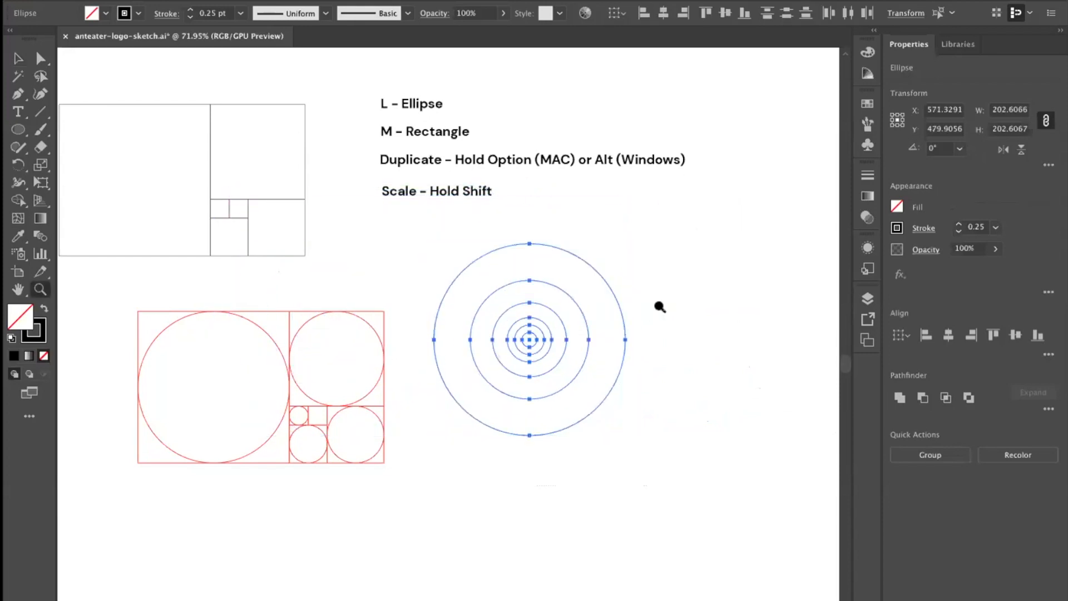
{"action": "left_click", "coordinate": [660, 306]}
{"action": "key", "text": "v"}
{"action": "left_click", "coordinate": [648, 288]}
{"action": "left_click_drag", "start_coordinate": [654, 286], "coordinate": [589, 308]}
{"action": "left_click_drag", "start_coordinate": [715, 278], "coordinate": [304, 328]}
{"action": "left_click_drag", "start_coordinate": [495, 315], "coordinate": [302, 333]}
{"action": "mouse_move", "coordinate": [414, 327]}
{"action": "left_mouse_down"}
{"action": "mouse_move", "coordinate": [458, 302]}
{"action": "mouse_move", "coordinate": [461, 271]}
{"action": "left_mouse_up"}
{"action": "left_click_drag", "start_coordinate": [459, 315], "coordinate": [473, 315]}
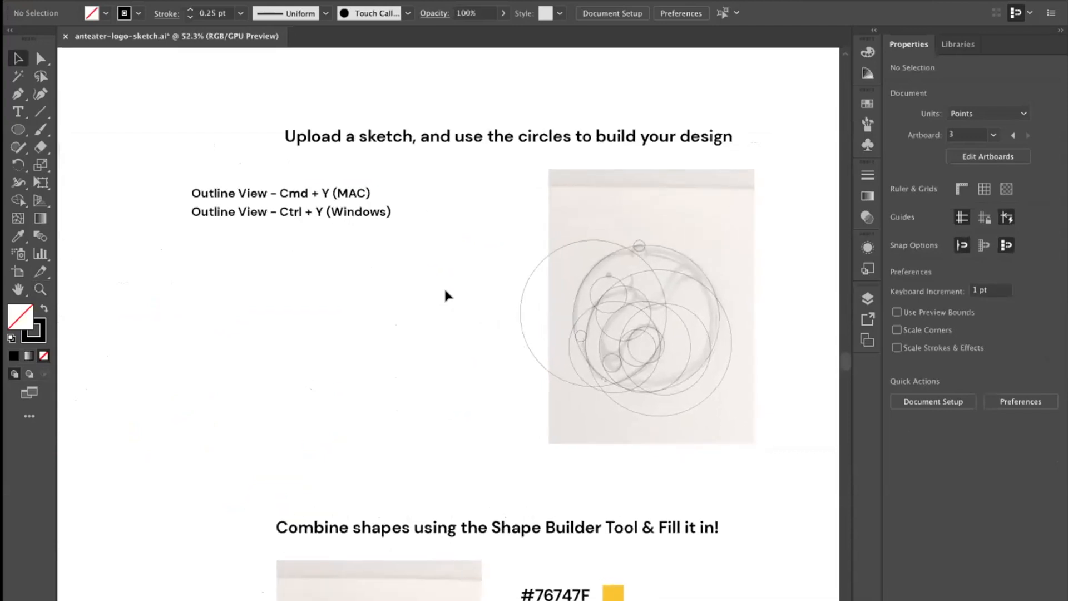
{"action": "left_click", "coordinate": [645, 205]}
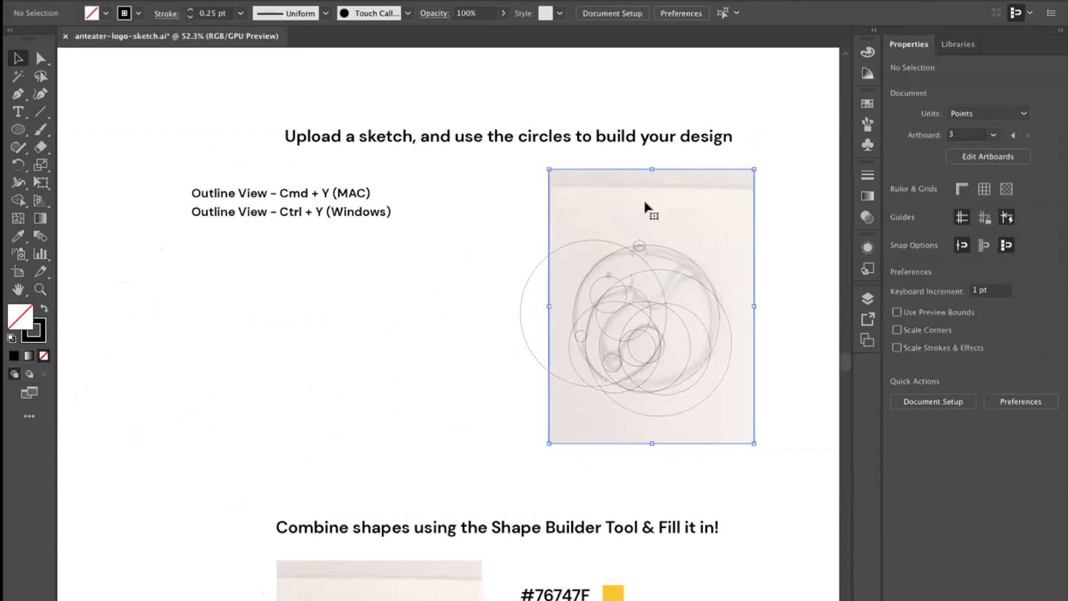
{"action": "left_click", "coordinate": [424, 278]}
{"action": "left_click", "coordinate": [650, 207]}
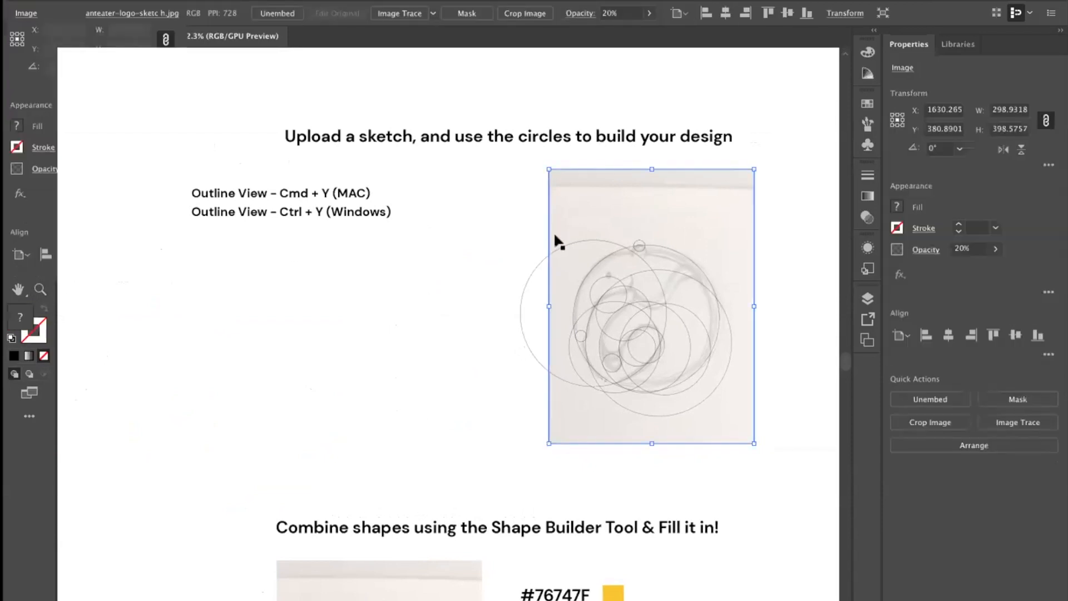
{"action": "left_click", "coordinate": [493, 295]}
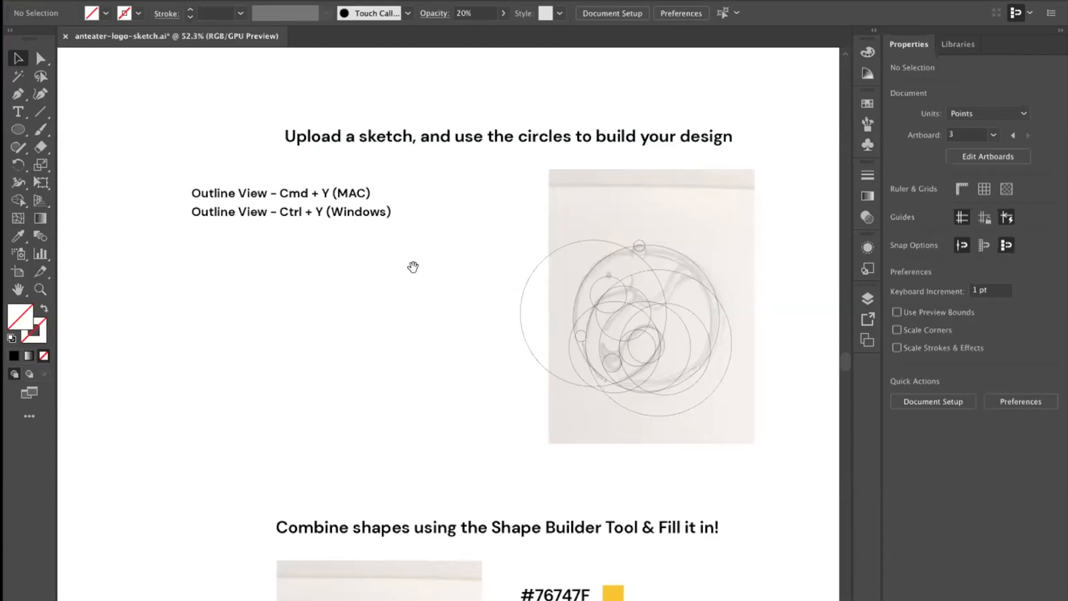
Return to the concentric circles and examine the set that serves for building the design.
{"action": "left_click_drag", "start_coordinate": [477, 268], "coordinate": [623, 259]}
{"action": "left_click_drag", "start_coordinate": [333, 380], "coordinate": [608, 308]}
{"action": "left_click_drag", "start_coordinate": [461, 340], "coordinate": [600, 339]}
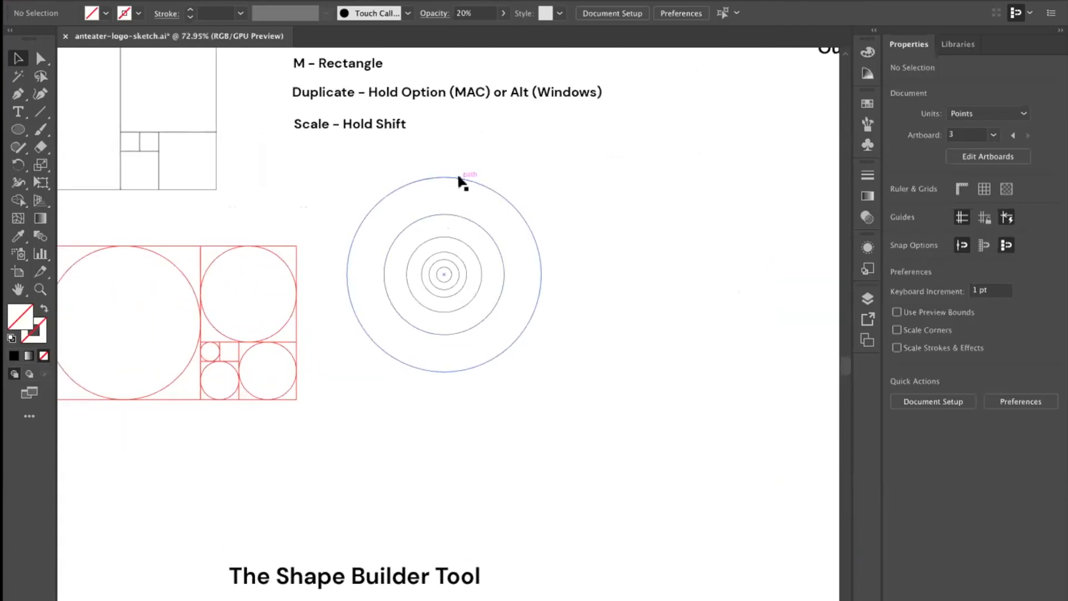
{"action": "left_click", "coordinate": [459, 178]}
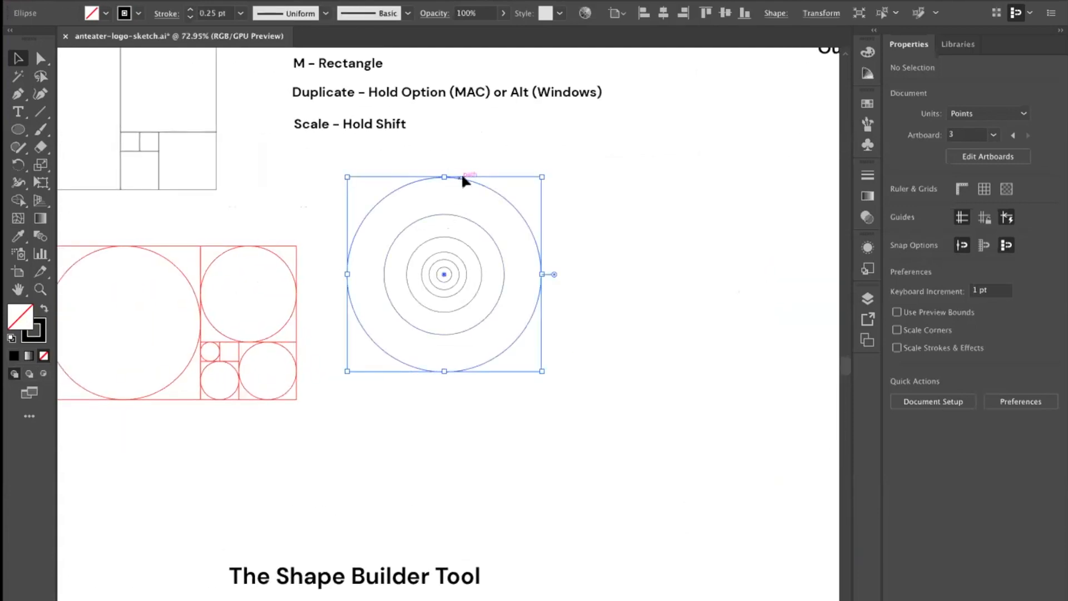
{"action": "left_click", "coordinate": [508, 207]}
{"action": "left_click", "coordinate": [377, 168]}
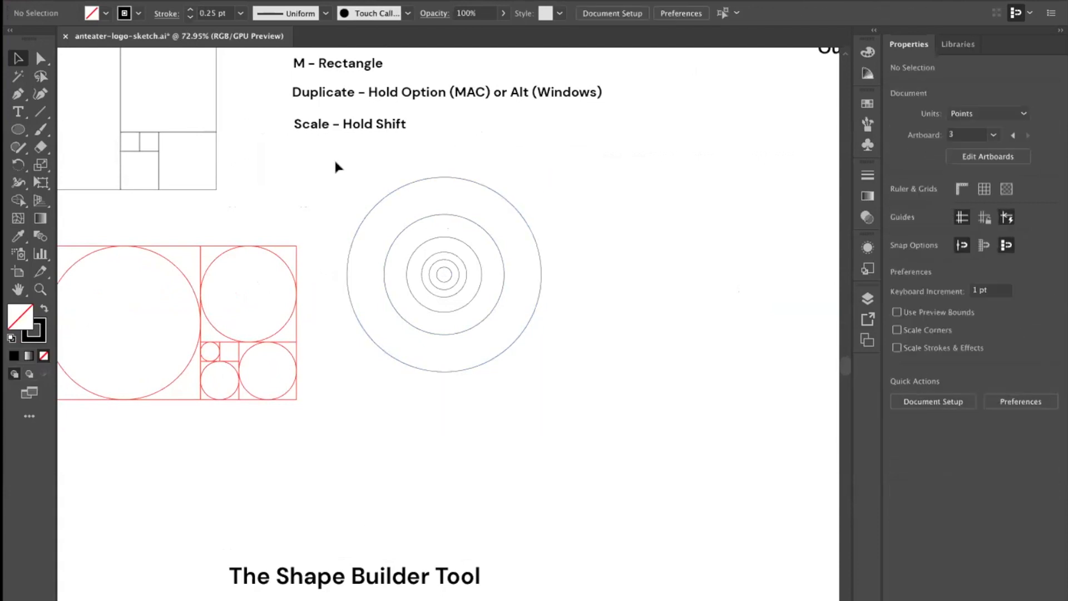
{"action": "left_click_drag", "start_coordinate": [336, 160], "coordinate": [382, 209]}
{"action": "left_click_drag", "start_coordinate": [320, 170], "coordinate": [560, 381]}
{"action": "left_click", "coordinate": [669, 235]}
Place the image anteater-sketch.jpg in the sketch section, beneath the outline view notes.
{"action": "scroll", "coordinate": [549, 252], "scroll_direction": "right", "scroll_amount": 3}
{"action": "scroll", "coordinate": [549, 252], "scroll_direction": "up", "scroll_amount": 1}
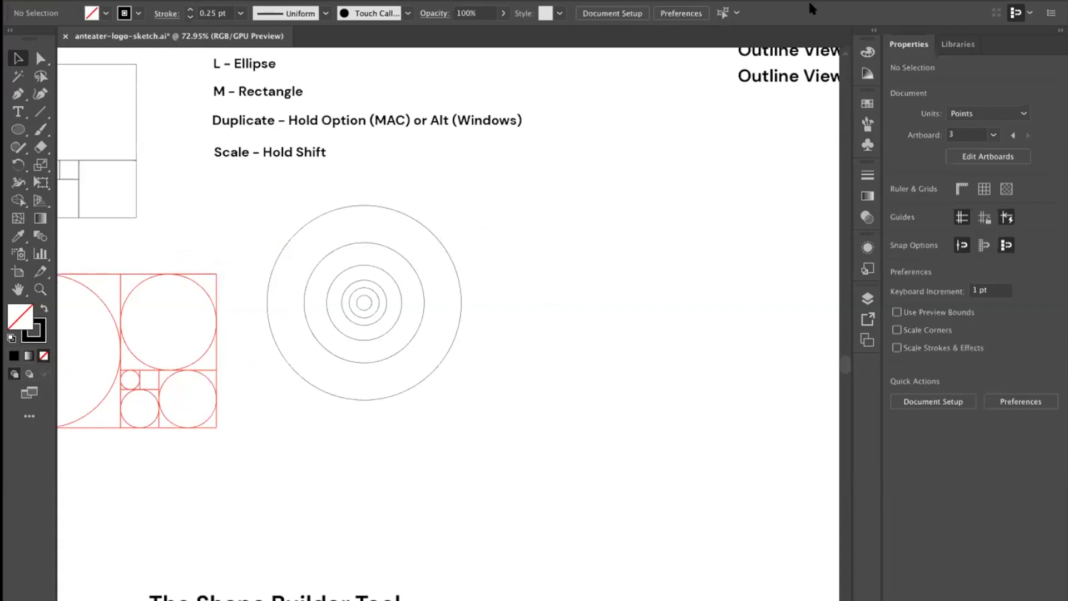
{"action": "scroll", "coordinate": [592, 301], "scroll_direction": "right", "scroll_amount": 6}
{"action": "scroll", "coordinate": [593, 301], "scroll_direction": "up", "scroll_amount": 2}
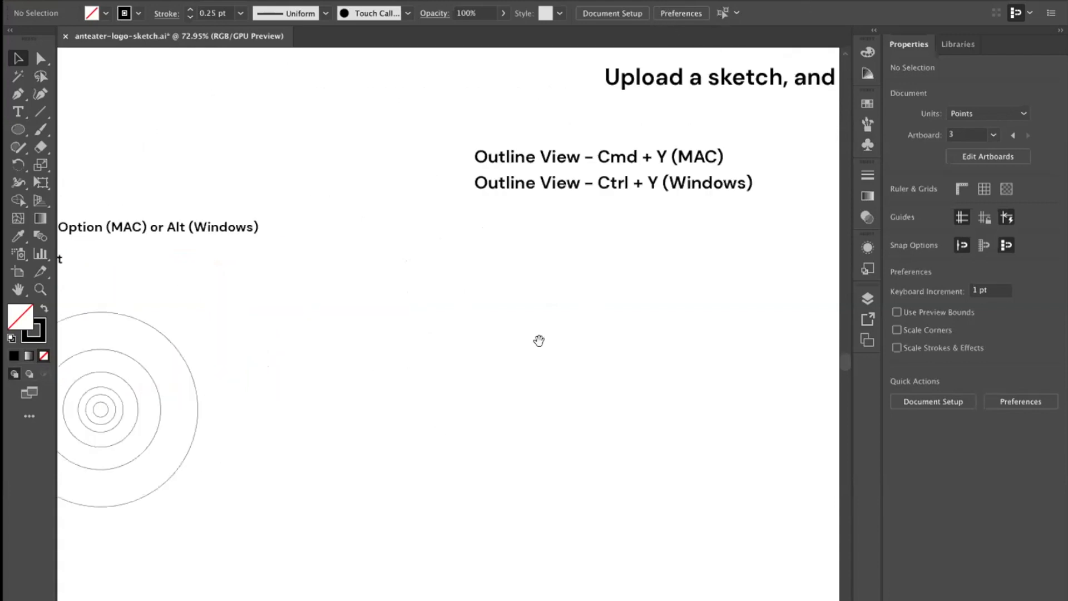
{"action": "scroll", "coordinate": [537, 365], "scroll_direction": "down", "scroll_amount": 2}
{"action": "scroll", "coordinate": [536, 364], "scroll_direction": "right", "scroll_amount": 3}
{"action": "scroll", "coordinate": [536, 364], "scroll_direction": "down", "scroll_amount": 2}
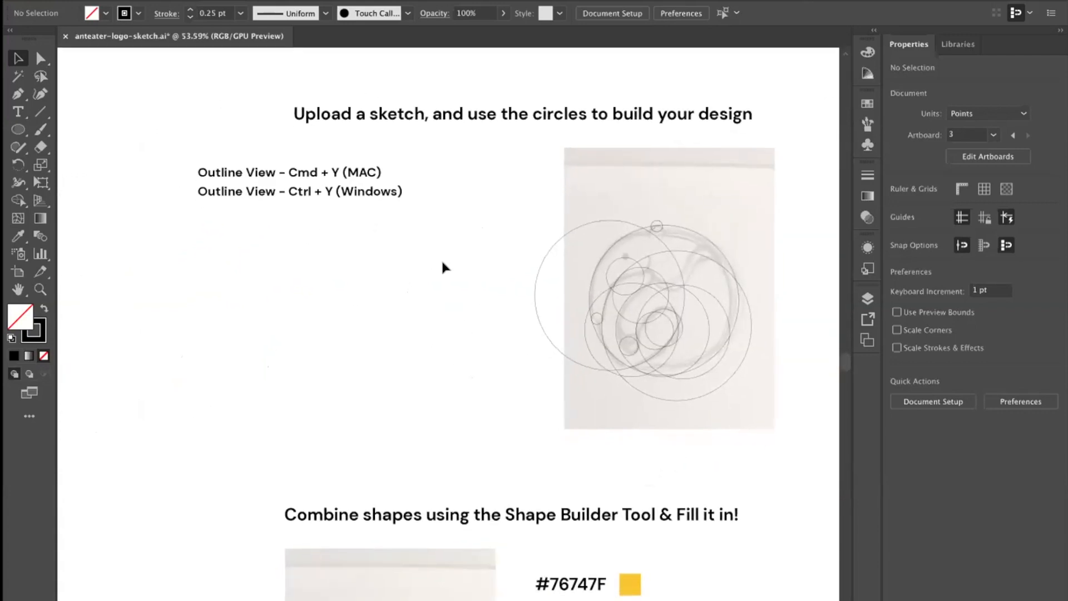
{"action": "left_click", "coordinate": [111, 2]}
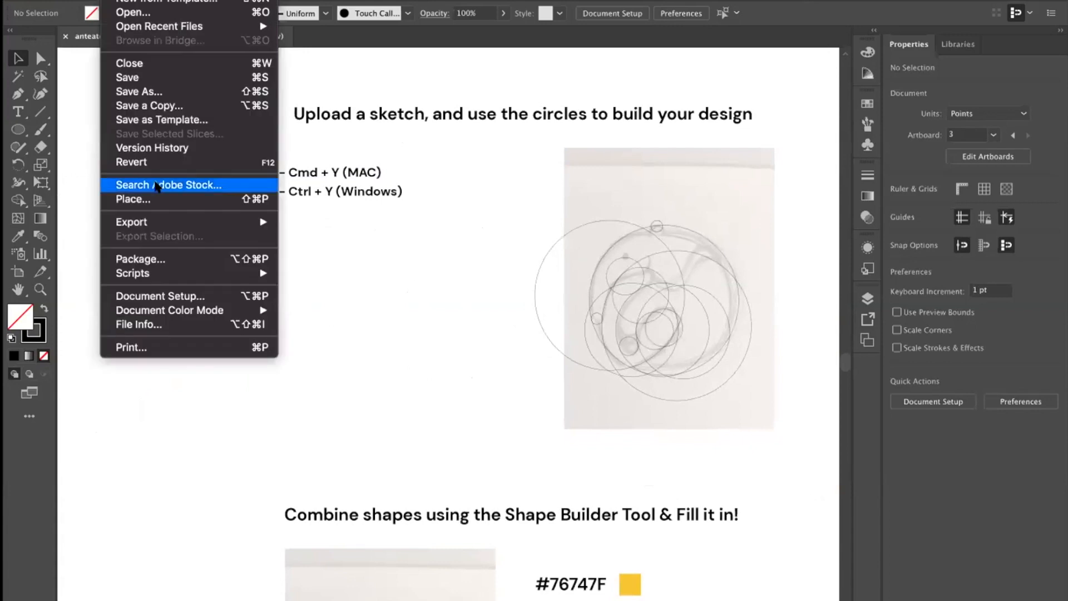
{"action": "left_click", "coordinate": [156, 199]}
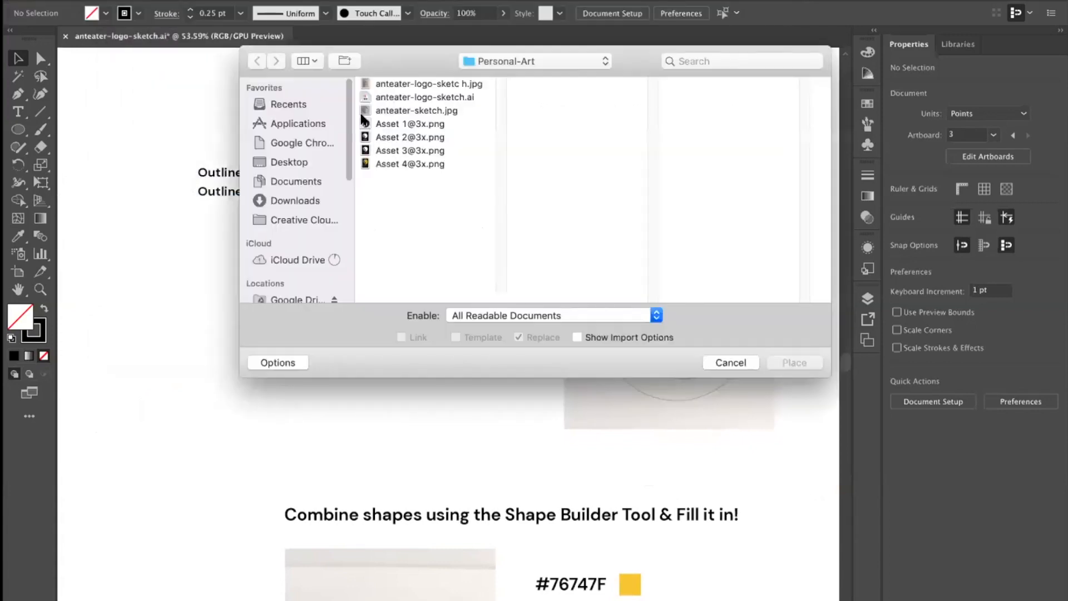
{"action": "left_click", "coordinate": [415, 110]}
{"action": "left_click", "coordinate": [783, 363]}
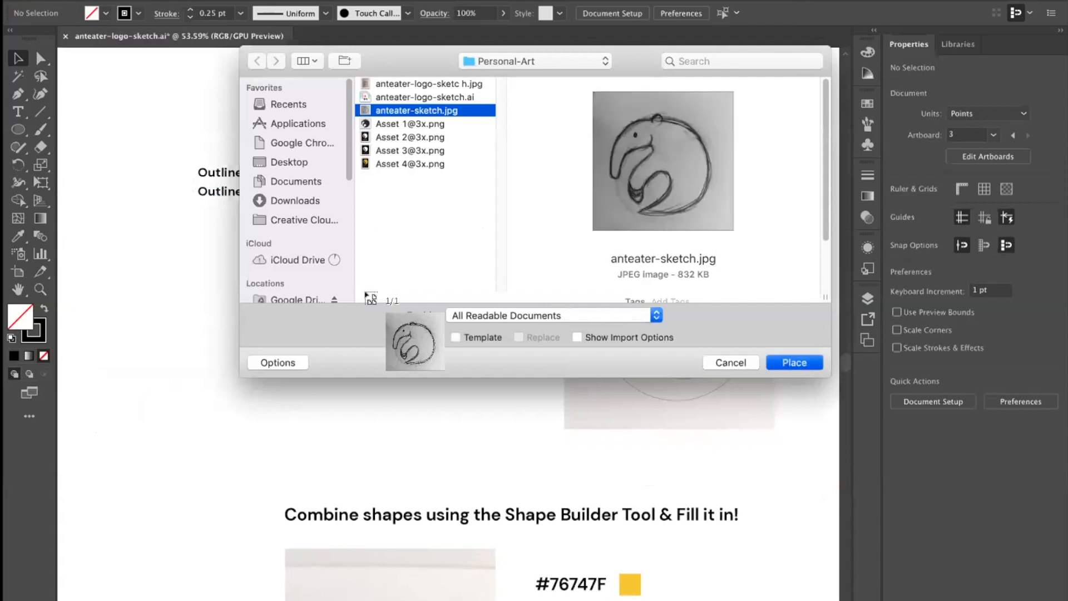
{"action": "left_click", "coordinate": [232, 233]}
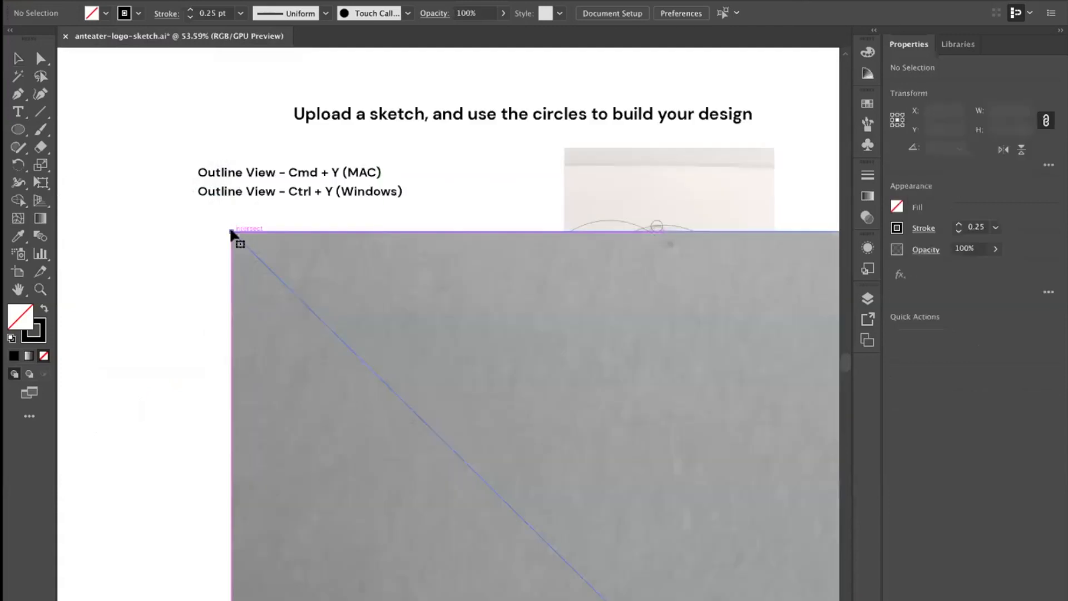
Scale the placed sketch down proportionally to about 876 pt wide and move it onto the artboard.
{"action": "scroll", "coordinate": [400, 298], "scroll_direction": "down", "scroll_amount": 6}
{"action": "left_click_drag", "start_coordinate": [539, 305], "coordinate": [303, 193]}
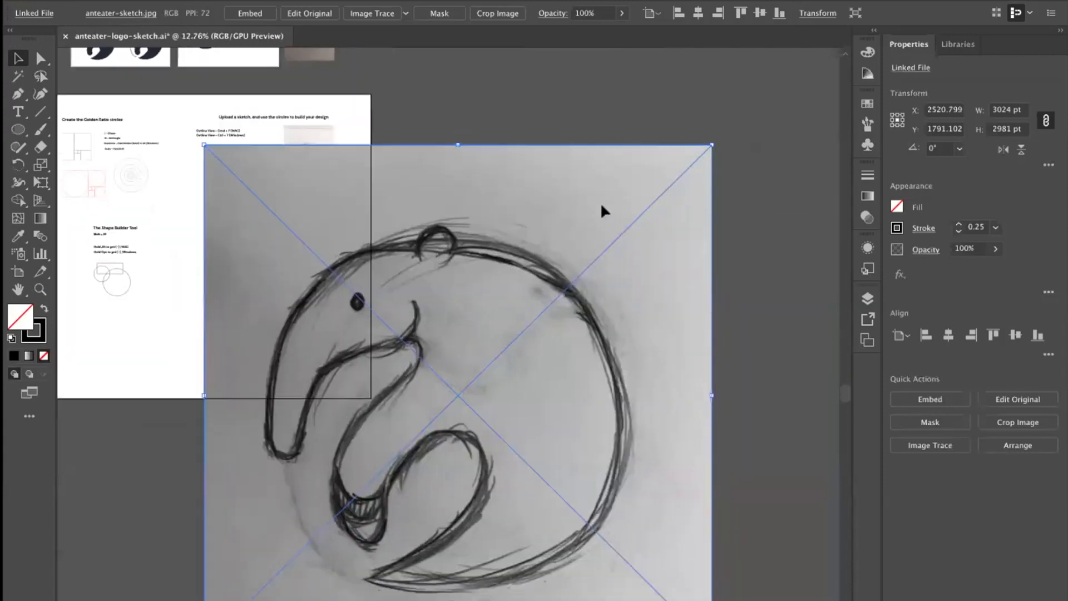
{"action": "mouse_move", "coordinate": [708, 146]}
{"action": "left_mouse_down"}
{"action": "mouse_move", "coordinate": [347, 349]}
{"action": "mouse_move", "coordinate": [241, 487]}
{"action": "mouse_move", "coordinate": [349, 431]}
{"action": "mouse_move", "coordinate": [351, 501]}
{"action": "left_mouse_up"}
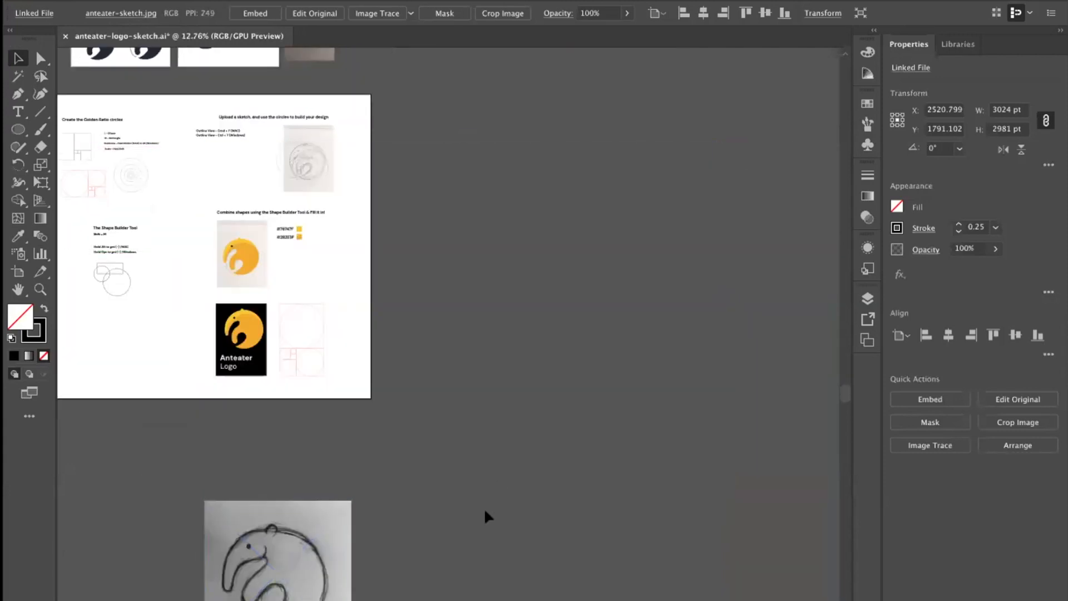
{"action": "left_click", "coordinate": [485, 511]}
{"action": "mouse_move", "coordinate": [231, 572]}
{"action": "left_mouse_down"}
{"action": "mouse_move", "coordinate": [269, 372]}
{"action": "mouse_move", "coordinate": [229, 166]}
{"action": "left_mouse_up"}
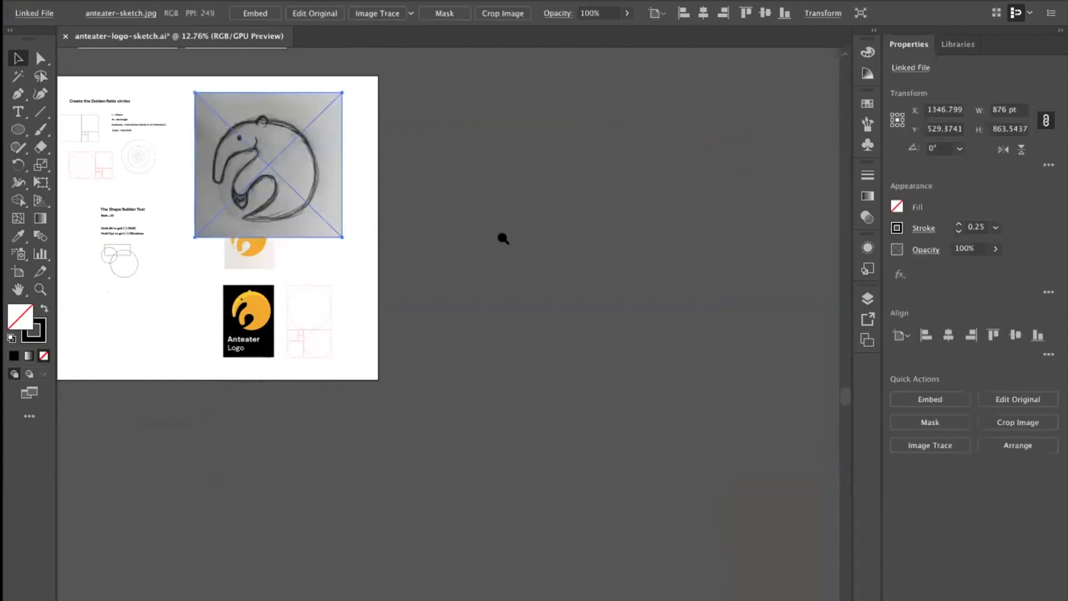
Shrink the sketch proportionally past 452 pt wide so it fits beside the example sketch with circles.
{"action": "left_click_drag", "start_coordinate": [504, 239], "coordinate": [537, 237]}
{"action": "left_click_drag", "start_coordinate": [420, 189], "coordinate": [647, 392]}
{"action": "mouse_move", "coordinate": [212, 109]}
{"action": "left_mouse_down"}
{"action": "mouse_move", "coordinate": [345, 222]}
{"action": "mouse_move", "coordinate": [375, 262]}
{"action": "left_mouse_up"}
{"action": "mouse_move", "coordinate": [434, 379]}
{"action": "left_mouse_down"}
{"action": "mouse_move", "coordinate": [310, 267]}
{"action": "mouse_move", "coordinate": [308, 277]}
{"action": "left_mouse_up"}
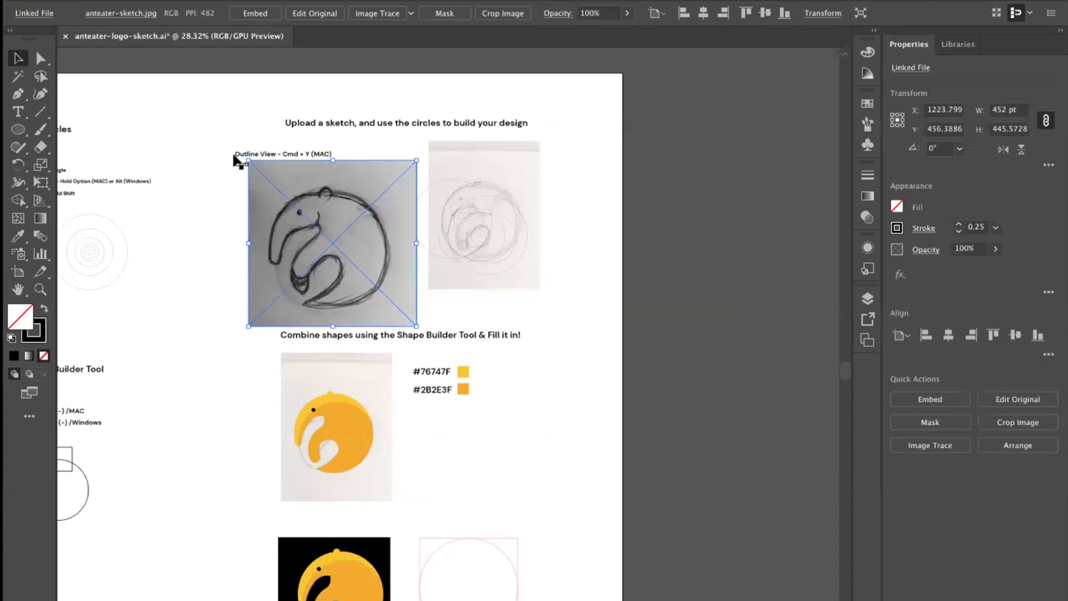
{"action": "left_click_drag", "start_coordinate": [248, 161], "coordinate": [302, 226]}
{"action": "left_click", "coordinate": [303, 226]}
Move the sketch up into the empty space between the outline view notes and the Shape Builder heading.
{"action": "mouse_move", "coordinate": [400, 300]}
{"action": "left_mouse_down"}
{"action": "mouse_move", "coordinate": [508, 312]}
{"action": "mouse_move", "coordinate": [524, 329]}
{"action": "mouse_move", "coordinate": [484, 352]}
{"action": "left_mouse_up"}
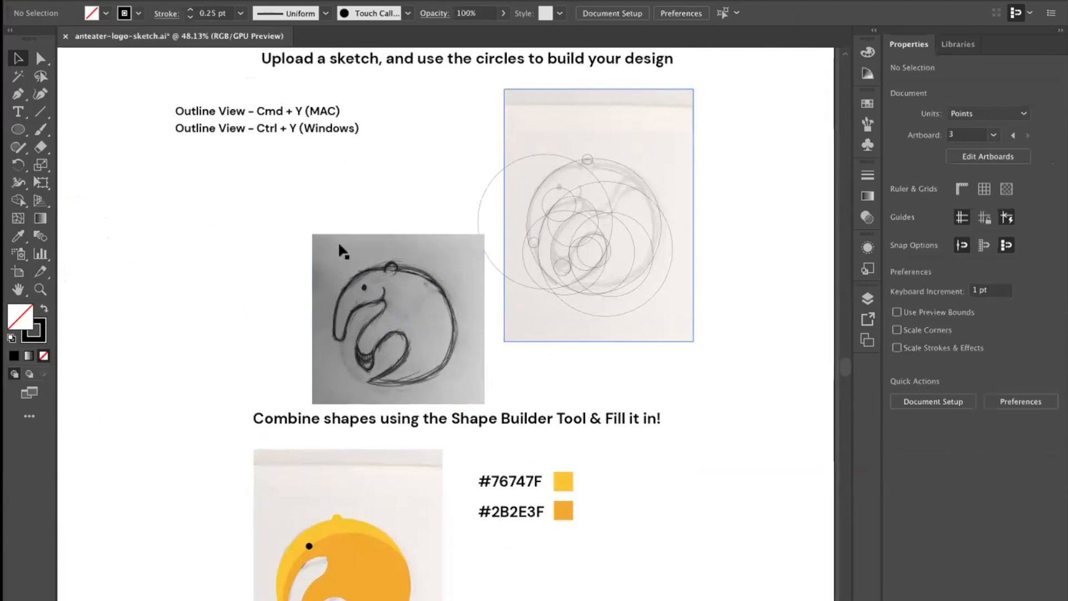
{"action": "left_click_drag", "start_coordinate": [263, 249], "coordinate": [322, 271]}
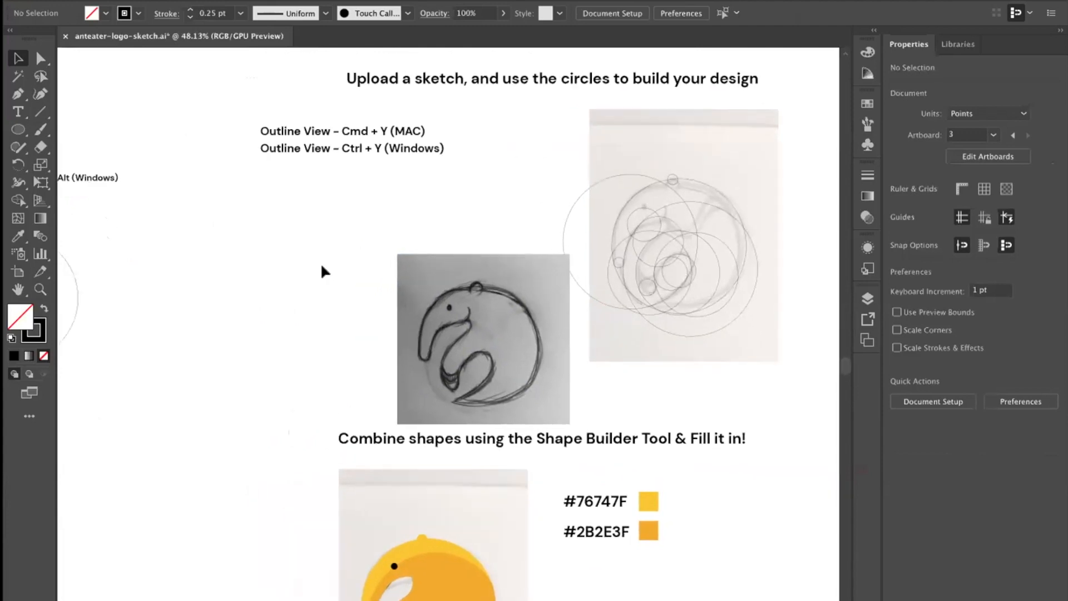
{"action": "left_click_drag", "start_coordinate": [404, 279], "coordinate": [281, 219]}
{"action": "left_click", "coordinate": [495, 251]}
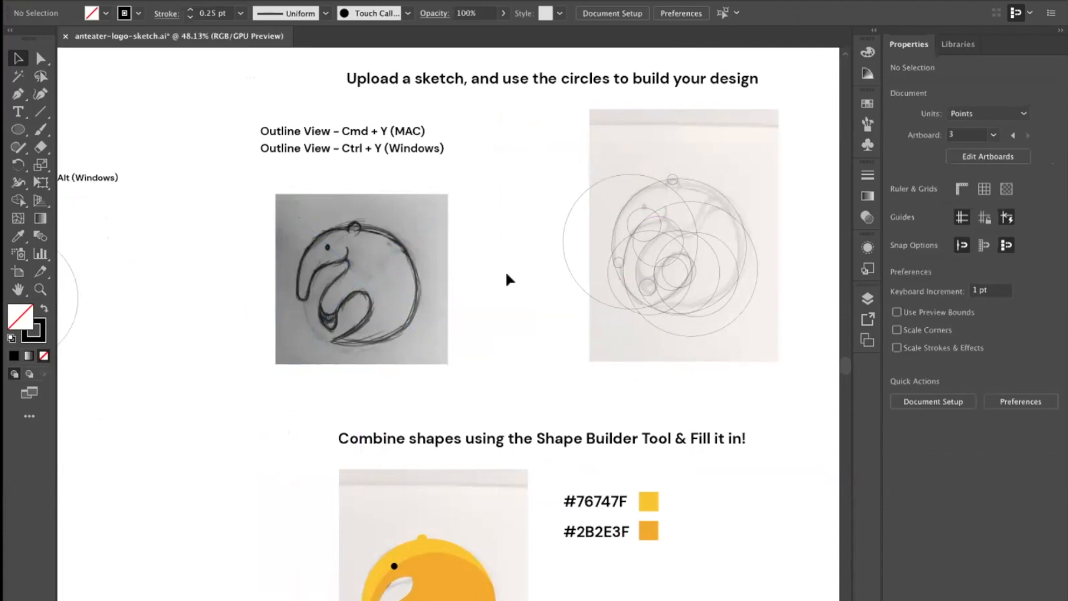
{"action": "left_click_drag", "start_coordinate": [360, 263], "coordinate": [392, 264]}
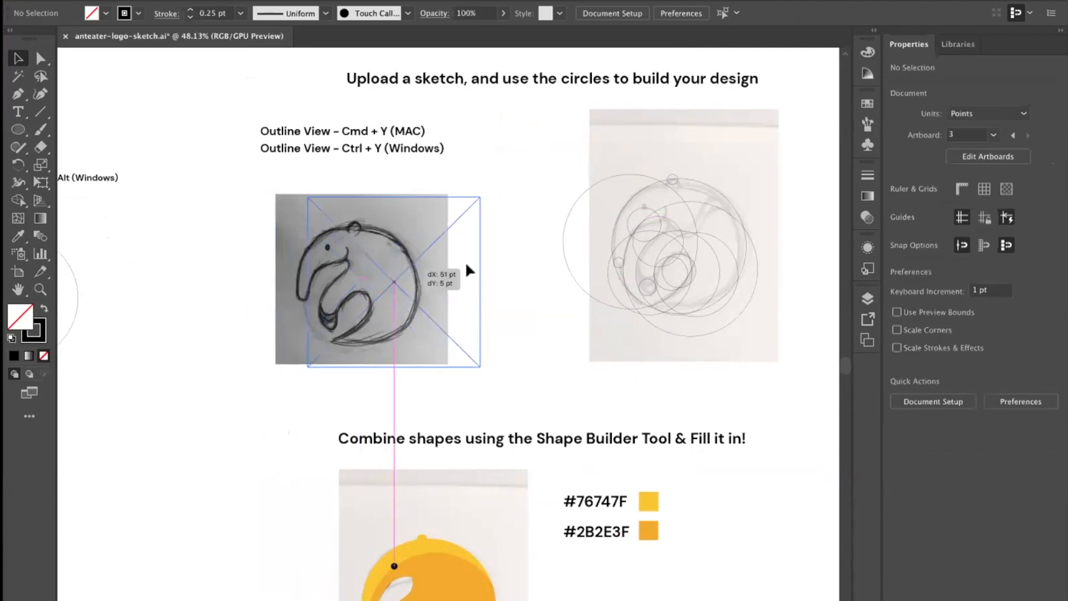
{"action": "left_click", "coordinate": [503, 271]}
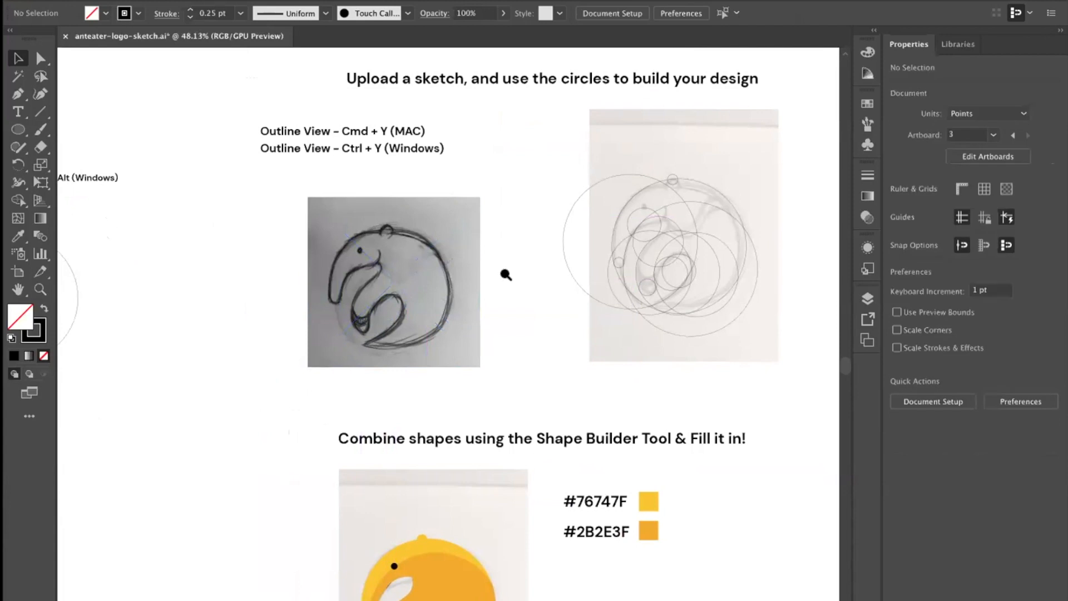
Adjust the sketch's position so it sits just beneath the outline view notes.
{"action": "scroll", "coordinate": [506, 272], "scroll_direction": "up", "scroll_amount": 1}
{"action": "mouse_move", "coordinate": [476, 274]}
{"action": "left_mouse_down"}
{"action": "mouse_move", "coordinate": [491, 258]}
{"action": "mouse_move", "coordinate": [536, 267]}
{"action": "mouse_move", "coordinate": [489, 269]}
{"action": "left_mouse_up"}
{"action": "left_click", "coordinate": [510, 265]}
{"action": "left_click_drag", "start_coordinate": [400, 266], "coordinate": [367, 248]}
{"action": "left_click", "coordinate": [525, 262]}
{"action": "left_click", "coordinate": [502, 281]}
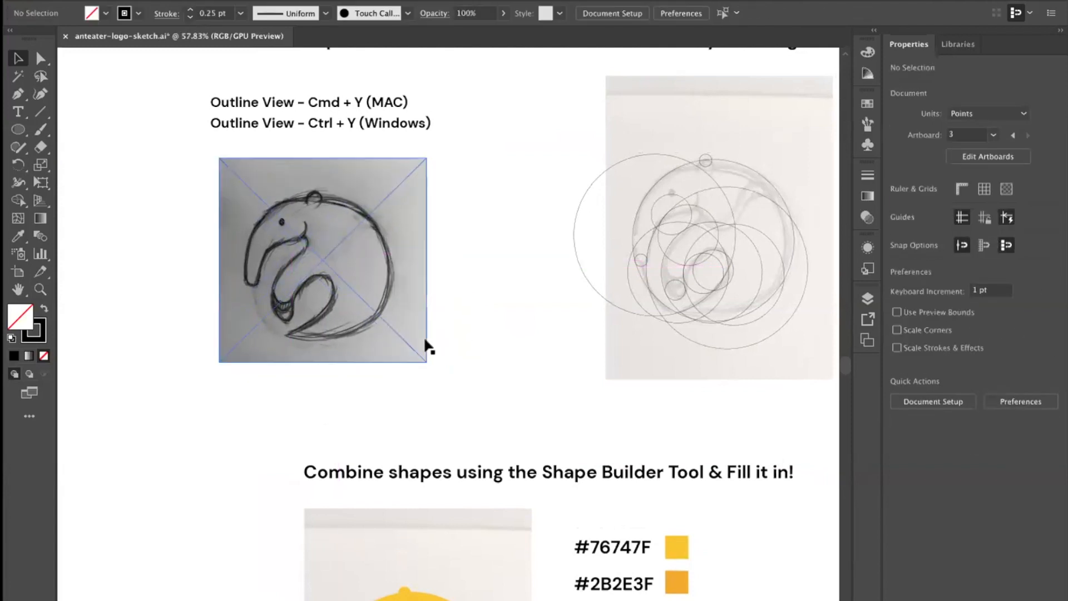
{"action": "left_click_drag", "start_coordinate": [376, 290], "coordinate": [405, 290]}
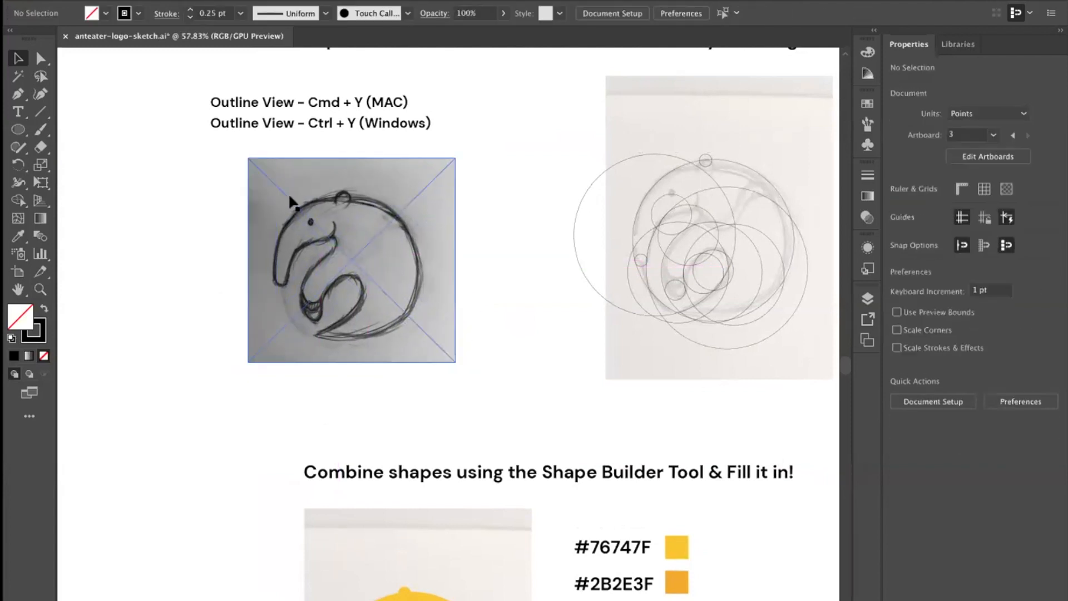
{"action": "left_click", "coordinate": [113, 1]}
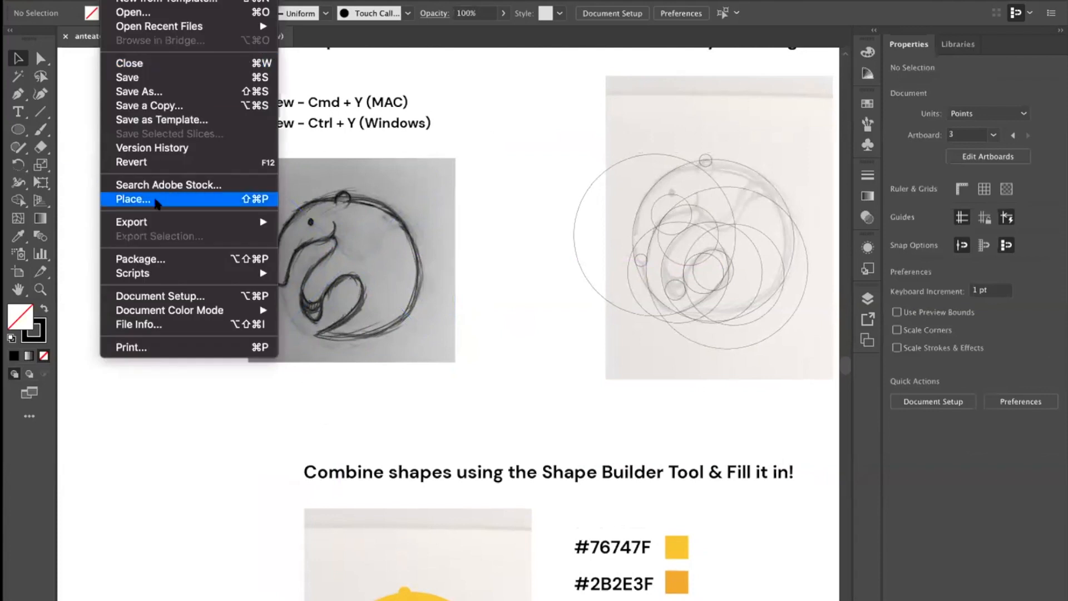
{"action": "left_click", "coordinate": [196, 199]}
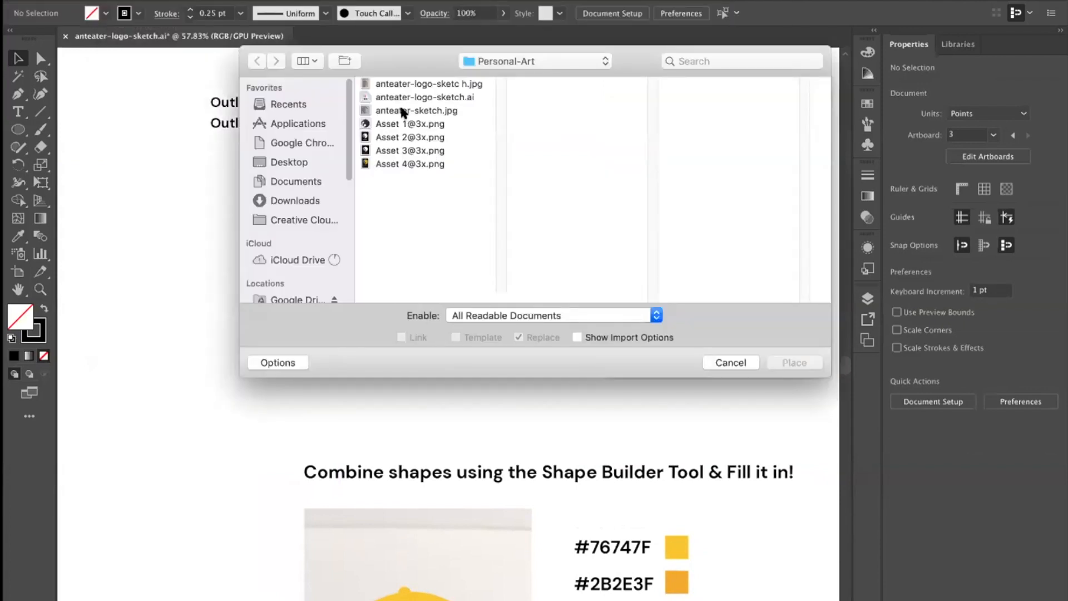
{"action": "left_click", "coordinate": [403, 111]}
{"action": "left_click", "coordinate": [731, 362]}
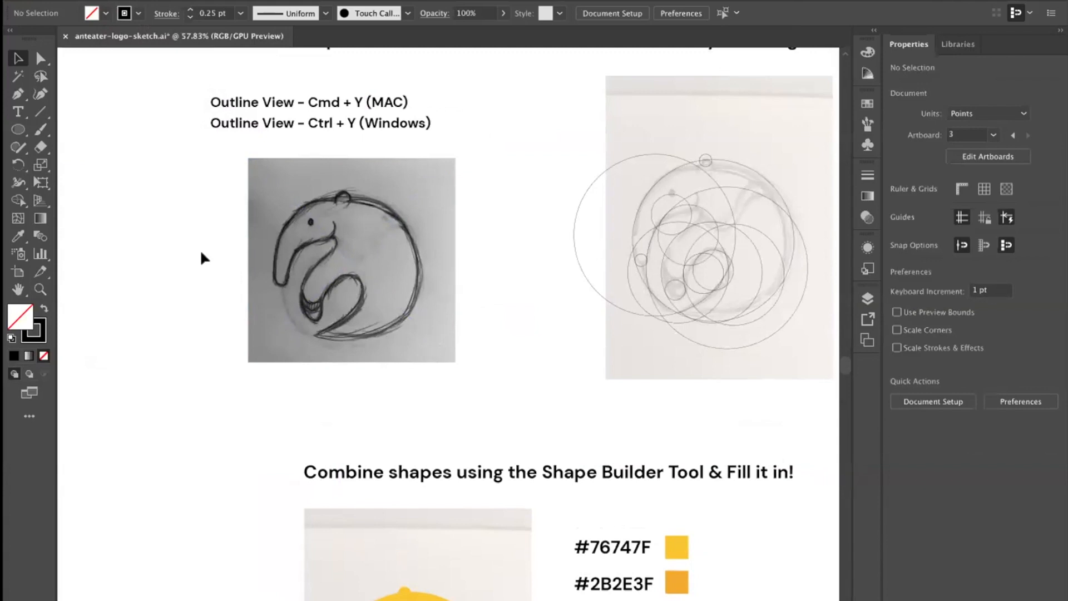
Try to resize the sketch without constraining its proportions, and undo the distortion.
{"action": "scroll", "coordinate": [519, 246], "scroll_direction": "down", "scroll_amount": 2}
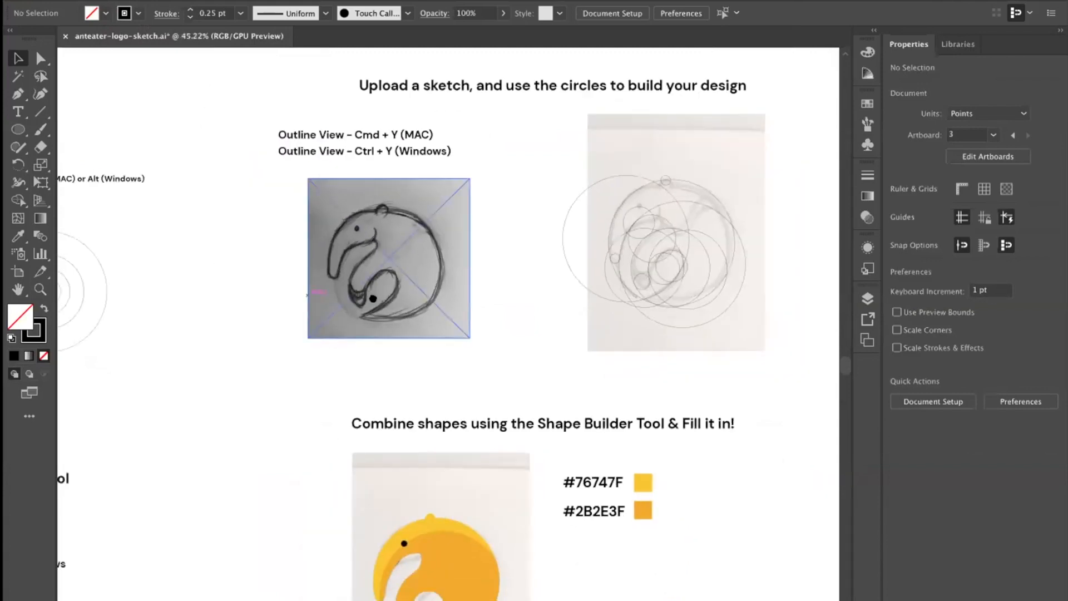
{"action": "scroll", "coordinate": [382, 299], "scroll_direction": "left", "scroll_amount": 3}
{"action": "scroll", "coordinate": [377, 301], "scroll_direction": "right", "scroll_amount": 2}
{"action": "left_click", "coordinate": [481, 308]}
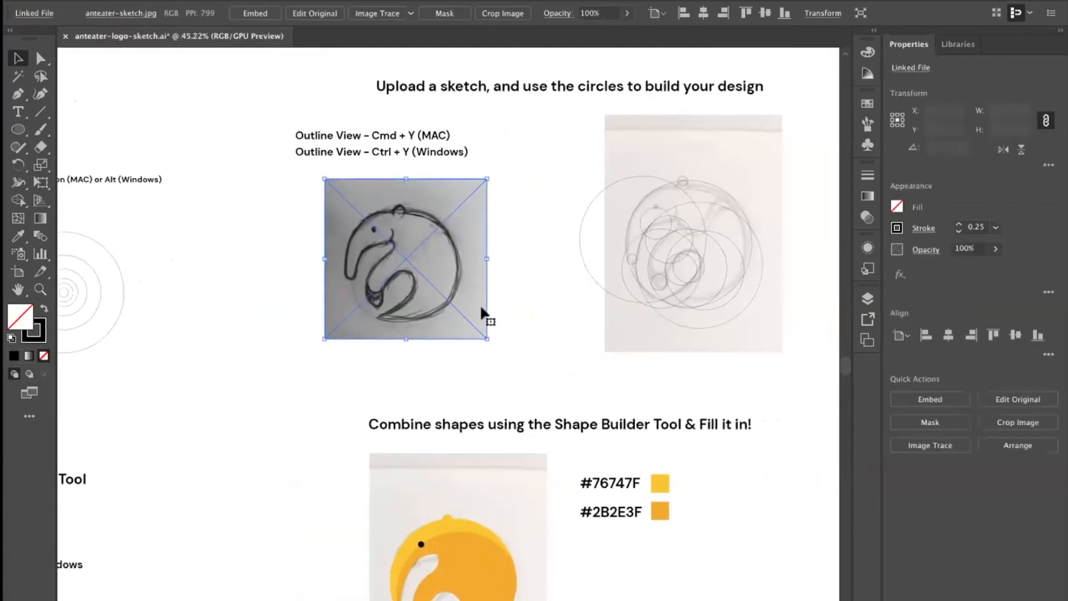
{"action": "mouse_move", "coordinate": [487, 338]}
{"action": "left_mouse_down"}
{"action": "mouse_move", "coordinate": [520, 363]}
{"action": "mouse_move", "coordinate": [439, 324]}
{"action": "mouse_move", "coordinate": [381, 374]}
{"action": "mouse_move", "coordinate": [539, 321]}
{"action": "mouse_move", "coordinate": [591, 377]}
{"action": "mouse_move", "coordinate": [417, 406]}
{"action": "left_mouse_up"}
{"action": "mouse_move", "coordinate": [512, 367]}
{"action": "left_mouse_down"}
{"action": "mouse_move", "coordinate": [506, 374]}
{"action": "mouse_move", "coordinate": [585, 386]}
{"action": "mouse_move", "coordinate": [472, 368]}
{"action": "left_mouse_up"}
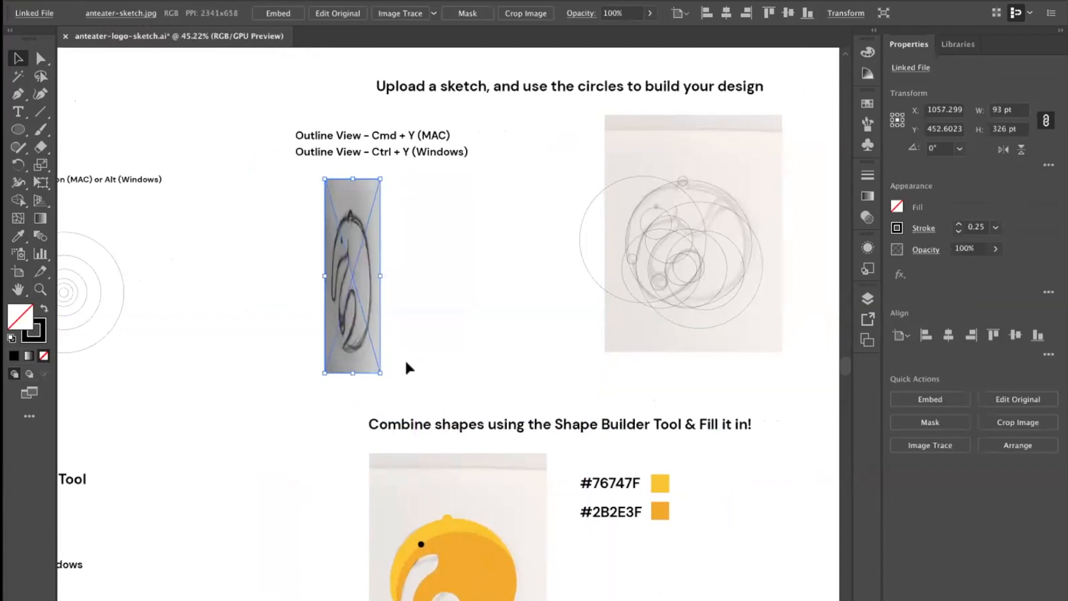
{"action": "key", "text": "super+z"}
Enlarge the sketch proportionally to about 337 pt wide.
{"action": "left_click", "coordinate": [524, 348]}
{"action": "left_click", "coordinate": [438, 312]}
{"action": "mouse_move", "coordinate": [487, 339]}
{"action": "left_mouse_down"}
{"action": "mouse_move", "coordinate": [613, 415]}
{"action": "mouse_move", "coordinate": [610, 401]}
{"action": "mouse_move", "coordinate": [445, 334]}
{"action": "mouse_move", "coordinate": [423, 304]}
{"action": "mouse_move", "coordinate": [400, 301]}
{"action": "mouse_move", "coordinate": [524, 369]}
{"action": "mouse_move", "coordinate": [484, 358]}
{"action": "mouse_move", "coordinate": [484, 335]}
{"action": "mouse_move", "coordinate": [534, 372]}
{"action": "mouse_move", "coordinate": [526, 376]}
{"action": "left_mouse_up"}
{"action": "left_click", "coordinate": [506, 334]}
{"action": "left_click", "coordinate": [431, 290]}
{"action": "left_click", "coordinate": [546, 346]}
{"action": "mouse_move", "coordinate": [456, 329]}
{"action": "left_mouse_down"}
{"action": "mouse_move", "coordinate": [428, 329]}
{"action": "mouse_move", "coordinate": [457, 332]}
{"action": "left_mouse_up"}
{"action": "left_click", "coordinate": [480, 399]}
{"action": "left_click", "coordinate": [280, 294]}
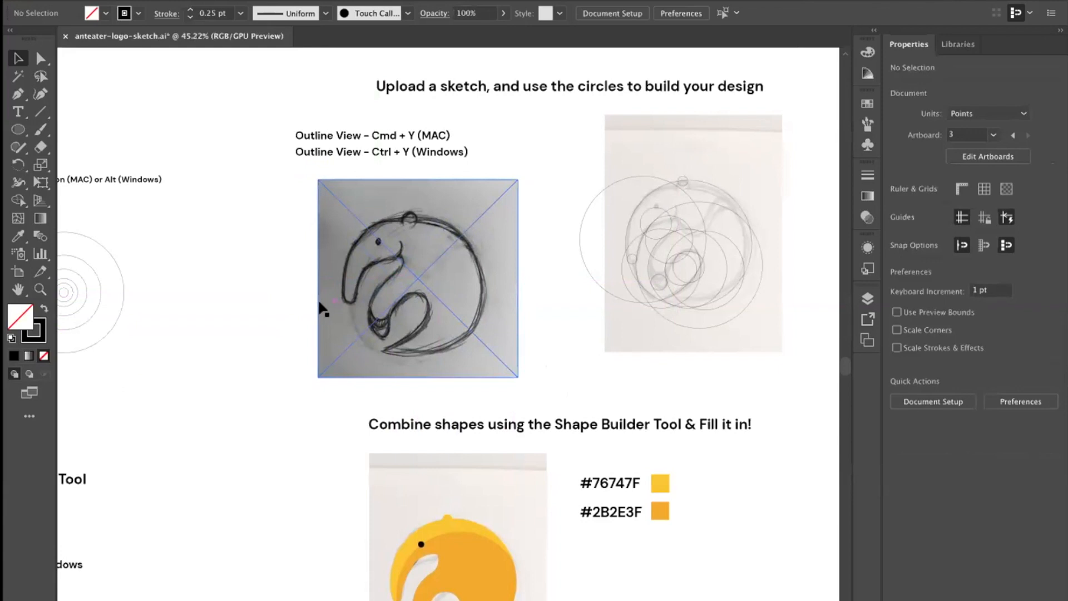
Reposition the enlarged sketch under the outline view notes, roughly level with the example sketch.
{"action": "left_click_drag", "start_coordinate": [327, 281], "coordinate": [280, 266]}
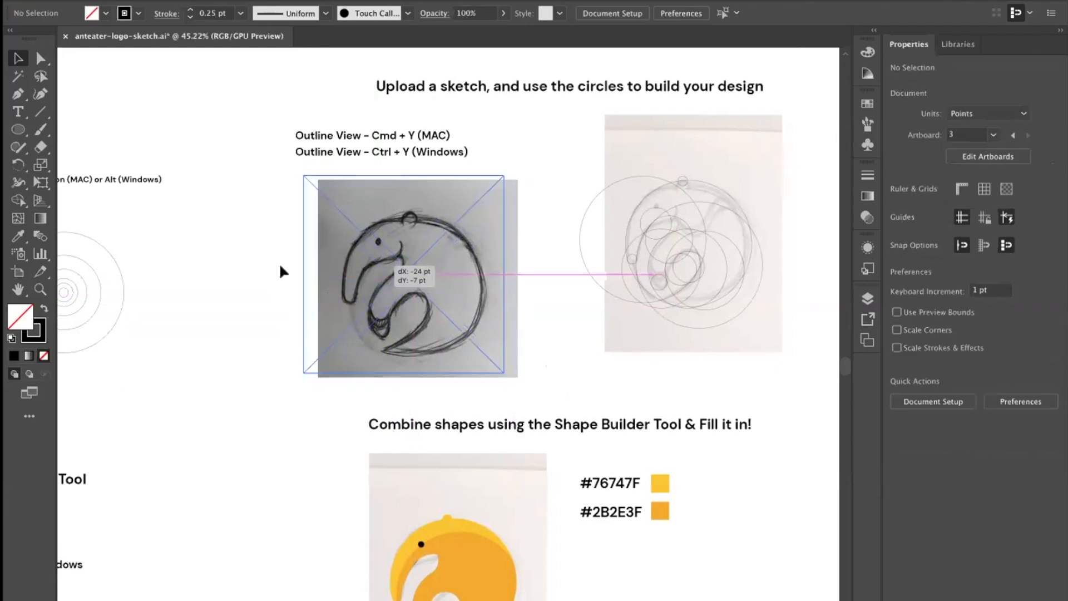
{"action": "left_click", "coordinate": [280, 266]}
{"action": "scroll", "coordinate": [437, 297], "scroll_direction": "up", "scroll_amount": 2}
{"action": "left_click_drag", "start_coordinate": [467, 283], "coordinate": [483, 292]}
{"action": "left_click", "coordinate": [535, 284]}
{"action": "left_click", "coordinate": [465, 290]}
{"action": "left_click", "coordinate": [534, 278]}
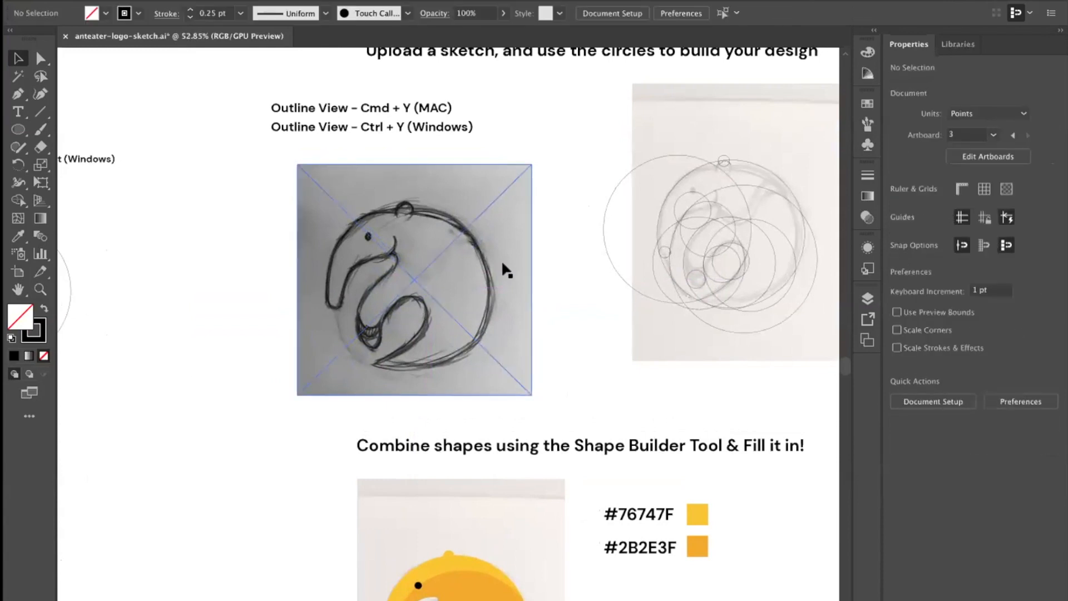
{"action": "left_click_drag", "start_coordinate": [506, 249], "coordinate": [505, 239]}
{"action": "left_click", "coordinate": [565, 260]}
{"action": "left_click", "coordinate": [447, 238]}
{"action": "left_click", "coordinate": [217, 221]}
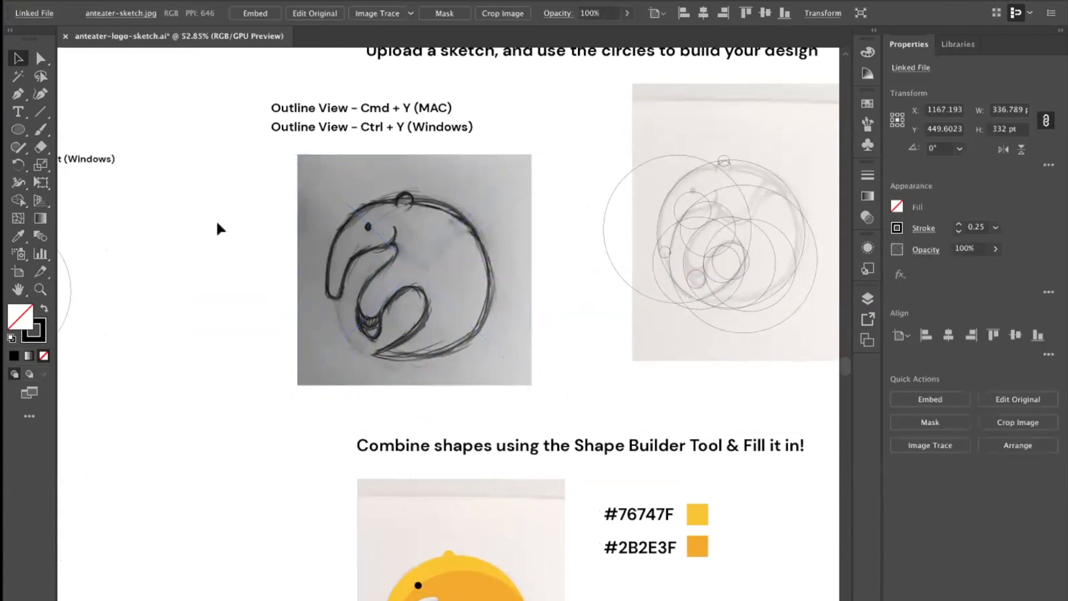
Shift the sketch slightly away from the example image, to about X 1147 pt and Y 450 pt.
{"action": "left_click_drag", "start_coordinate": [380, 215], "coordinate": [382, 221]}
{"action": "left_click", "coordinate": [244, 228]}
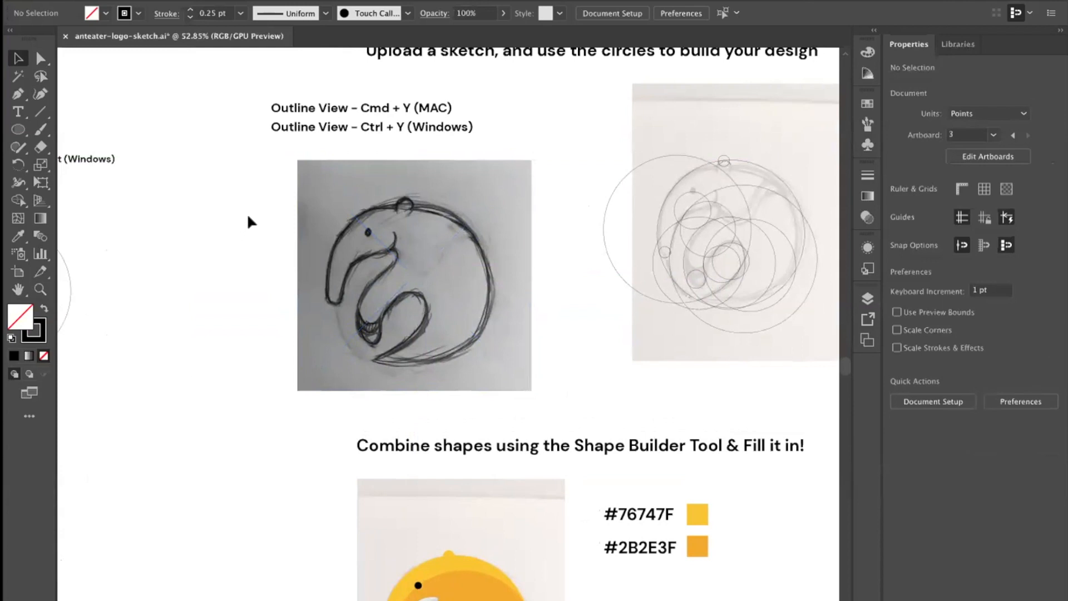
{"action": "mouse_move", "coordinate": [372, 228]}
{"action": "left_mouse_down"}
{"action": "mouse_move", "coordinate": [359, 234]}
{"action": "mouse_move", "coordinate": [365, 228]}
{"action": "left_mouse_up"}
{"action": "left_click", "coordinate": [267, 233]}
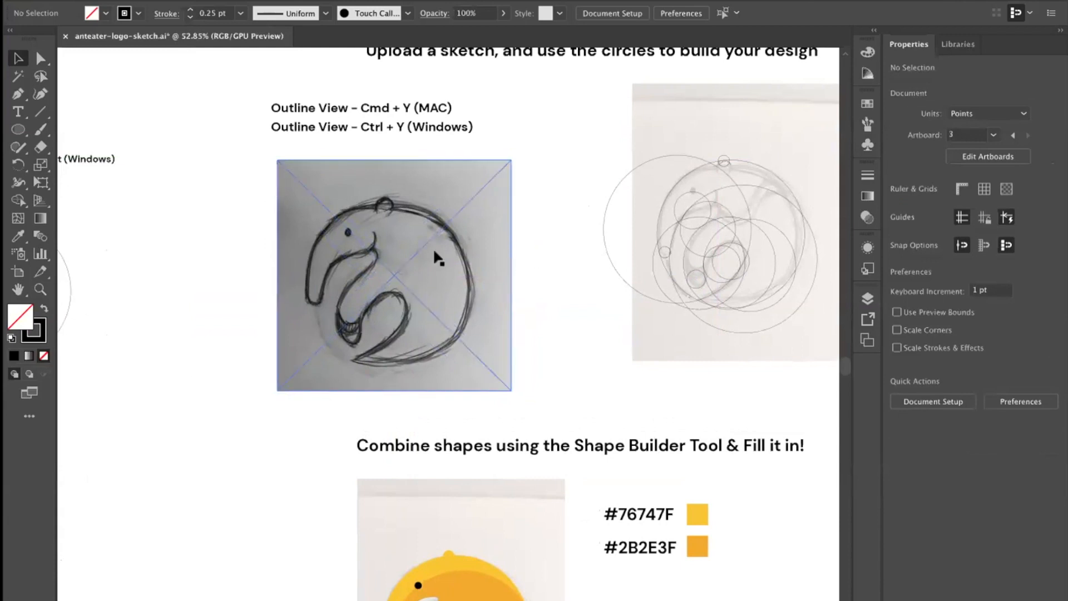
{"action": "left_click", "coordinate": [483, 237]}
{"action": "left_click", "coordinate": [542, 222]}
{"action": "mouse_move", "coordinate": [402, 224]}
{"action": "left_mouse_down"}
{"action": "mouse_move", "coordinate": [435, 235]}
{"action": "mouse_move", "coordinate": [408, 230]}
{"action": "left_mouse_up"}
{"action": "key", "text": "super+z"}
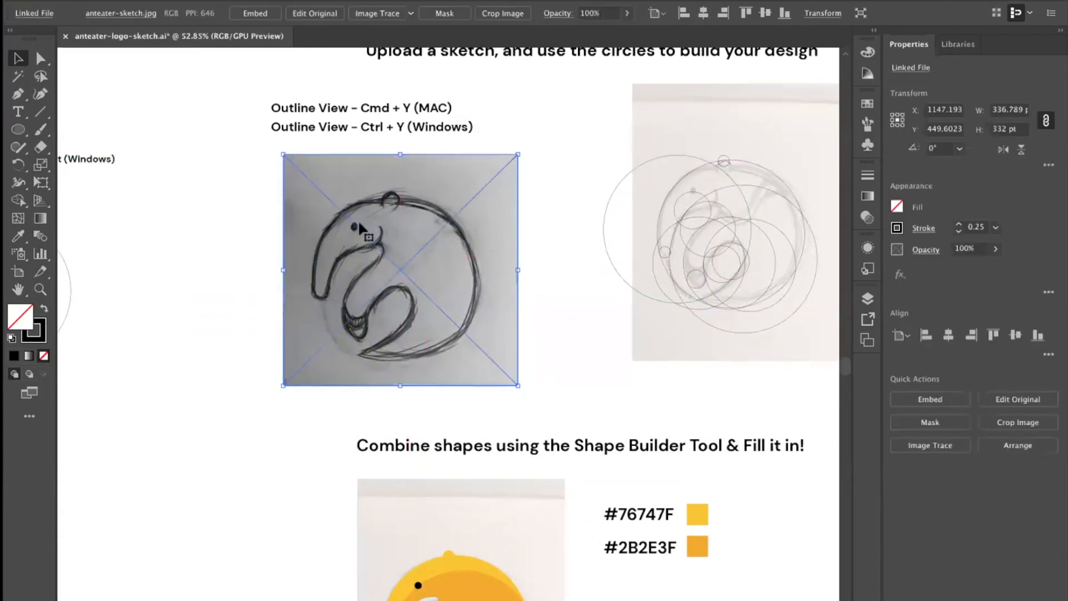
Lock the placed anteater sketch image.
{"action": "left_click", "coordinate": [248, 248]}
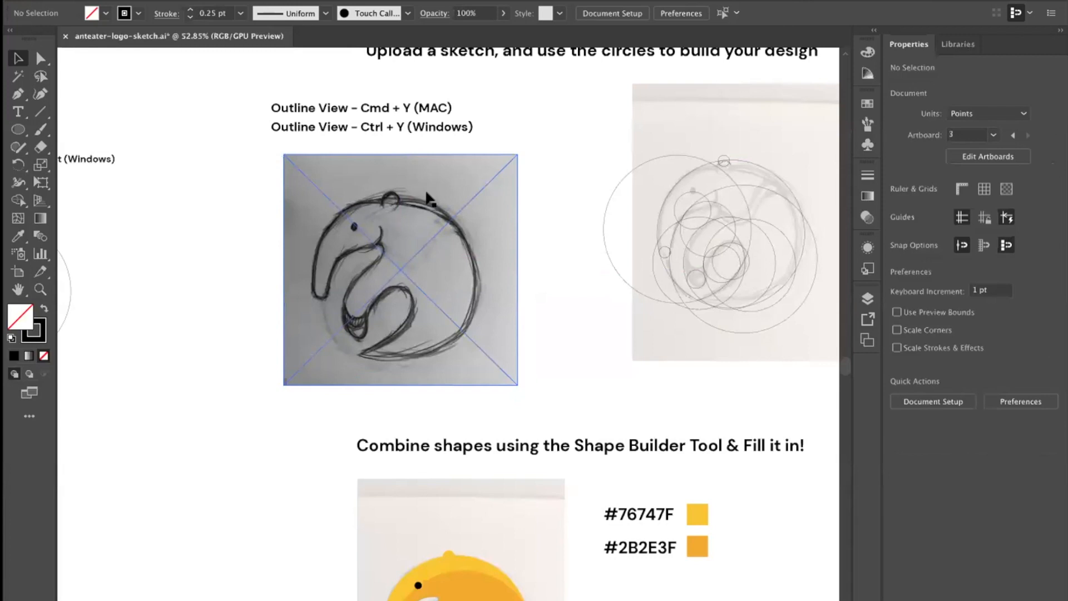
{"action": "left_click", "coordinate": [442, 178]}
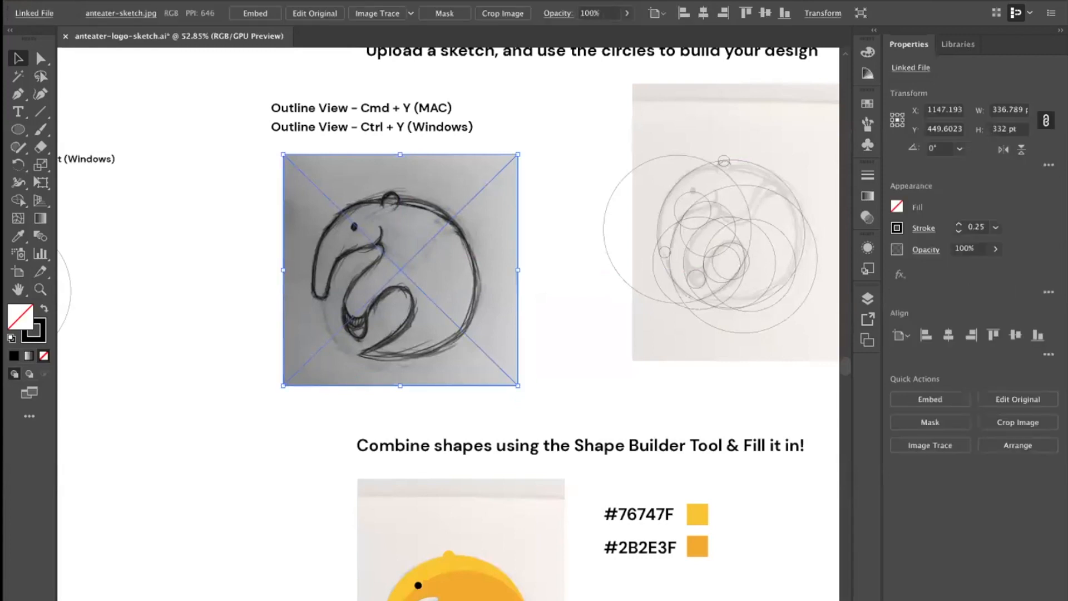
{"action": "mouse_move", "coordinate": [224, 62]}
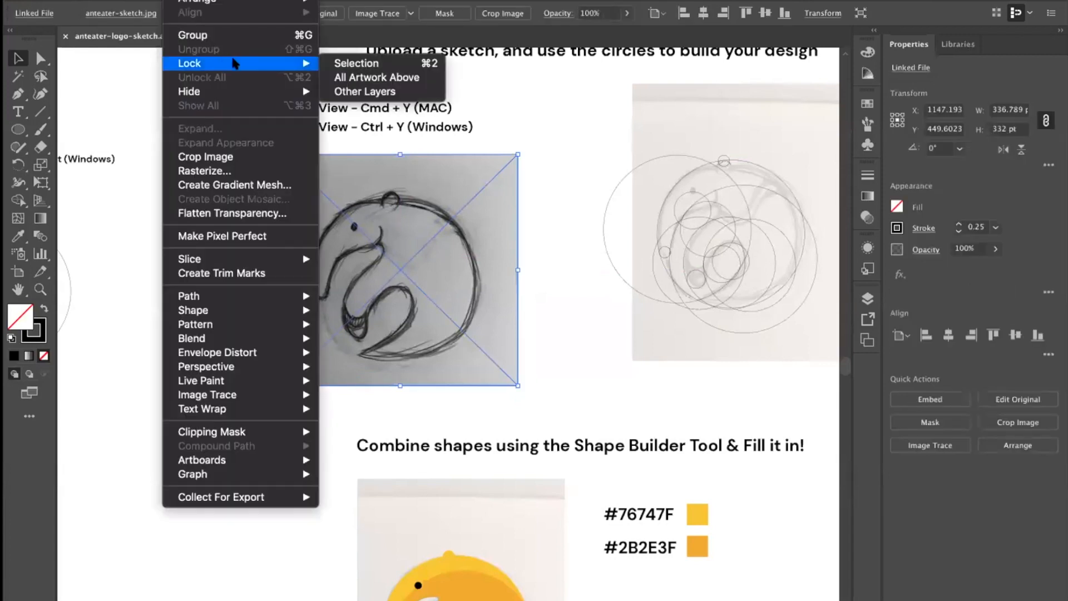
{"action": "left_click", "coordinate": [334, 65]}
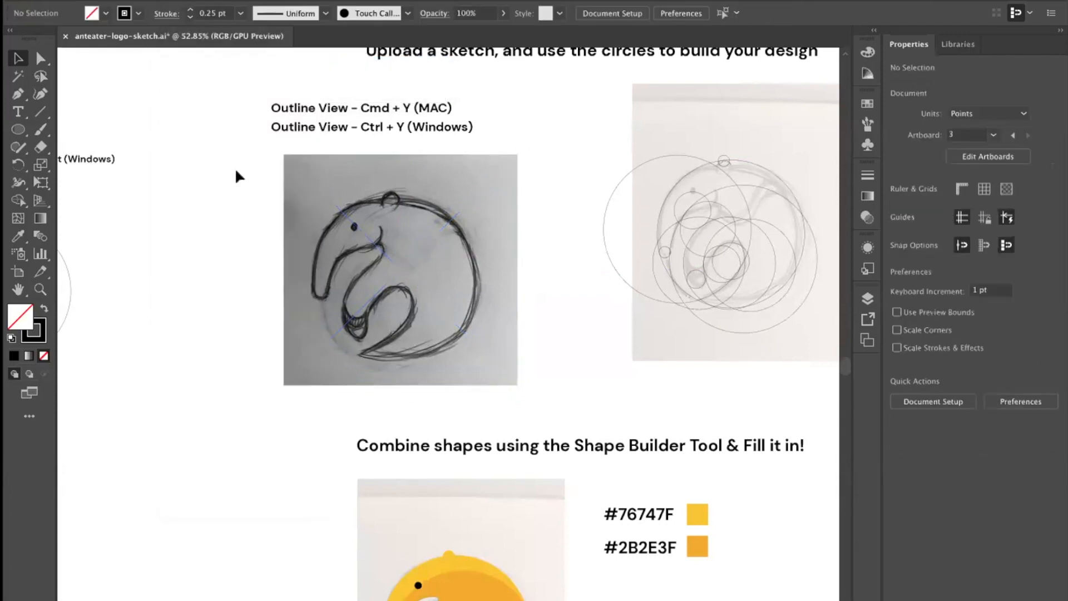
Unlock the placed anteater sketch image and lower its opacity to 20%.
{"action": "left_click_drag", "start_coordinate": [224, 204], "coordinate": [273, 232]}
{"action": "key", "text": "super+alt+2"}
{"action": "left_click", "coordinate": [529, 263]}
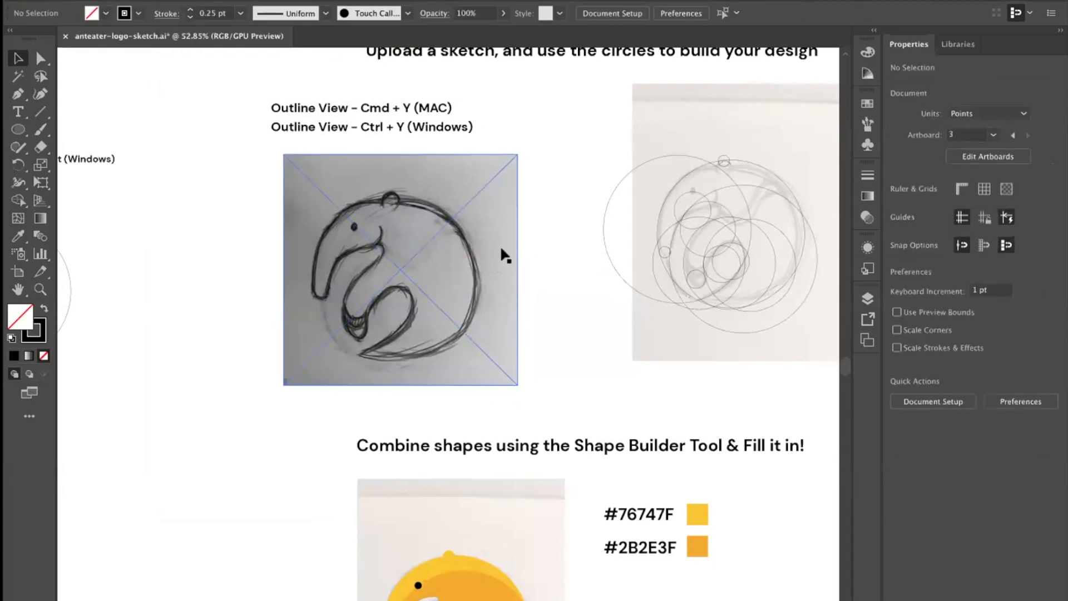
{"action": "left_click", "coordinate": [480, 242]}
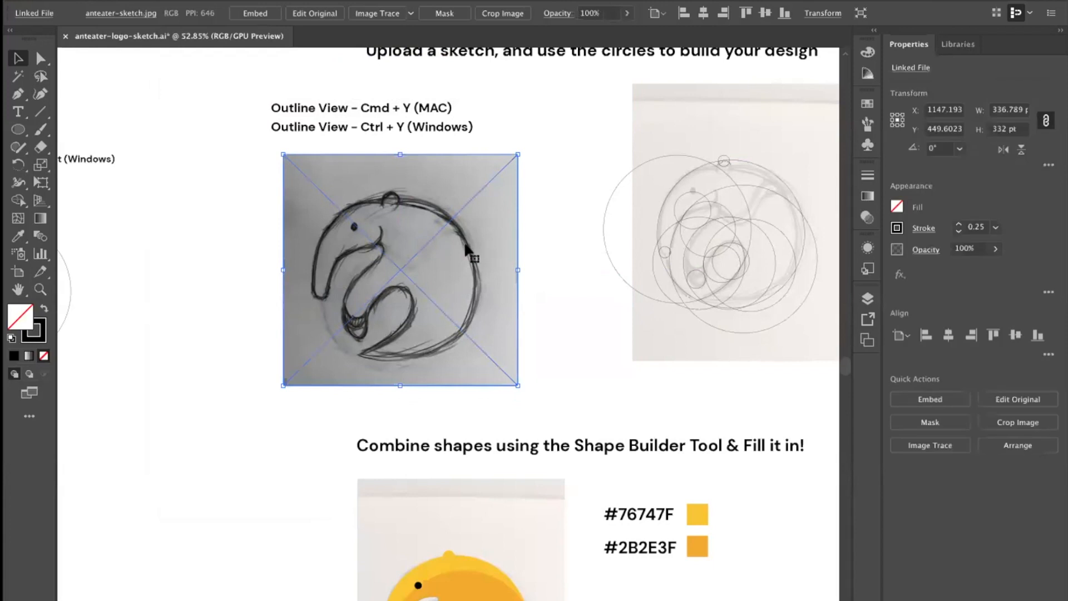
{"action": "left_click", "coordinate": [526, 279]}
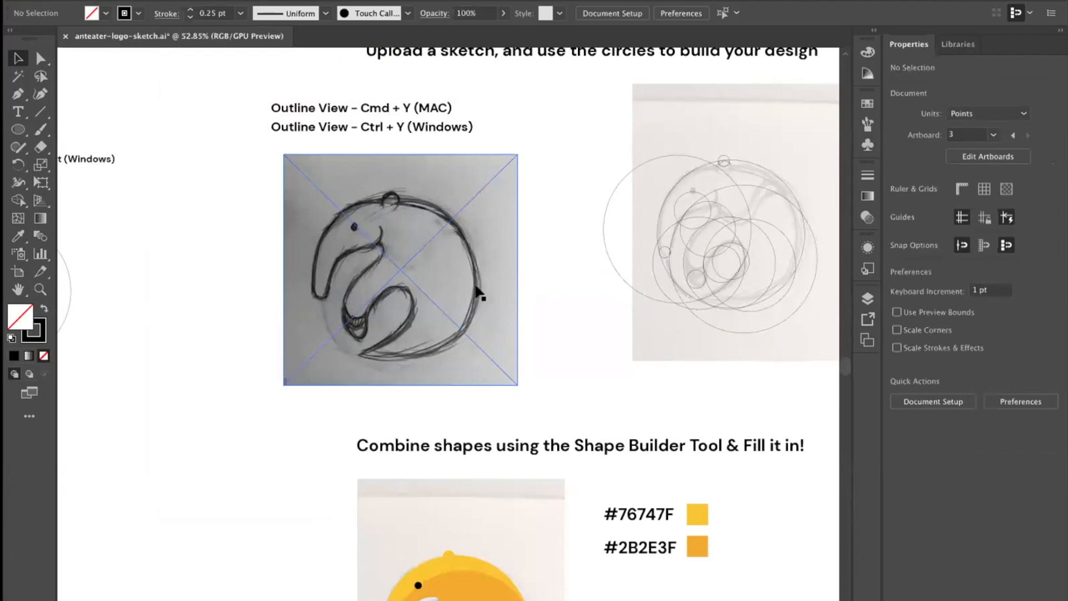
{"action": "left_click", "coordinate": [493, 275]}
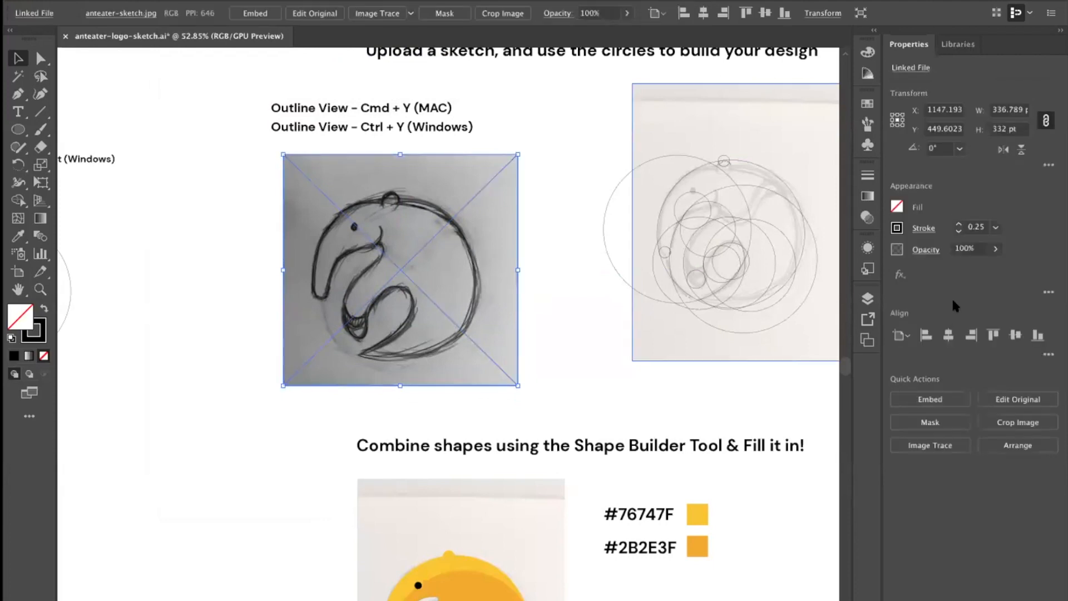
{"action": "left_click", "coordinate": [978, 248]}
{"action": "type", "text": "20"}
{"action": "key", "text": "Return"}
Lock the faded anteater sketch image in place.
{"action": "key", "text": "super+2"}
{"action": "key", "text": "super+alt+2"}
{"action": "left_click", "coordinate": [208, 232]}
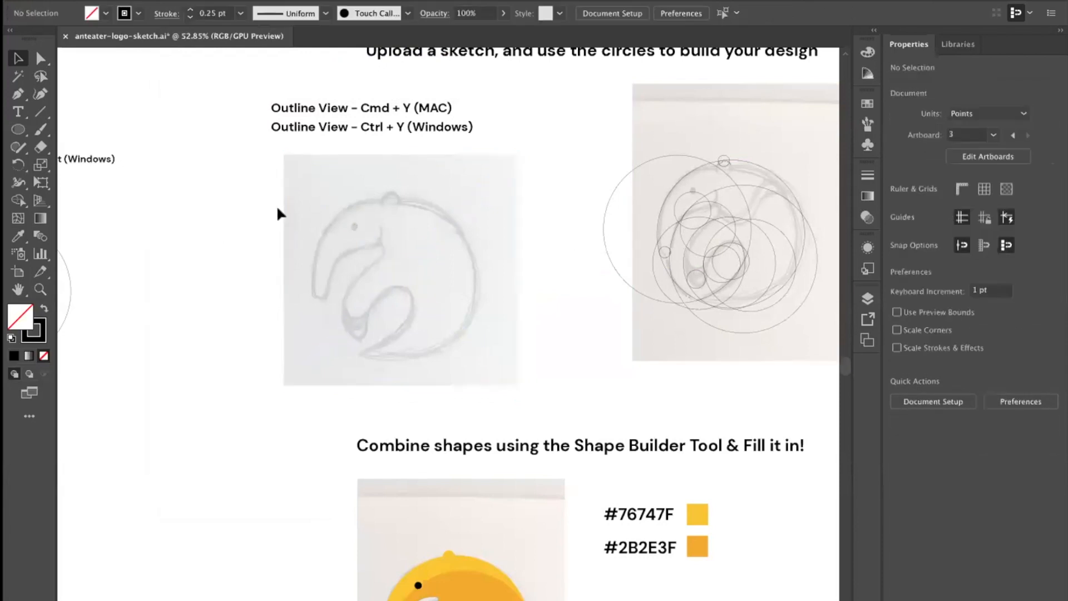
{"action": "left_click", "coordinate": [401, 247]}
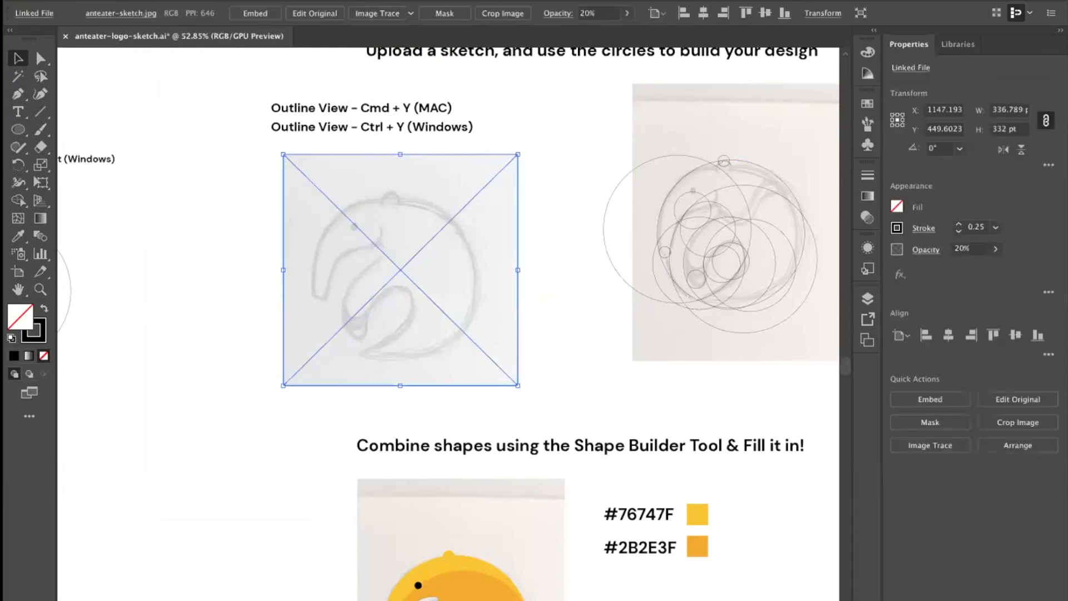
{"action": "left_click", "coordinate": [181, 1]}
{"action": "mouse_move", "coordinate": [284, 63]}
{"action": "left_click", "coordinate": [334, 64]}
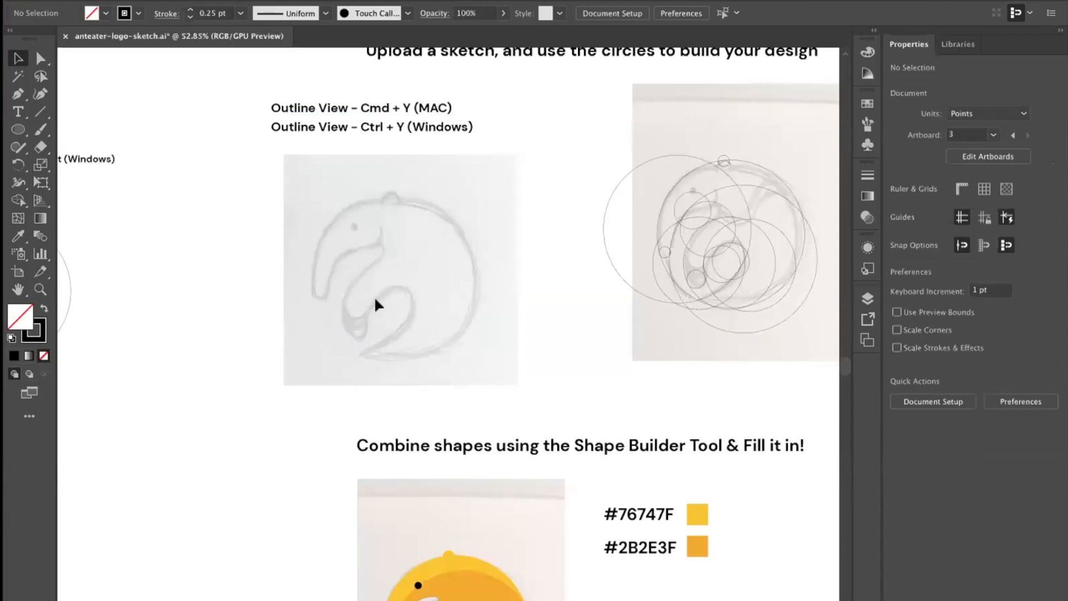
Move the set of concentric circles horizontally until it sits just beside the faded sketch.
{"action": "scroll", "coordinate": [374, 296], "scroll_direction": "left", "scroll_amount": 5}
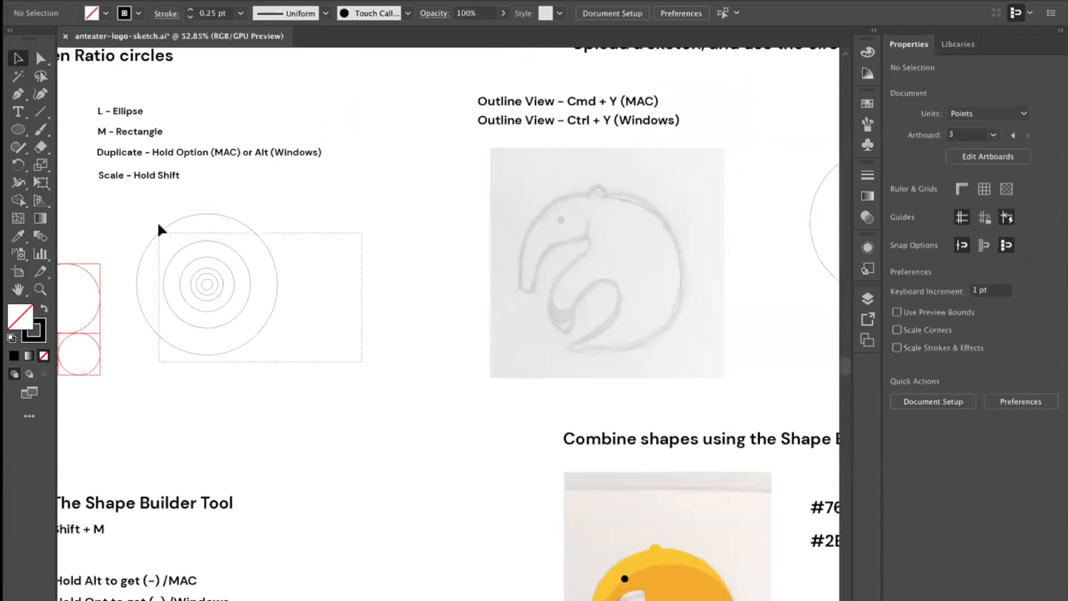
{"action": "left_click_drag", "start_coordinate": [159, 228], "coordinate": [159, 229]}
{"action": "mouse_move", "coordinate": [207, 285]}
{"action": "left_mouse_down"}
{"action": "mouse_move", "coordinate": [422, 279]}
{"action": "mouse_move", "coordinate": [406, 277]}
{"action": "left_mouse_up"}
{"action": "left_click", "coordinate": [408, 162]}
Change the stroke of all the concentric circles to magenta FF00F9.
{"action": "scroll", "coordinate": [520, 305], "scroll_direction": "right", "scroll_amount": 2}
{"action": "scroll", "coordinate": [485, 301], "scroll_direction": "up", "scroll_amount": 1}
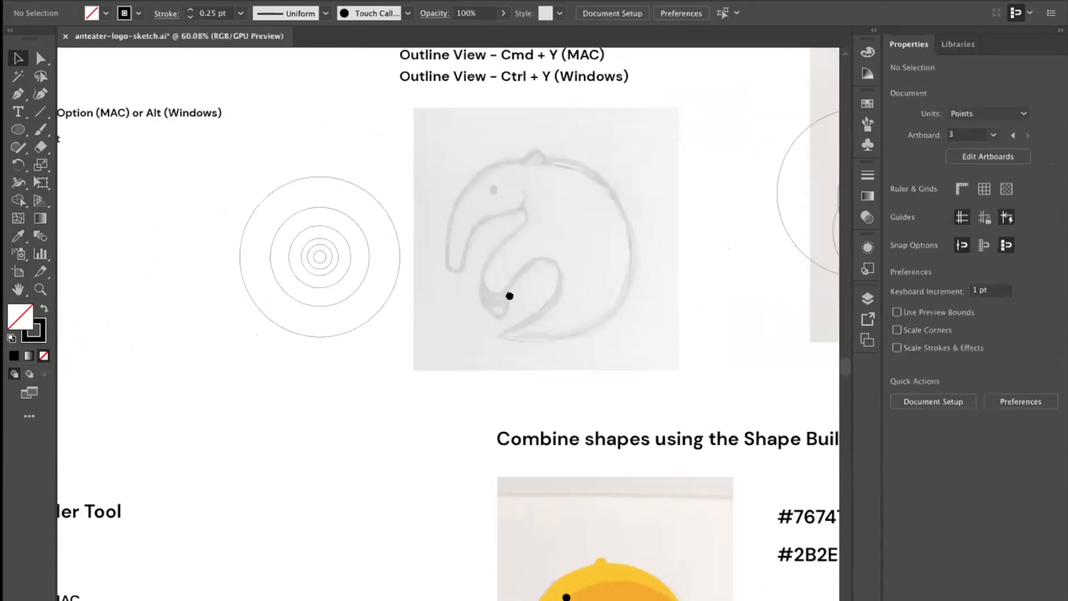
{"action": "scroll", "coordinate": [358, 362], "scroll_direction": "right", "scroll_amount": 2}
{"action": "scroll", "coordinate": [358, 362], "scroll_direction": "up", "scroll_amount": 1}
{"action": "left_click_drag", "start_coordinate": [358, 362], "coordinate": [256, 173]}
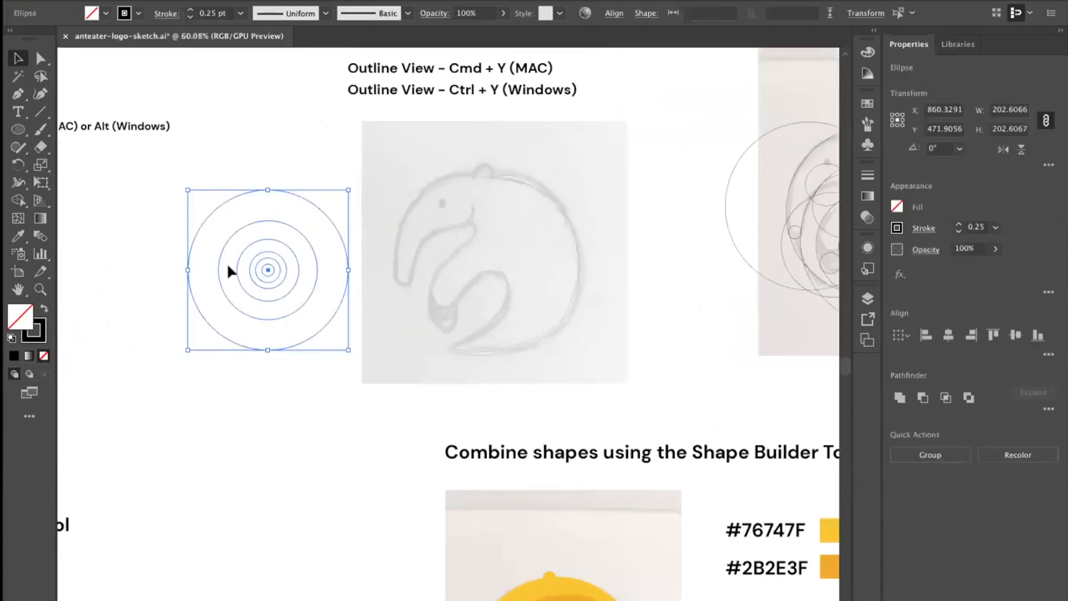
{"action": "double_click", "coordinate": [43, 324]}
{"action": "mouse_move", "coordinate": [295, 110]}
{"action": "left_mouse_down"}
{"action": "mouse_move", "coordinate": [593, 218]}
{"action": "mouse_move", "coordinate": [683, 314]}
{"action": "mouse_move", "coordinate": [672, 240]}
{"action": "mouse_move", "coordinate": [631, 310]}
{"action": "mouse_move", "coordinate": [582, 178]}
{"action": "mouse_move", "coordinate": [628, 174]}
{"action": "left_mouse_up"}
{"action": "left_click_drag", "start_coordinate": [618, 328], "coordinate": [624, 285]}
{"action": "left_click_drag", "start_coordinate": [622, 295], "coordinate": [630, 230]}
{"action": "left_click_drag", "start_coordinate": [573, 228], "coordinate": [604, 178]}
{"action": "left_click_drag", "start_coordinate": [618, 234], "coordinate": [616, 228]}
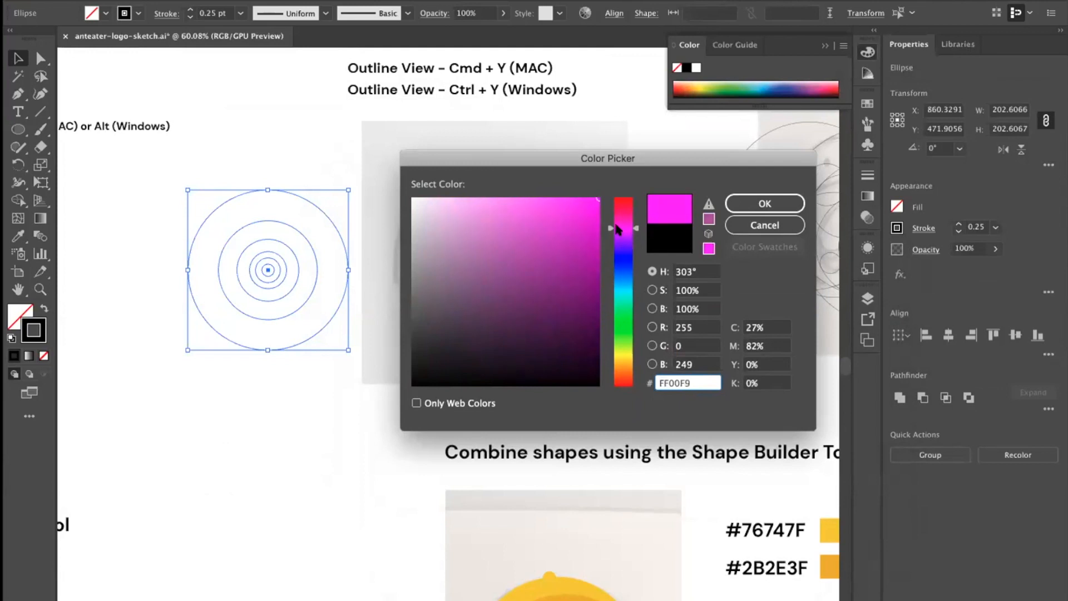
{"action": "left_click", "coordinate": [761, 204]}
{"action": "left_click", "coordinate": [361, 319]}
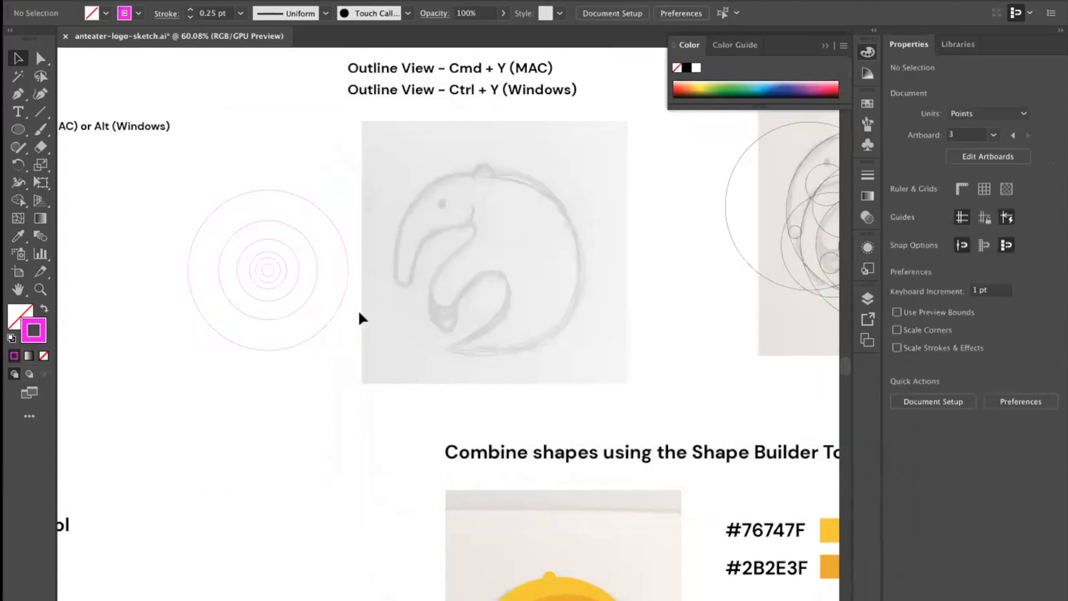
Enlarge all the concentric circles together proportionally until the outermost one is about 241 pt wide.
{"action": "scroll", "coordinate": [373, 350], "scroll_direction": "up", "scroll_amount": 2}
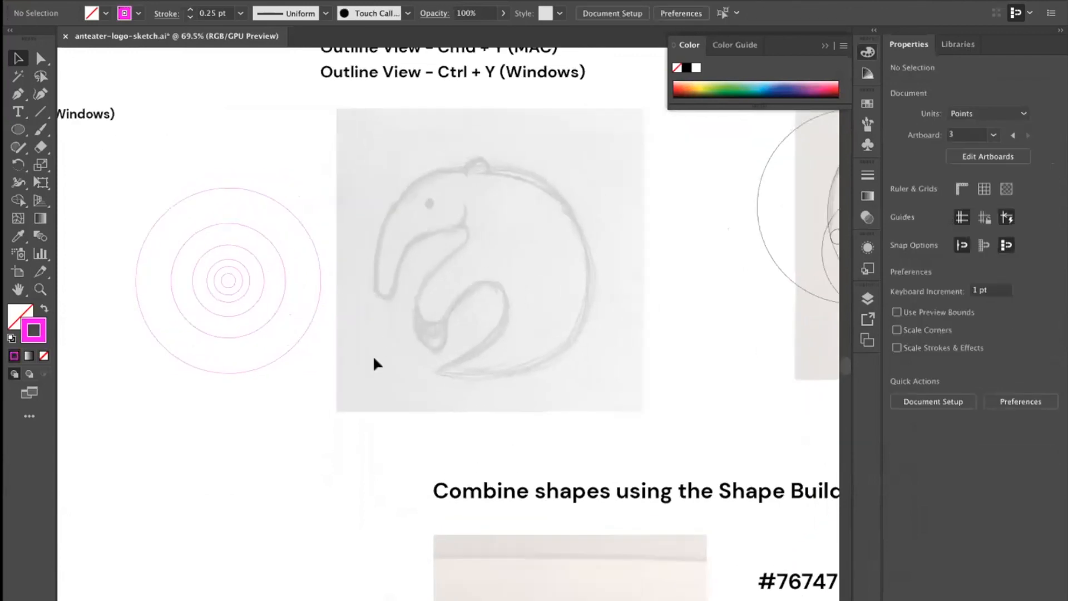
{"action": "left_click_drag", "start_coordinate": [319, 367], "coordinate": [162, 117]}
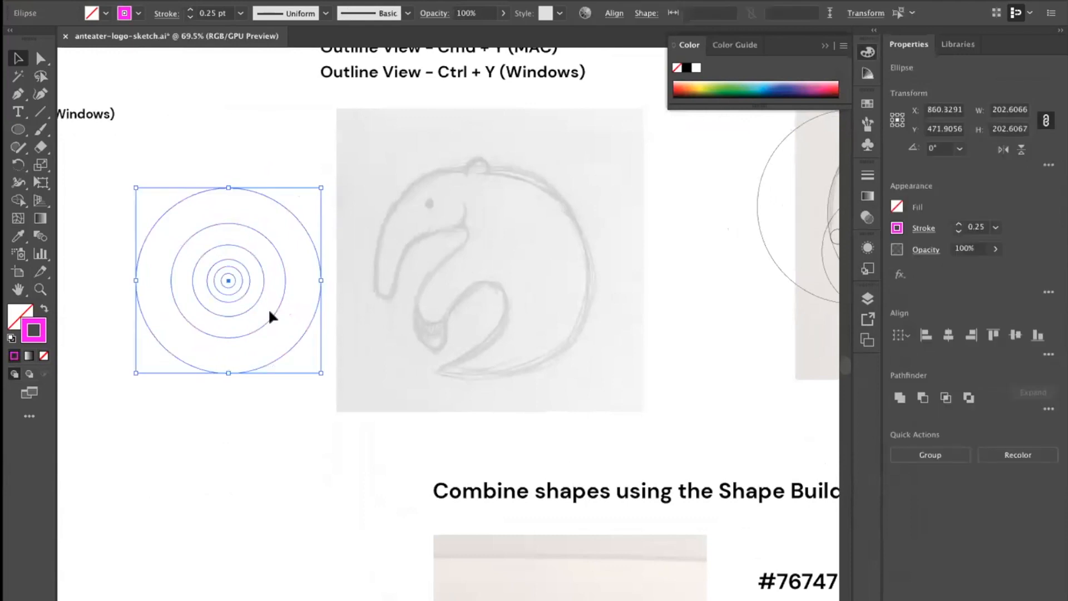
{"action": "left_click", "coordinate": [419, 376]}
{"action": "left_click_drag", "start_coordinate": [254, 444], "coordinate": [118, 152]}
{"action": "left_click_drag", "start_coordinate": [281, 412], "coordinate": [345, 424]}
{"action": "left_click", "coordinate": [308, 416]}
{"action": "left_click_drag", "start_coordinate": [351, 416], "coordinate": [188, 139]}
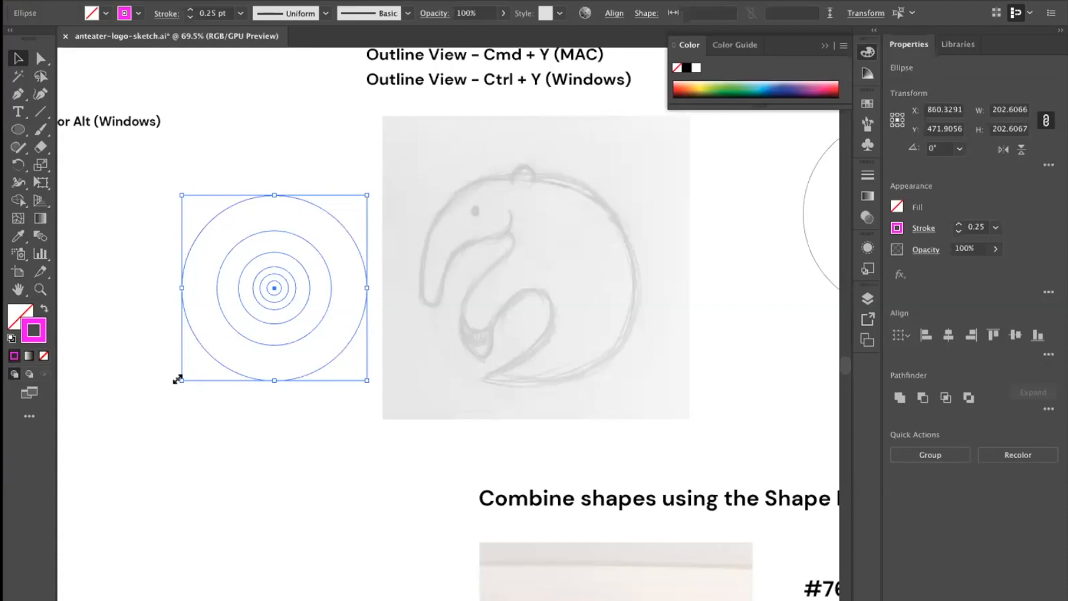
{"action": "mouse_move", "coordinate": [178, 379]}
{"action": "left_mouse_down"}
{"action": "mouse_move", "coordinate": [128, 415]}
{"action": "mouse_move", "coordinate": [160, 403]}
{"action": "mouse_move", "coordinate": [131, 429]}
{"action": "mouse_move", "coordinate": [133, 412]}
{"action": "left_mouse_up"}
{"action": "left_click", "coordinate": [323, 402]}
Shift the enlarged concentric circles upward and farther from the sketch, to about X 822 pt and Y 467 pt.
{"action": "left_click", "coordinate": [238, 286]}
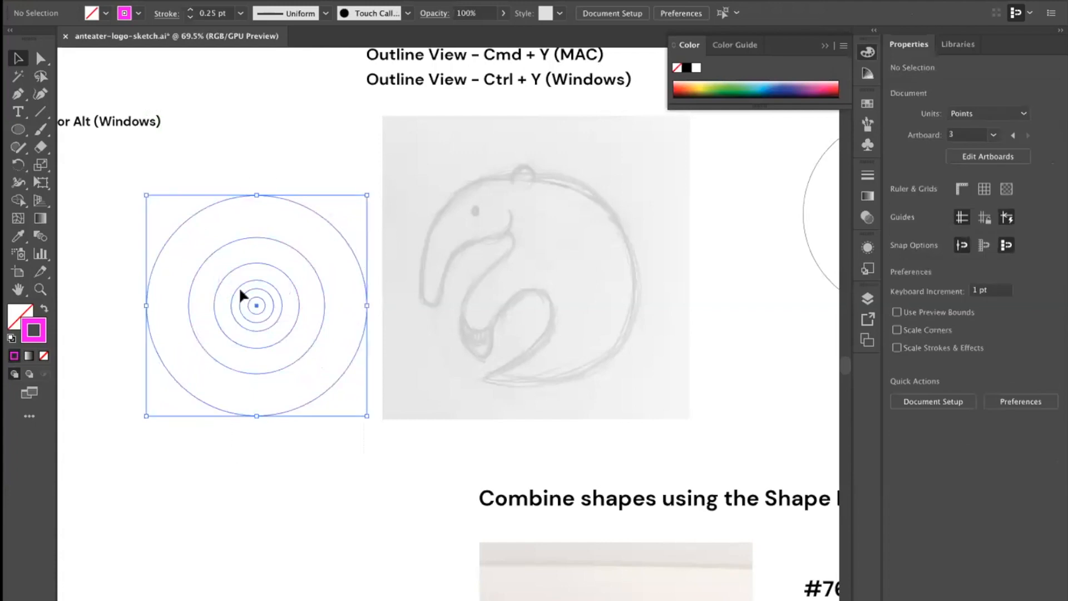
{"action": "left_click_drag", "start_coordinate": [250, 305], "coordinate": [255, 283]}
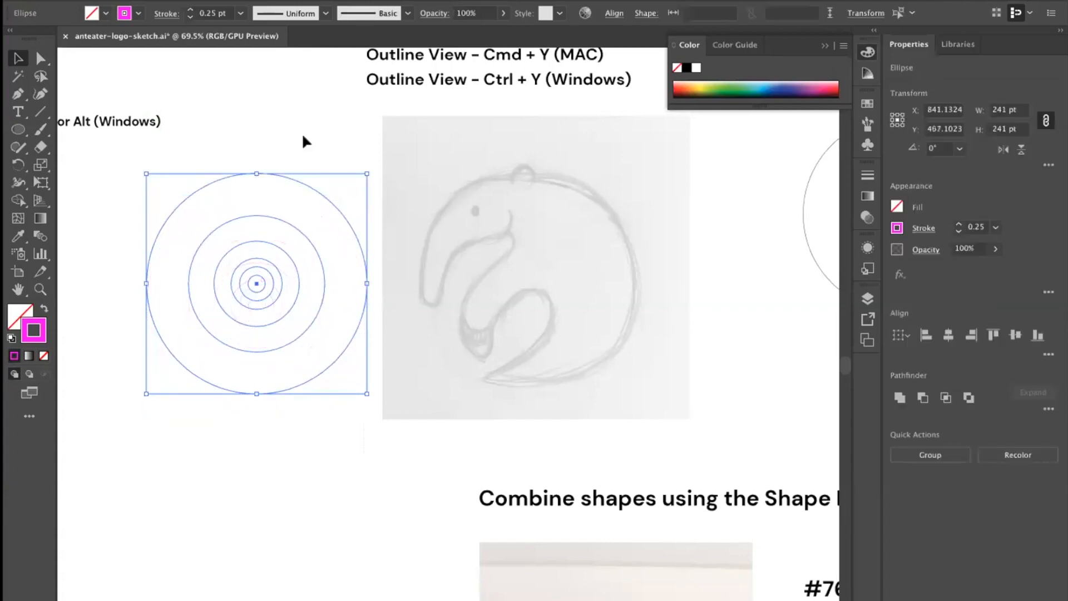
{"action": "left_click", "coordinate": [305, 142]}
{"action": "scroll", "coordinate": [301, 437], "scroll_direction": "right", "scroll_amount": 1}
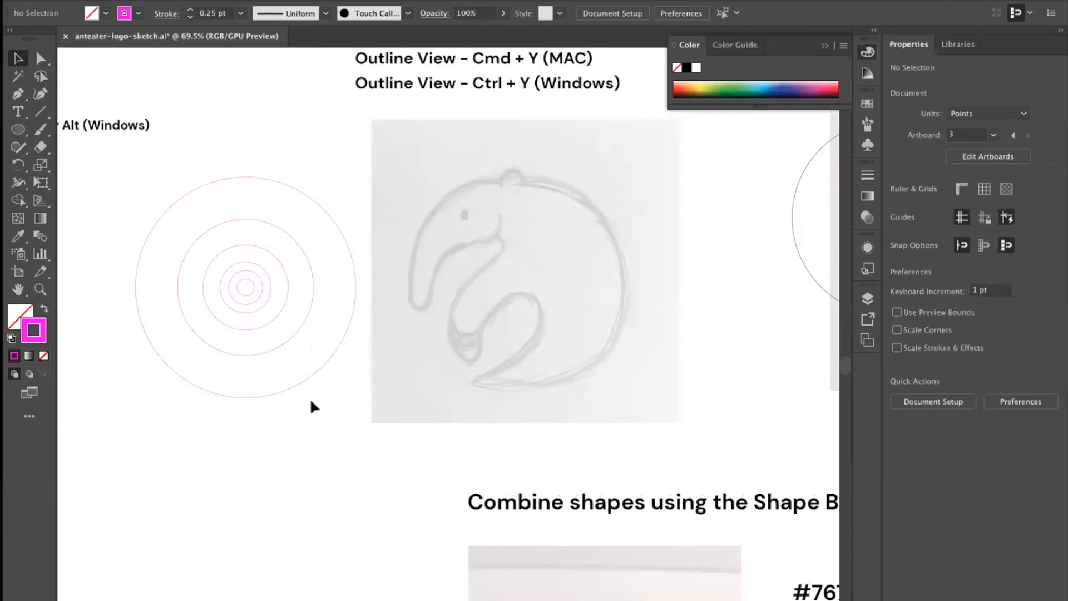
{"action": "scroll", "coordinate": [484, 385], "scroll_direction": "right", "scroll_amount": 2}
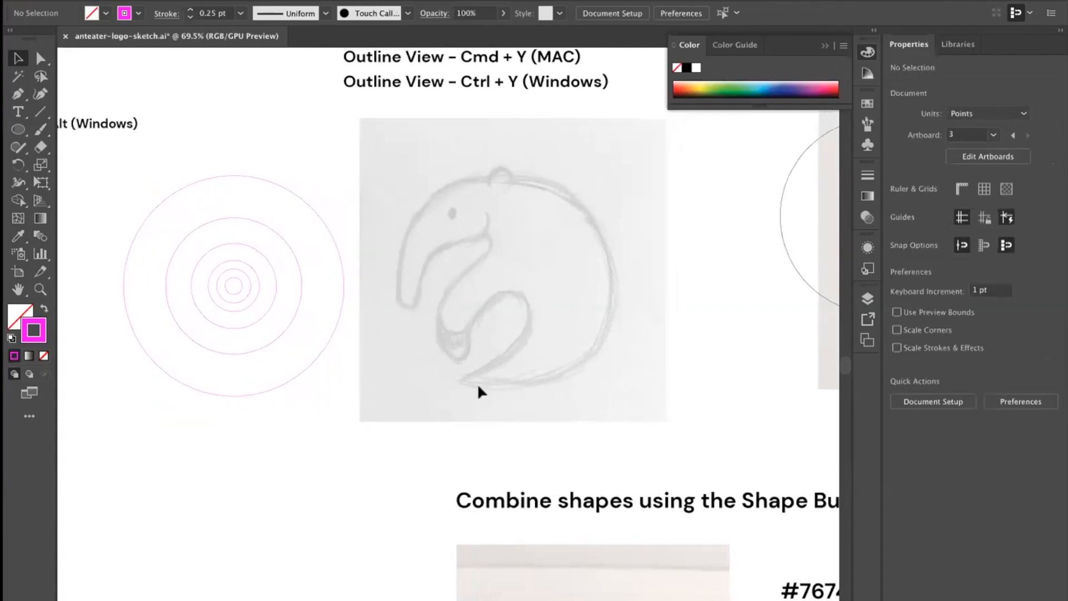
{"action": "scroll", "coordinate": [407, 264], "scroll_direction": "right", "scroll_amount": 1}
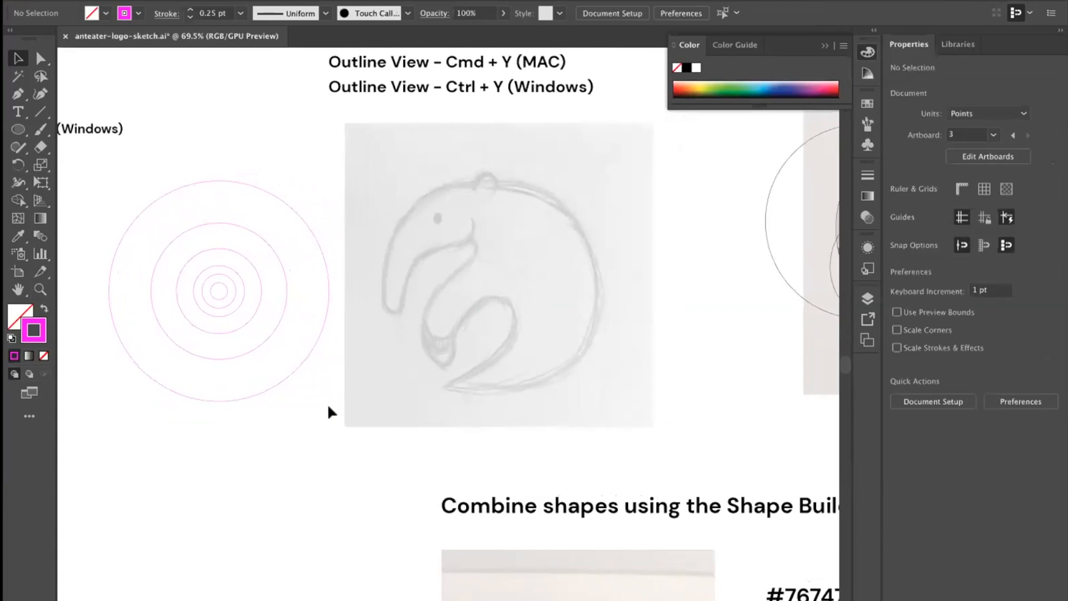
{"action": "left_click", "coordinate": [222, 301]}
{"action": "left_click_drag", "start_coordinate": [219, 293], "coordinate": [203, 294]}
{"action": "left_click", "coordinate": [587, 258]}
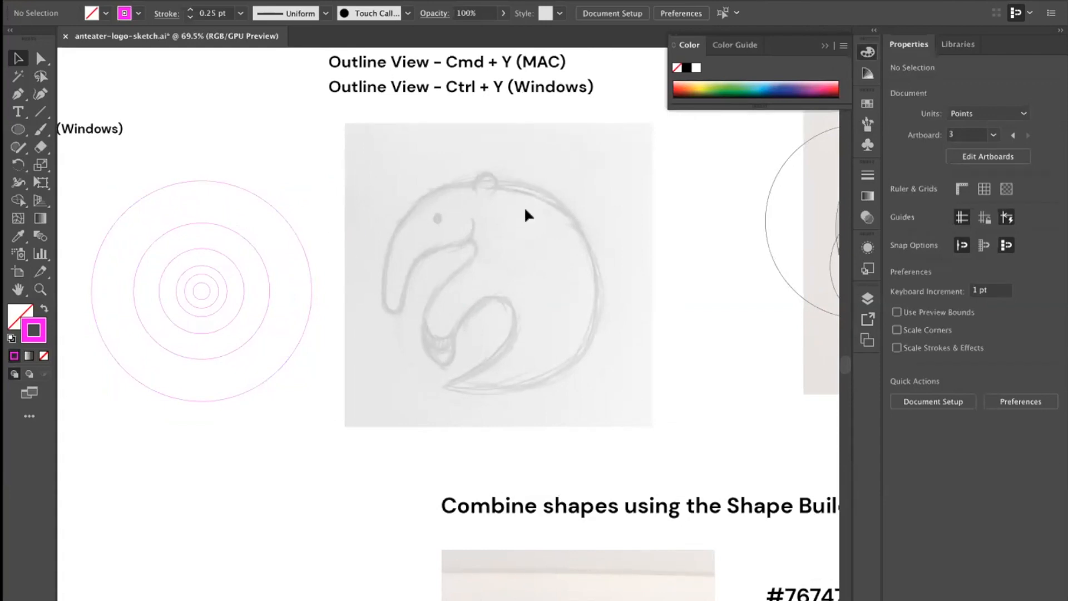
Duplicate the outermost 241 pt circle onto the sketch, fitting it to the anteater's rounded back and body.
{"action": "left_click", "coordinate": [289, 223]}
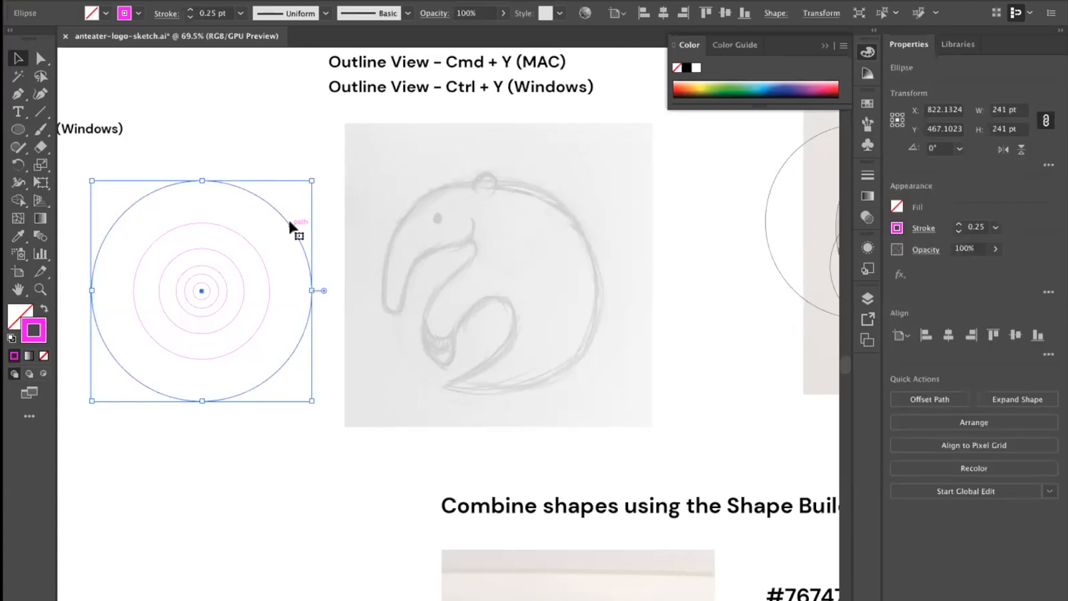
{"action": "left_click_drag", "start_coordinate": [290, 223], "coordinate": [577, 222]}
{"action": "left_click", "coordinate": [708, 265]}
{"action": "left_click_drag", "start_coordinate": [580, 315], "coordinate": [660, 308]}
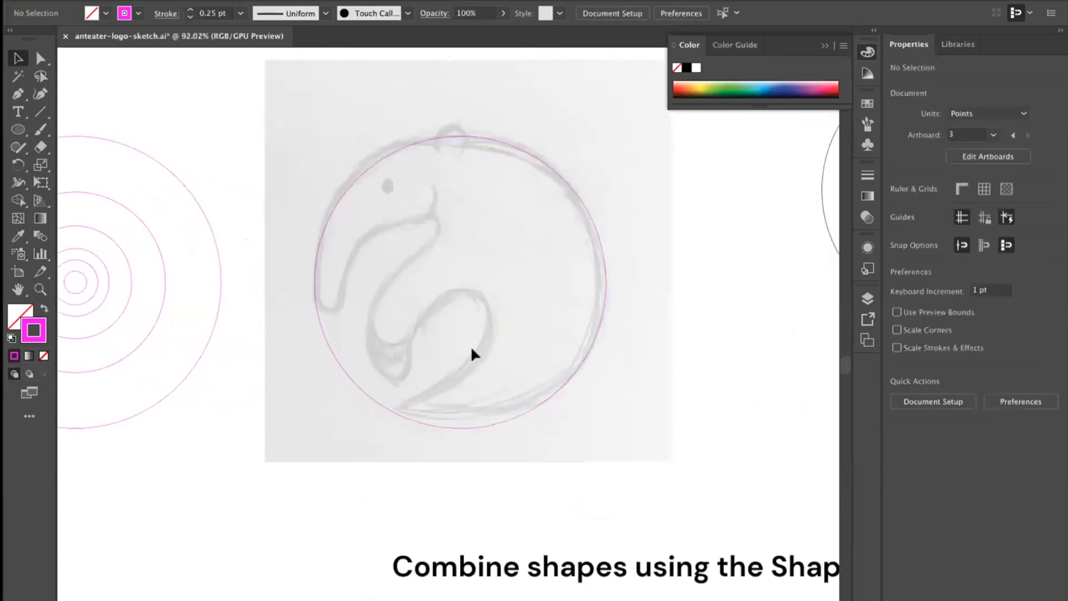
{"action": "left_click_drag", "start_coordinate": [640, 249], "coordinate": [658, 280]}
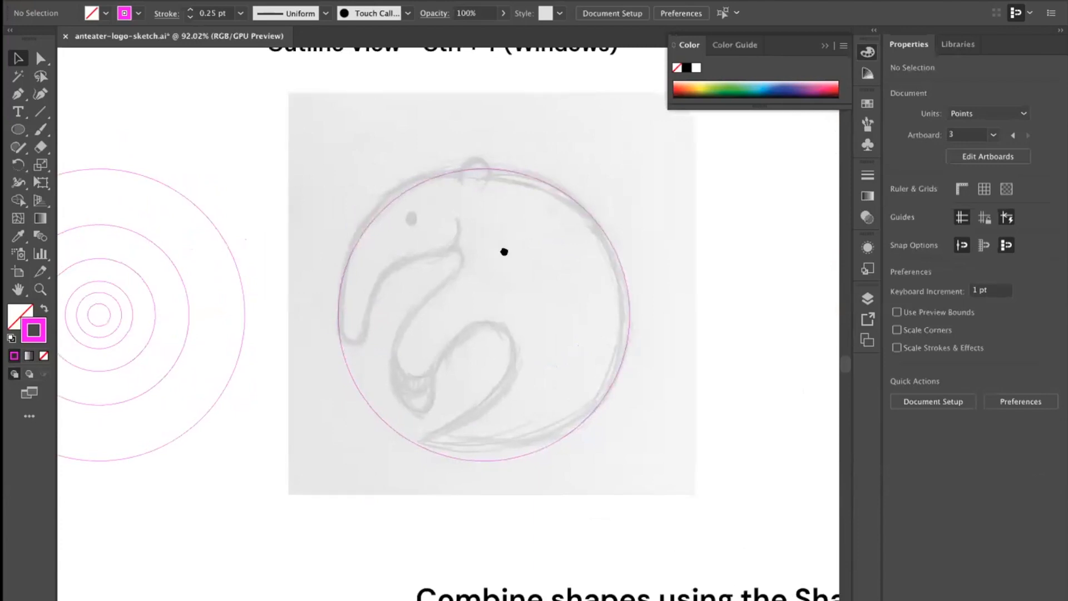
Duplicate the smallest circle onto the anteater's ear at the top edge of the body circle.
{"action": "scroll", "coordinate": [503, 250], "scroll_direction": "left", "scroll_amount": 3}
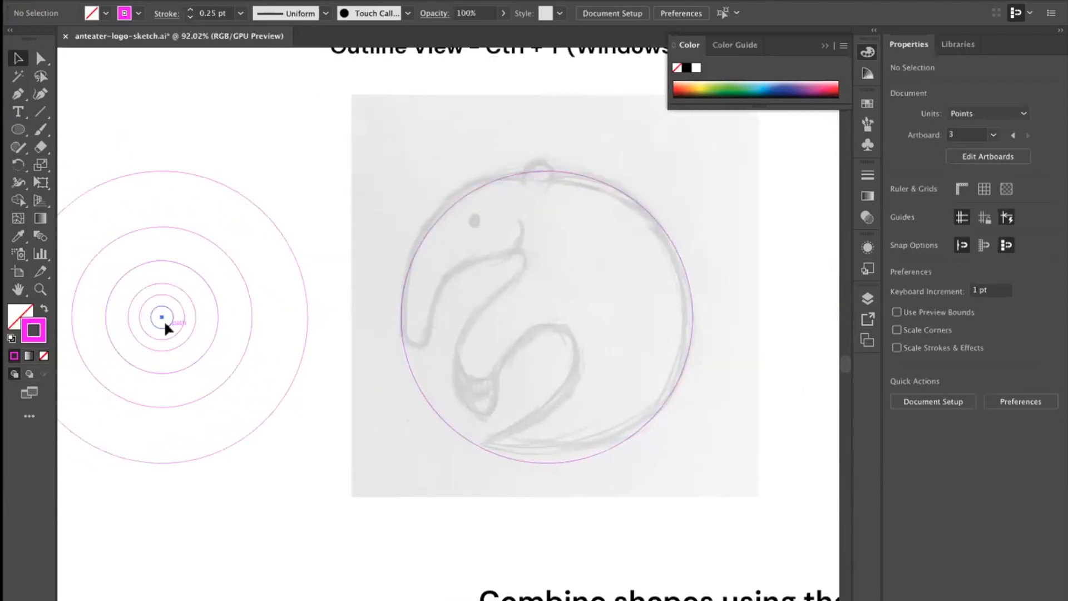
{"action": "mouse_move", "coordinate": [164, 319]}
{"action": "left_mouse_down"}
{"action": "mouse_move", "coordinate": [258, 334]}
{"action": "mouse_move", "coordinate": [389, 277]}
{"action": "mouse_move", "coordinate": [409, 237]}
{"action": "mouse_move", "coordinate": [554, 174]}
{"action": "mouse_move", "coordinate": [544, 183]}
{"action": "left_mouse_up"}
{"action": "left_click", "coordinate": [404, 217]}
{"action": "mouse_move", "coordinate": [713, 260]}
{"action": "left_mouse_down"}
{"action": "mouse_move", "coordinate": [660, 245]}
{"action": "mouse_move", "coordinate": [640, 252]}
{"action": "left_mouse_up"}
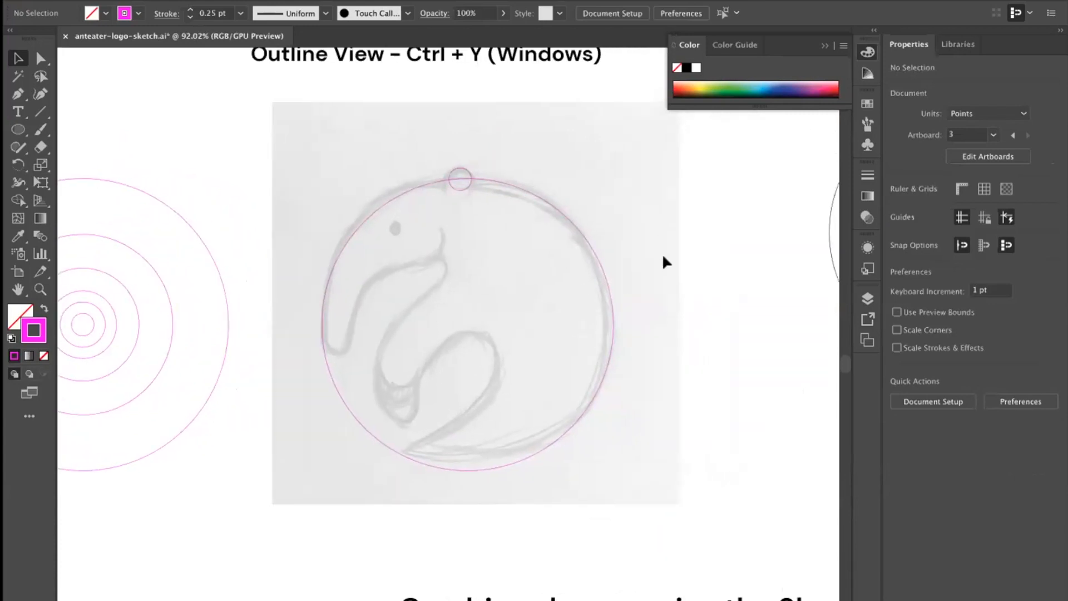
{"action": "left_click_drag", "start_coordinate": [684, 265], "coordinate": [662, 272]}
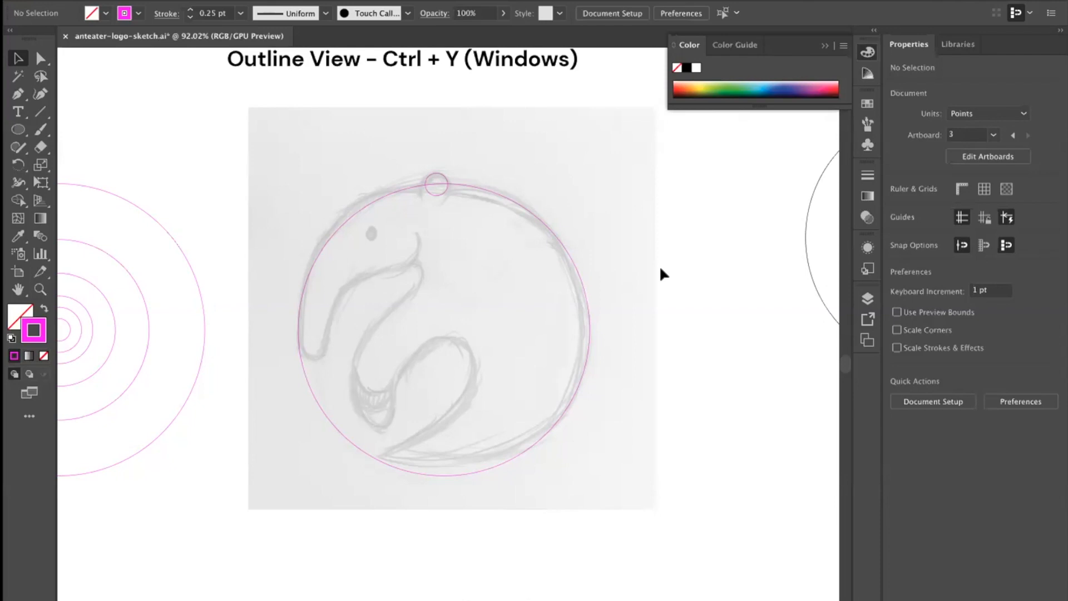
Examine how the circles are arranged over the example sketch and compare them with the circles on the faded sketch.
{"action": "left_click_drag", "start_coordinate": [622, 303], "coordinate": [663, 316]}
{"action": "left_click_drag", "start_coordinate": [321, 404], "coordinate": [254, 383]}
{"action": "left_click_drag", "start_coordinate": [556, 312], "coordinate": [634, 339]}
{"action": "mouse_move", "coordinate": [574, 334]}
{"action": "left_mouse_down"}
{"action": "mouse_move", "coordinate": [617, 336]}
{"action": "mouse_move", "coordinate": [331, 323]}
{"action": "left_mouse_up"}
{"action": "left_click_drag", "start_coordinate": [477, 322], "coordinate": [448, 351]}
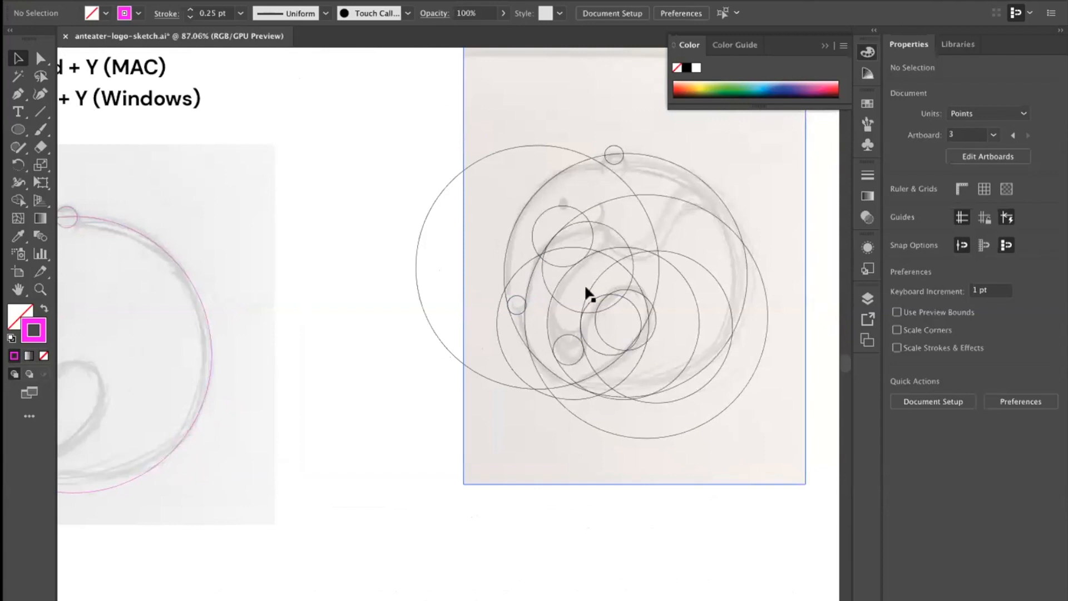
{"action": "left_click_drag", "start_coordinate": [345, 263], "coordinate": [592, 289]}
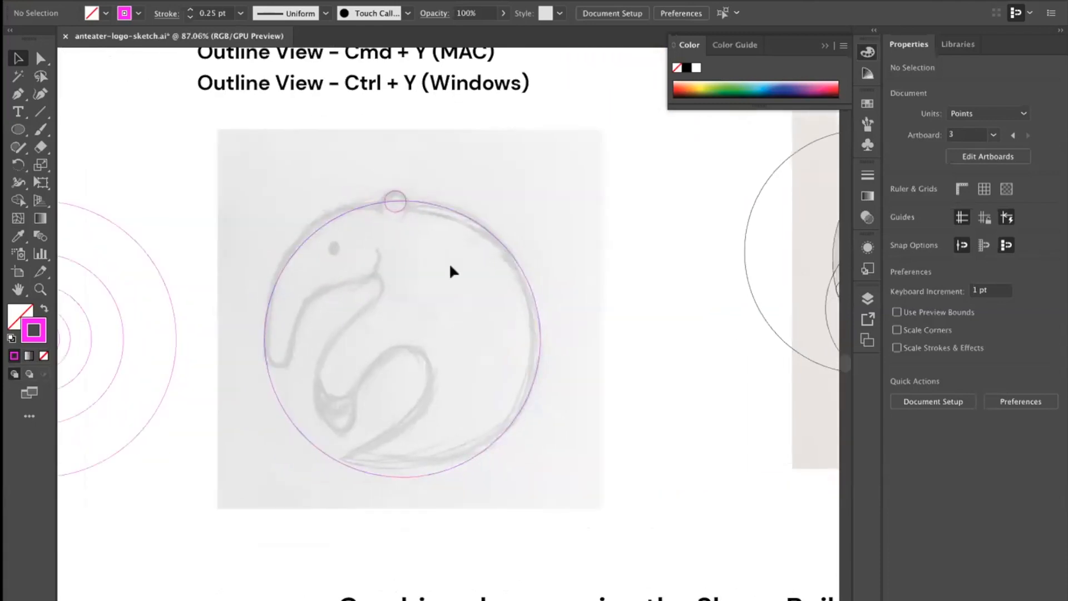
{"action": "scroll", "coordinate": [452, 272], "scroll_direction": "left", "scroll_amount": 3}
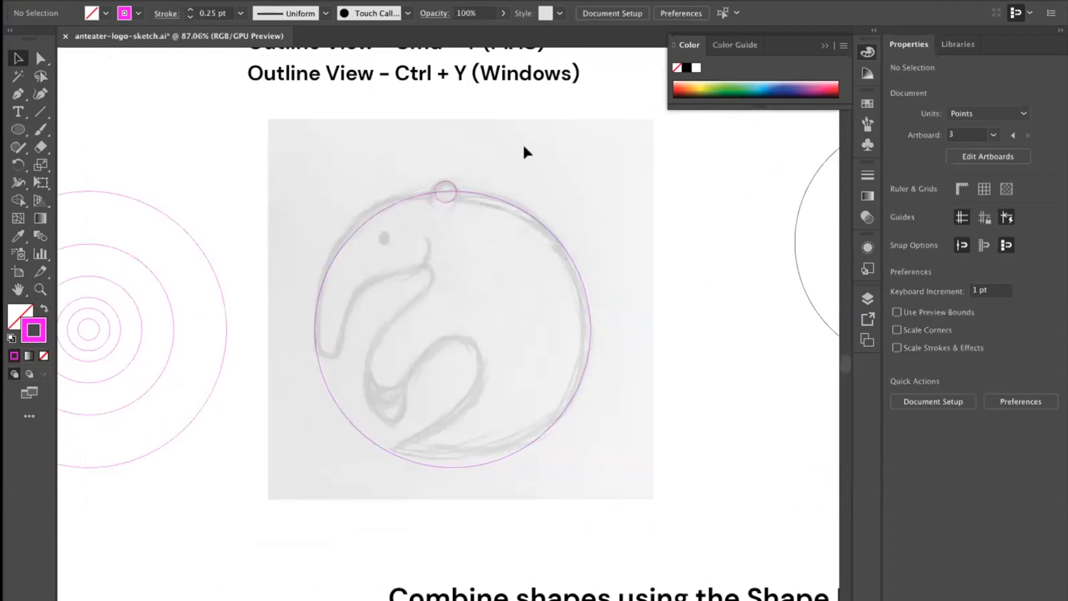
{"action": "left_click_drag", "start_coordinate": [617, 244], "coordinate": [661, 254]}
{"action": "left_click_drag", "start_coordinate": [362, 362], "coordinate": [351, 310]}
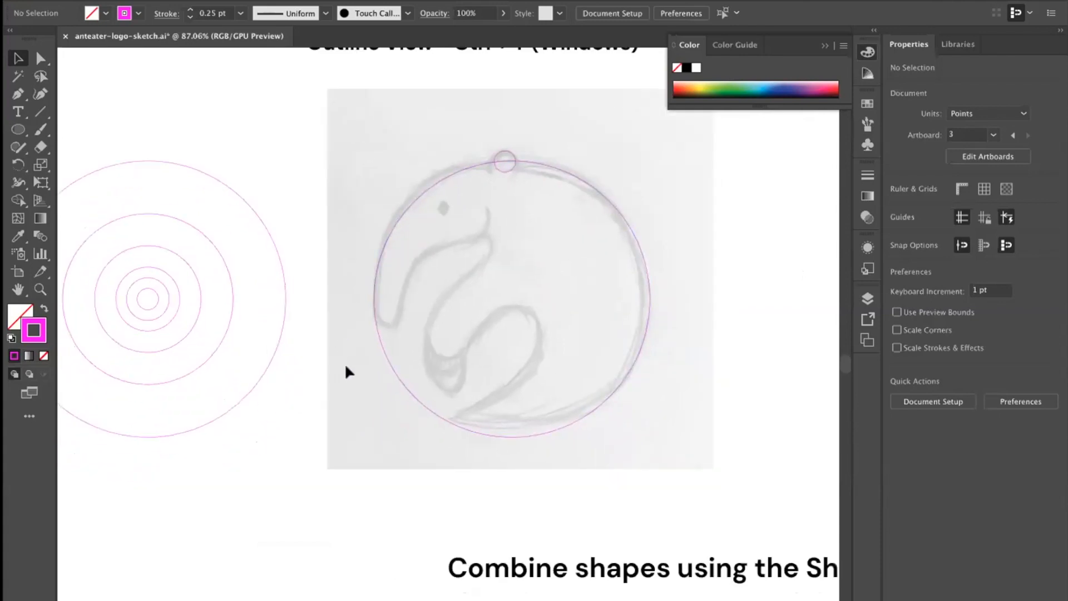
Review the Shape Builder Tool notes and practice shapes, briefly activating the Shape Builder tool before returning to the Selection tool.
{"action": "mouse_move", "coordinate": [699, 332]}
{"action": "left_mouse_down"}
{"action": "mouse_move", "coordinate": [663, 336]}
{"action": "mouse_move", "coordinate": [675, 326]}
{"action": "left_mouse_up"}
{"action": "mouse_move", "coordinate": [409, 397]}
{"action": "left_mouse_down"}
{"action": "mouse_move", "coordinate": [668, 239]}
{"action": "mouse_move", "coordinate": [544, 372]}
{"action": "mouse_move", "coordinate": [460, 386]}
{"action": "left_mouse_up"}
{"action": "left_click_drag", "start_coordinate": [546, 325], "coordinate": [566, 285]}
{"action": "left_click_drag", "start_coordinate": [404, 421], "coordinate": [455, 326]}
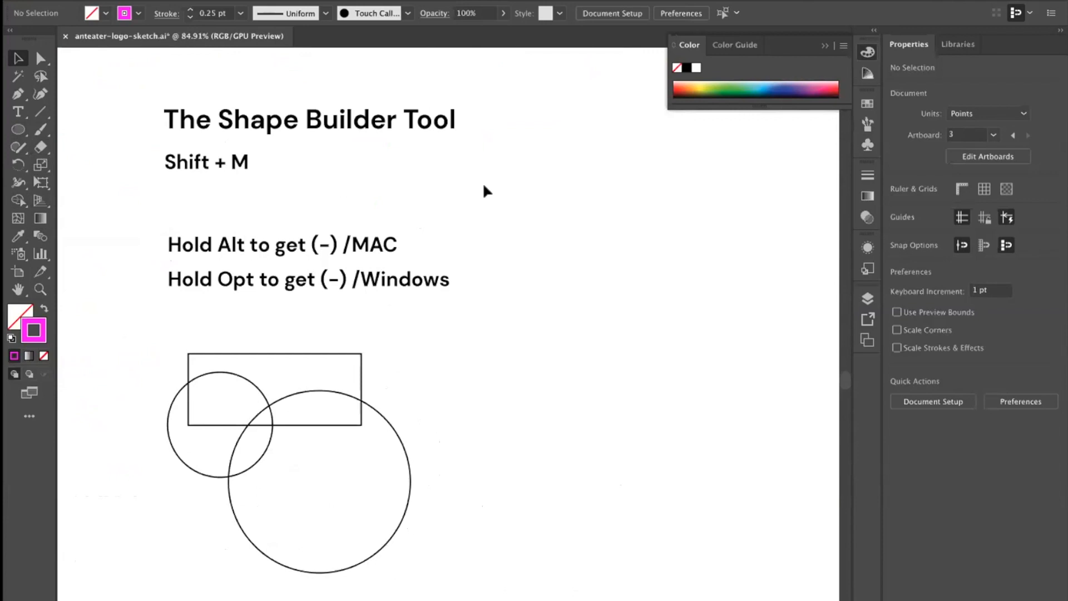
{"action": "key", "text": "shift+m"}
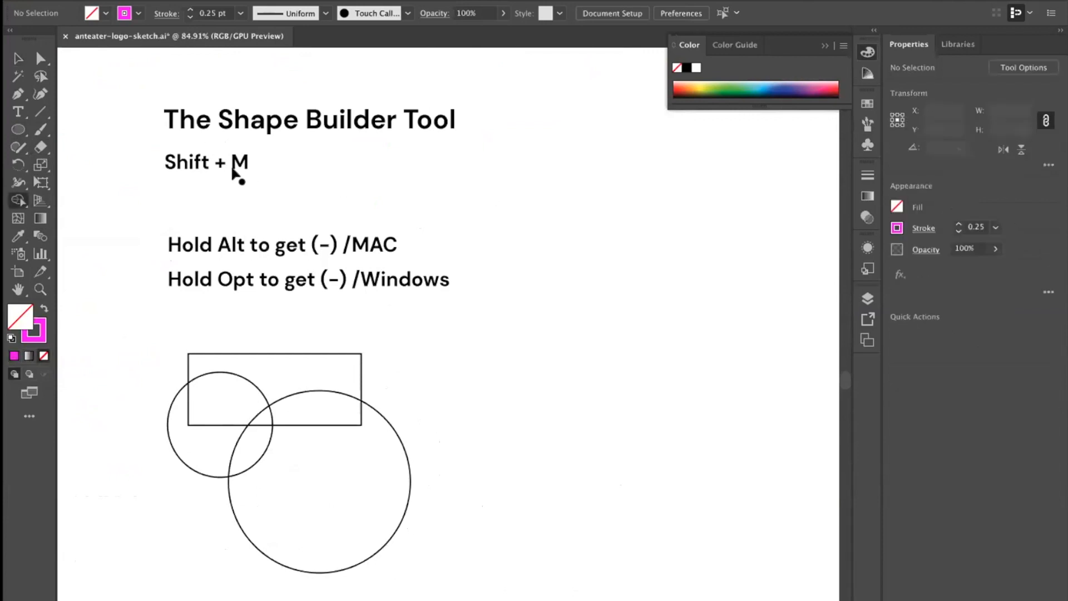
{"action": "scroll", "coordinate": [360, 279], "scroll_direction": "down", "scroll_amount": 2}
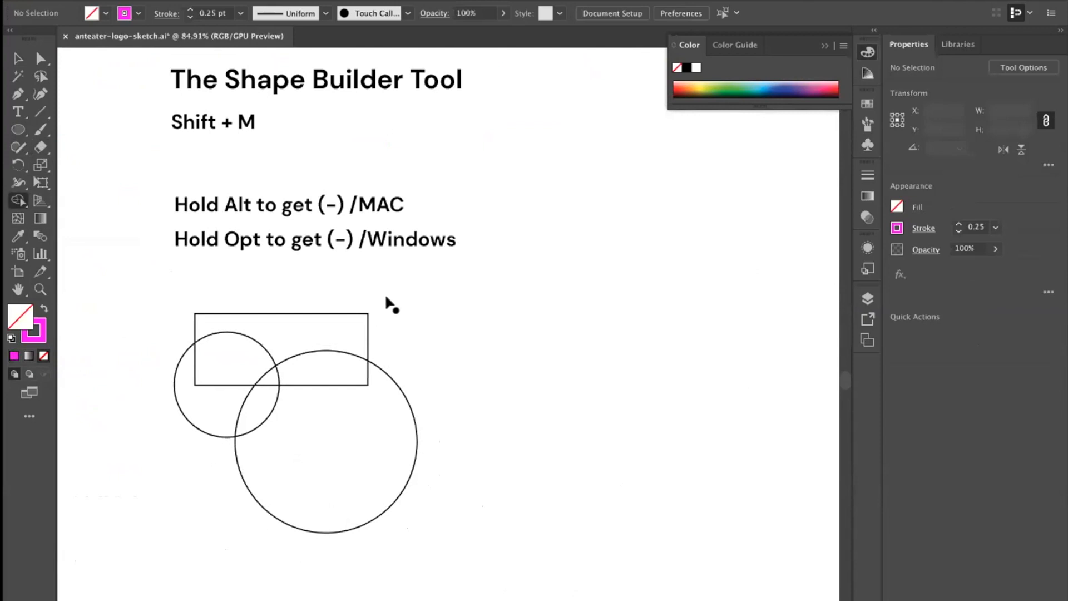
{"action": "key", "text": "v"}
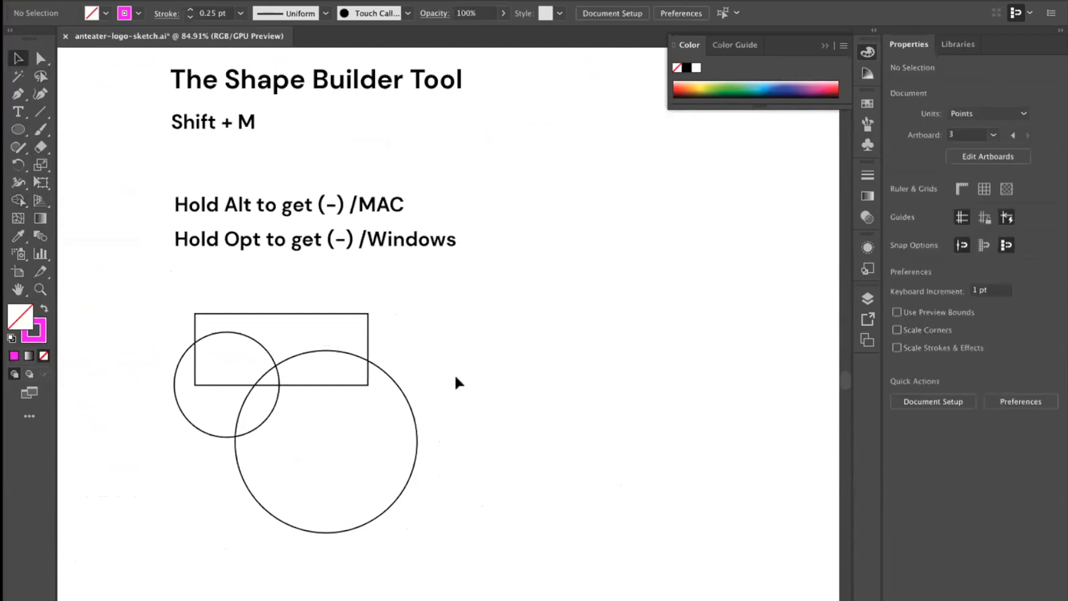
{"action": "scroll", "coordinate": [456, 377], "scroll_direction": "down", "scroll_amount": 1}
{"action": "scroll", "coordinate": [456, 377], "scroll_direction": "right", "scroll_amount": 1}
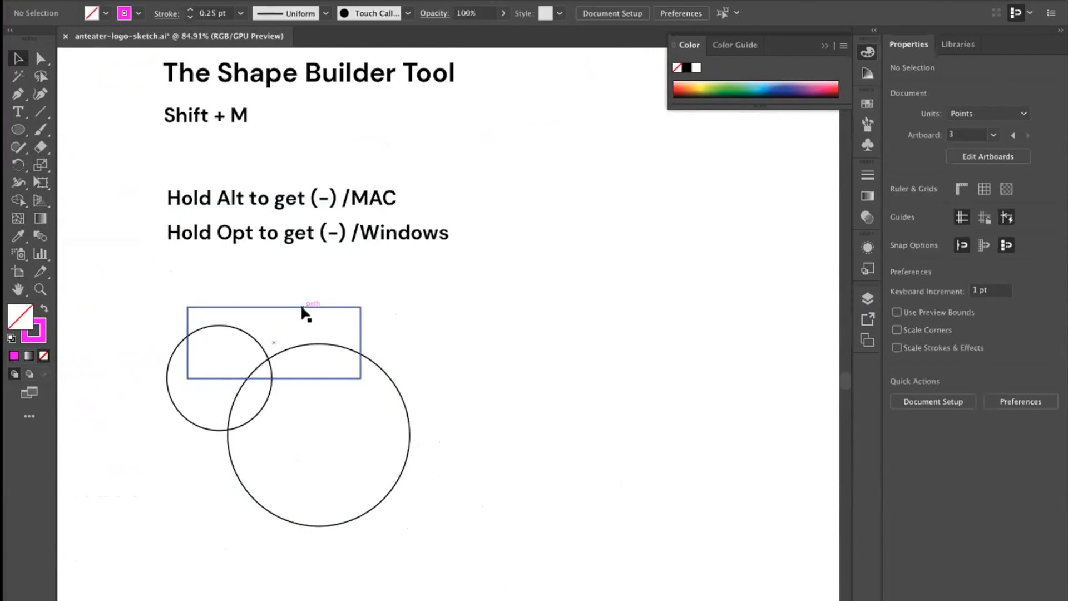
{"action": "left_click", "coordinate": [217, 308]}
{"action": "left_click", "coordinate": [177, 390]}
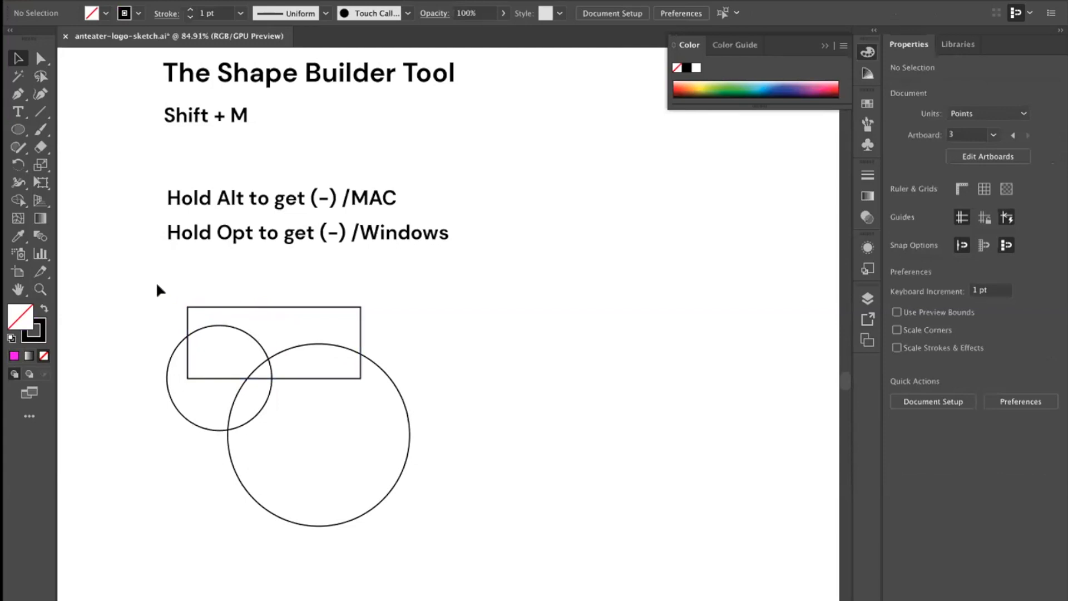
{"action": "left_click_drag", "start_coordinate": [157, 285], "coordinate": [449, 397]}
{"action": "left_click", "coordinate": [481, 367]}
{"action": "scroll", "coordinate": [239, 312], "scroll_direction": "down", "scroll_amount": 2}
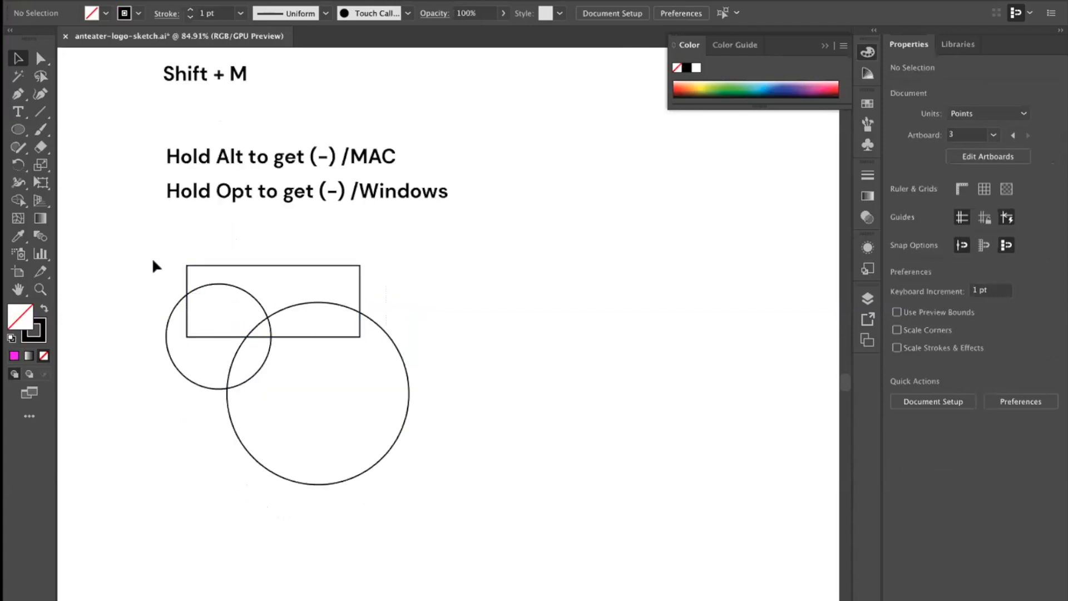
Merge the small circle and rectangle areas outside the large practice circle into one shape with the Shape Builder tool.
{"action": "left_click_drag", "start_coordinate": [131, 223], "coordinate": [427, 501]}
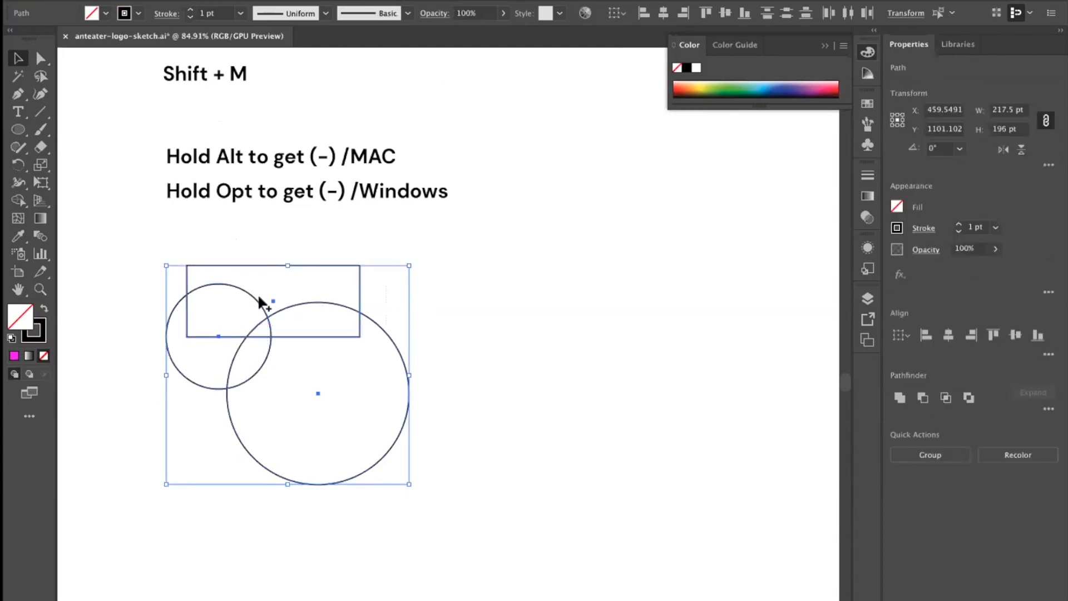
{"action": "key", "text": "shift+m"}
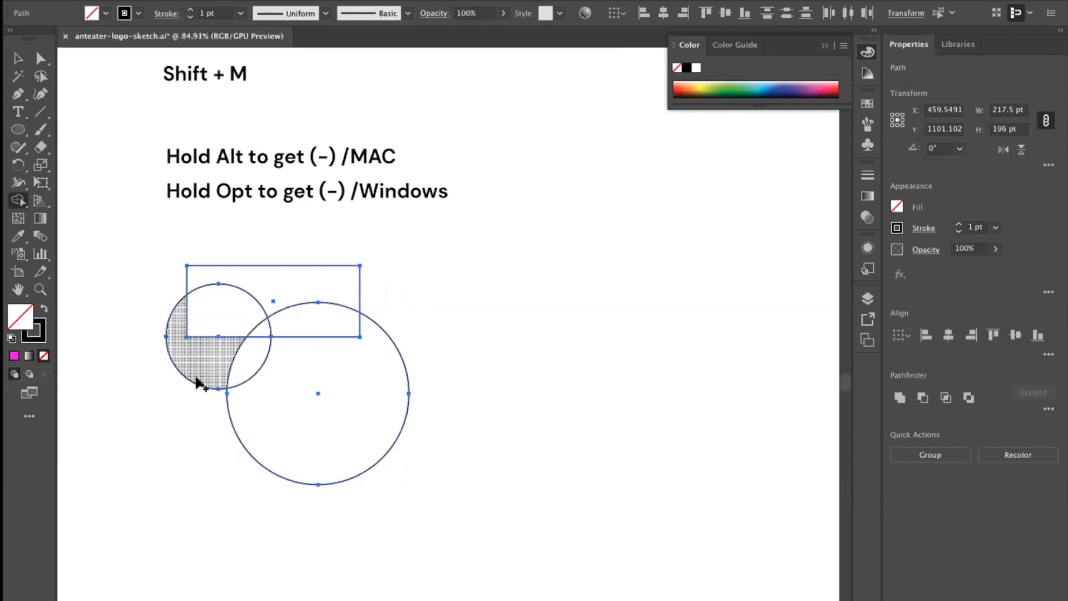
{"action": "scroll", "coordinate": [204, 361], "scroll_direction": "up", "scroll_amount": 5}
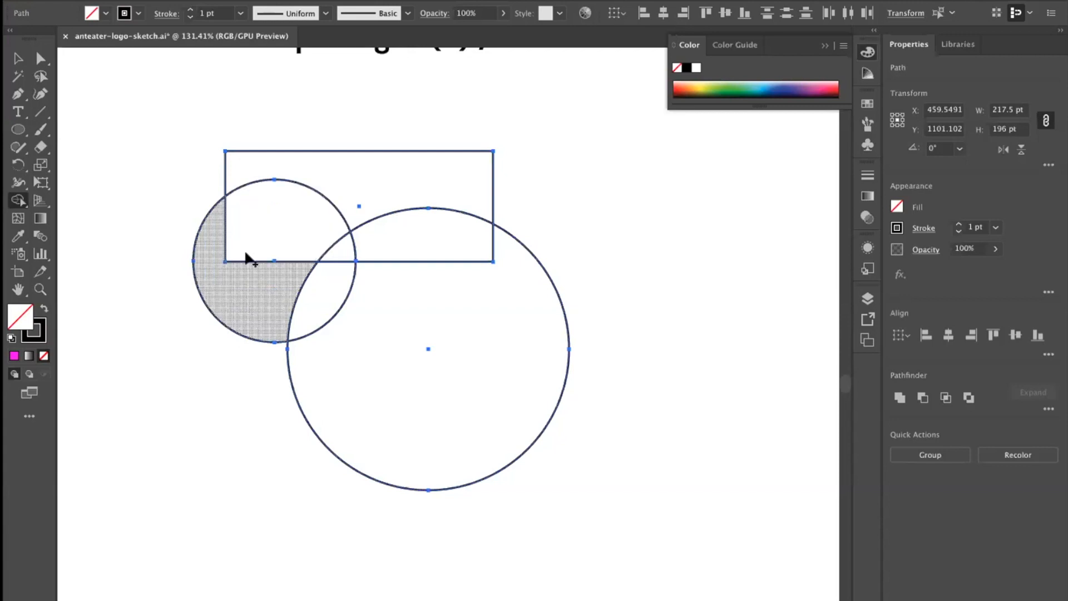
{"action": "mouse_move", "coordinate": [248, 302]}
{"action": "left_mouse_down"}
{"action": "mouse_move", "coordinate": [303, 219]}
{"action": "mouse_move", "coordinate": [365, 197]}
{"action": "mouse_move", "coordinate": [394, 200]}
{"action": "left_mouse_up"}
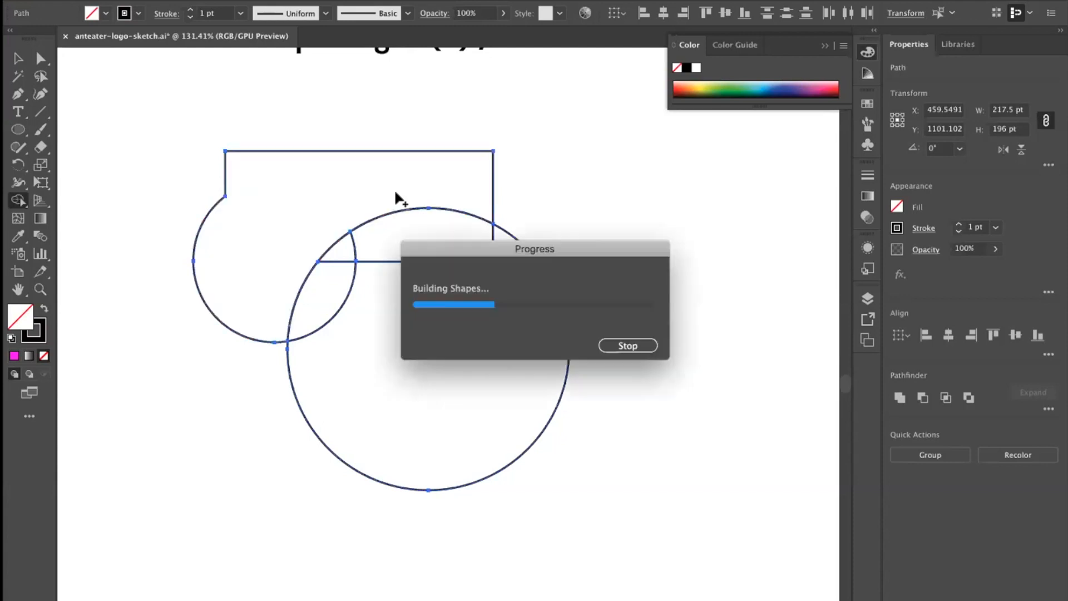
Move the merged practice shape up and left, off the large circle, and undo the move.
{"action": "left_click", "coordinate": [17, 57]}
{"action": "left_click", "coordinate": [189, 131]}
{"action": "left_click", "coordinate": [251, 151]}
{"action": "left_click_drag", "start_coordinate": [251, 151], "coordinate": [208, 113]}
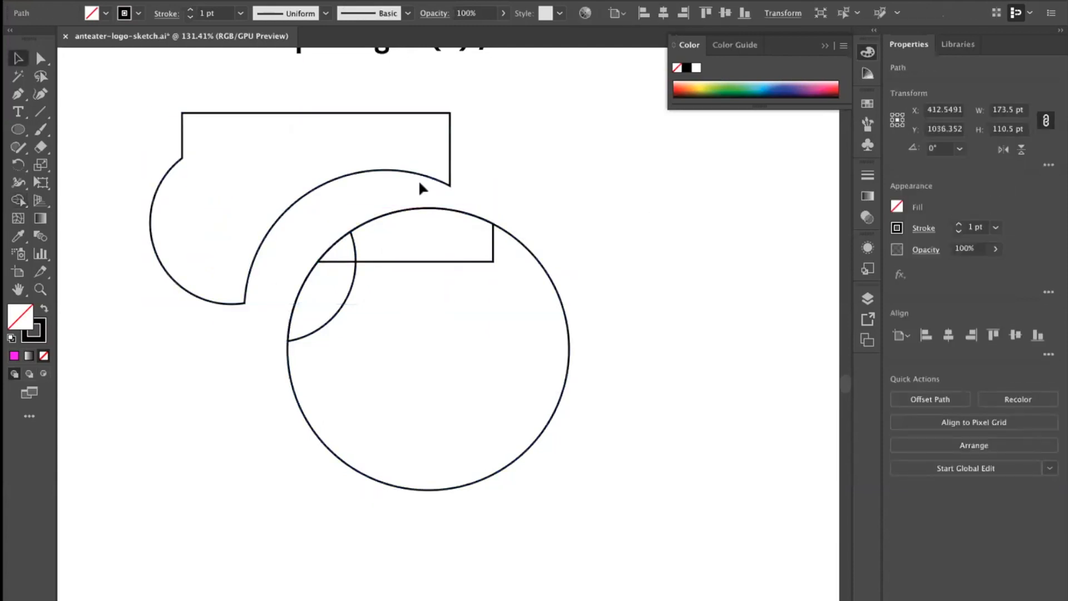
{"action": "left_click", "coordinate": [419, 184]}
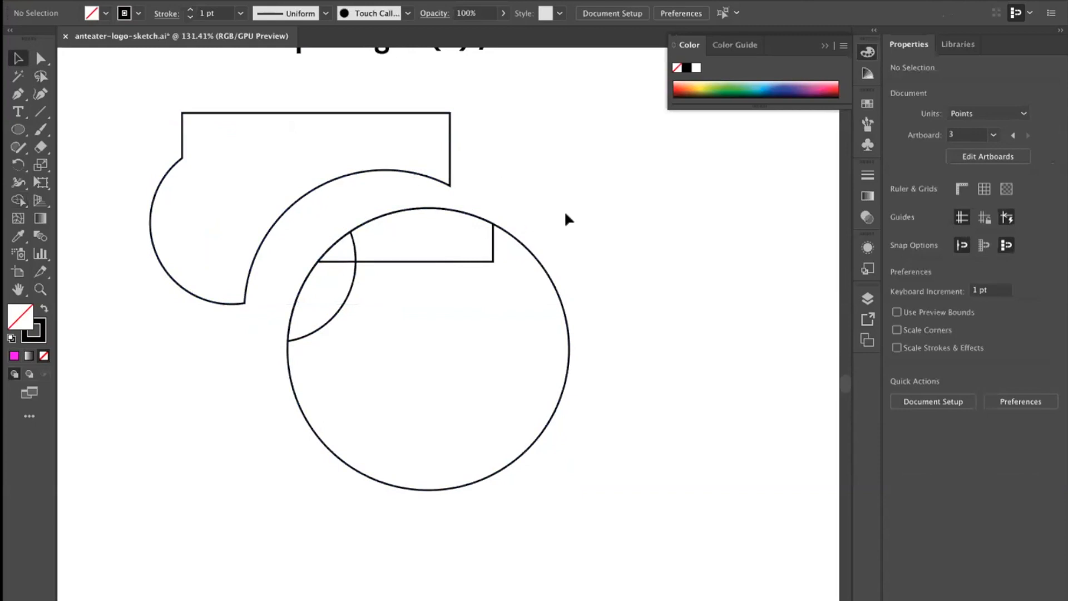
{"action": "key", "text": "ctrl+z"}
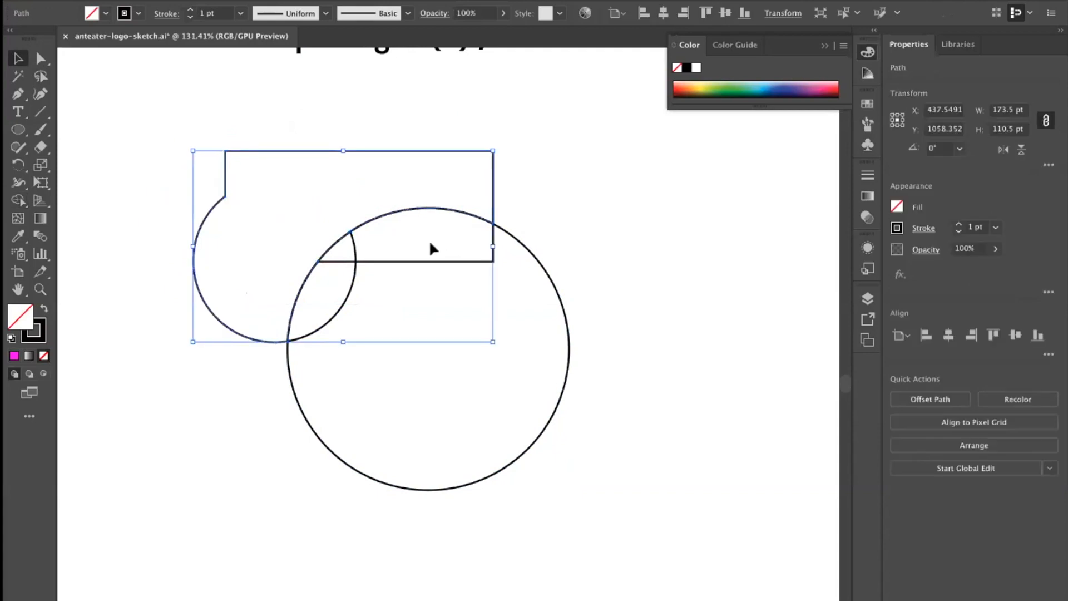
{"action": "left_click", "coordinate": [598, 233]}
Subtract the area where the rectangle overlaps the large circle from the practice shapes with the Shape Builder tool.
{"action": "left_click_drag", "start_coordinate": [557, 222], "coordinate": [494, 273]}
{"action": "left_click_drag", "start_coordinate": [169, 204], "coordinate": [556, 437]}
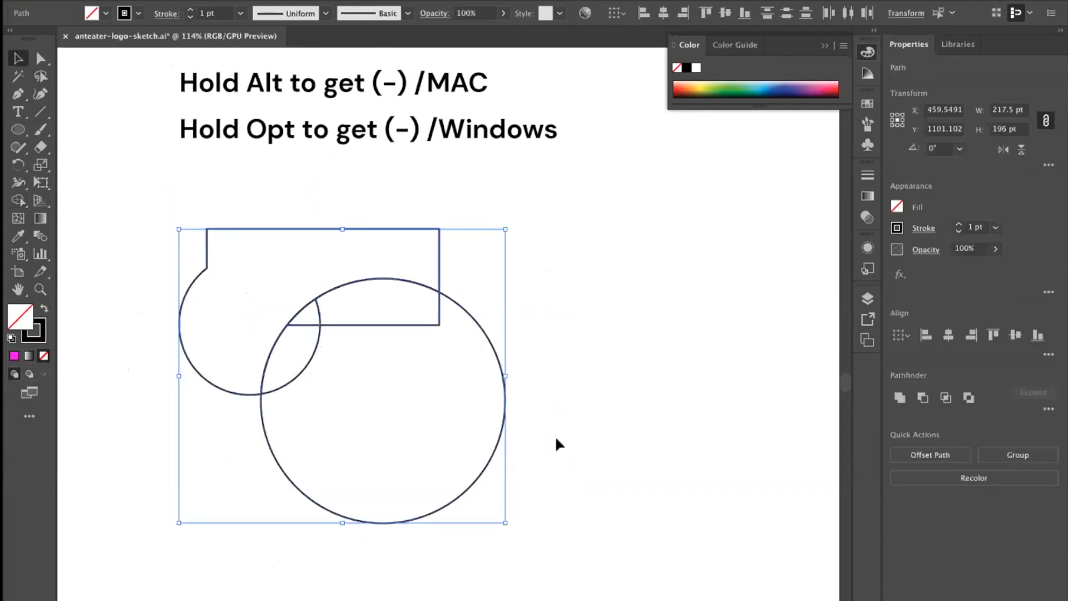
{"action": "left_click", "coordinate": [518, 315]}
{"action": "left_click_drag", "start_coordinate": [189, 227], "coordinate": [556, 417]}
{"action": "scroll", "coordinate": [696, 418], "scroll_direction": "down", "scroll_amount": 2}
{"action": "key", "text": "shift+m"}
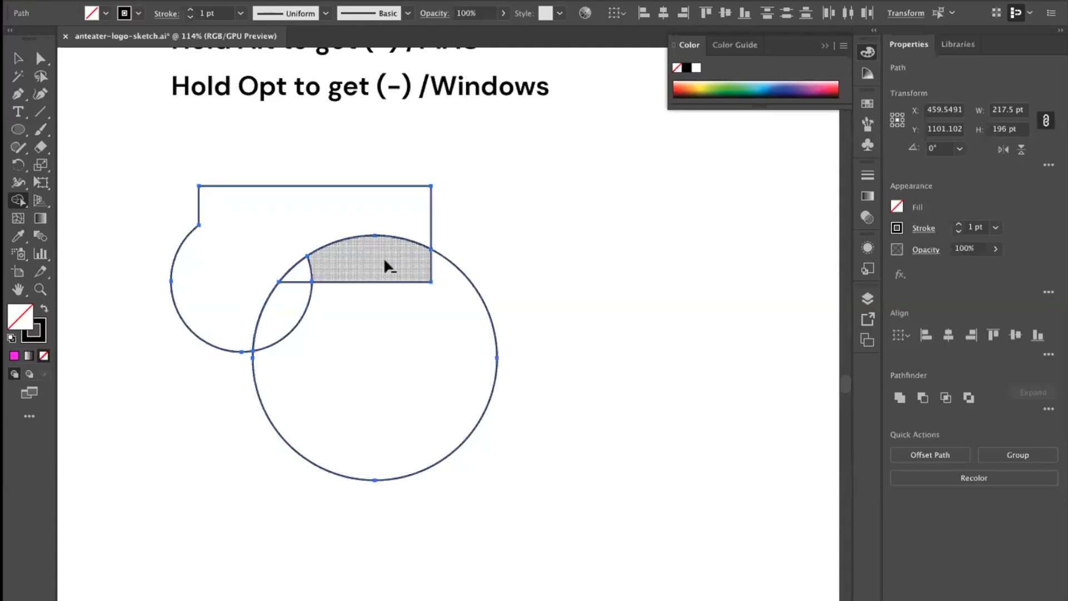
{"action": "mouse_move", "coordinate": [331, 260]}
{"action": "left_mouse_down"}
{"action": "mouse_move", "coordinate": [307, 271]}
{"action": "mouse_move", "coordinate": [351, 252]}
{"action": "left_mouse_up"}
Move the cut large circle slightly down and right, away from the merged practice shape.
{"action": "key", "text": "v"}
{"action": "left_click", "coordinate": [466, 290]}
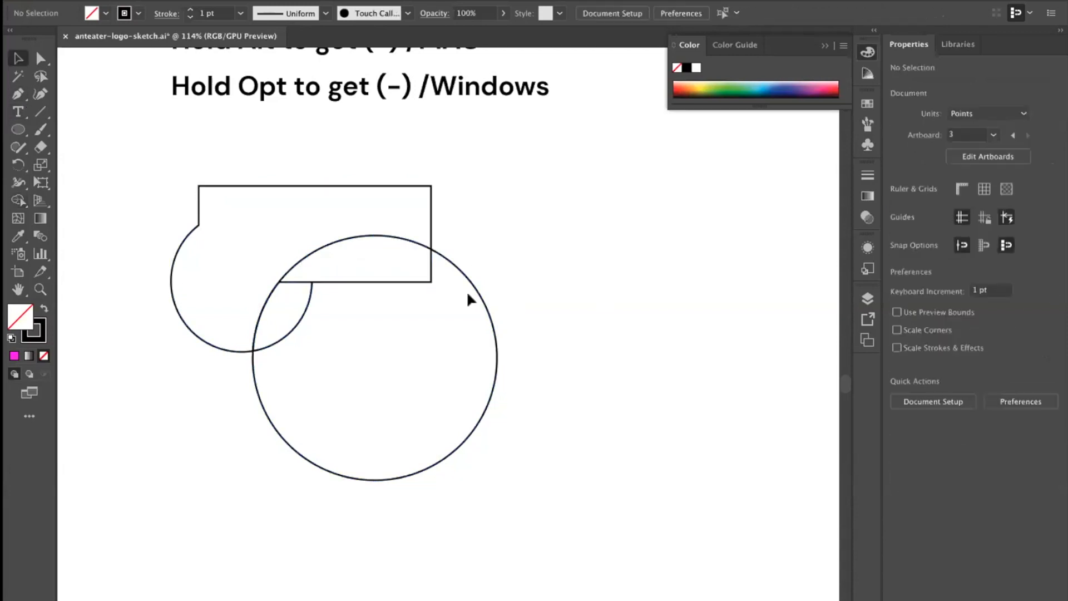
{"action": "left_click_drag", "start_coordinate": [472, 291], "coordinate": [502, 328]}
{"action": "left_click", "coordinate": [295, 241]}
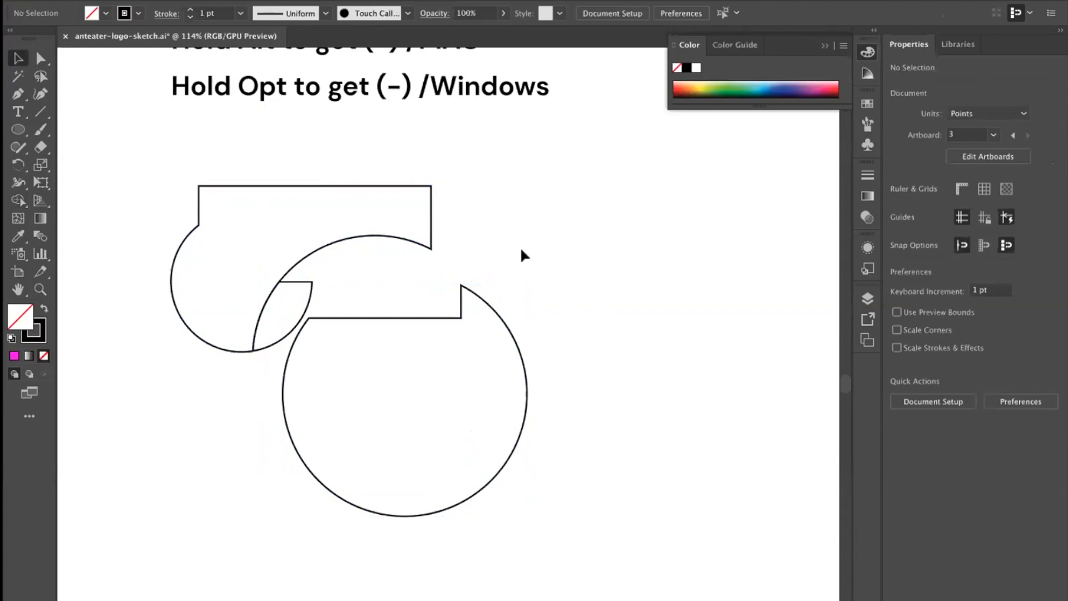
Review the cut practice shapes below the Shape Builder Tool notes and return to the faded anteater sketch.
{"action": "scroll", "coordinate": [579, 241], "scroll_direction": "down", "scroll_amount": 3}
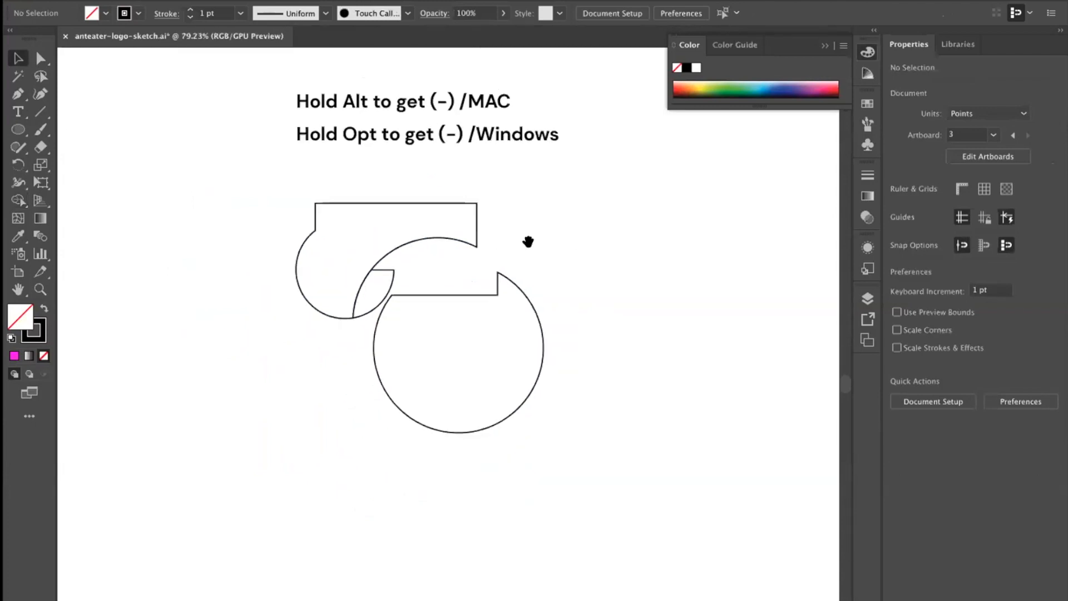
{"action": "scroll", "coordinate": [429, 256], "scroll_direction": "right", "scroll_amount": 1}
{"action": "left_click_drag", "start_coordinate": [184, 284], "coordinate": [518, 477]}
{"action": "left_click", "coordinate": [228, 317]}
{"action": "left_click_drag", "start_coordinate": [180, 286], "coordinate": [488, 508]}
{"action": "left_click", "coordinate": [142, 240]}
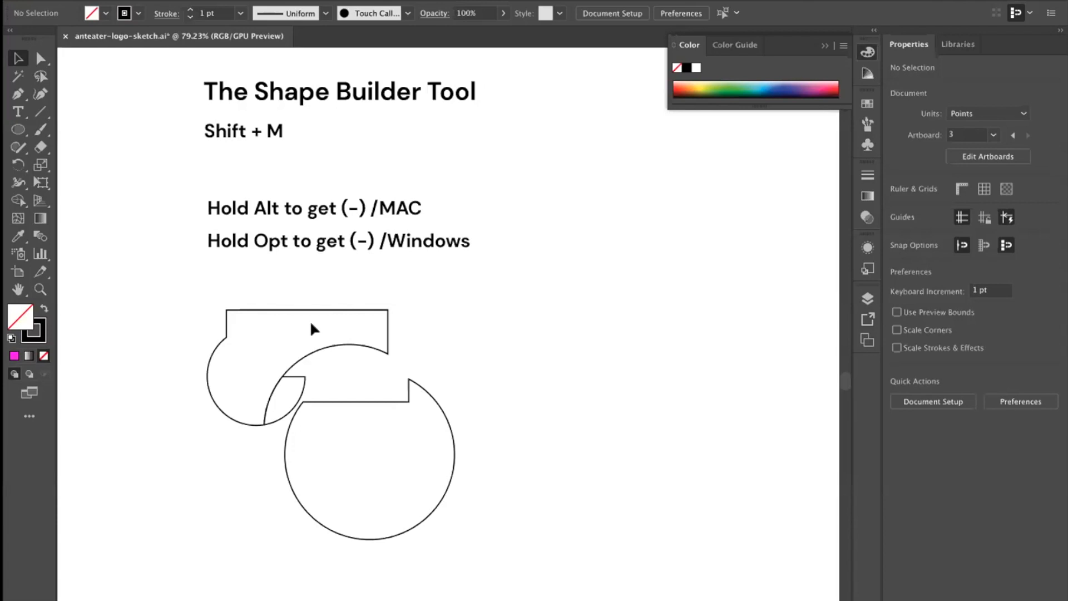
{"action": "mouse_move", "coordinate": [531, 344]}
{"action": "left_mouse_down"}
{"action": "mouse_move", "coordinate": [525, 337]}
{"action": "mouse_move", "coordinate": [543, 329]}
{"action": "left_mouse_up"}
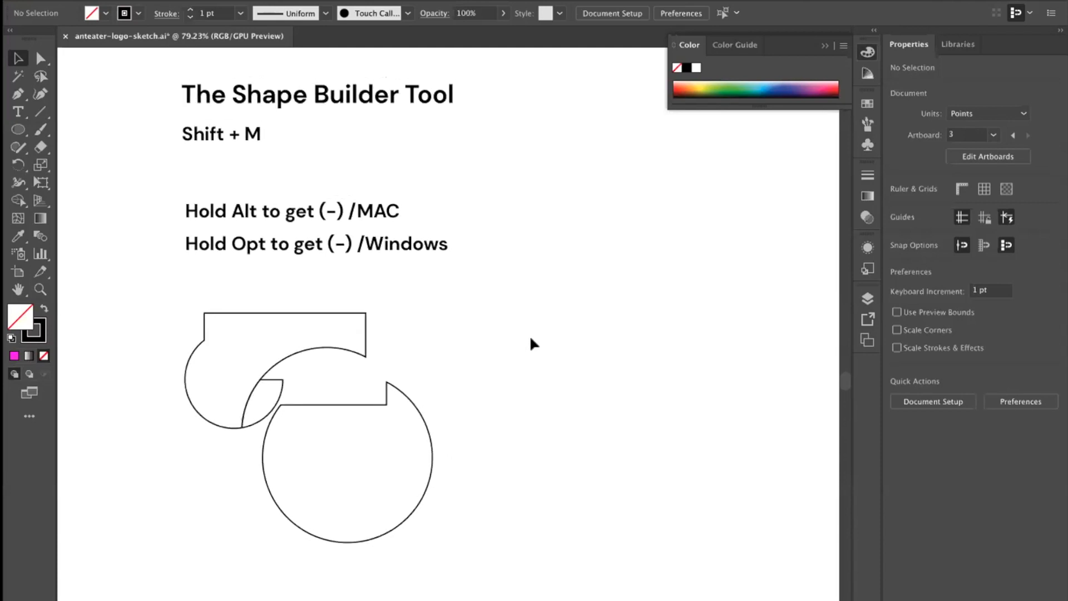
{"action": "left_click_drag", "start_coordinate": [543, 332], "coordinate": [510, 332]}
{"action": "left_click_drag", "start_coordinate": [711, 254], "coordinate": [455, 312]}
{"action": "mouse_move", "coordinate": [577, 162]}
{"action": "left_mouse_down"}
{"action": "mouse_move", "coordinate": [408, 280]}
{"action": "mouse_move", "coordinate": [301, 437]}
{"action": "left_mouse_up"}
{"action": "left_click_drag", "start_coordinate": [556, 224], "coordinate": [563, 333]}
{"action": "mouse_move", "coordinate": [441, 329]}
{"action": "left_mouse_down"}
{"action": "mouse_move", "coordinate": [768, 157]}
{"action": "mouse_move", "coordinate": [741, 227]}
{"action": "mouse_move", "coordinate": [562, 282]}
{"action": "mouse_move", "coordinate": [573, 296]}
{"action": "left_mouse_up"}
{"action": "left_click_drag", "start_coordinate": [503, 309], "coordinate": [635, 305]}
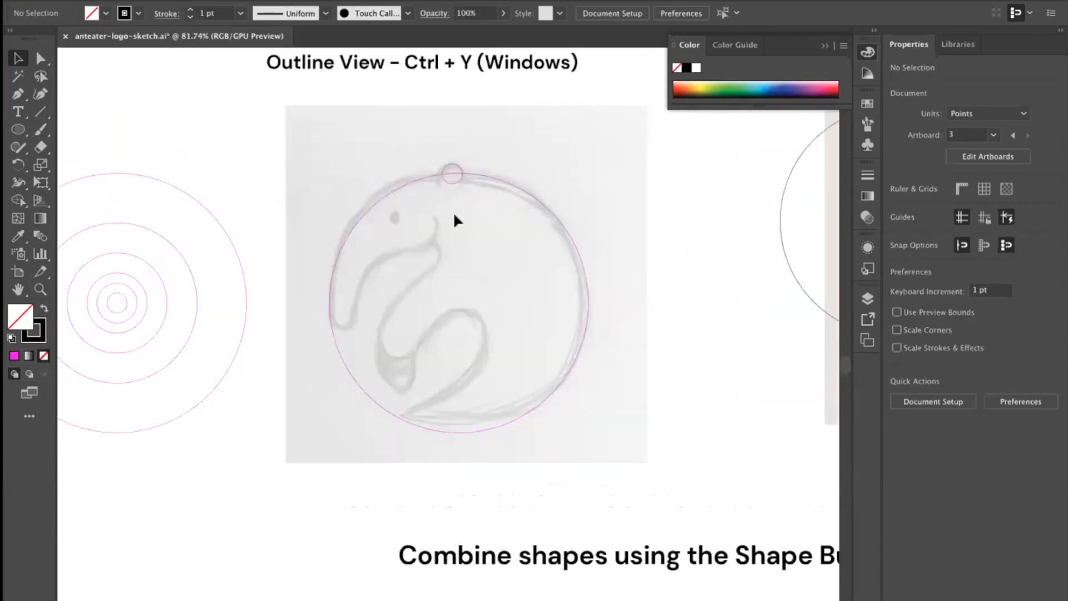
Try merging the ear circle with the body circle using the Shape Builder tool and moving the result aside, and undo both.
{"action": "left_click_drag", "start_coordinate": [437, 137], "coordinate": [517, 307]}
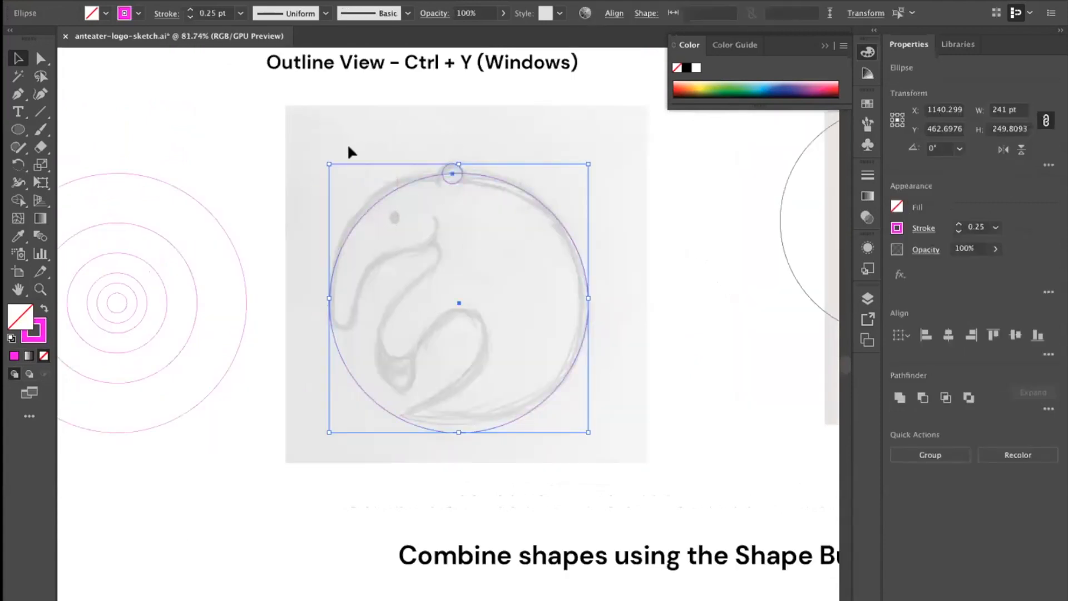
{"action": "left_click", "coordinate": [343, 141]}
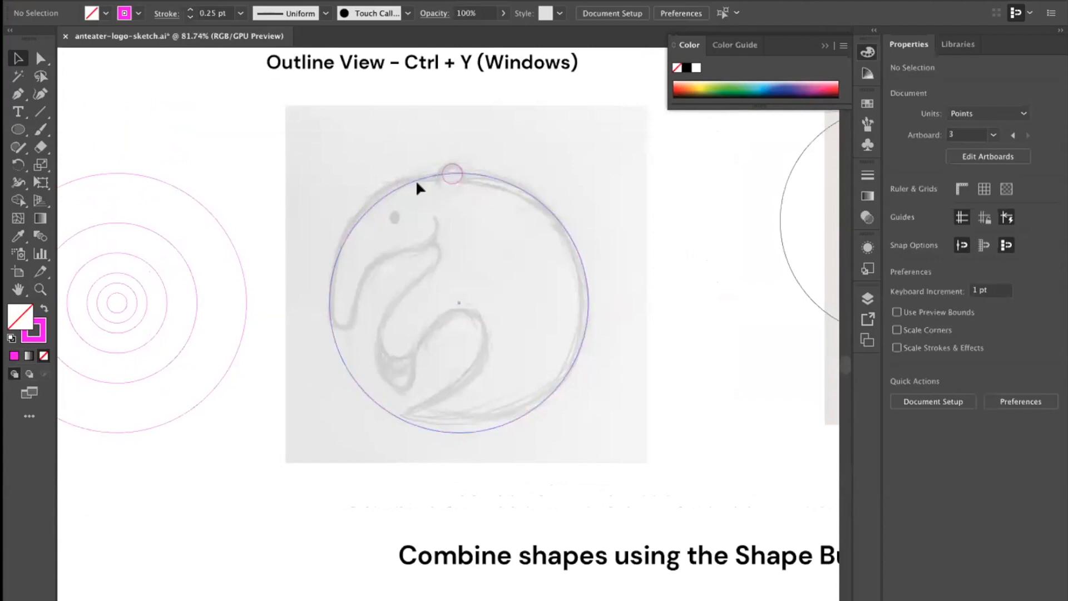
{"action": "left_click_drag", "start_coordinate": [436, 207], "coordinate": [448, 207]}
{"action": "left_click_drag", "start_coordinate": [309, 131], "coordinate": [527, 356]}
{"action": "key", "text": "shift+m"}
{"action": "left_click_drag", "start_coordinate": [452, 162], "coordinate": [463, 228]}
{"action": "key", "text": "v"}
{"action": "left_click_drag", "start_coordinate": [471, 165], "coordinate": [657, 170]}
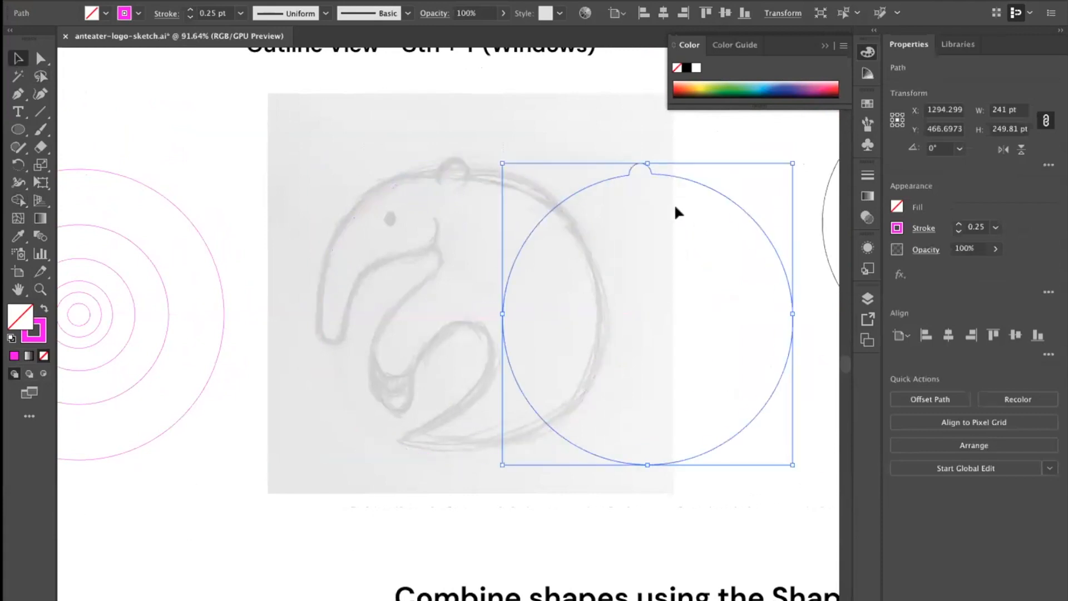
{"action": "key", "text": "ctrl+z"}
{"action": "key", "text": "ctrl+z"}
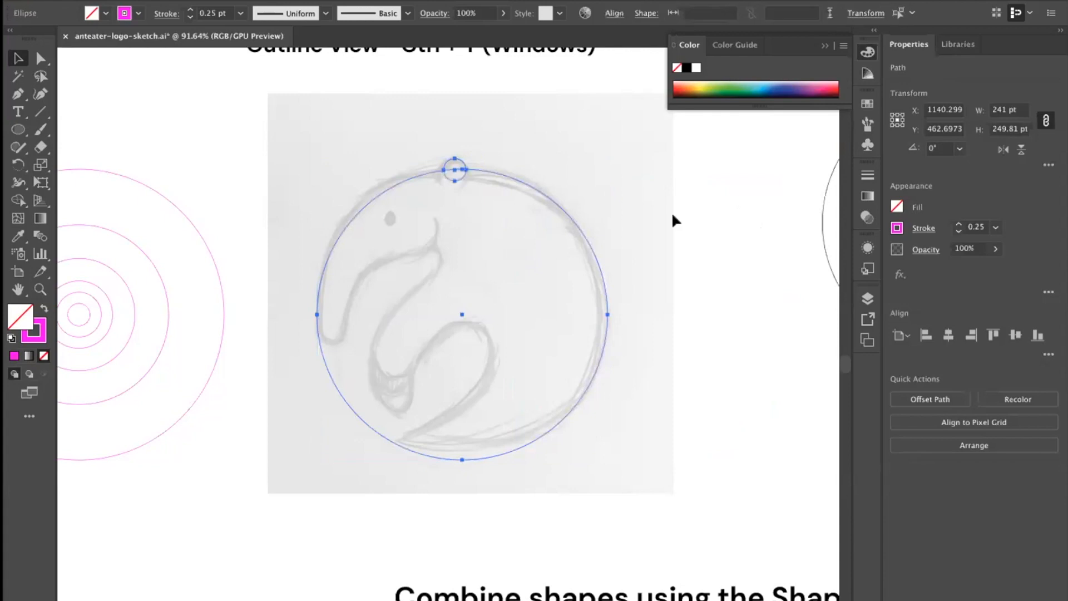
{"action": "left_click", "coordinate": [660, 225]}
Examine how the body and ear circles fit the faded sketch and compare them with the concentric Golden Ratio circles.
{"action": "scroll", "coordinate": [633, 226], "scroll_direction": "up", "scroll_amount": 2}
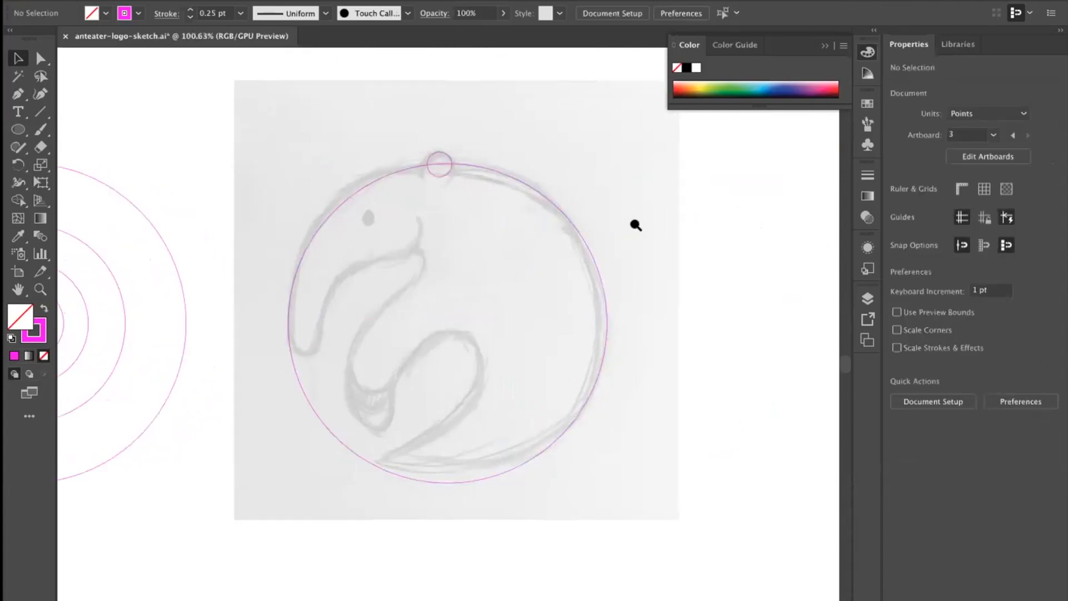
{"action": "scroll", "coordinate": [632, 222], "scroll_direction": "right", "scroll_amount": 2}
{"action": "scroll", "coordinate": [633, 222], "scroll_direction": "down", "scroll_amount": 1}
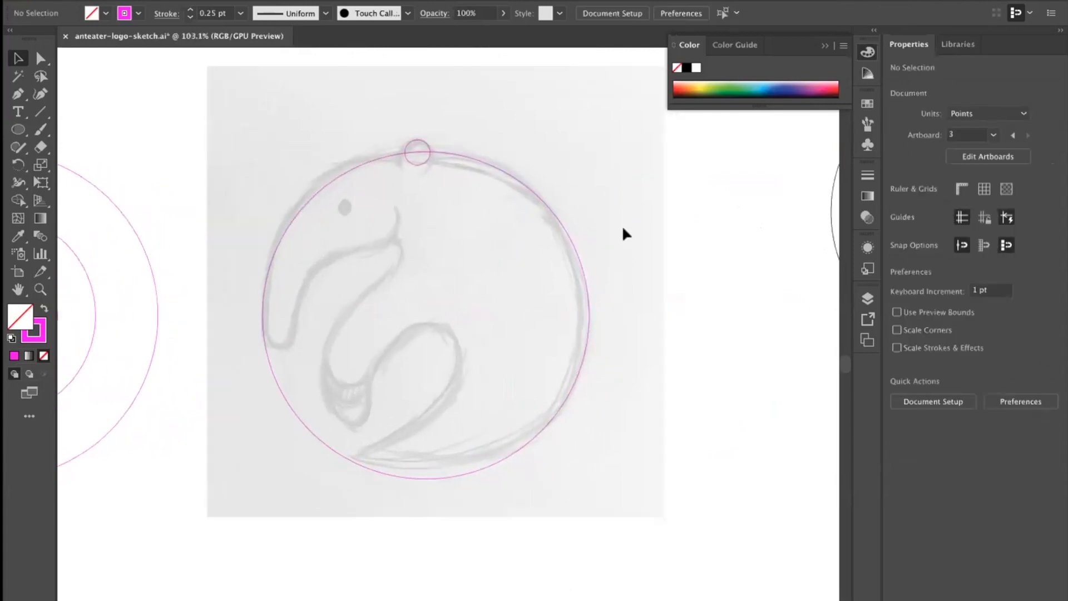
{"action": "scroll", "coordinate": [412, 225], "scroll_direction": "down", "scroll_amount": 3}
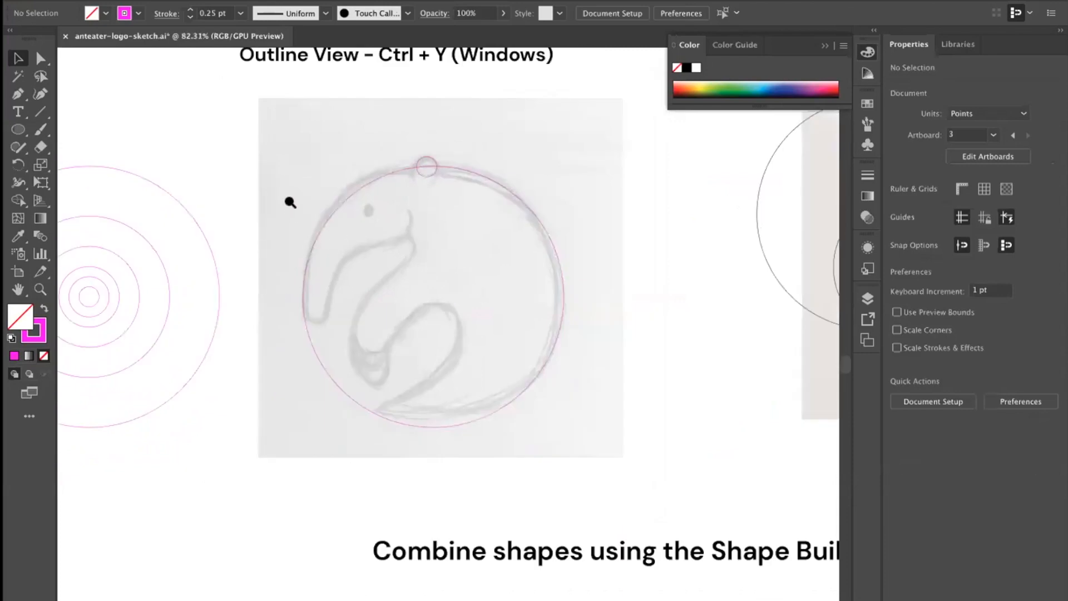
{"action": "scroll", "coordinate": [281, 199], "scroll_direction": "down", "scroll_amount": 1}
{"action": "scroll", "coordinate": [246, 198], "scroll_direction": "up", "scroll_amount": 1}
{"action": "scroll", "coordinate": [246, 199], "scroll_direction": "left", "scroll_amount": 4}
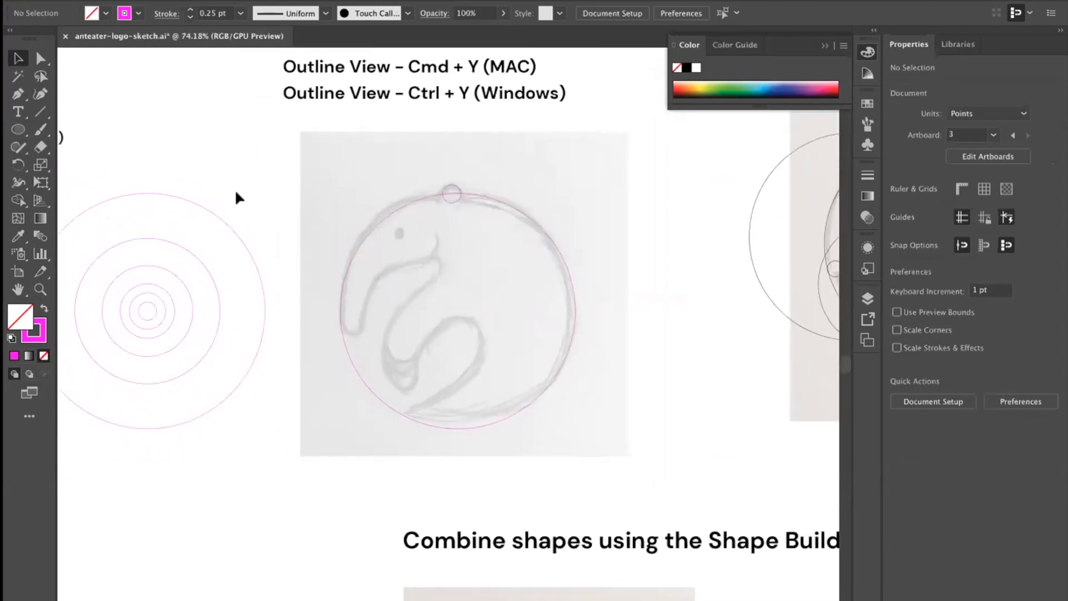
{"action": "left_click_drag", "start_coordinate": [257, 210], "coordinate": [255, 195]}
{"action": "left_click_drag", "start_coordinate": [298, 225], "coordinate": [321, 224]}
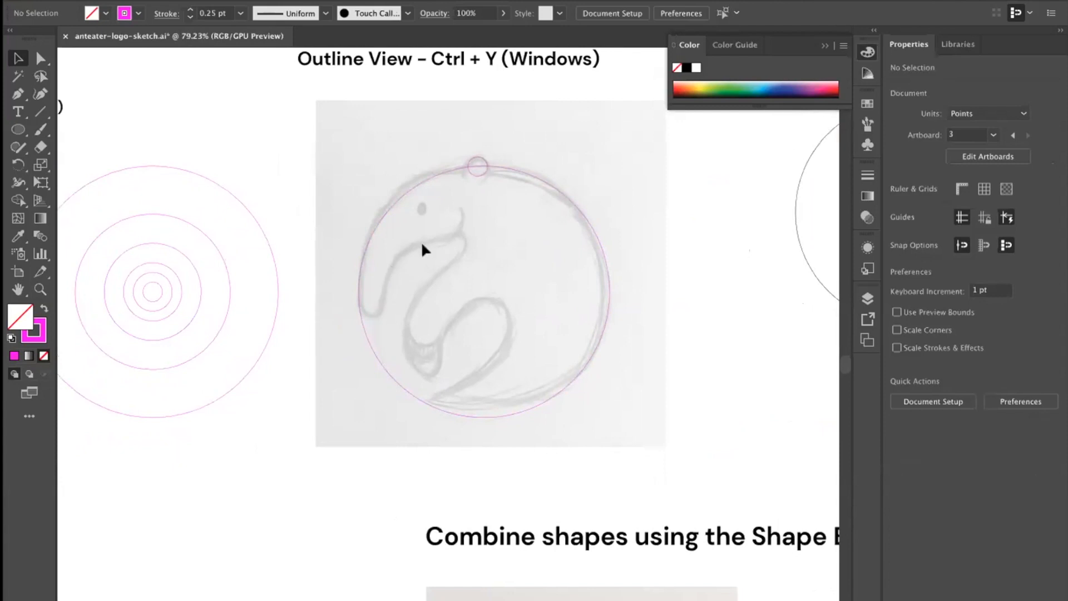
Duplicate the second-largest Golden Ratio circle onto the sketch, fitting its upper-left arc to the underside of the anteater's snout.
{"action": "left_click", "coordinate": [190, 224]}
{"action": "left_click", "coordinate": [155, 244]}
{"action": "left_click", "coordinate": [170, 217]}
{"action": "left_click", "coordinate": [228, 182]}
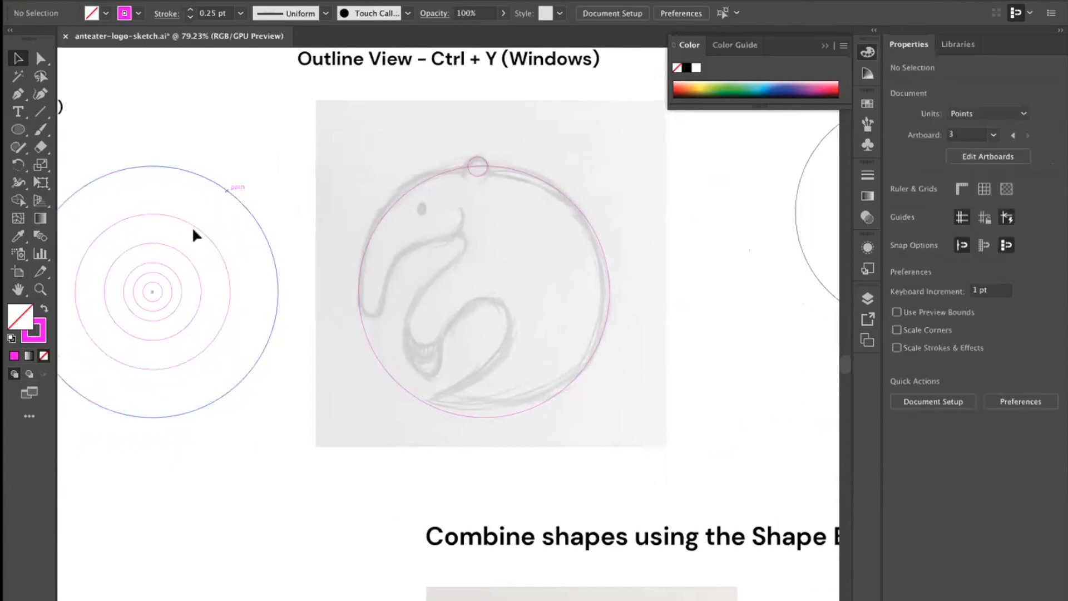
{"action": "mouse_move", "coordinate": [195, 229]}
{"action": "left_mouse_down"}
{"action": "mouse_move", "coordinate": [439, 244]}
{"action": "mouse_move", "coordinate": [501, 261]}
{"action": "mouse_move", "coordinate": [508, 246]}
{"action": "left_mouse_up"}
{"action": "left_click", "coordinate": [618, 318]}
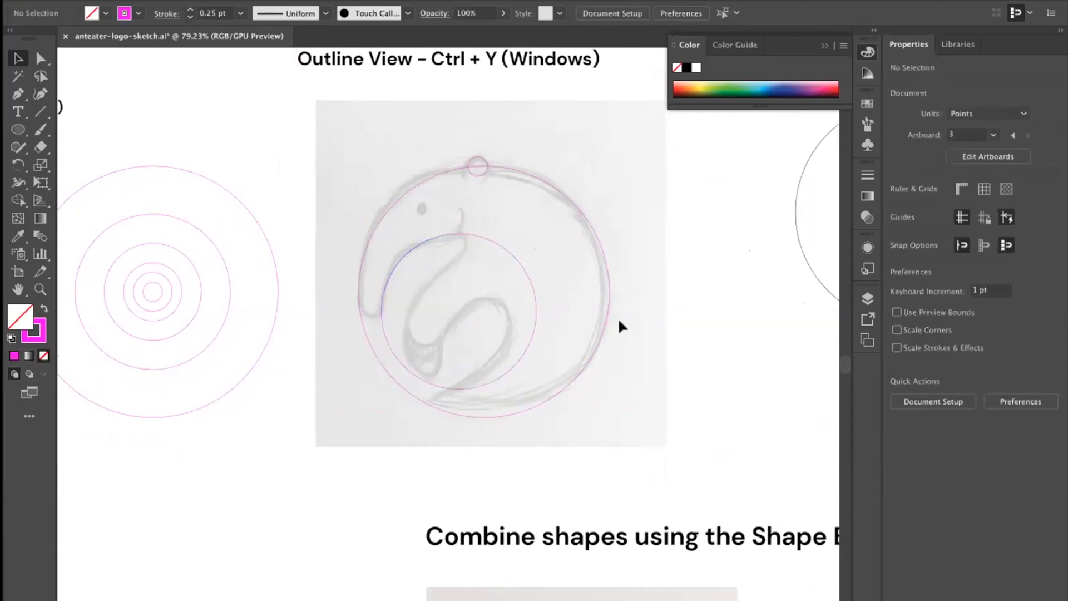
{"action": "left_click_drag", "start_coordinate": [383, 319], "coordinate": [387, 313]}
{"action": "left_click", "coordinate": [330, 336]}
Try the smallest and second-smallest Golden Ratio circles at the tip of the anteater's snout, undoing each placement.
{"action": "scroll", "coordinate": [322, 342], "scroll_direction": "up", "scroll_amount": 5}
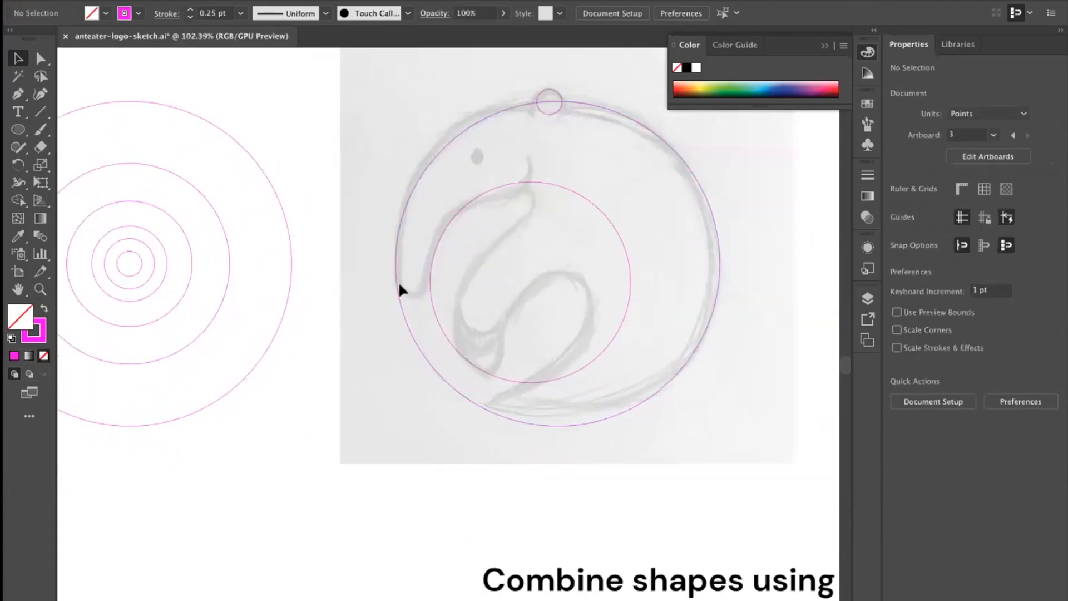
{"action": "left_click_drag", "start_coordinate": [285, 314], "coordinate": [354, 310]}
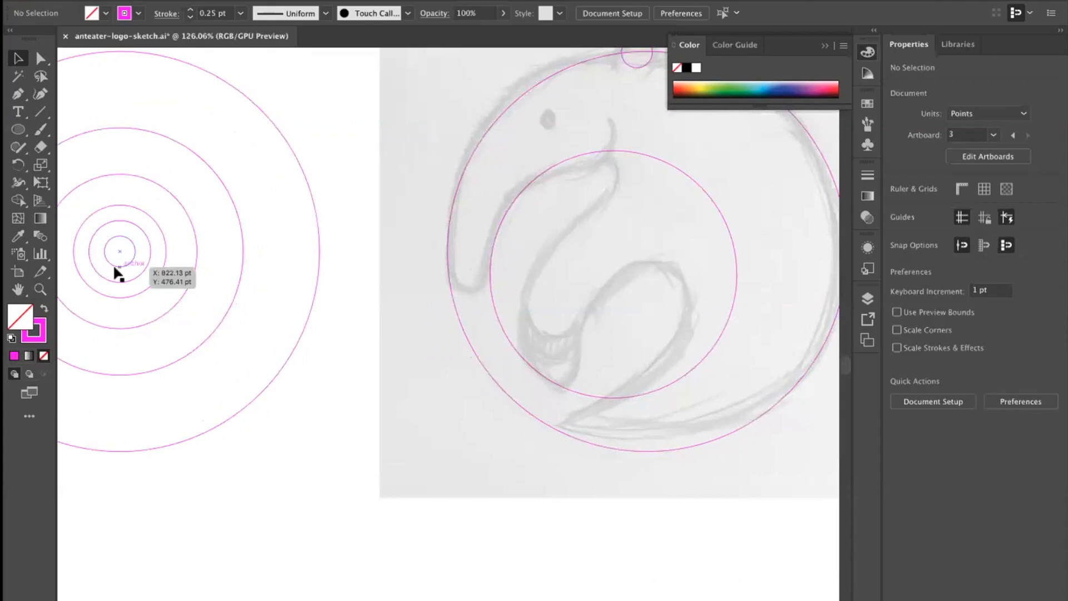
{"action": "left_click_drag", "start_coordinate": [118, 266], "coordinate": [470, 298]}
{"action": "key", "text": "ctrl+z"}
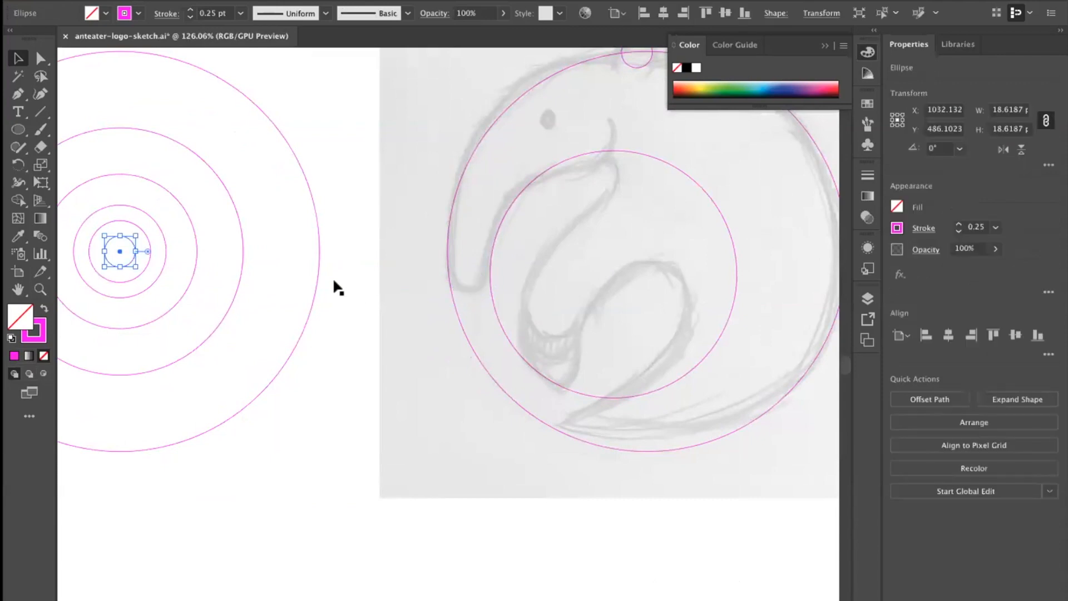
{"action": "left_click_drag", "start_coordinate": [146, 235], "coordinate": [493, 241]}
{"action": "key", "text": "ctrl+z"}
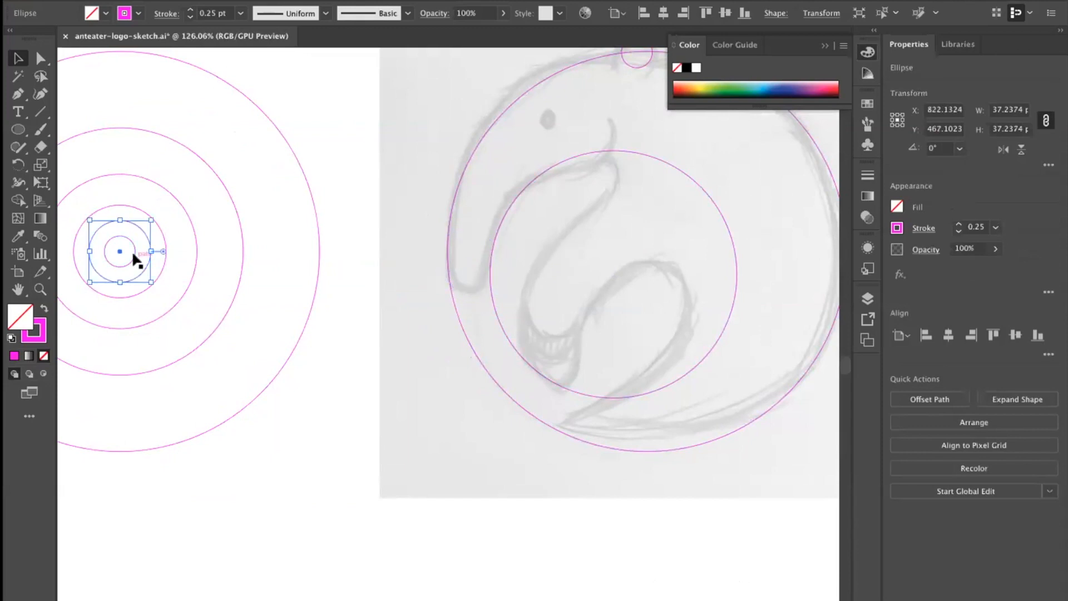
Move the smallest Golden Ratio circle to the snout tip, fitting it just inside the body circle's left edge.
{"action": "left_click", "coordinate": [157, 263]}
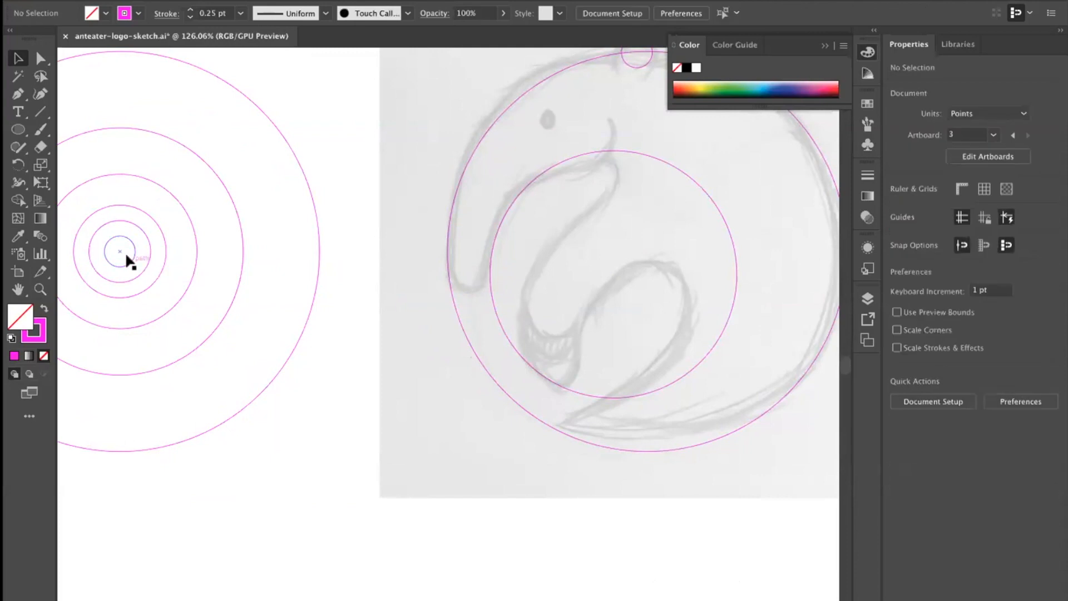
{"action": "left_click_drag", "start_coordinate": [127, 259], "coordinate": [471, 275]}
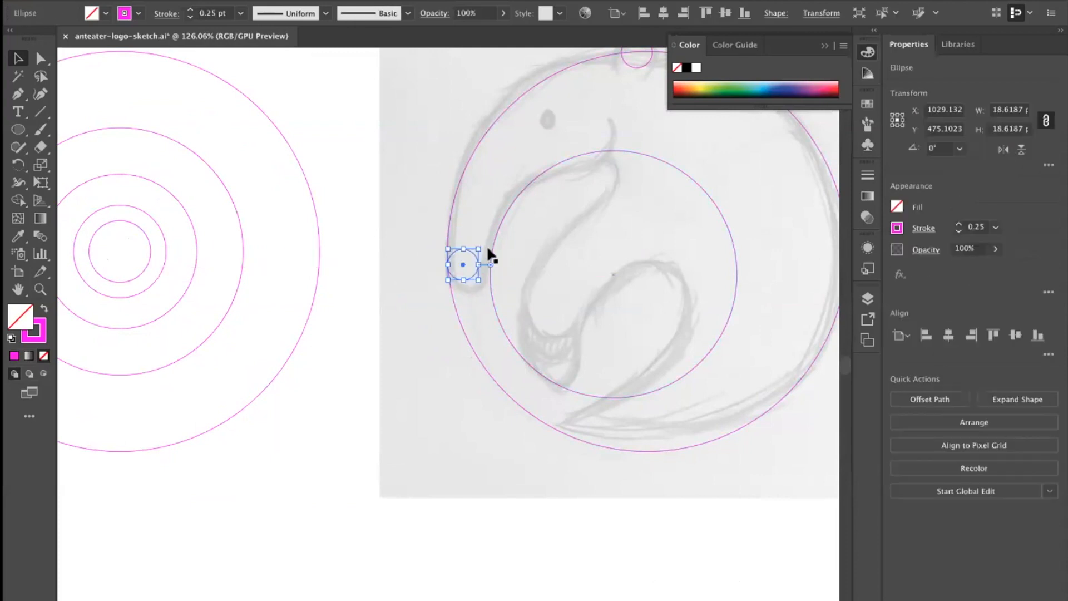
Examine how the body, ear and snout circles together follow the faded anteater sketch.
{"action": "left_click", "coordinate": [490, 252]}
{"action": "left_click", "coordinate": [455, 263]}
{"action": "scroll", "coordinate": [458, 251], "scroll_direction": "right", "scroll_amount": 2}
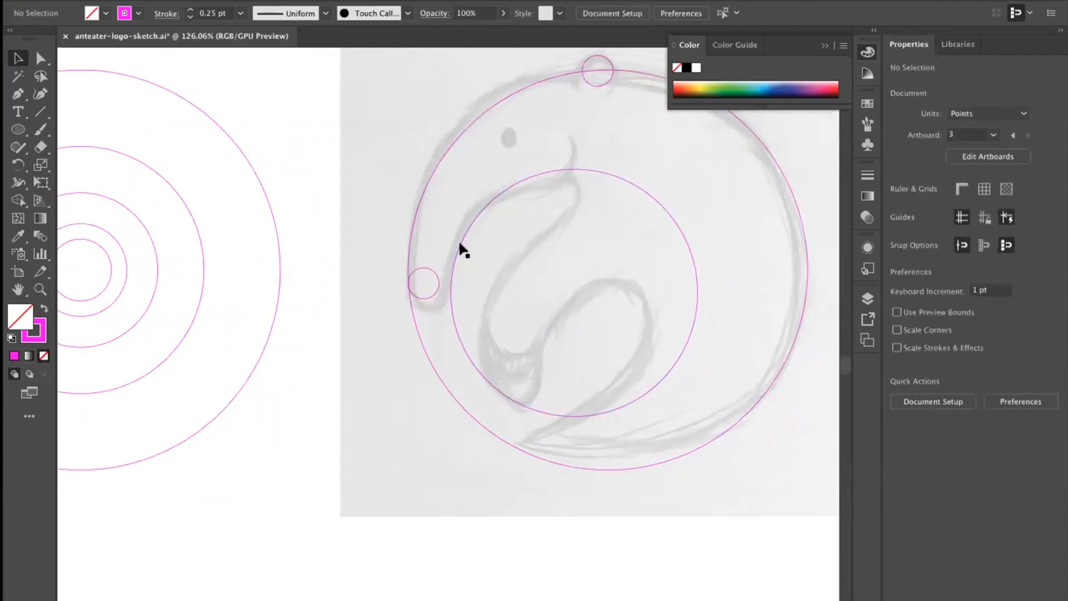
{"action": "left_click_drag", "start_coordinate": [459, 240], "coordinate": [450, 241]}
{"action": "left_click", "coordinate": [327, 284]}
{"action": "left_click_drag", "start_coordinate": [391, 299], "coordinate": [365, 334]}
{"action": "left_click_drag", "start_coordinate": [506, 305], "coordinate": [512, 333]}
{"action": "mouse_move", "coordinate": [677, 315]}
{"action": "left_mouse_down"}
{"action": "mouse_move", "coordinate": [692, 310]}
{"action": "mouse_move", "coordinate": [662, 341]}
{"action": "mouse_move", "coordinate": [658, 286]}
{"action": "mouse_move", "coordinate": [617, 304]}
{"action": "mouse_move", "coordinate": [608, 341]}
{"action": "mouse_move", "coordinate": [596, 332]}
{"action": "mouse_move", "coordinate": [615, 317]}
{"action": "mouse_move", "coordinate": [587, 289]}
{"action": "left_mouse_up"}
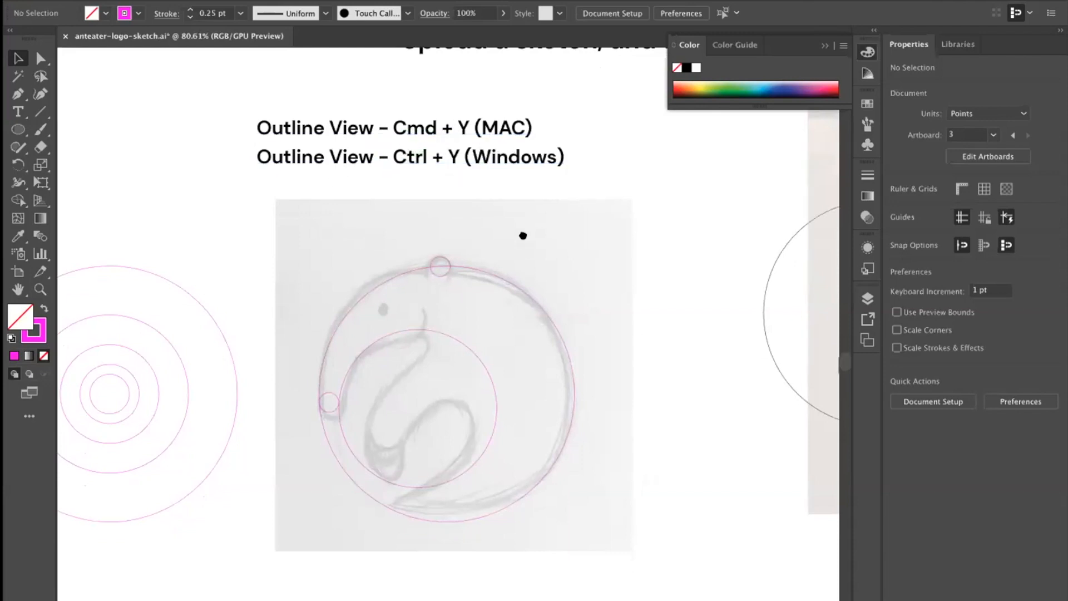
{"action": "left_click_drag", "start_coordinate": [523, 236], "coordinate": [522, 214]}
{"action": "left_click_drag", "start_coordinate": [568, 269], "coordinate": [581, 212]}
{"action": "left_click_drag", "start_coordinate": [586, 316], "coordinate": [619, 312]}
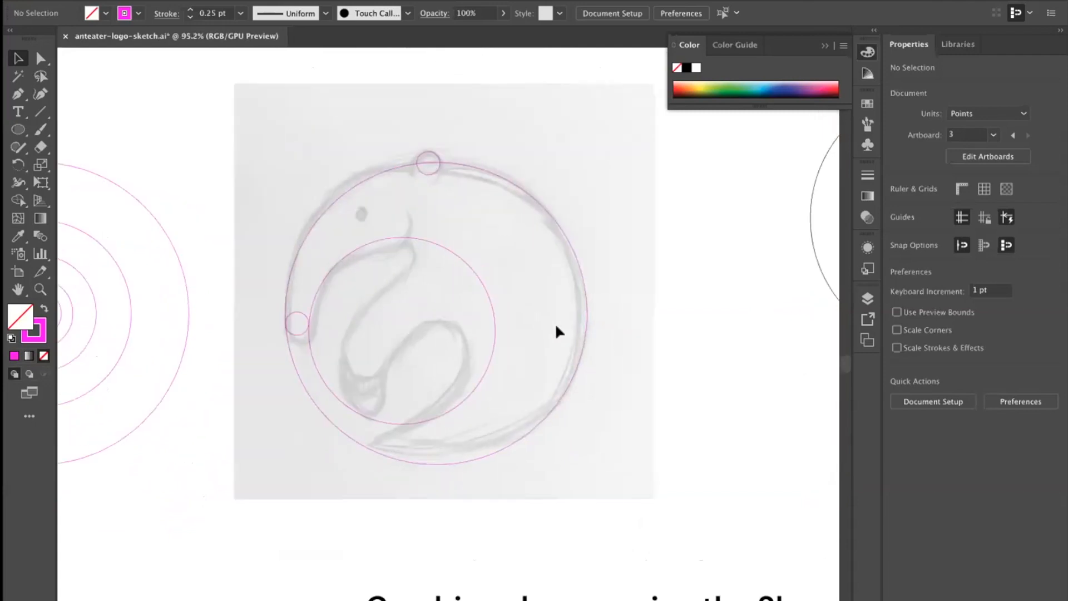
Examine the snout-tip circle up close where it sits between the body circle and the snout's inner circle.
{"action": "left_click_drag", "start_coordinate": [316, 328], "coordinate": [299, 315]}
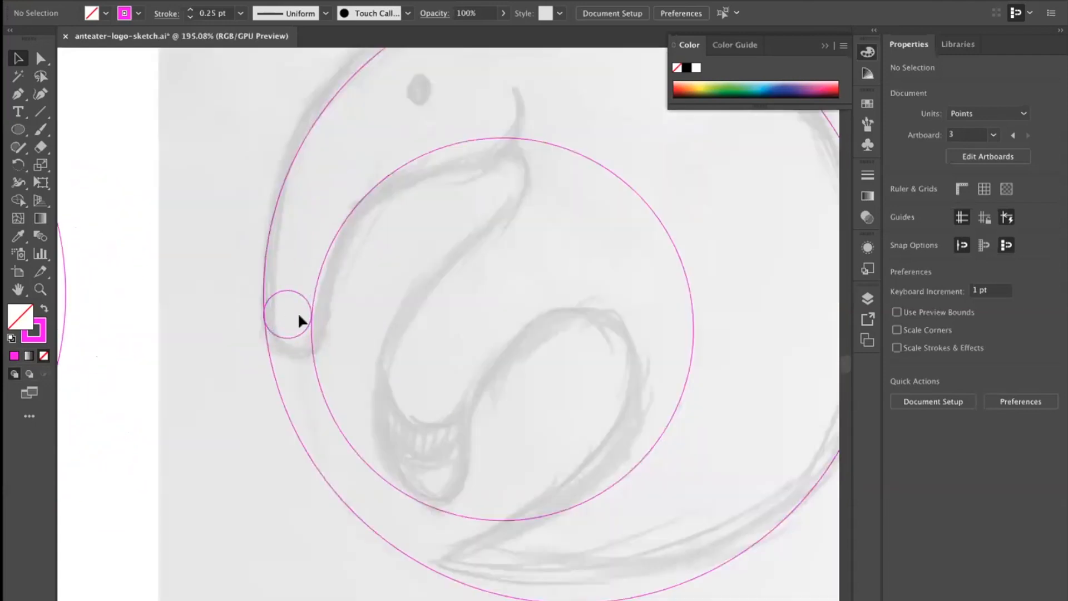
{"action": "left_click", "coordinate": [310, 316]}
{"action": "left_click", "coordinate": [260, 259]}
{"action": "left_click", "coordinate": [320, 271]}
{"action": "left_click", "coordinate": [270, 297]}
{"action": "left_click", "coordinate": [263, 273]}
{"action": "left_click", "coordinate": [371, 290]}
{"action": "scroll", "coordinate": [334, 303], "scroll_direction": "down", "scroll_amount": 3}
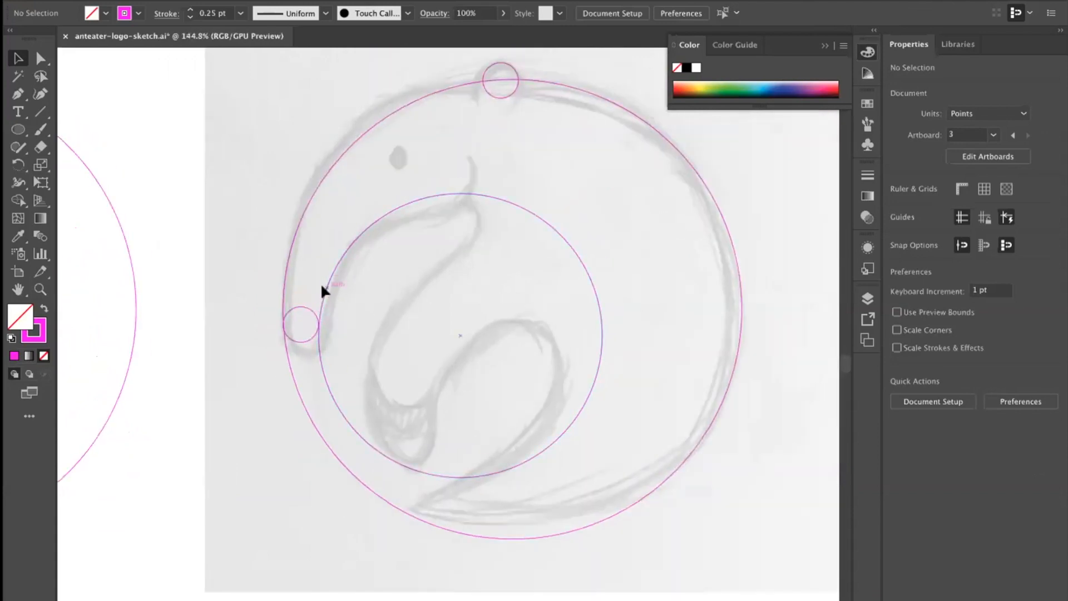
Select the body, ear and inner snout circles over the sketch and switch the artwork to outline view.
{"action": "left_click_drag", "start_coordinate": [461, 324], "coordinate": [418, 330]}
{"action": "left_click_drag", "start_coordinate": [469, 319], "coordinate": [423, 328]}
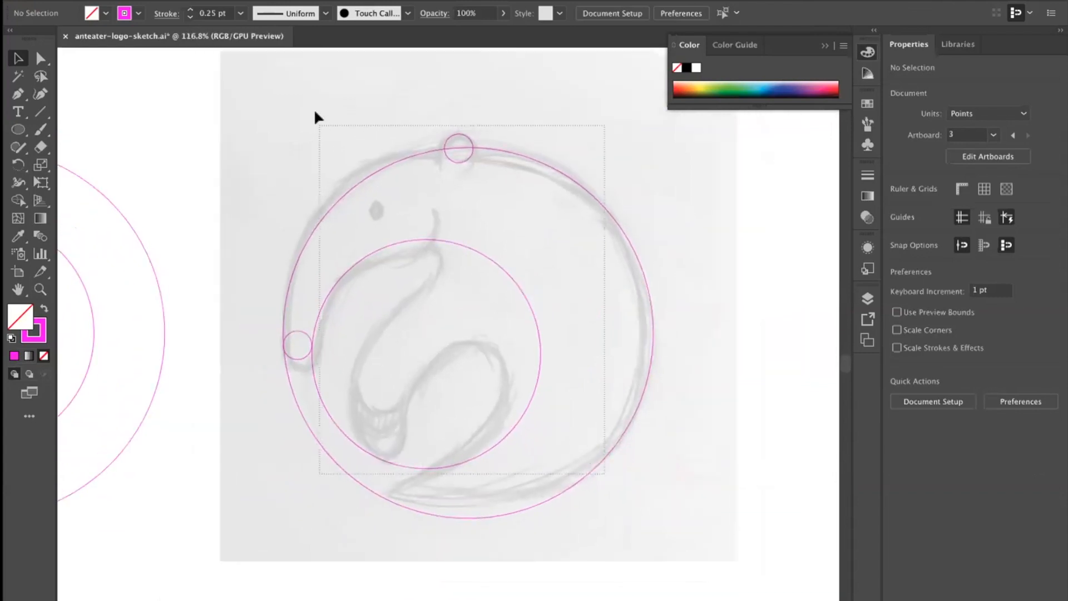
{"action": "left_click_drag", "start_coordinate": [315, 113], "coordinate": [336, 135]}
{"action": "scroll", "coordinate": [336, 137], "scroll_direction": "up", "scroll_amount": 3}
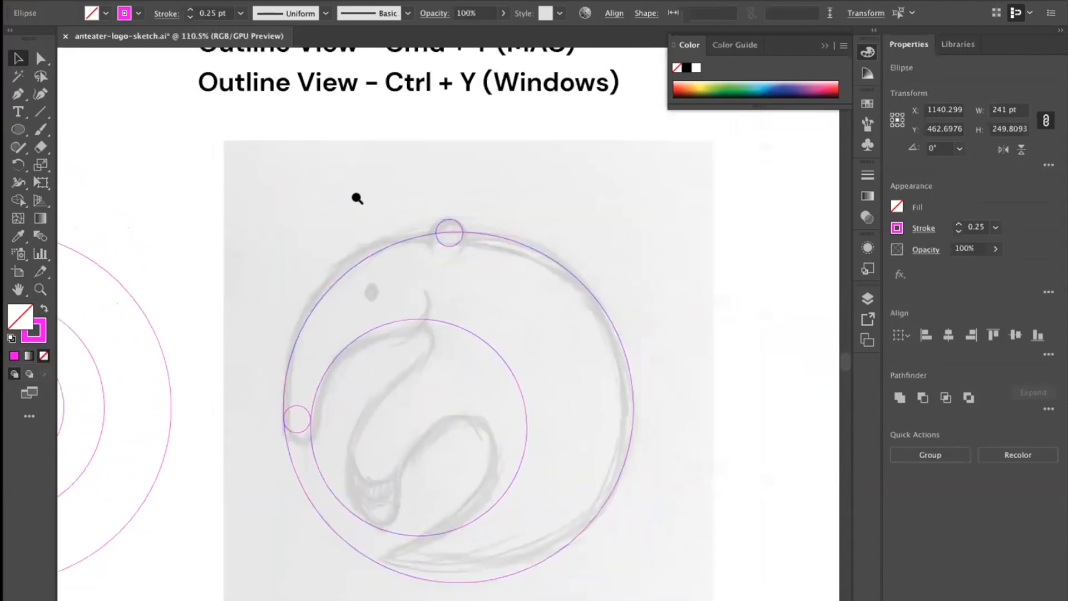
{"action": "scroll", "coordinate": [389, 195], "scroll_direction": "down", "scroll_amount": 1}
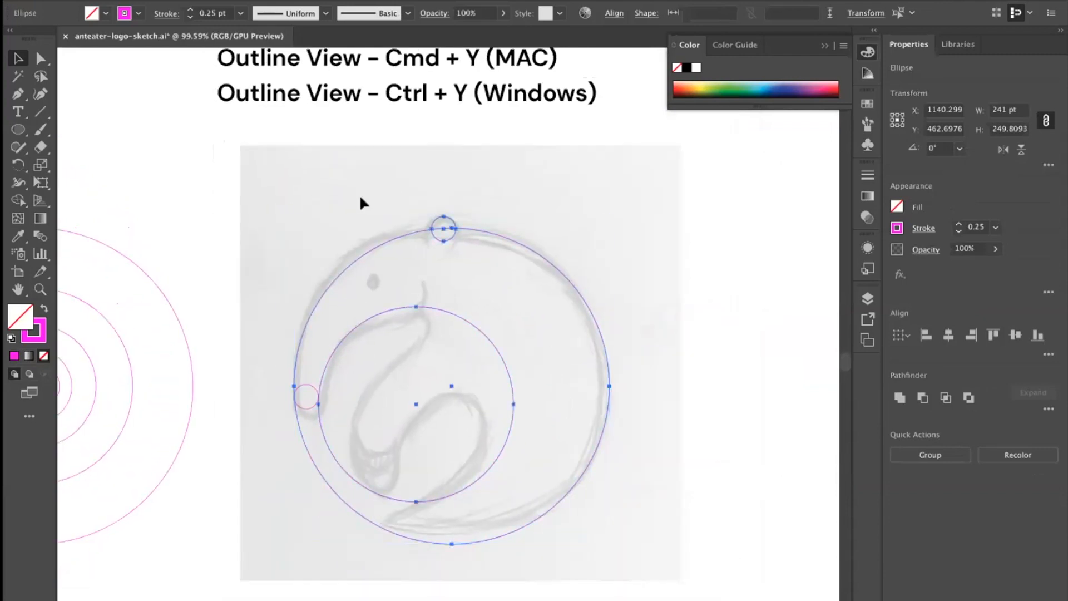
{"action": "key", "text": "super+y"}
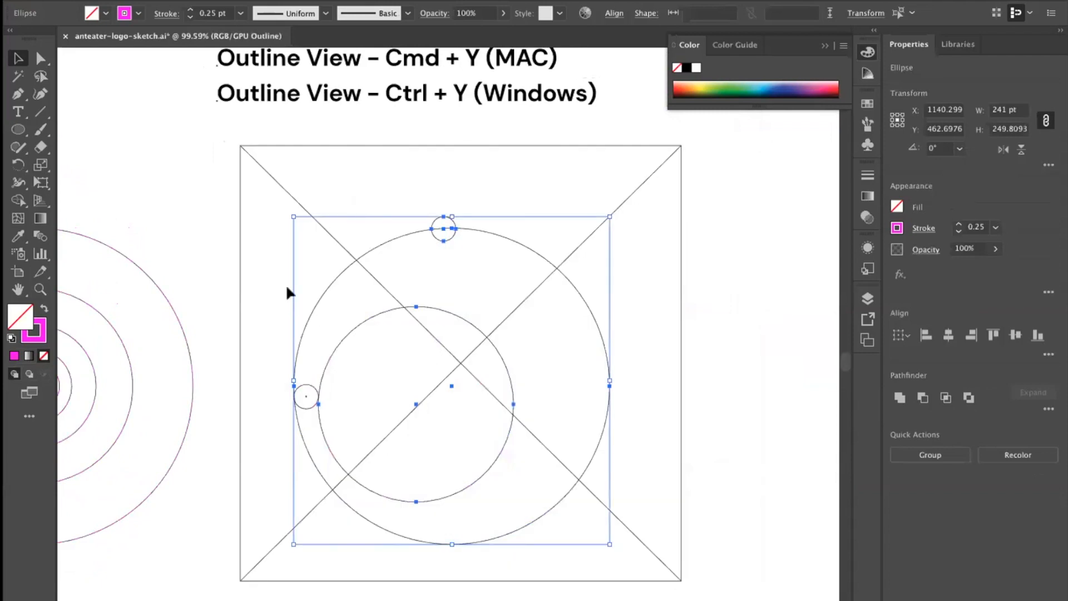
Inspect in outline view how closely the snout-tip circle meets the body circle and the snout's inner circle.
{"action": "scroll", "coordinate": [425, 299], "scroll_direction": "down", "scroll_amount": 3}
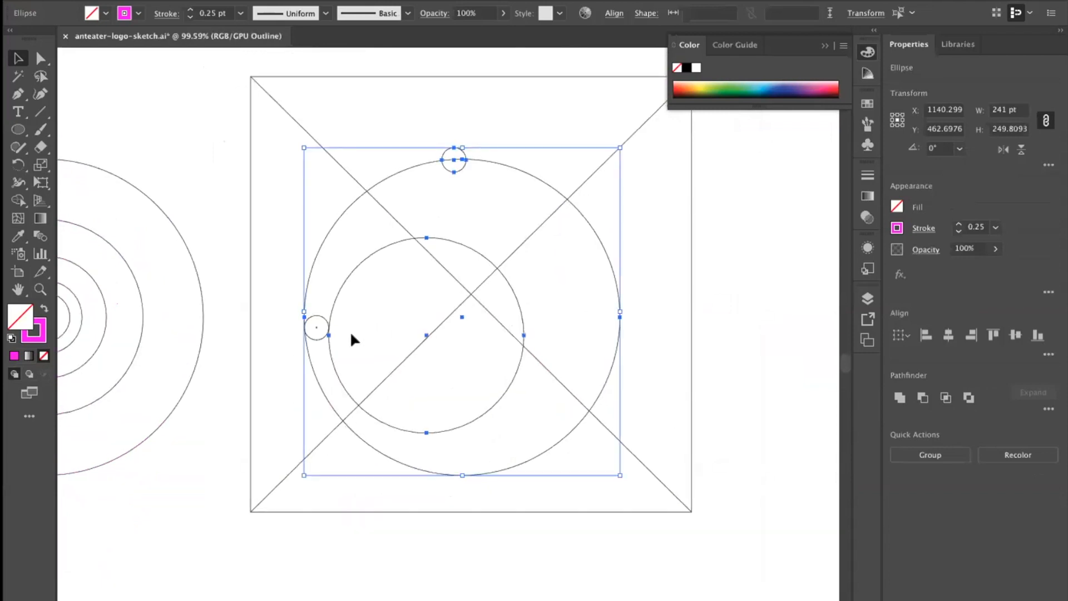
{"action": "scroll", "coordinate": [356, 330], "scroll_direction": "up", "scroll_amount": 6}
{"action": "scroll", "coordinate": [362, 318], "scroll_direction": "up", "scroll_amount": 8}
{"action": "scroll", "coordinate": [360, 302], "scroll_direction": "up", "scroll_amount": 3}
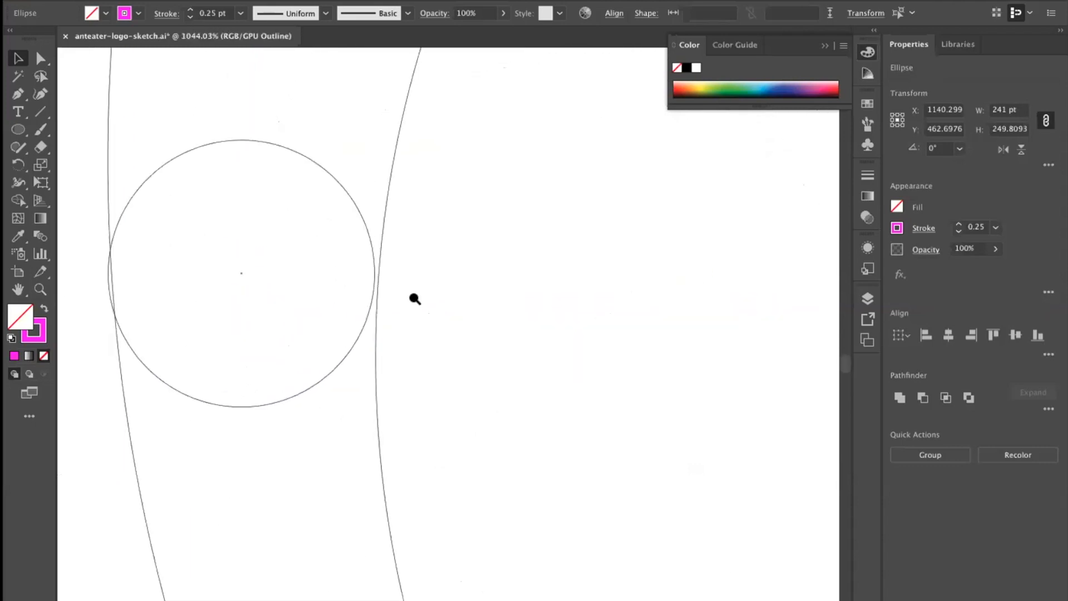
{"action": "left_click_drag", "start_coordinate": [329, 303], "coordinate": [468, 310]}
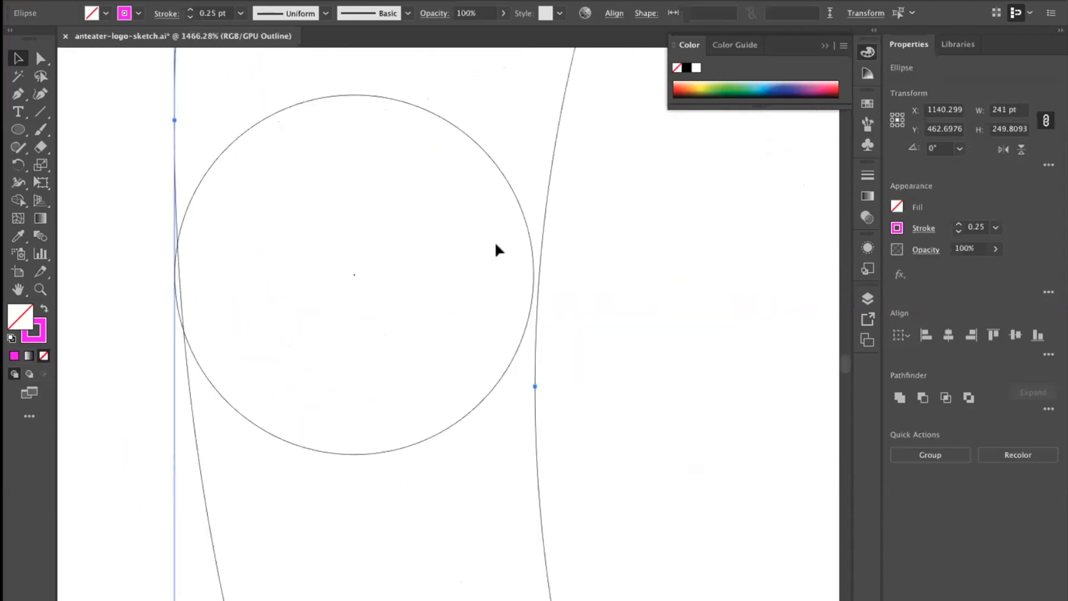
{"action": "scroll", "coordinate": [604, 193], "scroll_direction": "down", "scroll_amount": 5}
{"action": "scroll", "coordinate": [598, 220], "scroll_direction": "down", "scroll_amount": 5}
{"action": "left_click_drag", "start_coordinate": [603, 232], "coordinate": [505, 272]}
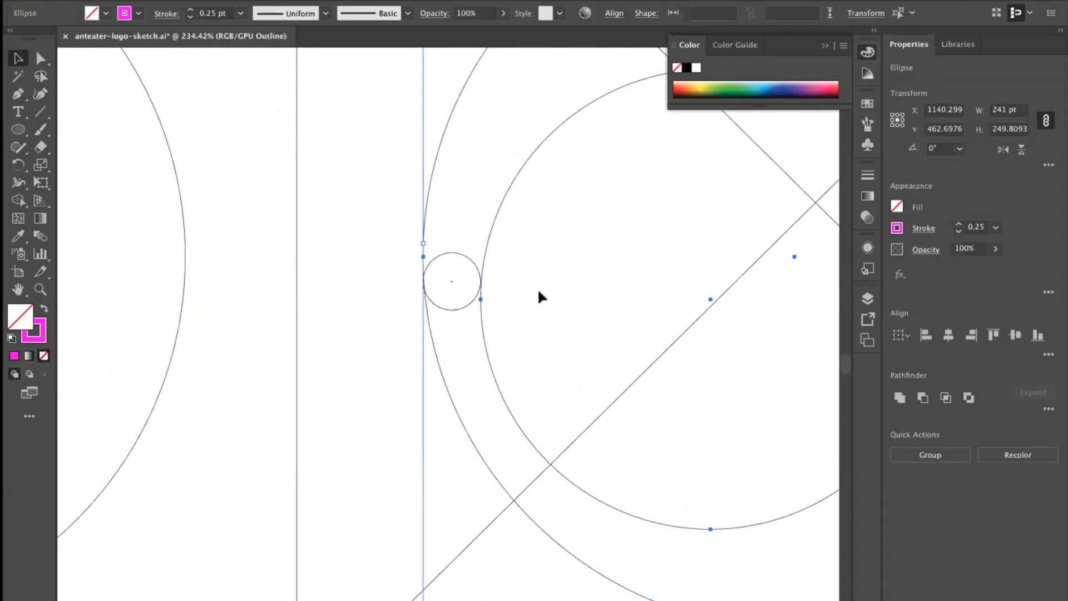
{"action": "left_click_drag", "start_coordinate": [463, 291], "coordinate": [569, 283]}
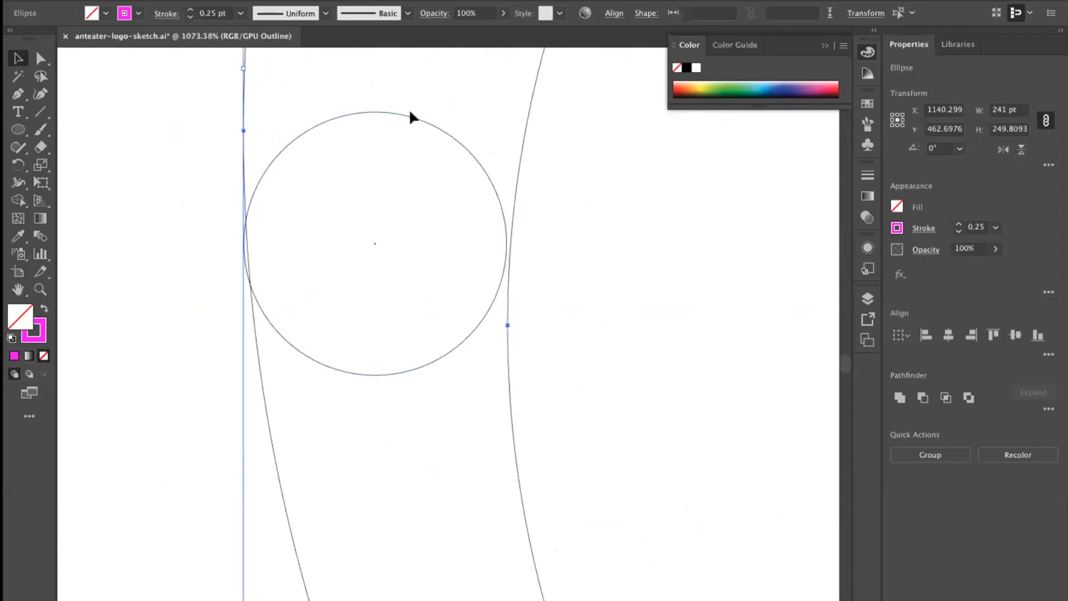
{"action": "left_click", "coordinate": [409, 108]}
{"action": "double_click", "coordinate": [444, 130]}
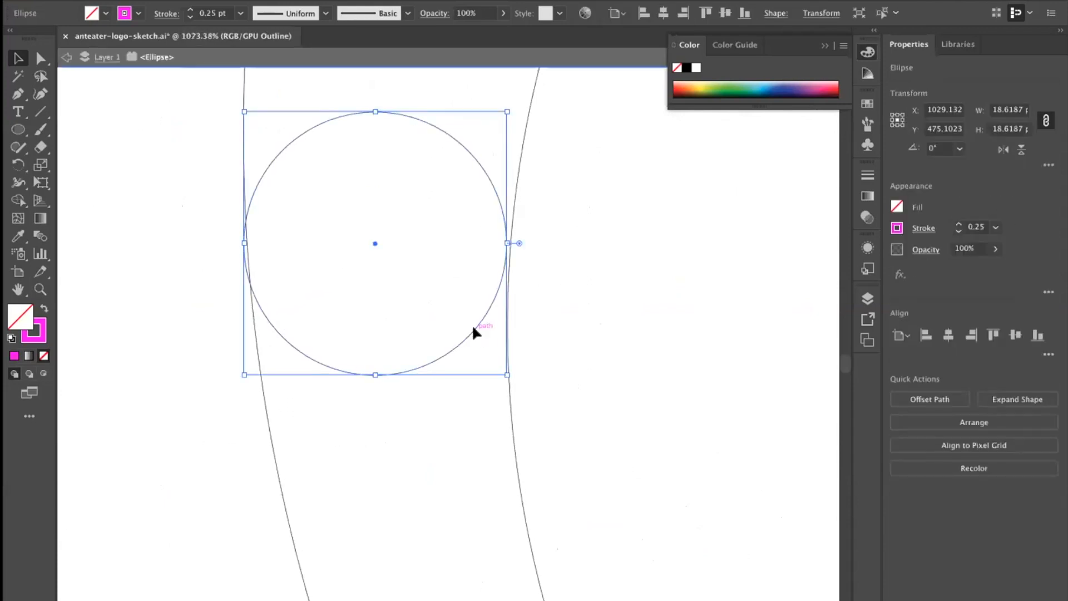
{"action": "left_click_drag", "start_coordinate": [479, 328], "coordinate": [476, 319]}
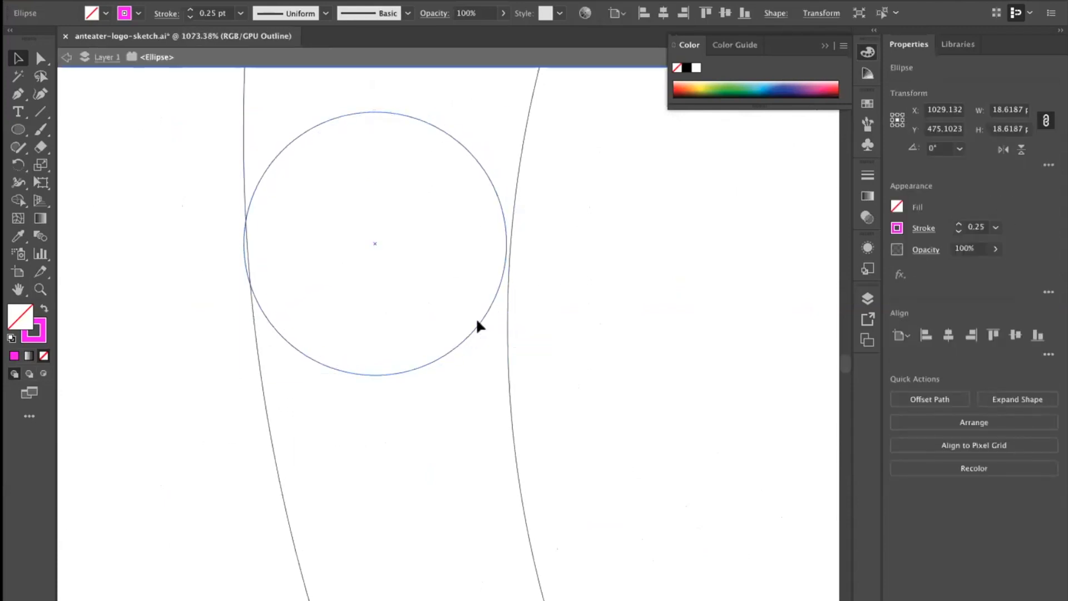
{"action": "left_click", "coordinate": [577, 309]}
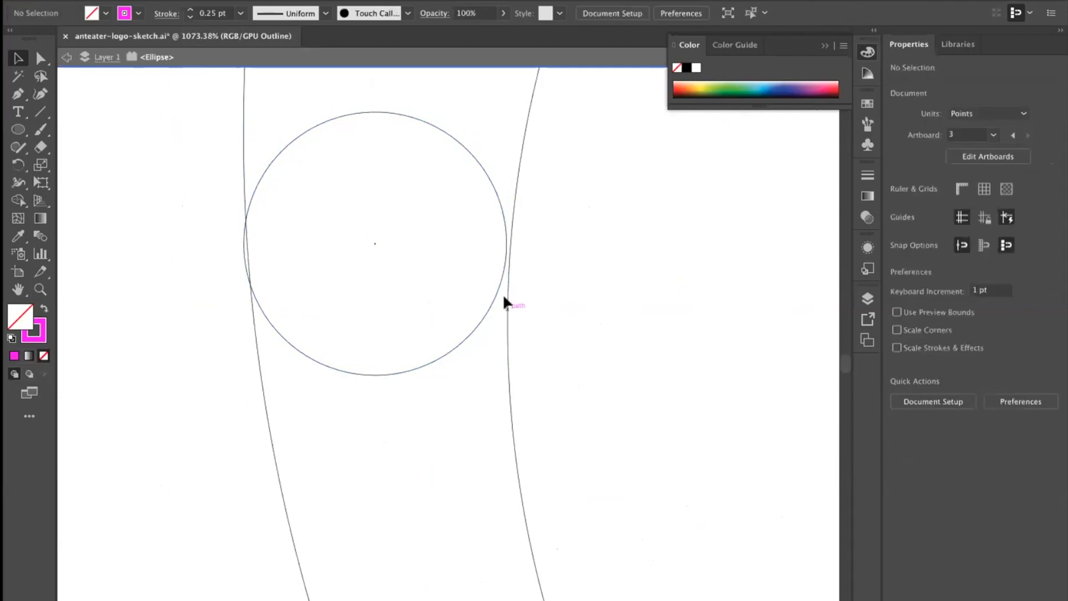
{"action": "key", "text": "Escape"}
Shift the snout's inner circle upward to bring its left edge closer to the snout-tip circle.
{"action": "left_click", "coordinate": [502, 274]}
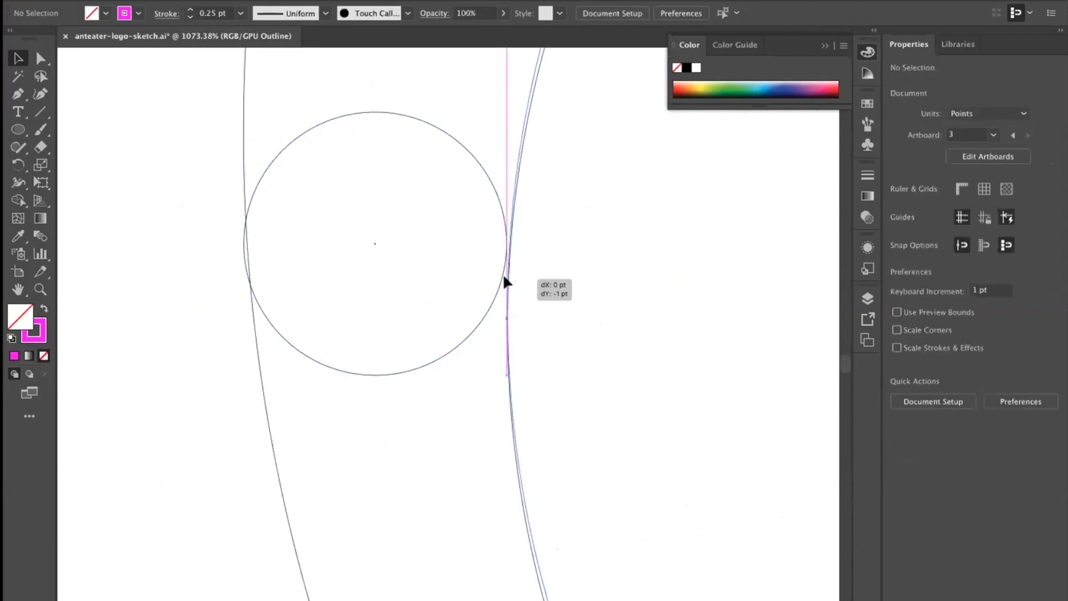
{"action": "left_click_drag", "start_coordinate": [544, 273], "coordinate": [669, 269]}
{"action": "left_click", "coordinate": [554, 245], "text": "super"}
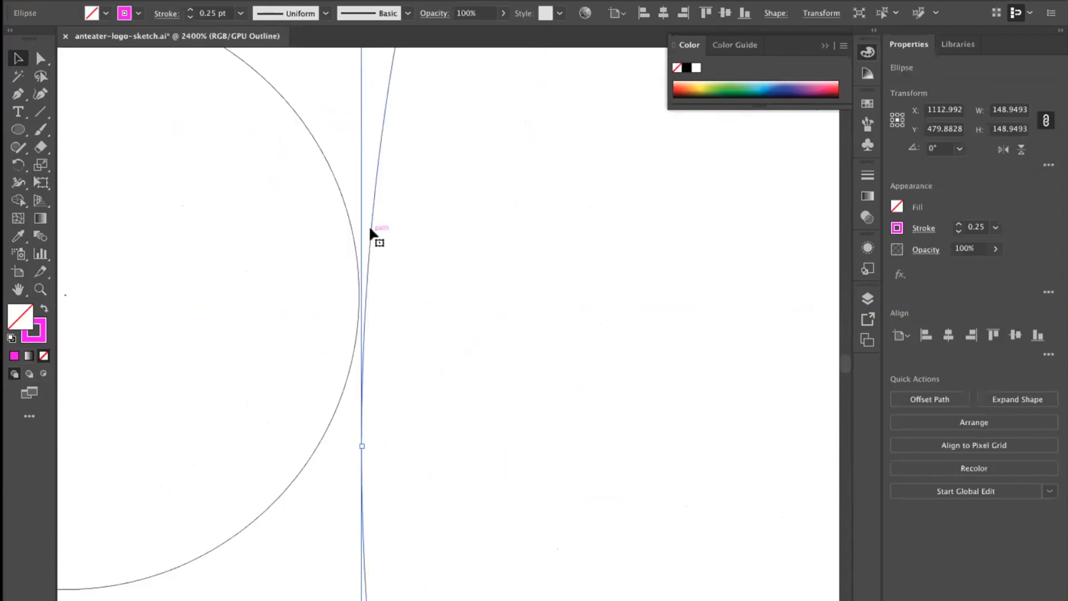
{"action": "left_click_drag", "start_coordinate": [366, 224], "coordinate": [361, 167]}
{"action": "left_click", "coordinate": [417, 244]}
{"action": "left_click_drag", "start_coordinate": [352, 312], "coordinate": [428, 311]}
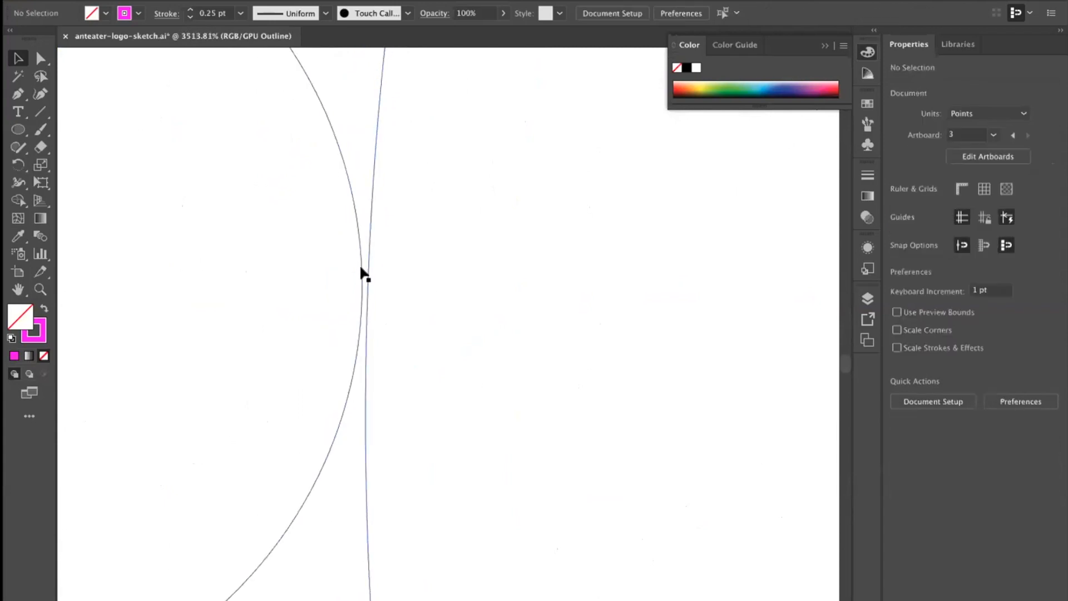
Move the snout-tip circle down 1 pt between the body circle and the snout's inner circle.
{"action": "left_click", "coordinate": [359, 259]}
{"action": "scroll", "coordinate": [352, 204], "scroll_direction": "up", "scroll_amount": 3}
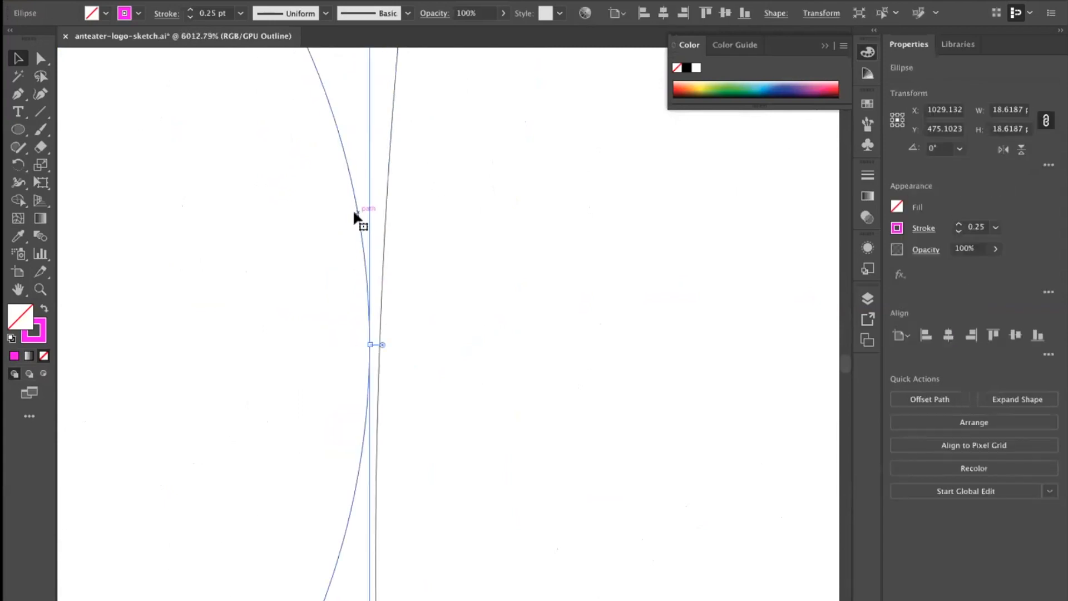
{"action": "left_click", "coordinate": [375, 219]}
{"action": "left_click", "coordinate": [355, 197]}
{"action": "scroll", "coordinate": [380, 239], "scroll_direction": "down", "scroll_amount": 5}
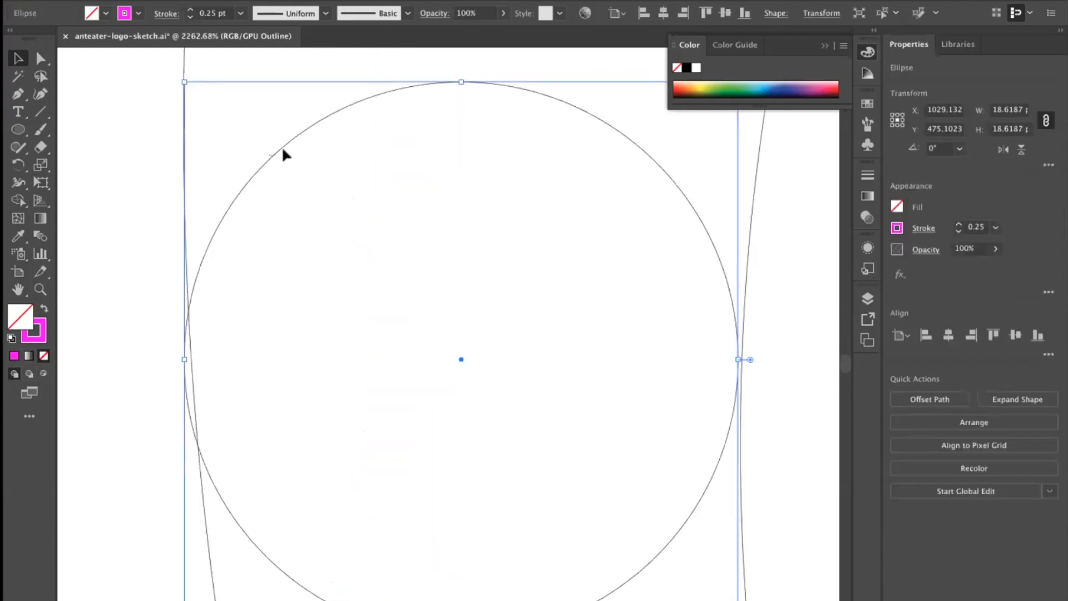
{"action": "scroll", "coordinate": [315, 137], "scroll_direction": "down", "scroll_amount": 5}
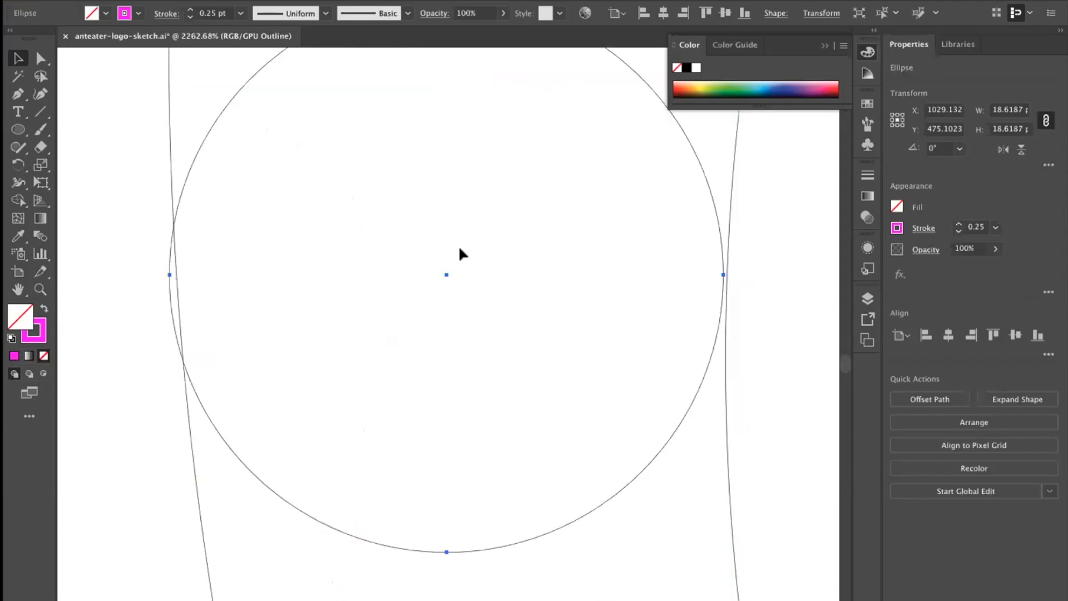
{"action": "left_click_drag", "start_coordinate": [519, 470], "coordinate": [620, 500]}
Move the snout's inner circle further up to Y 471.8849, keeping its left edge beside the snout-tip circle.
{"action": "left_click", "coordinate": [727, 410]}
{"action": "left_click_drag", "start_coordinate": [718, 410], "coordinate": [714, 369]}
{"action": "left_click", "coordinate": [726, 379]}
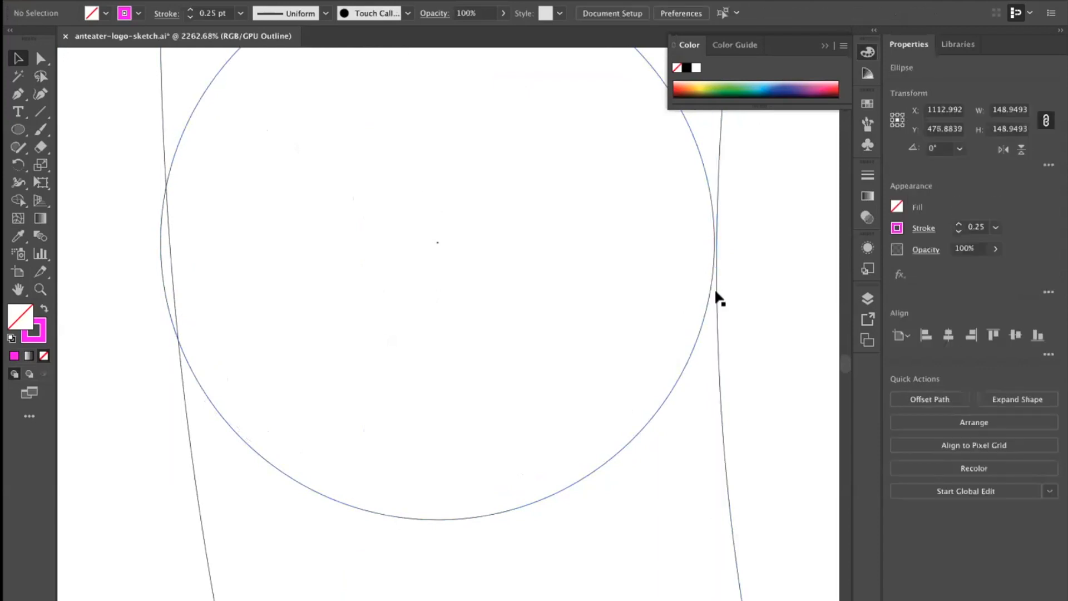
{"action": "left_click_drag", "start_coordinate": [713, 289], "coordinate": [703, 180]}
{"action": "left_click", "coordinate": [736, 282]}
{"action": "left_click", "coordinate": [732, 274]}
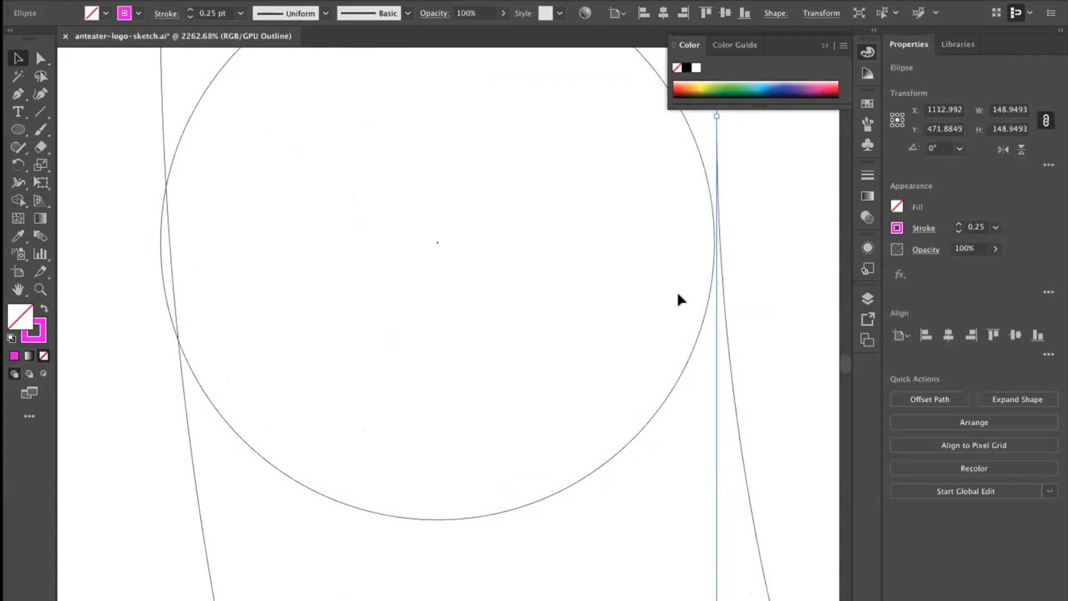
Select the snout-tip circle and turn off Snap to Pixel for the document.
{"action": "double_click", "coordinate": [180, 349]}
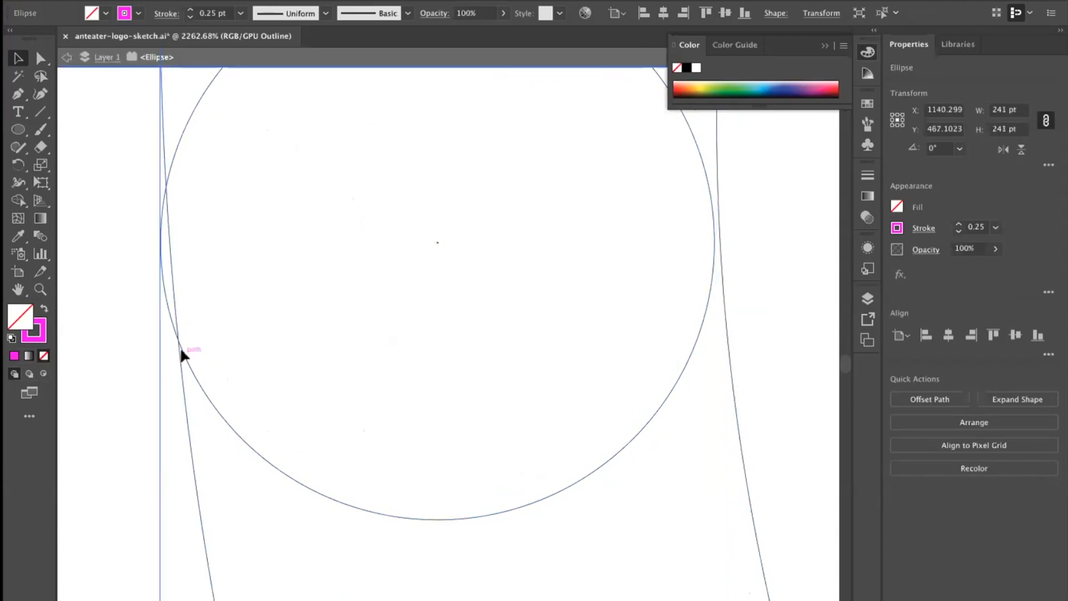
{"action": "key", "text": "Escape"}
{"action": "left_click", "coordinate": [194, 352]}
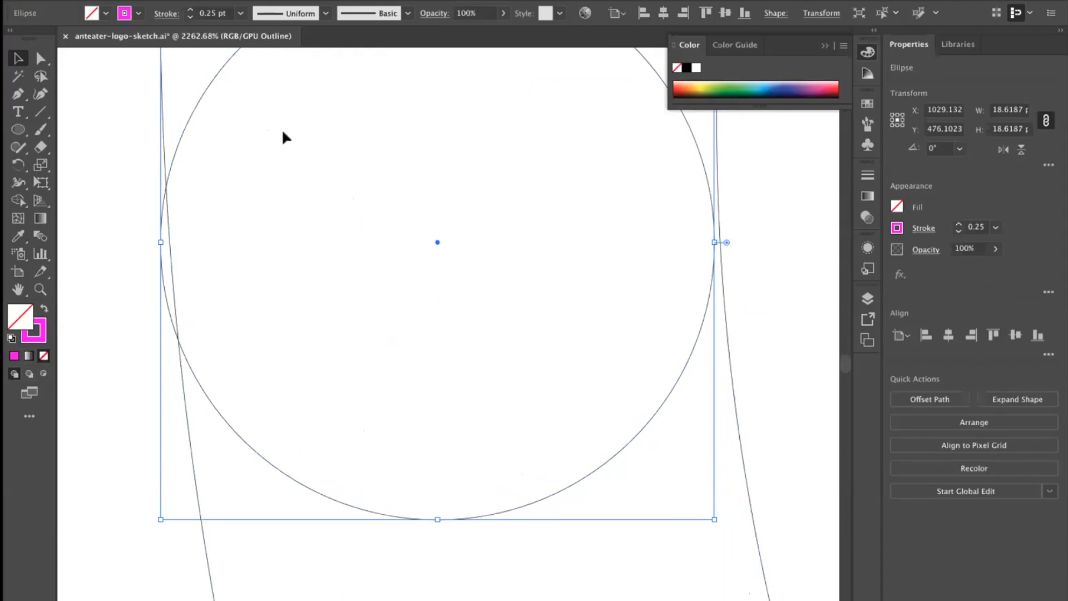
{"action": "left_click", "coordinate": [346, 1]}
{"action": "left_click", "coordinate": [346, 1]}
{"action": "left_click", "coordinate": [346, 1]}
{"action": "scroll", "coordinate": [391, 433], "scroll_direction": "down", "scroll_amount": 2}
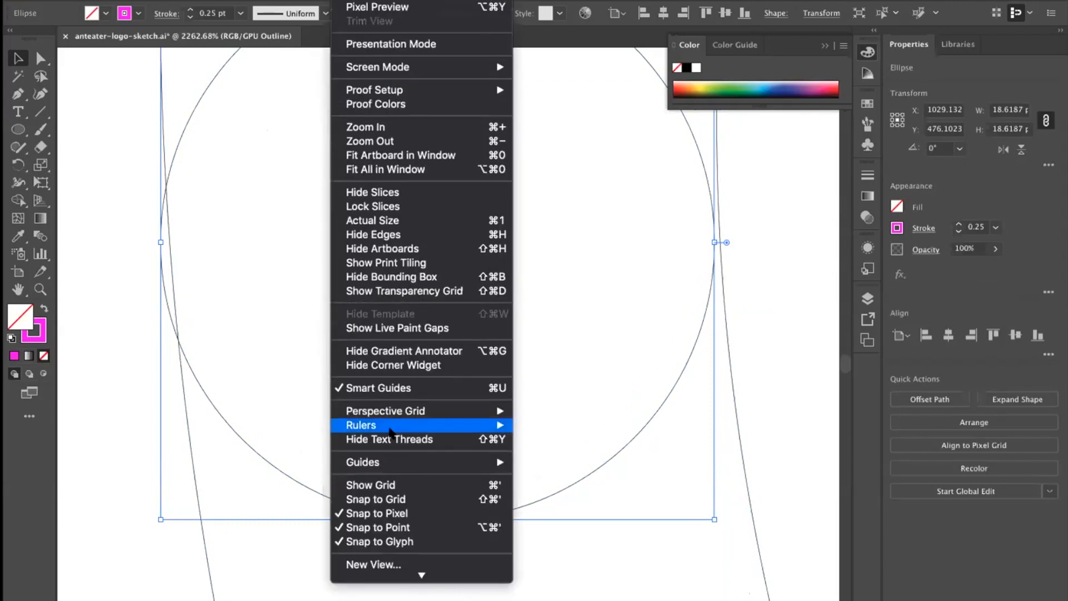
{"action": "left_click", "coordinate": [401, 507]}
Move the snout-tip circle right to X 1029.461, fitting its left side against the inside of the body circle.
{"action": "left_click", "coordinate": [164, 324]}
{"action": "left_click_drag", "start_coordinate": [172, 325], "coordinate": [180, 323]}
{"action": "scroll", "coordinate": [759, 325], "scroll_direction": "down", "scroll_amount": 1}
{"action": "left_click_drag", "start_coordinate": [746, 246], "coordinate": [752, 317]}
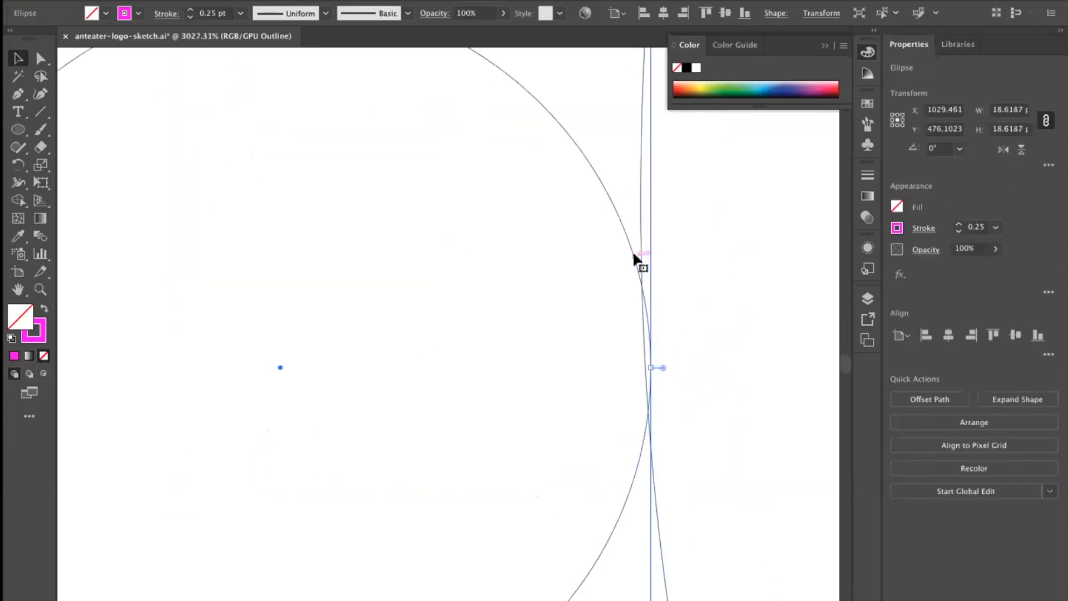
Fine-tune the position of the snout's inner circle so its left edge just touches the snout-tip circle.
{"action": "left_click_drag", "start_coordinate": [637, 246], "coordinate": [689, 301]}
{"action": "left_click", "coordinate": [665, 369]}
{"action": "left_click_drag", "start_coordinate": [666, 369], "coordinate": [723, 368]}
{"action": "left_click_drag", "start_coordinate": [616, 363], "coordinate": [768, 333]}
{"action": "left_click_drag", "start_coordinate": [669, 329], "coordinate": [822, 280]}
{"action": "left_click", "coordinate": [617, 318]}
{"action": "left_click", "coordinate": [650, 262]}
{"action": "left_click", "coordinate": [649, 257]}
{"action": "mouse_move", "coordinate": [648, 259]}
{"action": "left_mouse_down"}
{"action": "mouse_move", "coordinate": [644, 238]}
{"action": "mouse_move", "coordinate": [640, 266]}
{"action": "left_mouse_up"}
{"action": "left_click", "coordinate": [704, 339]}
Examine at very high magnification where the snout-tip circle meets the body circle, and review the whole circle arrangement.
{"action": "left_click", "coordinate": [552, 307]}
{"action": "left_click_drag", "start_coordinate": [531, 331], "coordinate": [478, 343]}
{"action": "left_click_drag", "start_coordinate": [594, 343], "coordinate": [554, 351]}
{"action": "left_click_drag", "start_coordinate": [320, 366], "coordinate": [364, 361]}
{"action": "left_click", "coordinate": [349, 336]}
{"action": "left_click", "coordinate": [262, 318]}
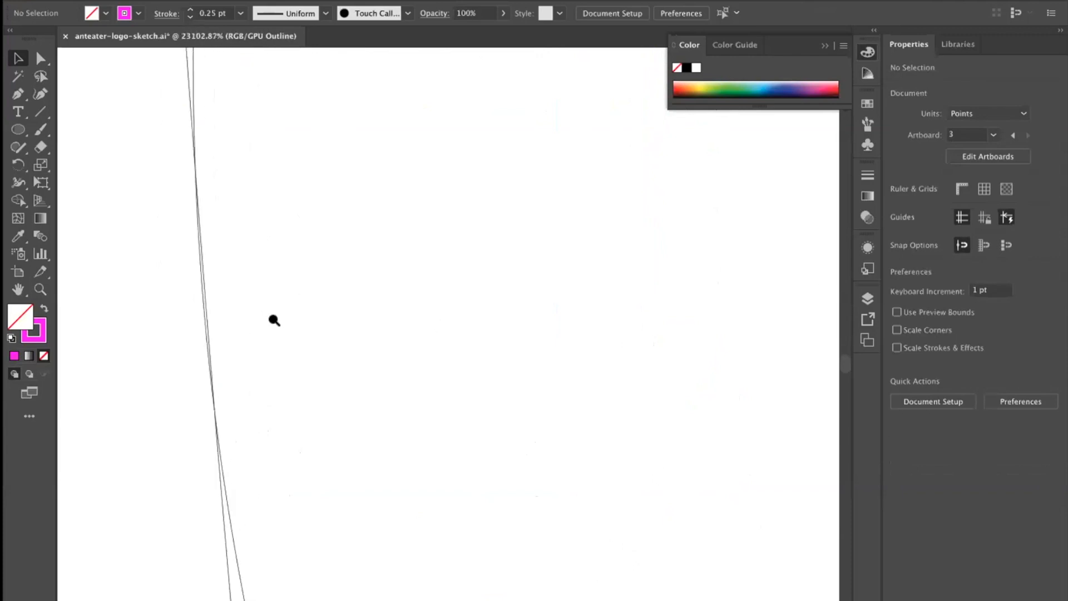
{"action": "left_click", "coordinate": [377, 303]}
{"action": "left_click_drag", "start_coordinate": [243, 321], "coordinate": [173, 338]}
{"action": "left_click_drag", "start_coordinate": [499, 318], "coordinate": [412, 346]}
{"action": "left_click_drag", "start_coordinate": [638, 311], "coordinate": [489, 359]}
{"action": "left_click_drag", "start_coordinate": [441, 324], "coordinate": [114, 365]}
{"action": "left_click_drag", "start_coordinate": [667, 299], "coordinate": [424, 347]}
{"action": "left_click_drag", "start_coordinate": [619, 300], "coordinate": [412, 342]}
{"action": "left_click_drag", "start_coordinate": [560, 323], "coordinate": [417, 336]}
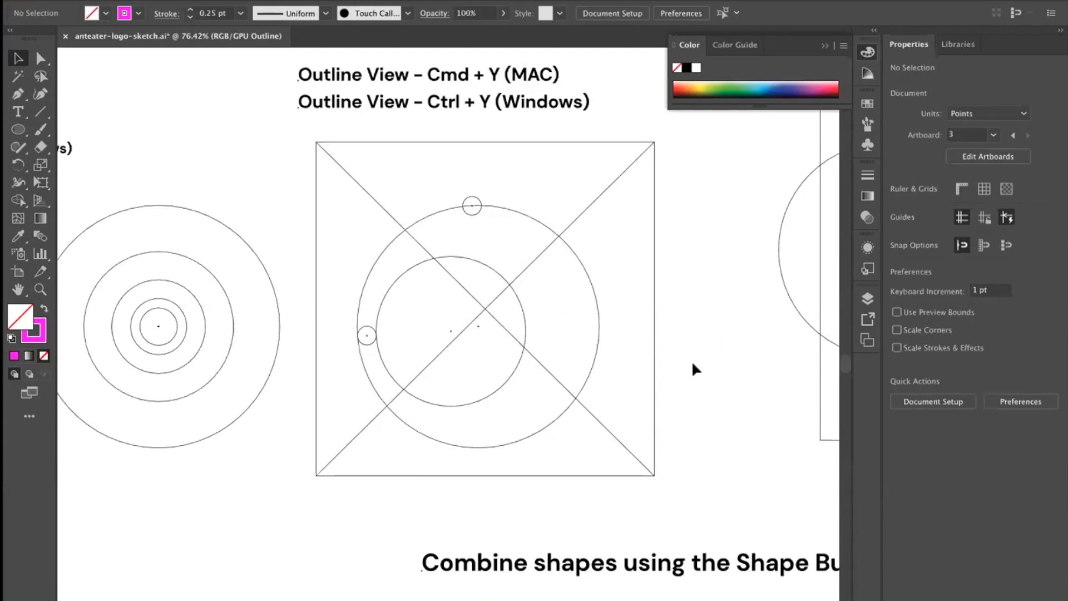
Switch the artwork from outline view back to preview.
{"action": "scroll", "coordinate": [677, 349], "scroll_direction": "right", "scroll_amount": 3}
{"action": "scroll", "coordinate": [677, 348], "scroll_direction": "up", "scroll_amount": 2}
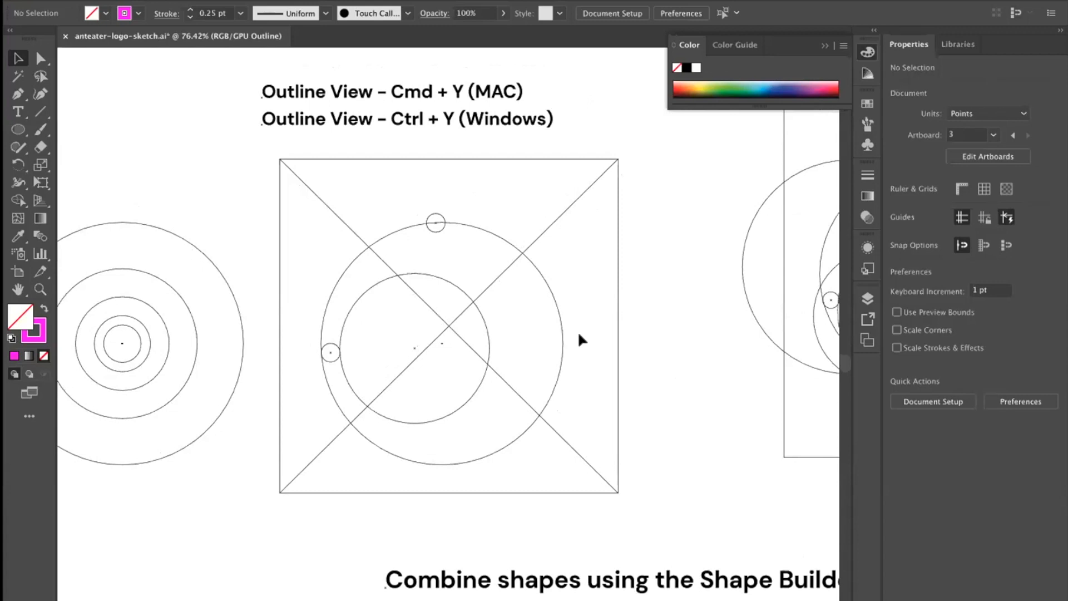
{"action": "key", "text": "ctrl+y"}
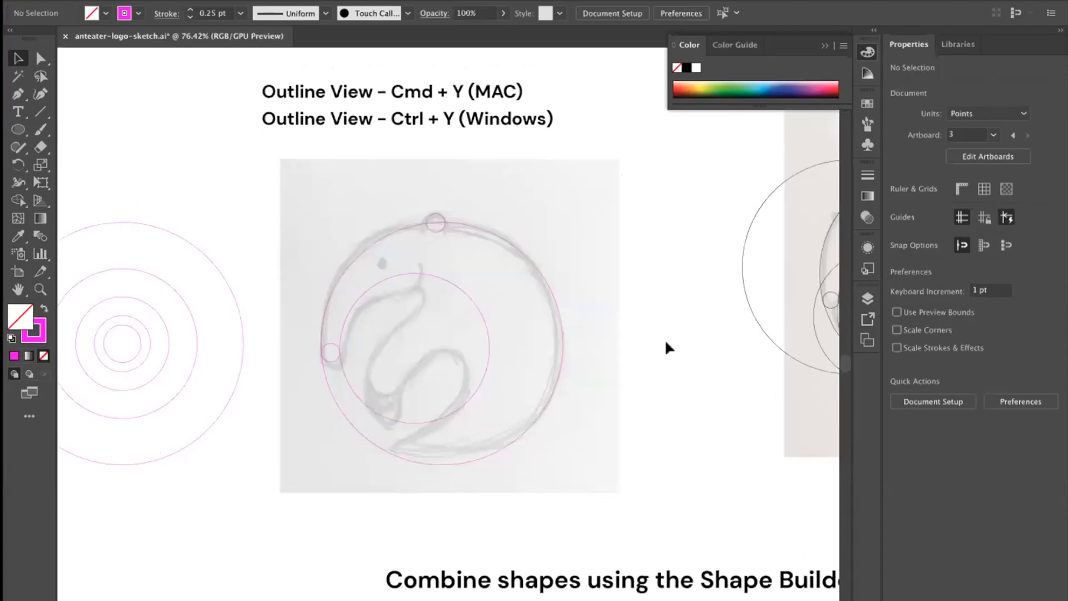
{"action": "left_click_drag", "start_coordinate": [557, 428], "coordinate": [655, 432]}
Try to isolate the snout region above the snout-tip circle with the Shape Builder tool, using all four circles over the sketch.
{"action": "left_click", "coordinate": [280, 298]}
{"action": "left_click", "coordinate": [208, 131]}
{"action": "mouse_move", "coordinate": [215, 104]}
{"action": "left_mouse_down"}
{"action": "mouse_move", "coordinate": [564, 487]}
{"action": "mouse_move", "coordinate": [599, 508]}
{"action": "mouse_move", "coordinate": [613, 462]}
{"action": "left_mouse_up"}
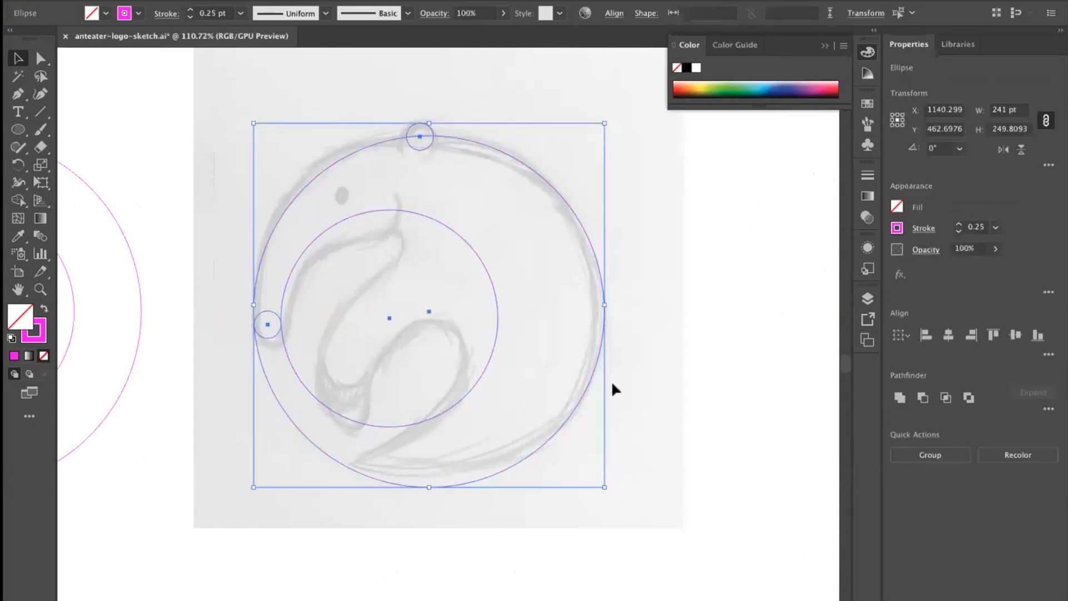
{"action": "key", "text": "shift+m"}
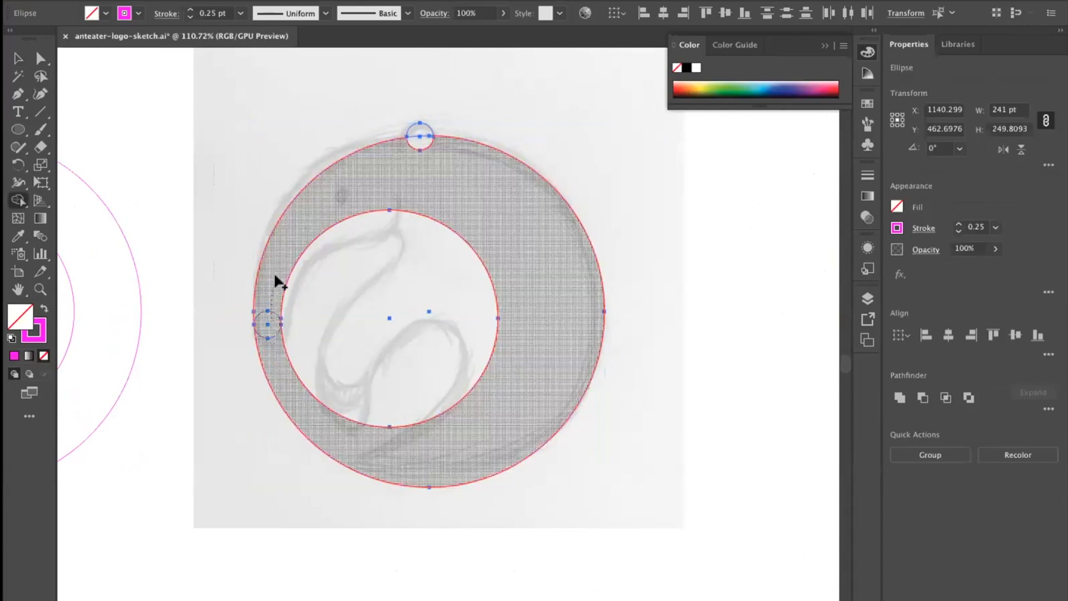
{"action": "mouse_move", "coordinate": [273, 277]}
{"action": "left_mouse_down"}
{"action": "mouse_move", "coordinate": [265, 303]}
{"action": "mouse_move", "coordinate": [277, 318]}
{"action": "left_mouse_up"}
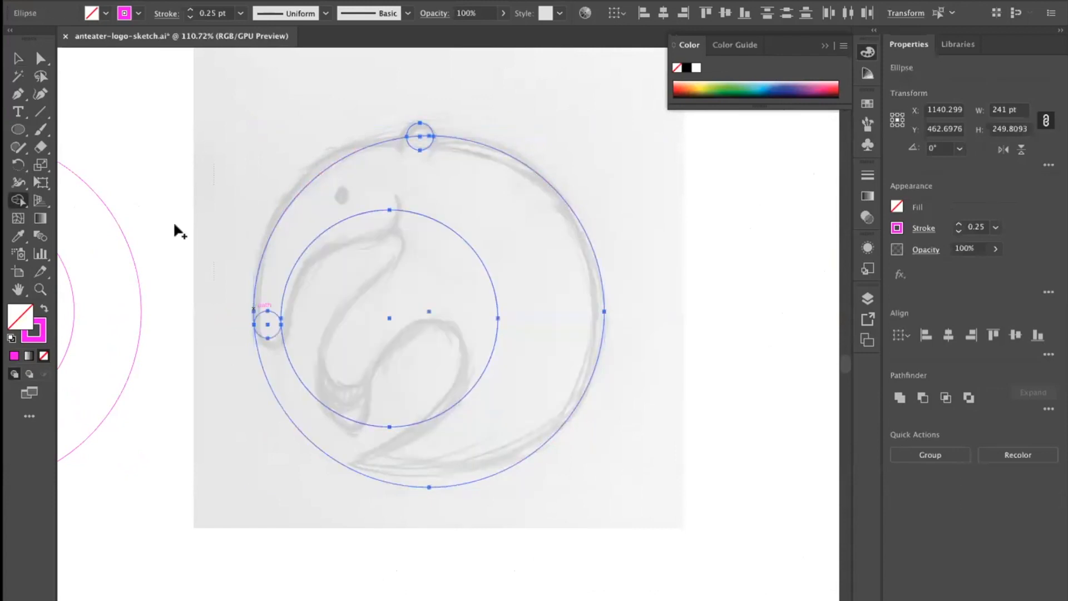
{"action": "left_click", "coordinate": [17, 58]}
{"action": "left_click", "coordinate": [66, 63]}
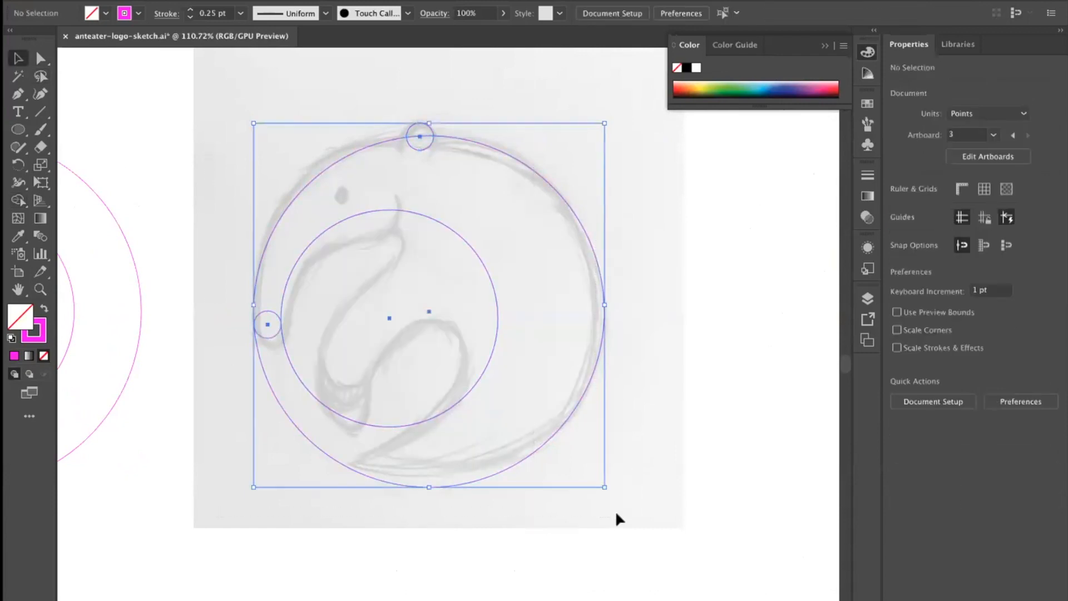
Fine-tune the circle positions in outline view where the snout-tip circle meets the body circle and the snout's inner circle.
{"action": "key", "text": "super+y"}
{"action": "left_click", "coordinate": [285, 310], "text": "super"}
{"action": "left_click", "coordinate": [259, 349], "text": "super"}
{"action": "left_click_drag", "start_coordinate": [260, 352], "coordinate": [559, 290]}
{"action": "left_click", "coordinate": [527, 312], "text": "super"}
{"action": "left_click", "coordinate": [526, 295], "text": "super"}
{"action": "left_click_drag", "start_coordinate": [399, 254], "coordinate": [462, 246]}
{"action": "left_click_drag", "start_coordinate": [796, 225], "coordinate": [439, 309]}
{"action": "left_click_drag", "start_coordinate": [777, 243], "coordinate": [445, 301]}
{"action": "left_click_drag", "start_coordinate": [651, 250], "coordinate": [741, 278]}
{"action": "left_click_drag", "start_coordinate": [466, 391], "coordinate": [466, 380]}
{"action": "left_click", "coordinate": [555, 347]}
Refine the contact between the body circle and the left side of the snout-tip circle at high magnification, and return to preview view.
{"action": "left_click_drag", "start_coordinate": [313, 400], "coordinate": [200, 402]}
{"action": "left_click_drag", "start_coordinate": [276, 379], "coordinate": [360, 361]}
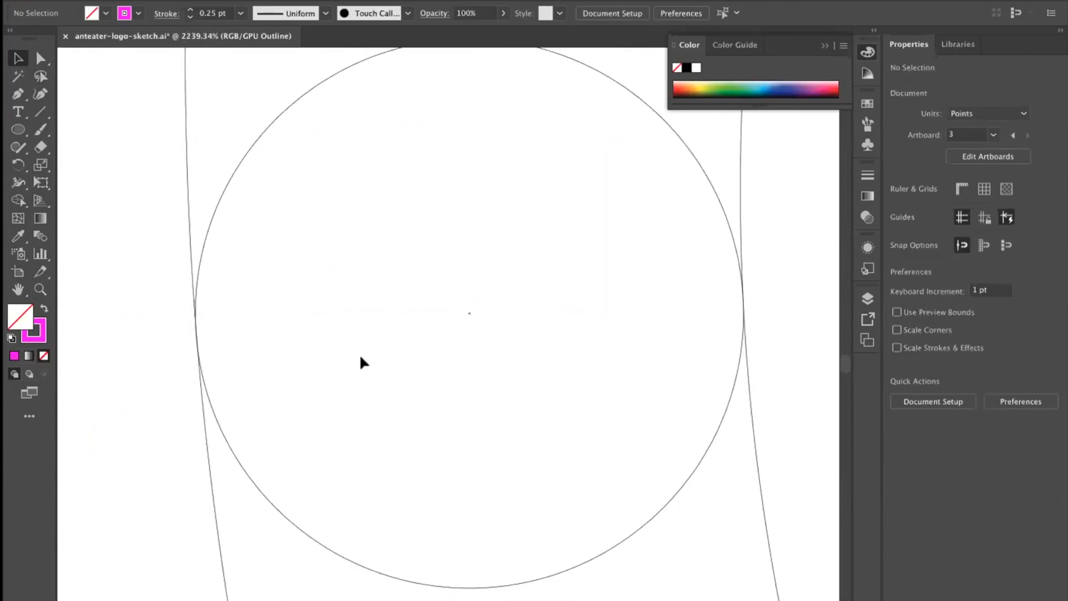
{"action": "left_click_drag", "start_coordinate": [262, 339], "coordinate": [371, 325]}
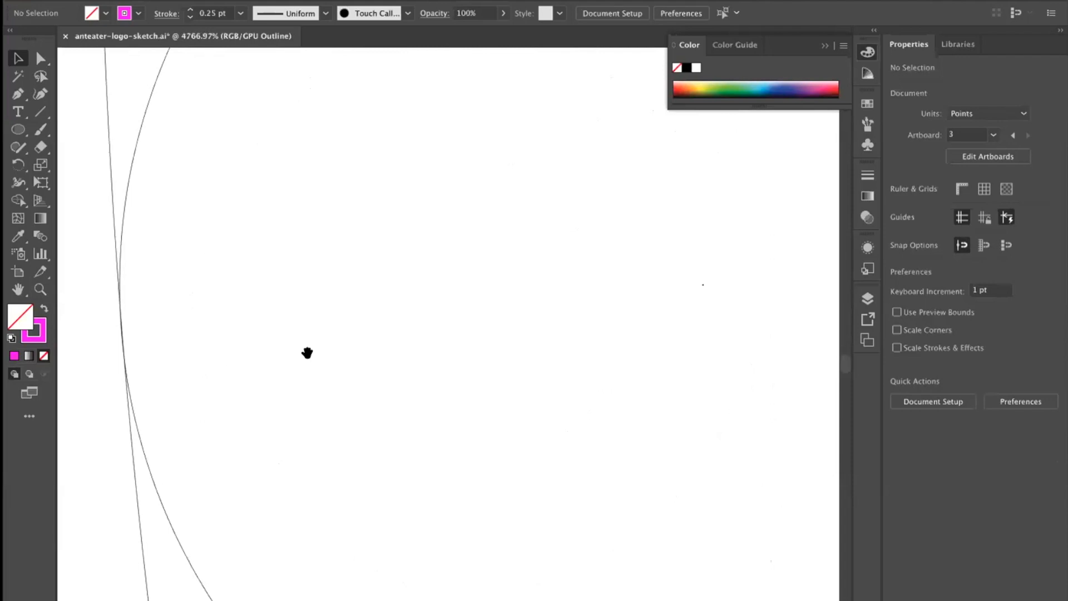
{"action": "left_click_drag", "start_coordinate": [119, 388], "coordinate": [529, 343]}
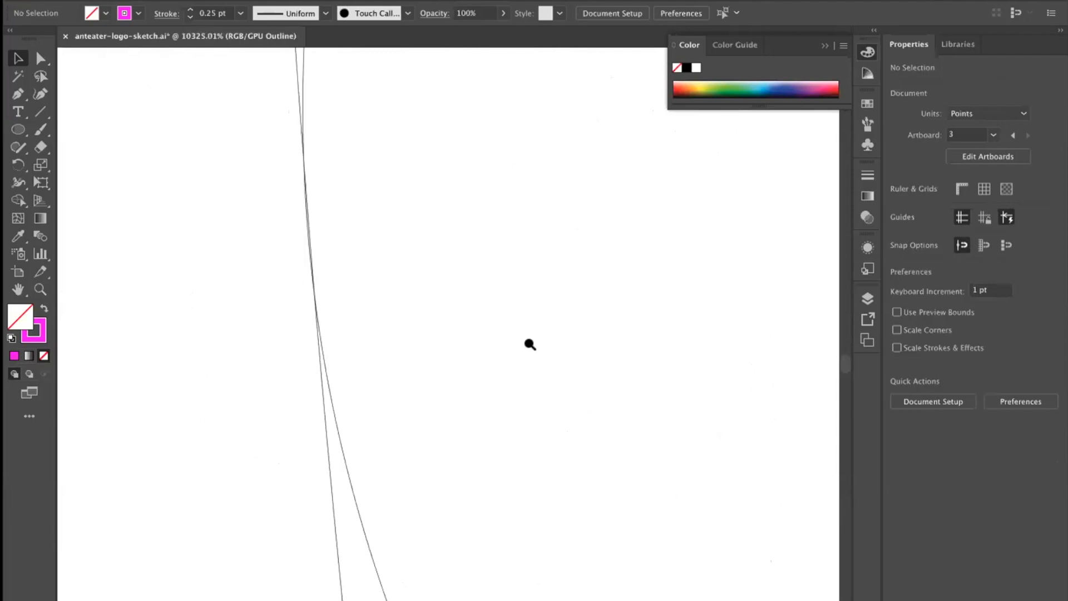
{"action": "left_click_drag", "start_coordinate": [325, 334], "coordinate": [328, 322]}
{"action": "left_click", "coordinate": [313, 326]}
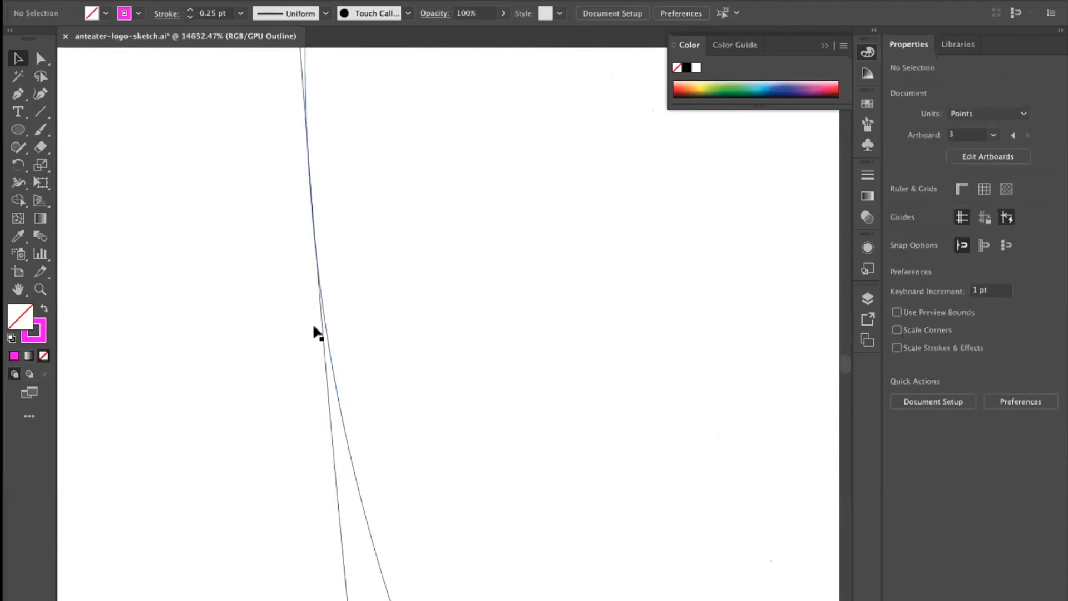
{"action": "left_click_drag", "start_coordinate": [411, 322], "coordinate": [267, 328]}
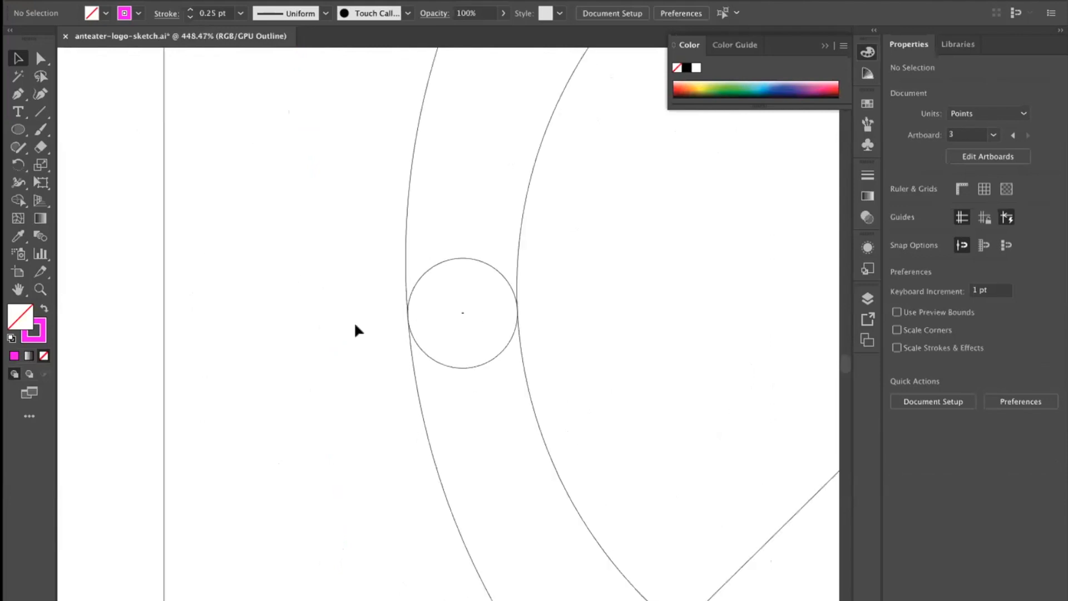
{"action": "left_click_drag", "start_coordinate": [592, 283], "coordinate": [445, 329]}
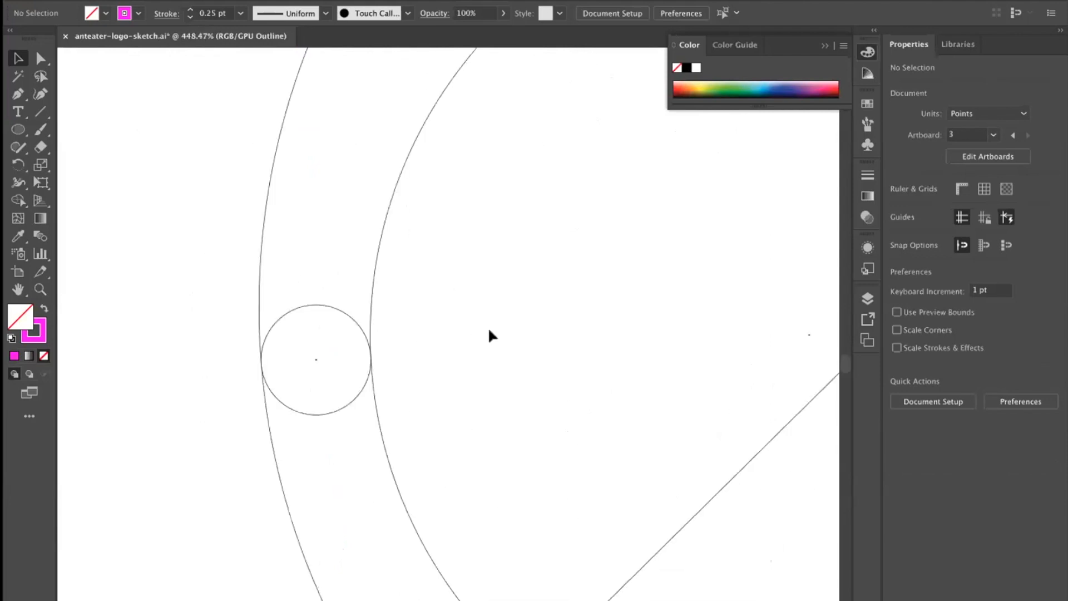
{"action": "left_click_drag", "start_coordinate": [615, 260], "coordinate": [450, 315]}
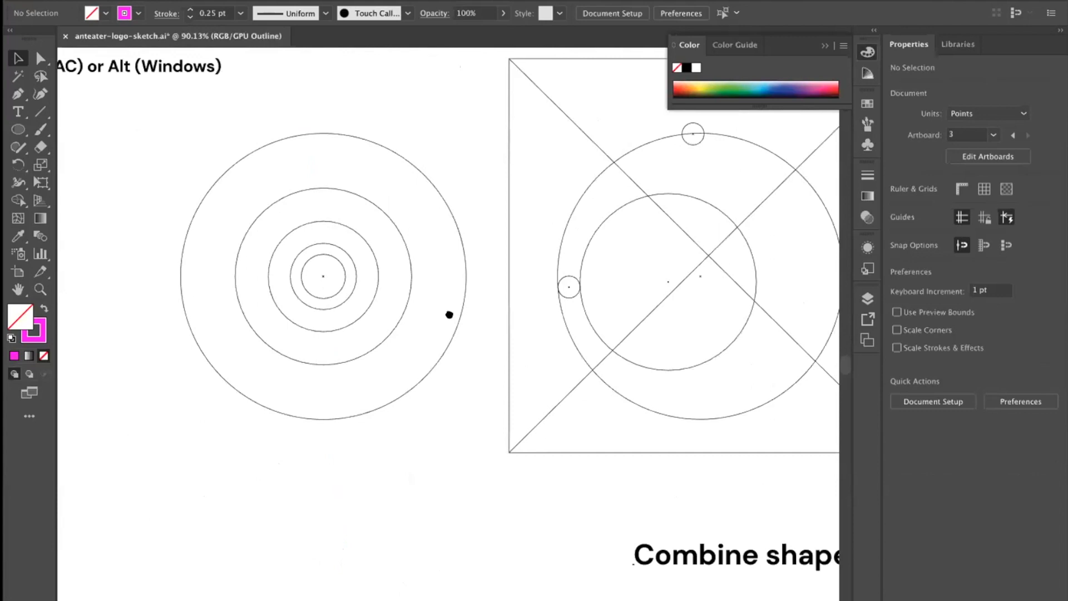
{"action": "scroll", "coordinate": [450, 315], "scroll_direction": "right", "scroll_amount": 5}
{"action": "key", "text": "ctrl+y"}
Try the Shape Builder tool again on the readjusted circles to split off the snout at its tip, and undo the attempt.
{"action": "left_click_drag", "start_coordinate": [389, 173], "coordinate": [673, 469]}
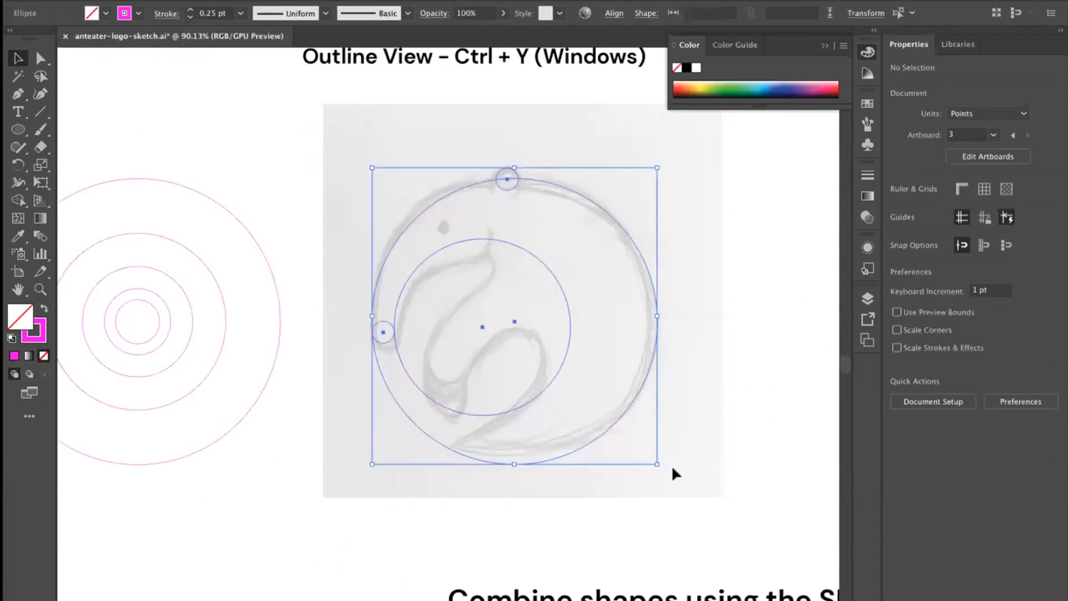
{"action": "key", "text": "shift+m"}
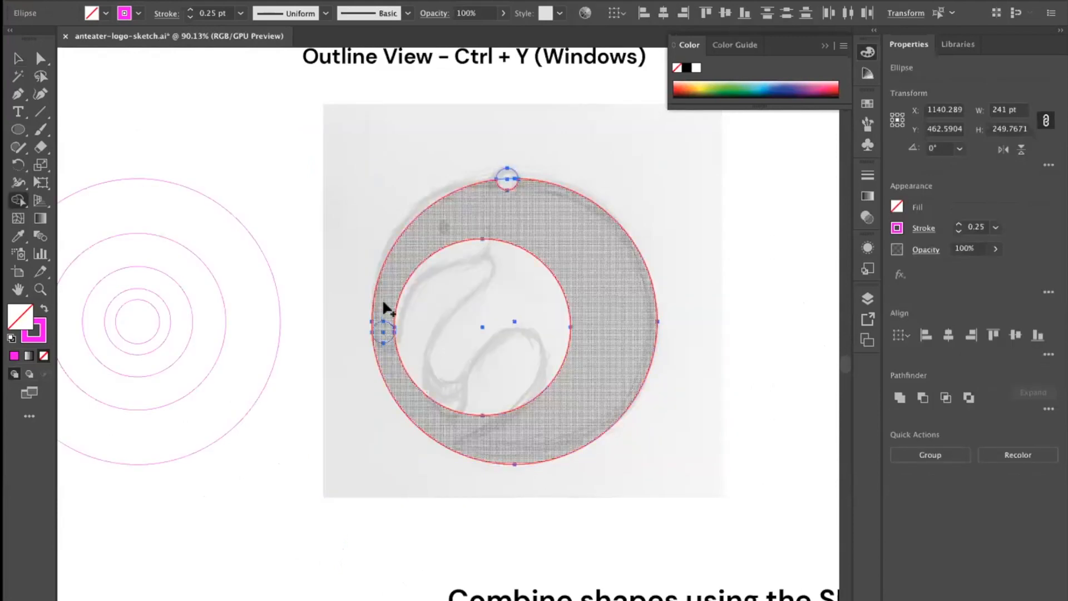
{"action": "left_click_drag", "start_coordinate": [383, 300], "coordinate": [378, 306]}
{"action": "key", "text": "super+z"}
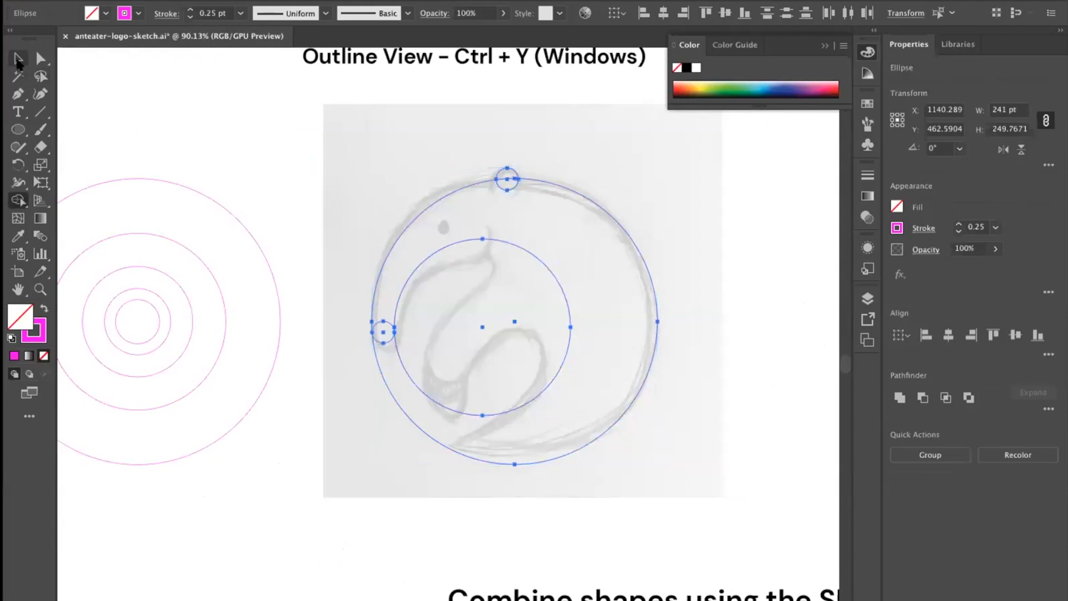
{"action": "key", "text": "v"}
{"action": "left_click", "coordinate": [213, 200]}
{"action": "left_click", "coordinate": [321, 288]}
Examine how the snout-tip, inner and body circles meet in preview, and compare the whole arrangement with the sketch and reference construction.
{"action": "left_click_drag", "start_coordinate": [425, 344], "coordinate": [603, 325]}
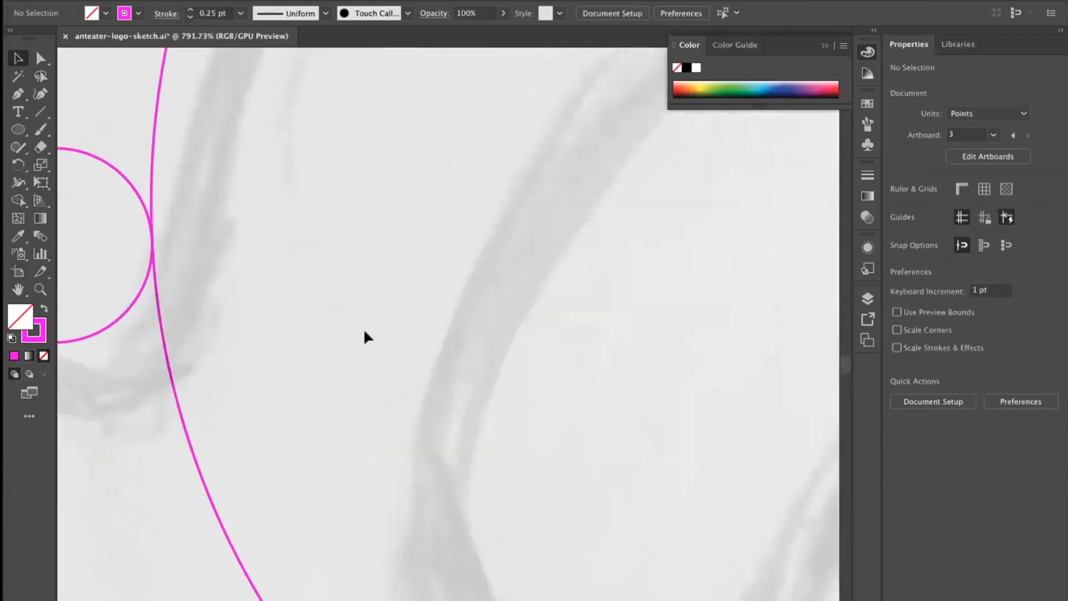
{"action": "left_click_drag", "start_coordinate": [423, 320], "coordinate": [139, 236]}
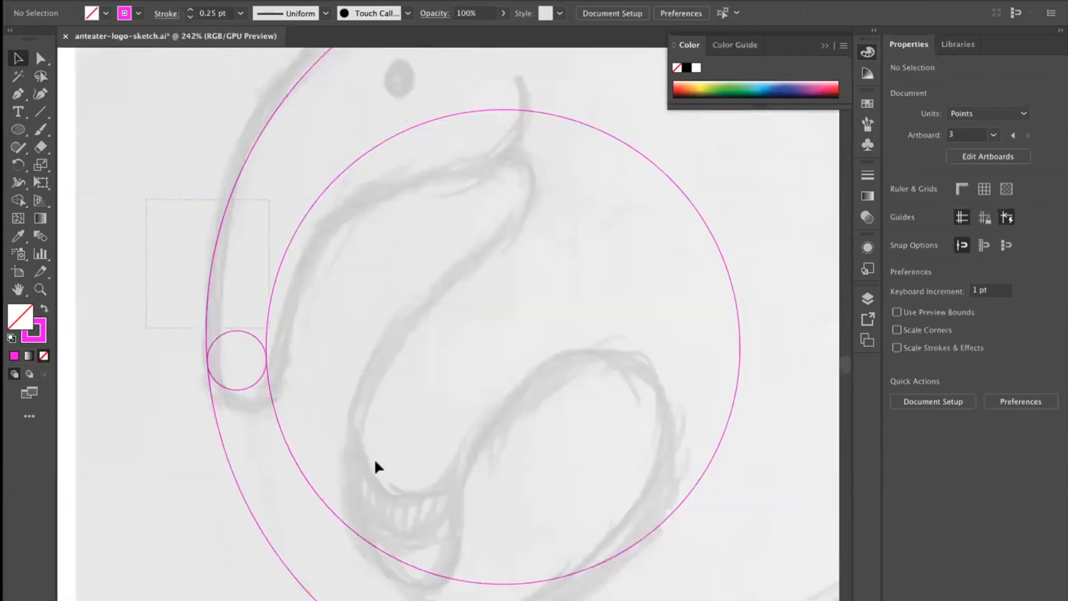
{"action": "key", "text": "ctrl+a"}
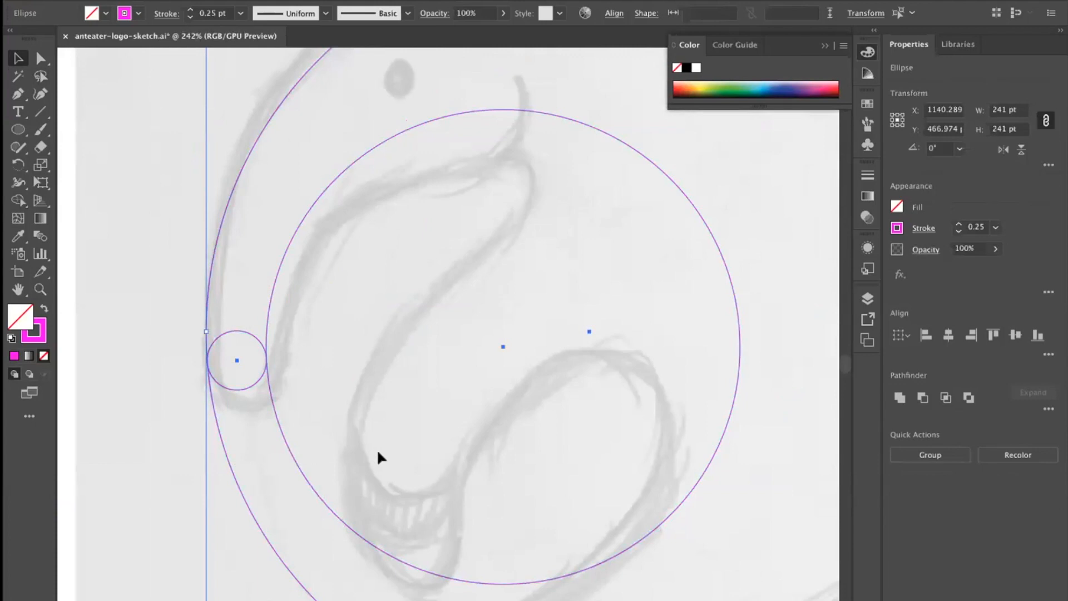
{"action": "left_click_drag", "start_coordinate": [557, 395], "coordinate": [365, 427]}
{"action": "left_click_drag", "start_coordinate": [492, 399], "coordinate": [451, 399]}
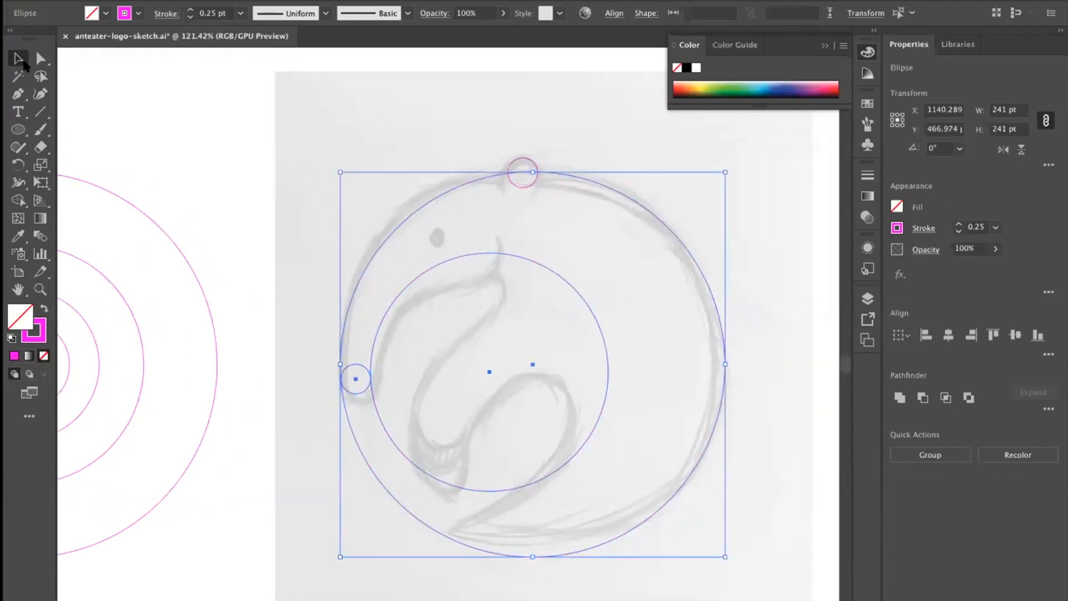
{"action": "left_click", "coordinate": [254, 160]}
{"action": "scroll", "coordinate": [234, 175], "scroll_direction": "right", "scroll_amount": 4}
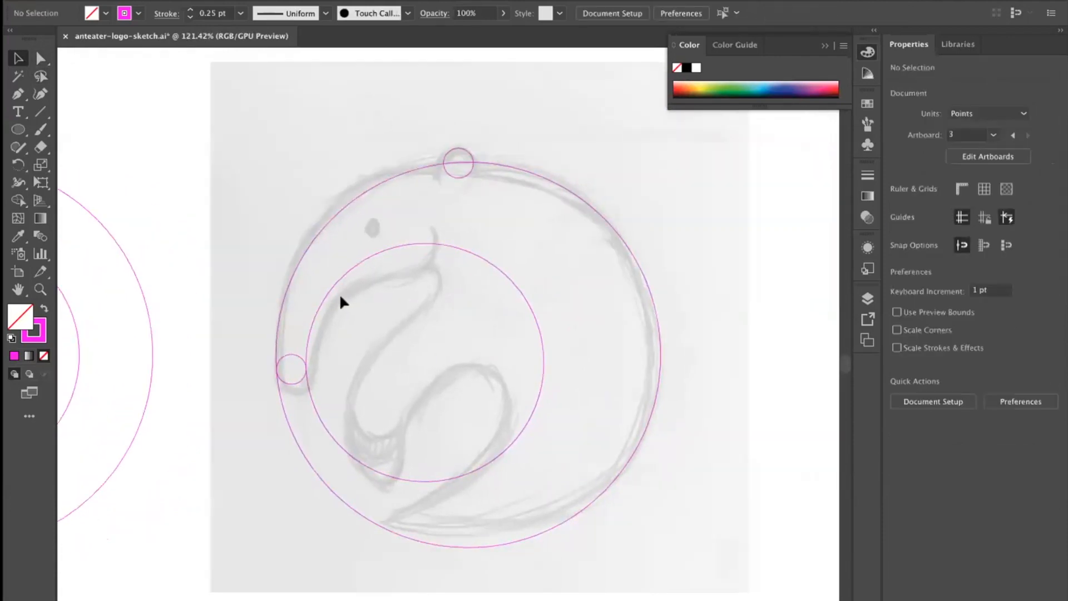
{"action": "mouse_move", "coordinate": [415, 306]}
{"action": "left_mouse_down"}
{"action": "mouse_move", "coordinate": [472, 302]}
{"action": "mouse_move", "coordinate": [468, 313]}
{"action": "left_mouse_up"}
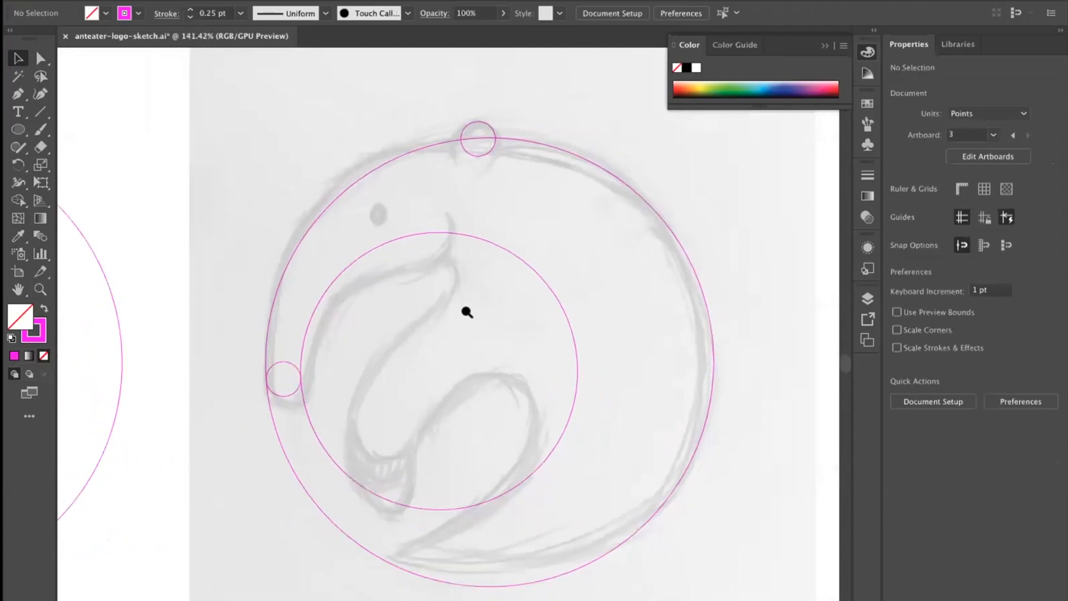
{"action": "scroll", "coordinate": [484, 304], "scroll_direction": "left", "scroll_amount": 2}
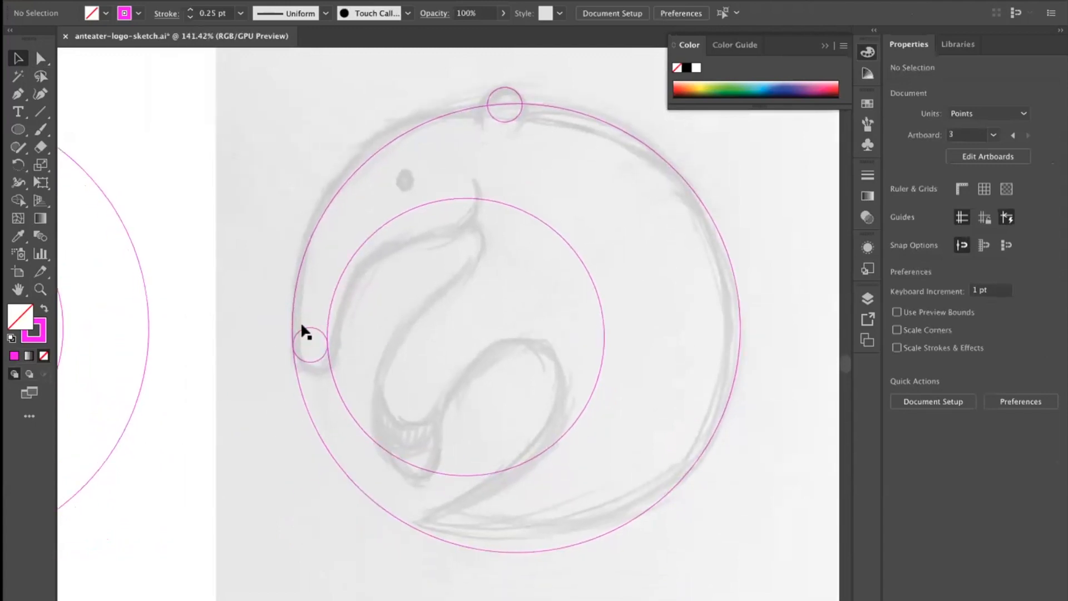
{"action": "scroll", "coordinate": [238, 334], "scroll_direction": "down", "scroll_amount": 5}
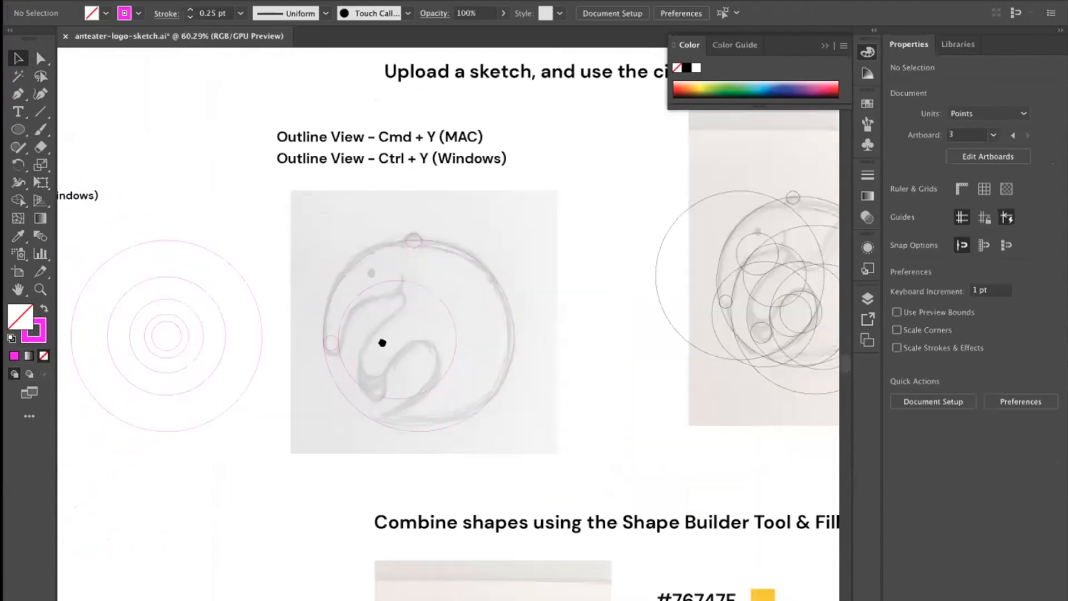
{"action": "scroll", "coordinate": [495, 326], "scroll_direction": "up", "scroll_amount": 5}
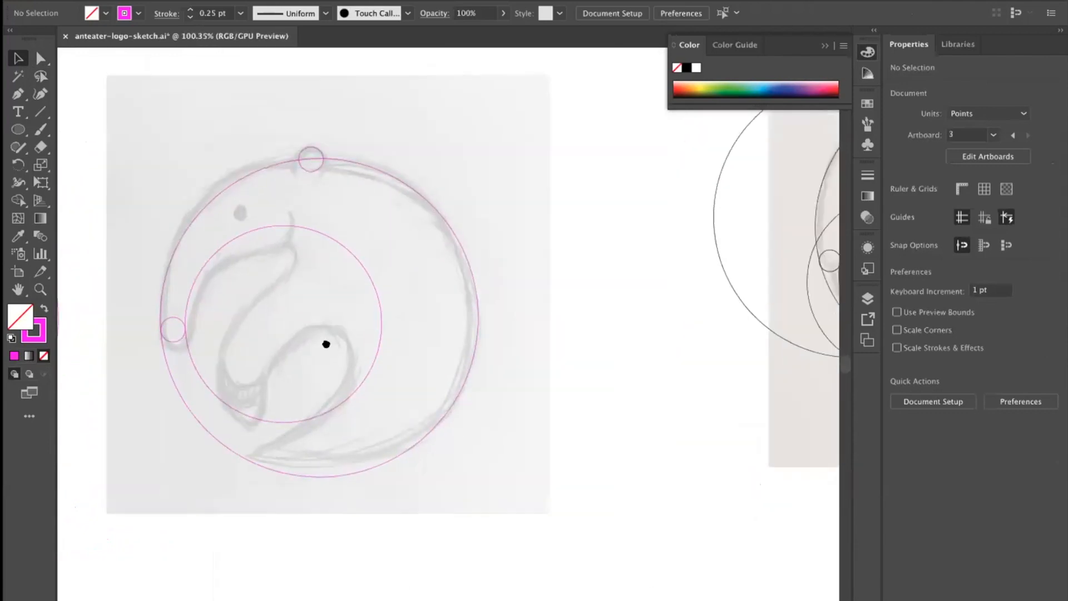
{"action": "scroll", "coordinate": [326, 345], "scroll_direction": "down", "scroll_amount": 2}
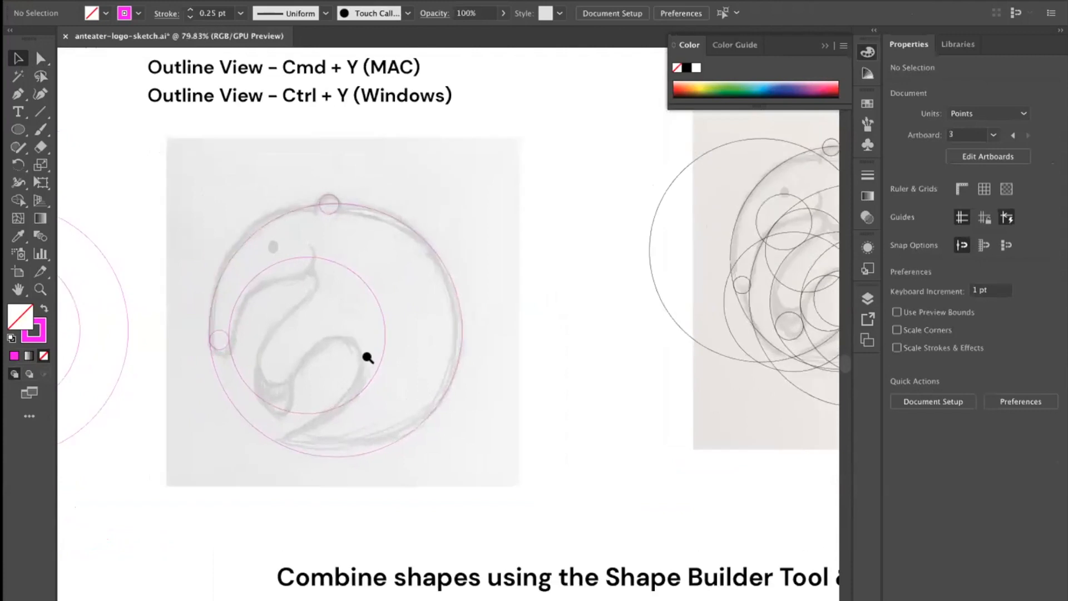
Copy the 93 pt circle from the concentric set onto the looped arch beside the claws in the sketch.
{"action": "scroll", "coordinate": [367, 357], "scroll_direction": "up", "scroll_amount": 2}
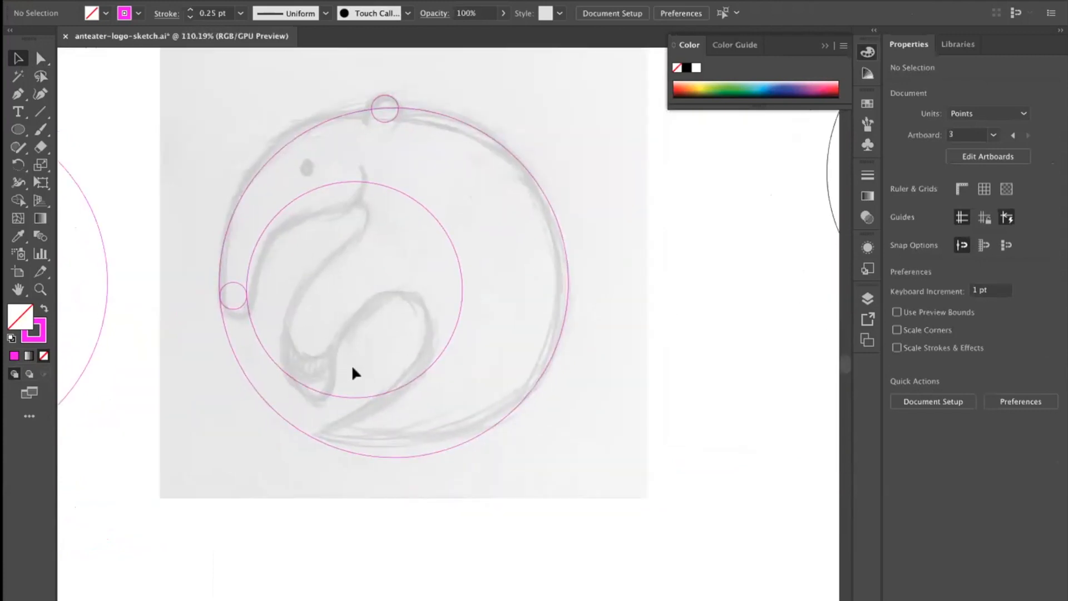
{"action": "scroll", "coordinate": [379, 384], "scroll_direction": "up", "scroll_amount": 2}
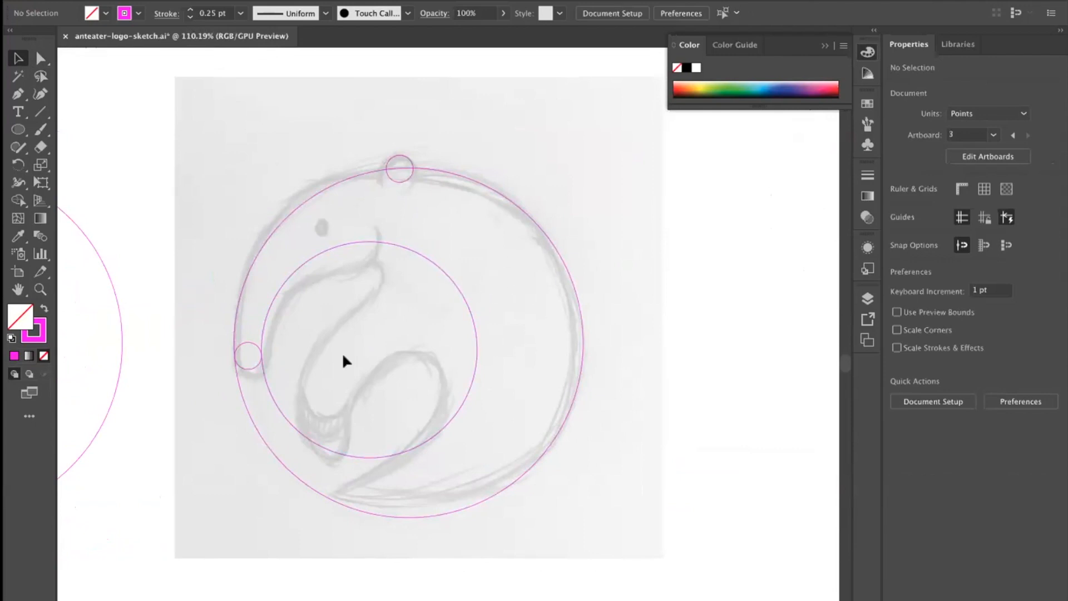
{"action": "left_click_drag", "start_coordinate": [321, 367], "coordinate": [380, 309]}
{"action": "mouse_move", "coordinate": [262, 369]}
{"action": "left_mouse_down"}
{"action": "mouse_move", "coordinate": [288, 383]}
{"action": "mouse_move", "coordinate": [279, 365]}
{"action": "left_mouse_up"}
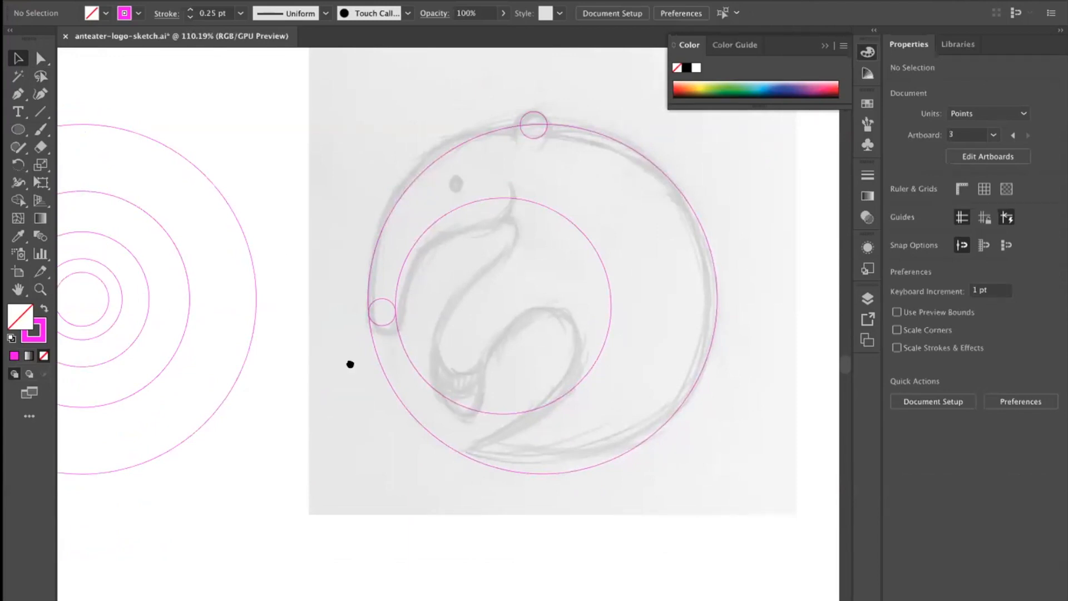
{"action": "left_click_drag", "start_coordinate": [350, 365], "coordinate": [404, 350]}
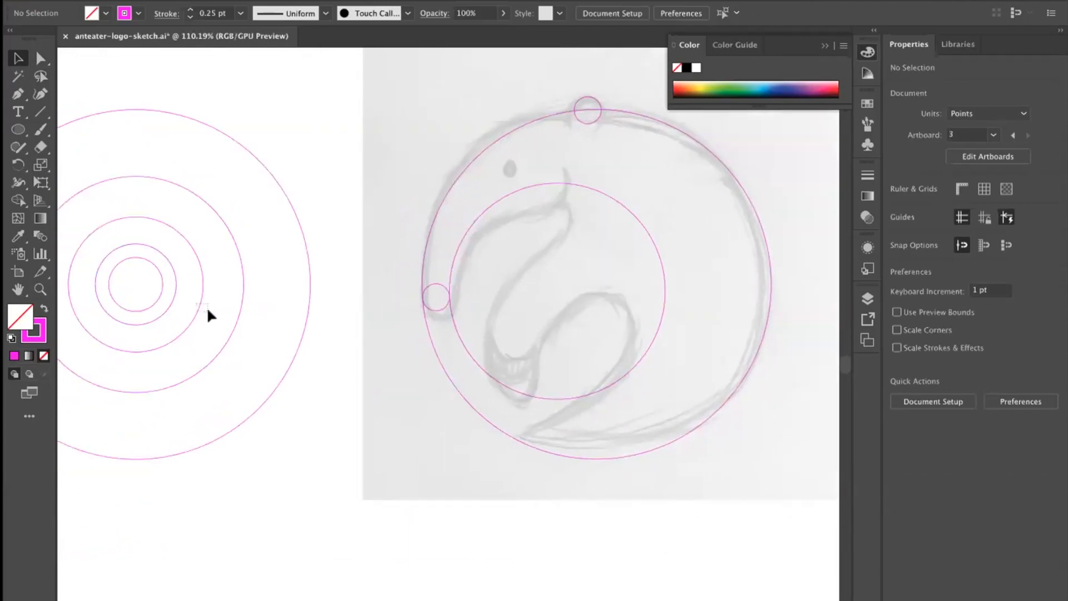
{"action": "left_click", "coordinate": [201, 306]}
{"action": "left_click_drag", "start_coordinate": [192, 306], "coordinate": [662, 394]}
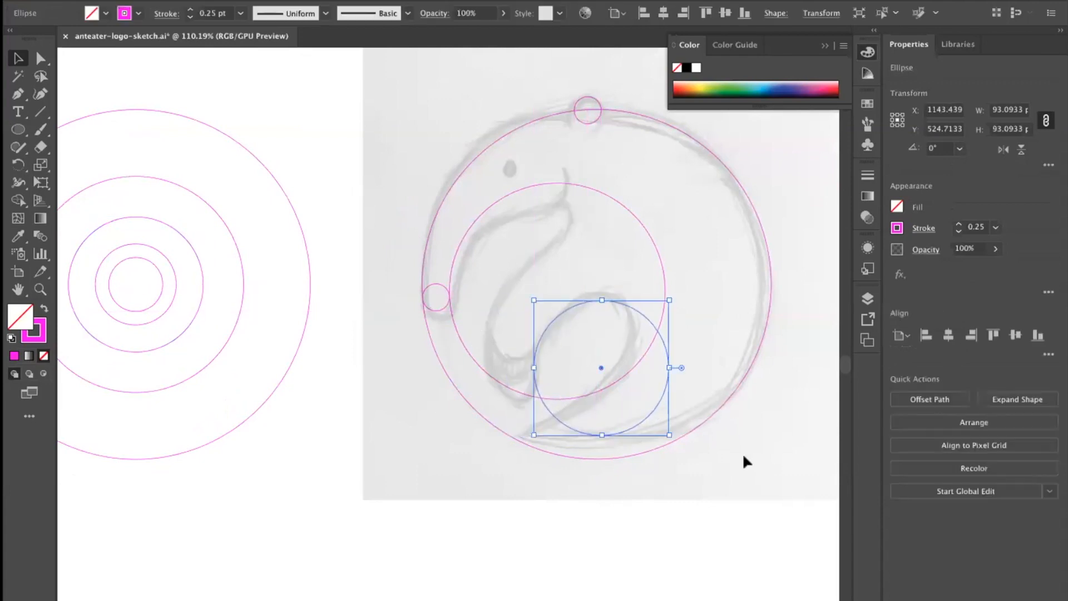
{"action": "left_click", "coordinate": [742, 453]}
Move the concentric set's 93 pt circle onto the sketch so it follows the front leg's outer curve above the claws.
{"action": "left_click_drag", "start_coordinate": [707, 443], "coordinate": [675, 439]}
{"action": "left_click_drag", "start_coordinate": [539, 355], "coordinate": [587, 371]}
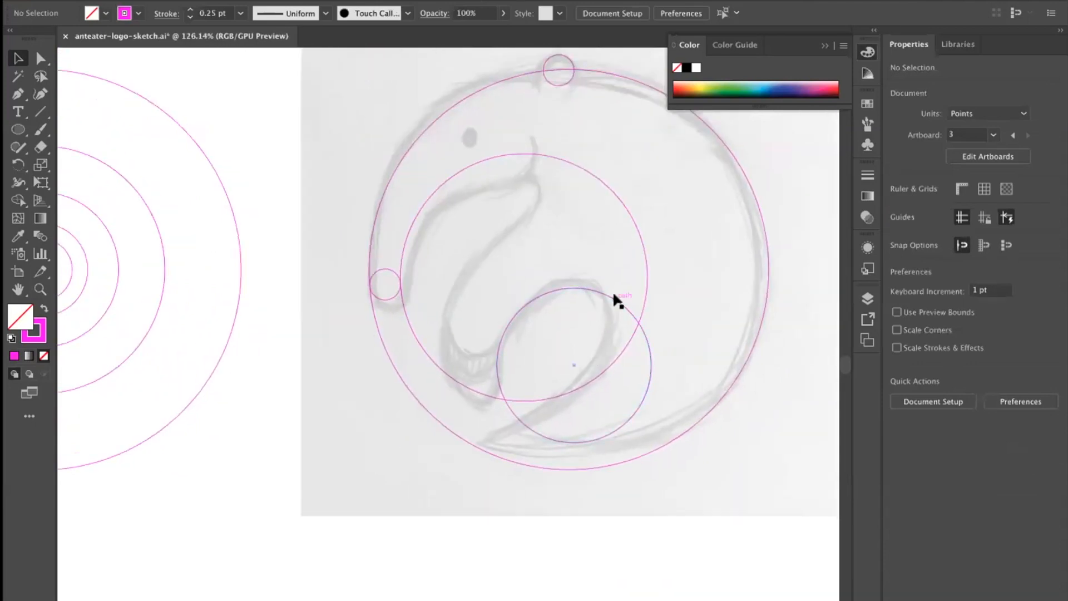
{"action": "left_click_drag", "start_coordinate": [331, 393], "coordinate": [470, 411]}
{"action": "left_click_drag", "start_coordinate": [254, 301], "coordinate": [722, 359]}
{"action": "left_click", "coordinate": [525, 464]}
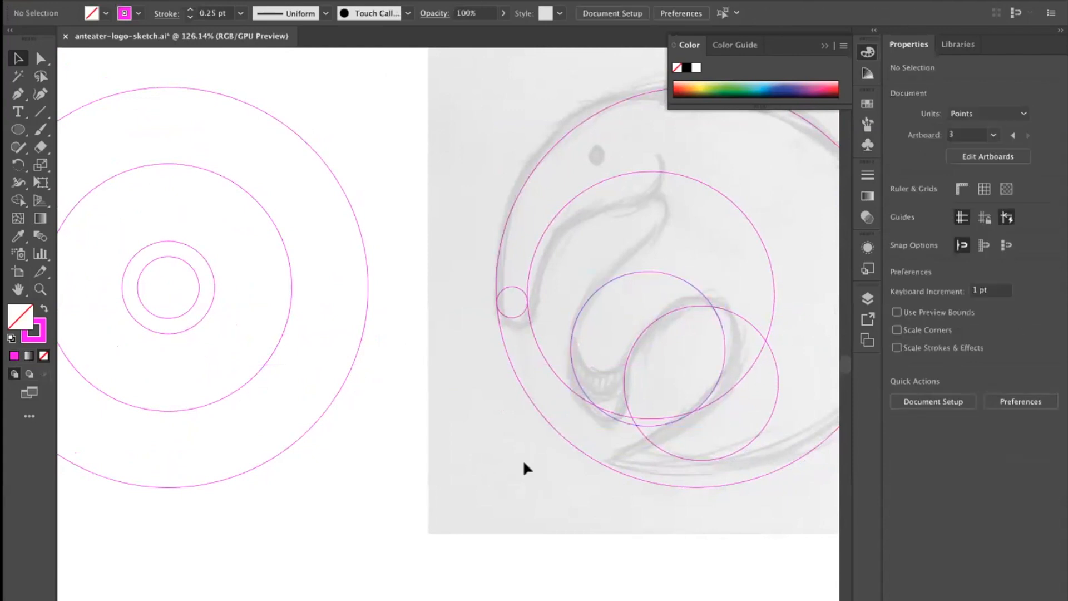
Copy the 18.6 pt snout-tip circle and the 93 pt arch circle from the sketch back to the centre of the concentric set.
{"action": "mouse_move", "coordinate": [531, 418]}
{"action": "left_mouse_down"}
{"action": "mouse_move", "coordinate": [427, 412]}
{"action": "mouse_move", "coordinate": [449, 412]}
{"action": "left_mouse_up"}
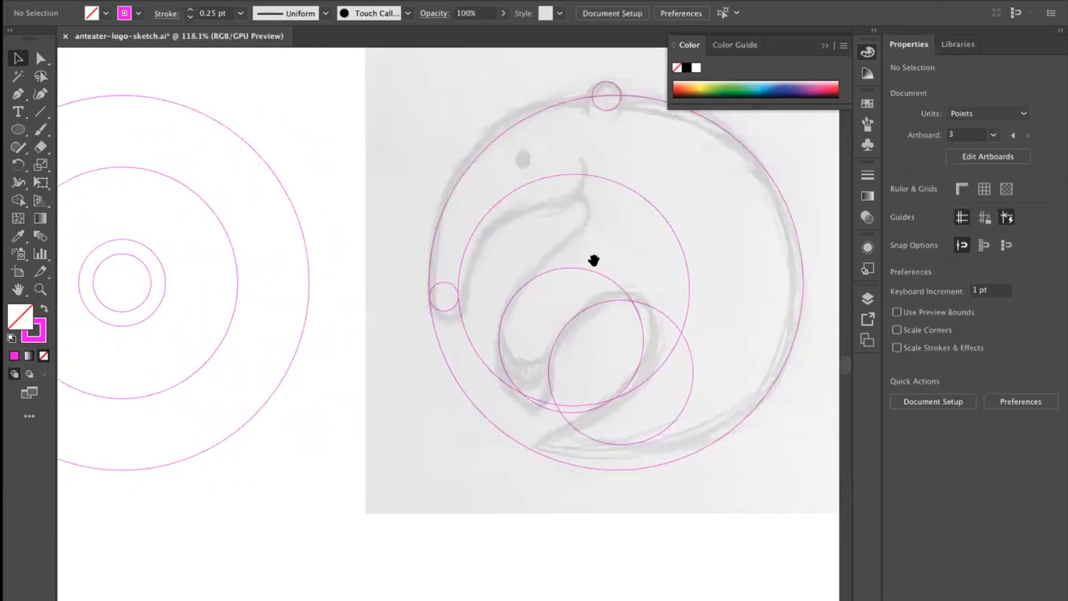
{"action": "left_click_drag", "start_coordinate": [593, 260], "coordinate": [506, 278]}
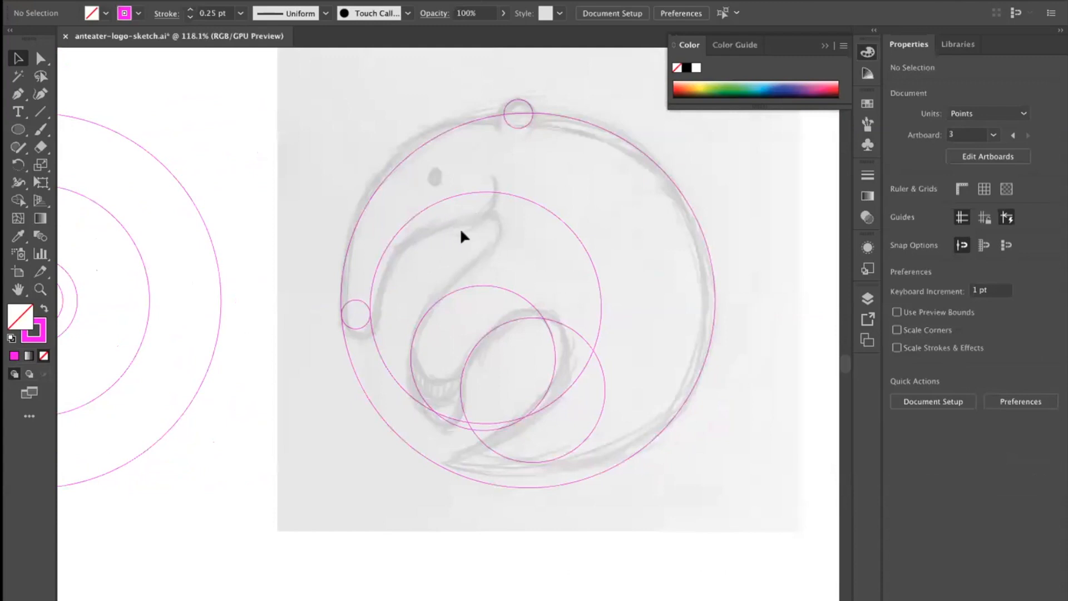
{"action": "scroll", "coordinate": [460, 237], "scroll_direction": "left", "scroll_amount": 5}
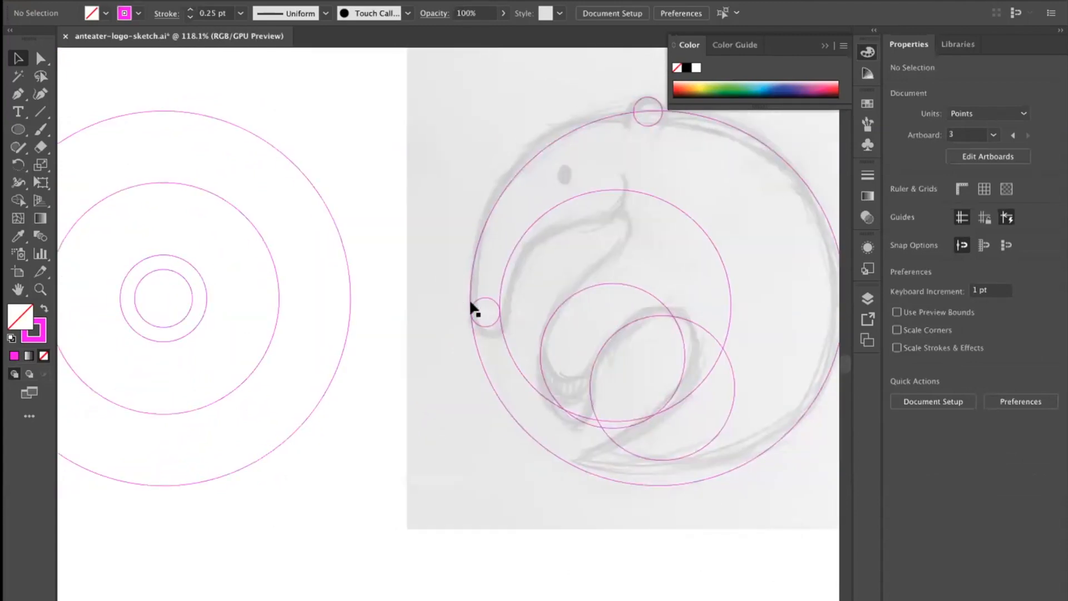
{"action": "left_click_drag", "start_coordinate": [476, 301], "coordinate": [149, 291]}
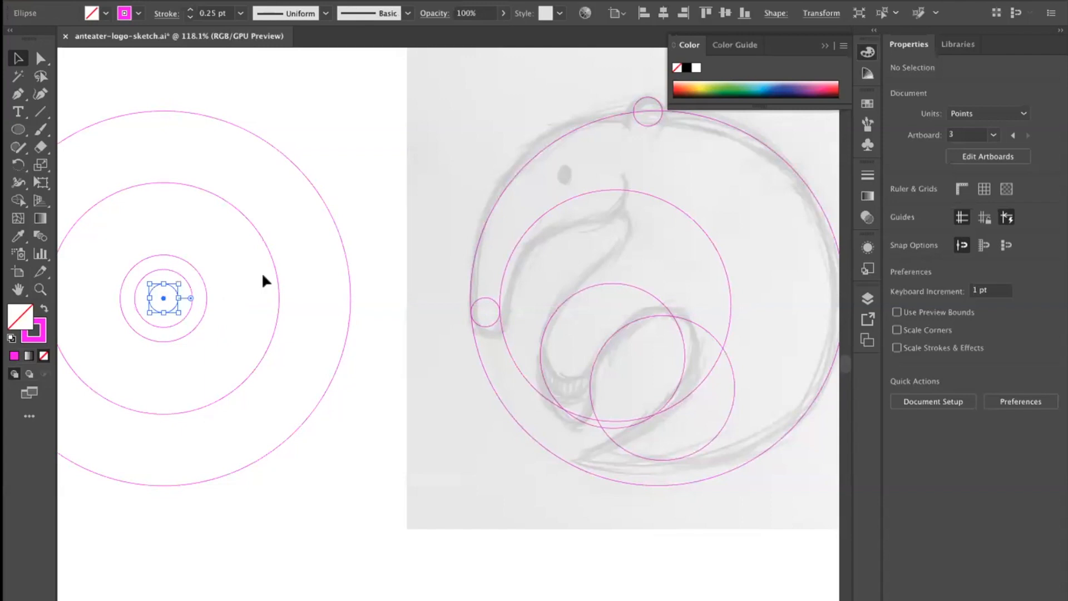
{"action": "left_click", "coordinate": [220, 295]}
{"action": "left_click", "coordinate": [627, 328]}
{"action": "left_click_drag", "start_coordinate": [625, 326], "coordinate": [123, 233]}
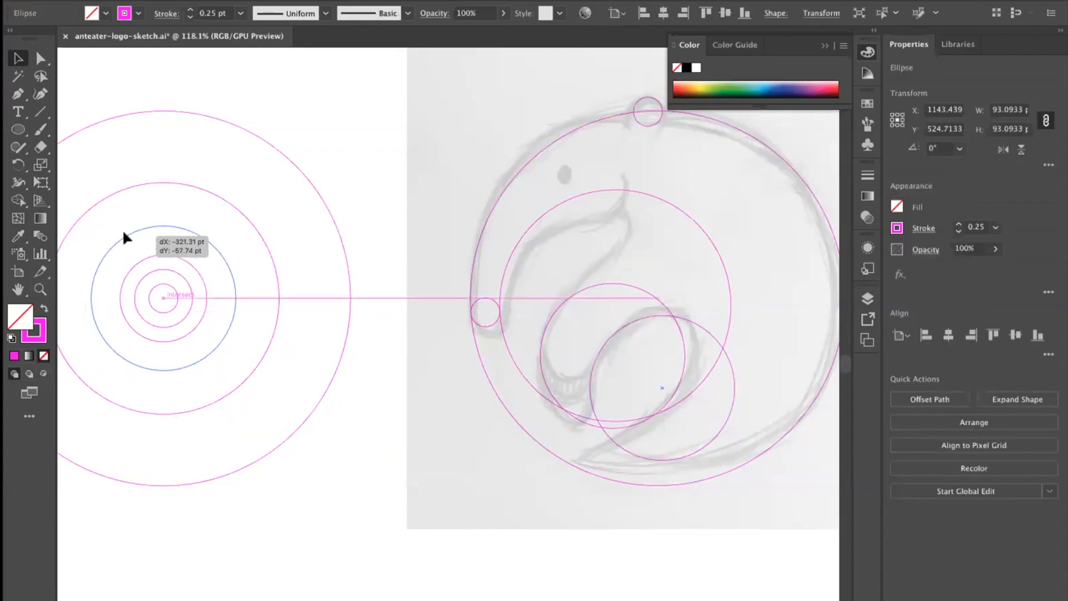
{"action": "left_click", "coordinate": [186, 310]}
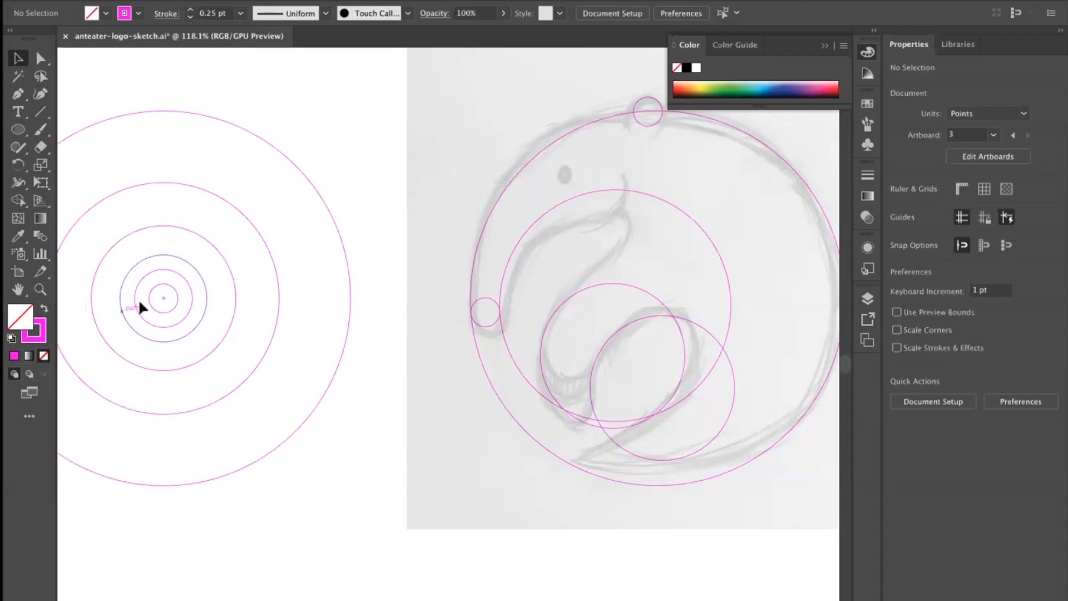
{"action": "mouse_move", "coordinate": [168, 303]}
{"action": "left_mouse_down"}
{"action": "mouse_move", "coordinate": [290, 301]}
{"action": "mouse_move", "coordinate": [652, 258]}
{"action": "mouse_move", "coordinate": [623, 241]}
{"action": "left_mouse_up"}
{"action": "left_click", "coordinate": [668, 248]}
{"action": "left_click", "coordinate": [621, 227]}
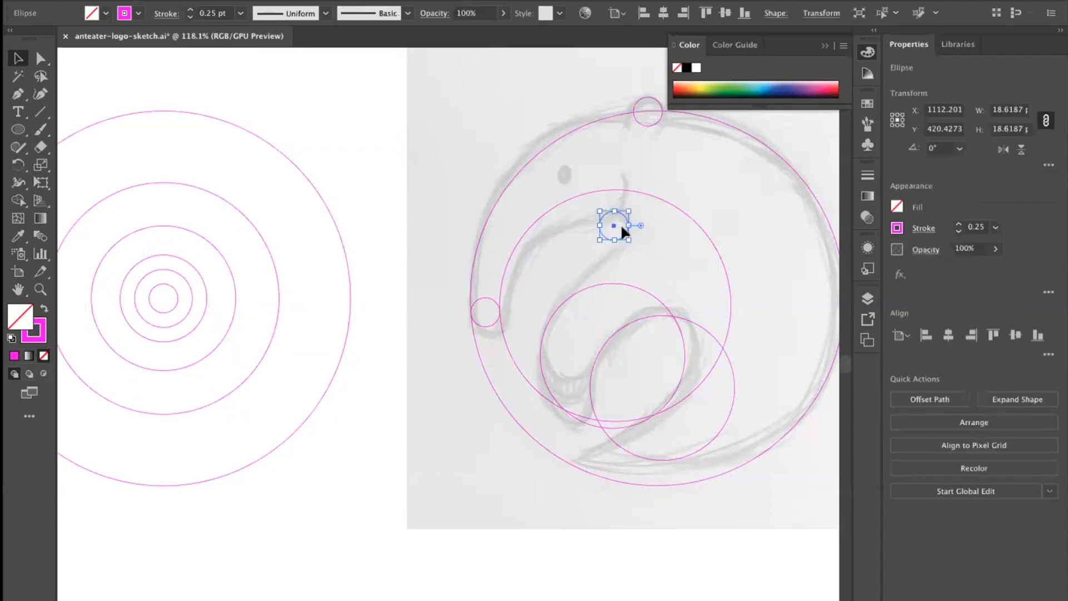
{"action": "key", "text": "Delete"}
Copy the 37 pt circle from the concentric set onto the rounded corner where the snout's underside meets the front leg.
{"action": "left_click_drag", "start_coordinate": [663, 251], "coordinate": [590, 242]}
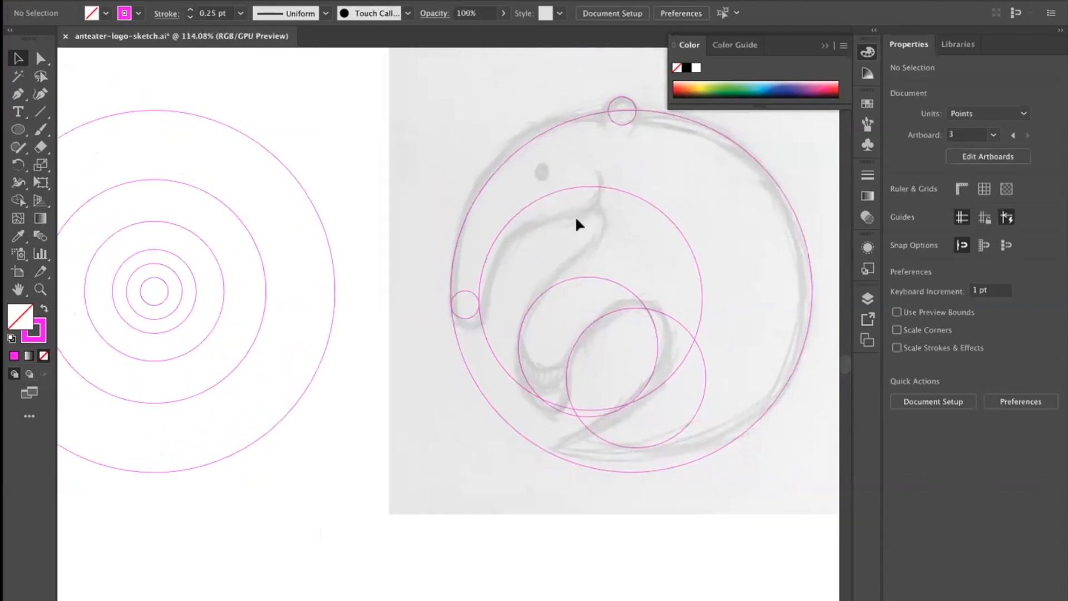
{"action": "left_click", "coordinate": [154, 290]}
{"action": "left_click", "coordinate": [156, 282]}
{"action": "left_click", "coordinate": [155, 278]}
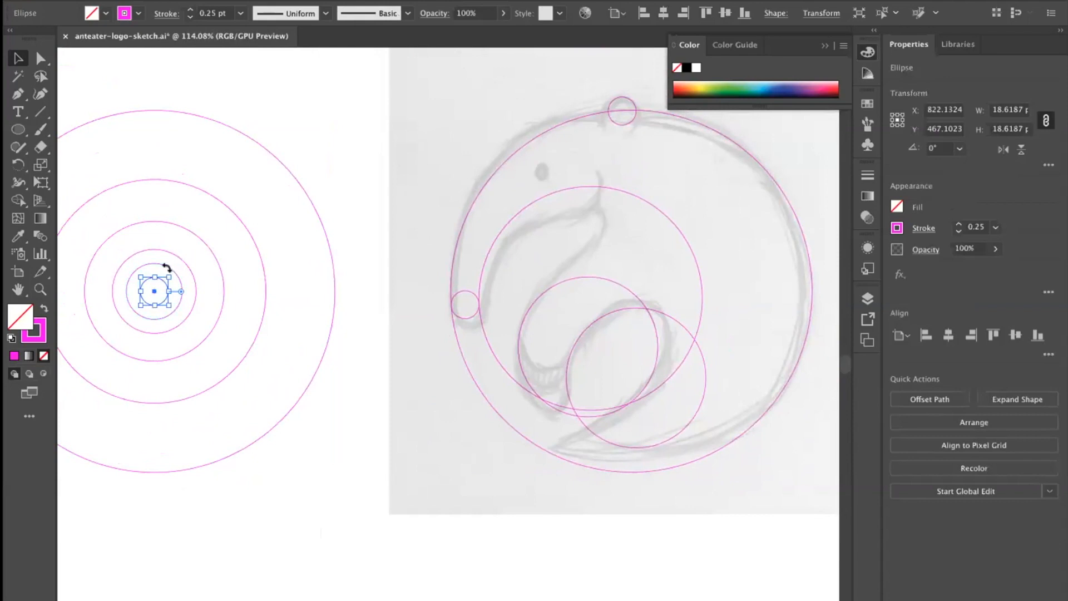
{"action": "left_click", "coordinate": [163, 260]}
{"action": "left_click", "coordinate": [161, 264]}
{"action": "left_click_drag", "start_coordinate": [470, 253], "coordinate": [589, 200]}
{"action": "left_click", "coordinate": [528, 284]}
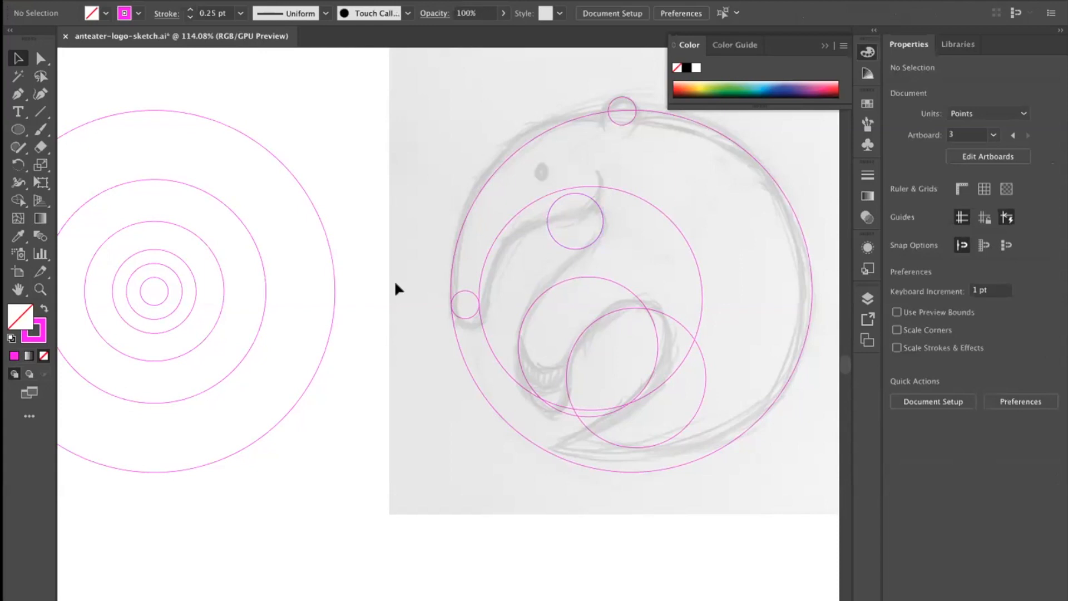
{"action": "mouse_move", "coordinate": [416, 276]}
{"action": "left_mouse_down"}
{"action": "mouse_move", "coordinate": [406, 284]}
{"action": "mouse_move", "coordinate": [415, 293]}
{"action": "left_mouse_up"}
{"action": "mouse_move", "coordinate": [219, 306]}
{"action": "left_mouse_down"}
{"action": "mouse_move", "coordinate": [231, 318]}
{"action": "mouse_move", "coordinate": [690, 325]}
{"action": "mouse_move", "coordinate": [692, 339]}
{"action": "mouse_move", "coordinate": [675, 349]}
{"action": "mouse_move", "coordinate": [651, 345]}
{"action": "left_mouse_up"}
{"action": "key", "text": "ctrl+z"}
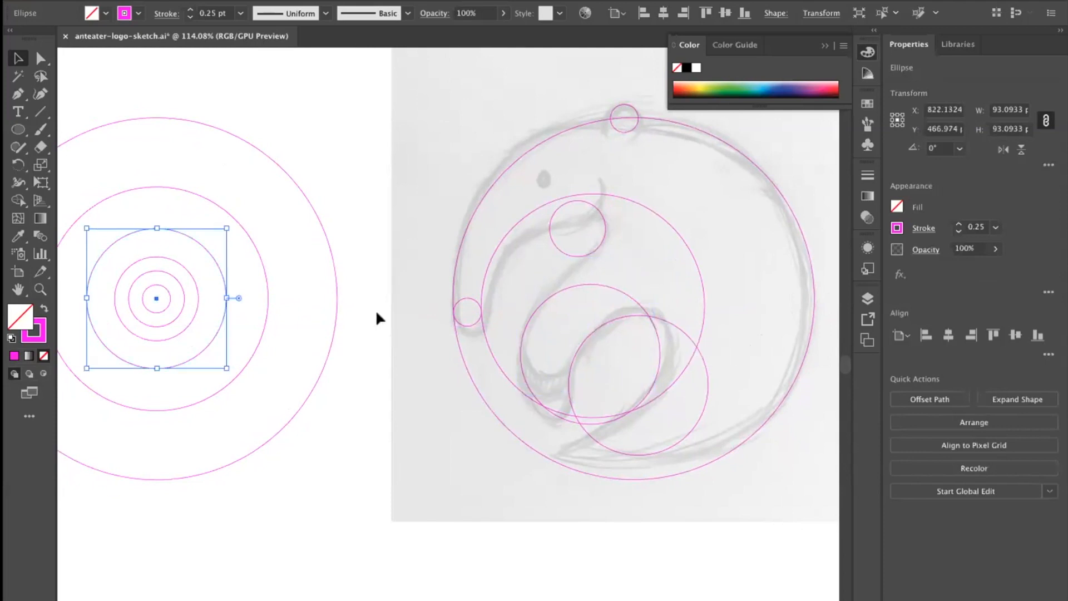
{"action": "left_click", "coordinate": [442, 301]}
Examine how the placed circles fit the sketched curves of the snout, front leg and arch.
{"action": "scroll", "coordinate": [421, 292], "scroll_direction": "right", "scroll_amount": 3}
{"action": "scroll", "coordinate": [420, 291], "scroll_direction": "down", "scroll_amount": 2}
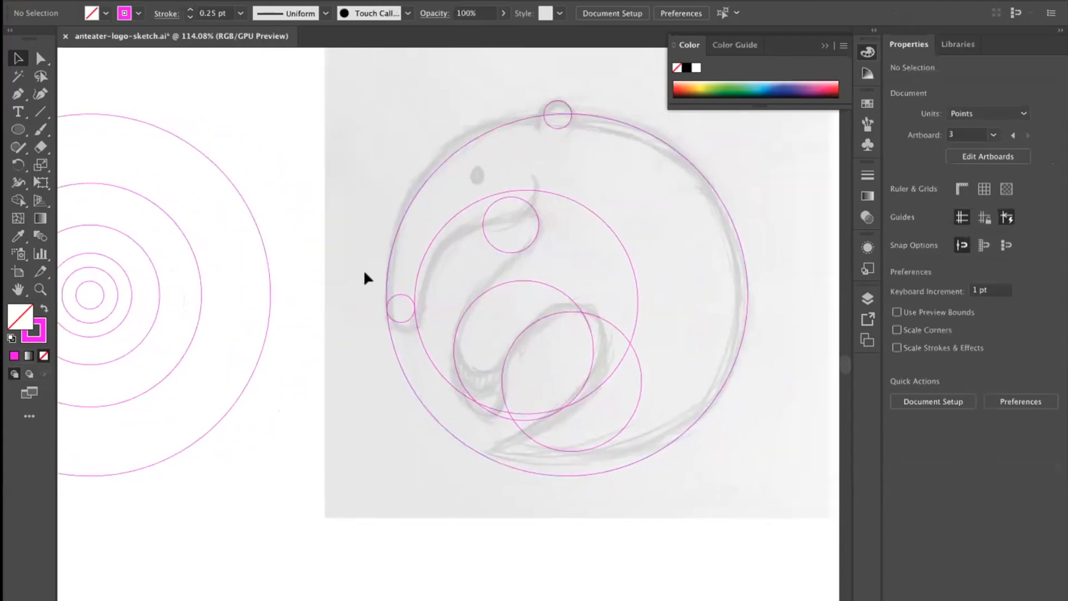
{"action": "left_click_drag", "start_coordinate": [429, 371], "coordinate": [384, 386]}
{"action": "left_click_drag", "start_coordinate": [630, 365], "coordinate": [302, 378]}
{"action": "left_click_drag", "start_coordinate": [576, 362], "coordinate": [507, 308]}
{"action": "left_click_drag", "start_coordinate": [435, 327], "coordinate": [553, 350]}
{"action": "left_click_drag", "start_coordinate": [398, 350], "coordinate": [487, 345]}
{"action": "left_click_drag", "start_coordinate": [425, 325], "coordinate": [457, 400]}
{"action": "scroll", "coordinate": [384, 167], "scroll_direction": "up", "scroll_amount": 3}
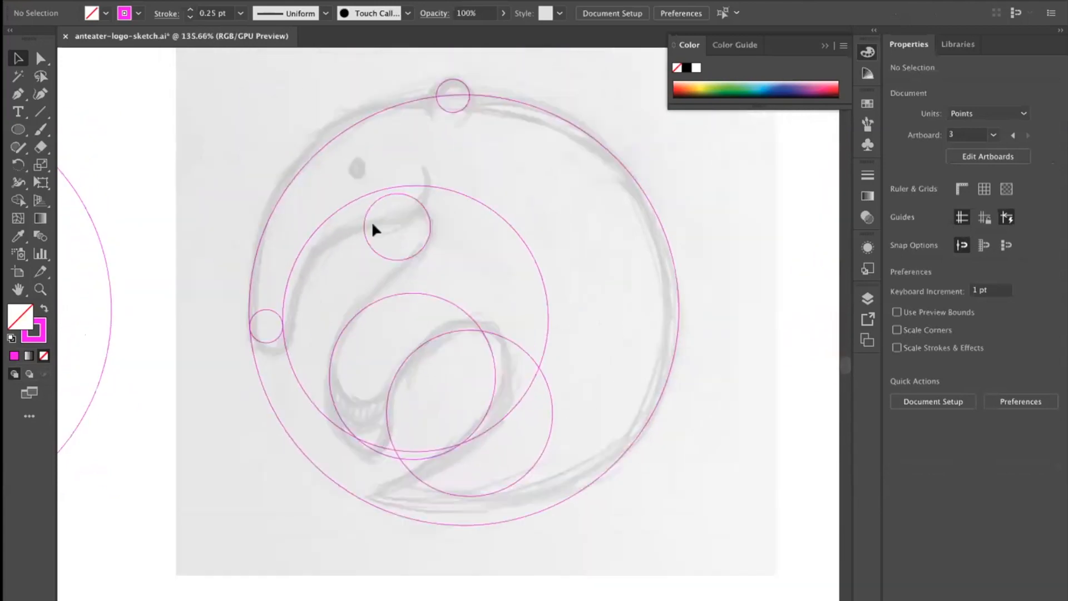
{"action": "left_click_drag", "start_coordinate": [468, 199], "coordinate": [494, 179]}
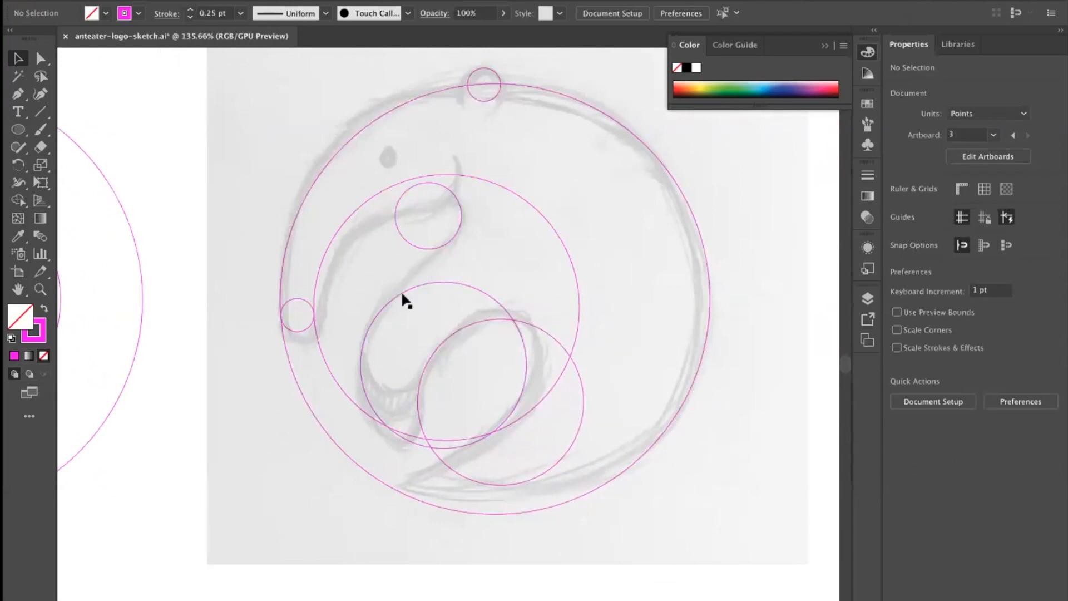
{"action": "left_click_drag", "start_coordinate": [500, 307], "coordinate": [342, 336]}
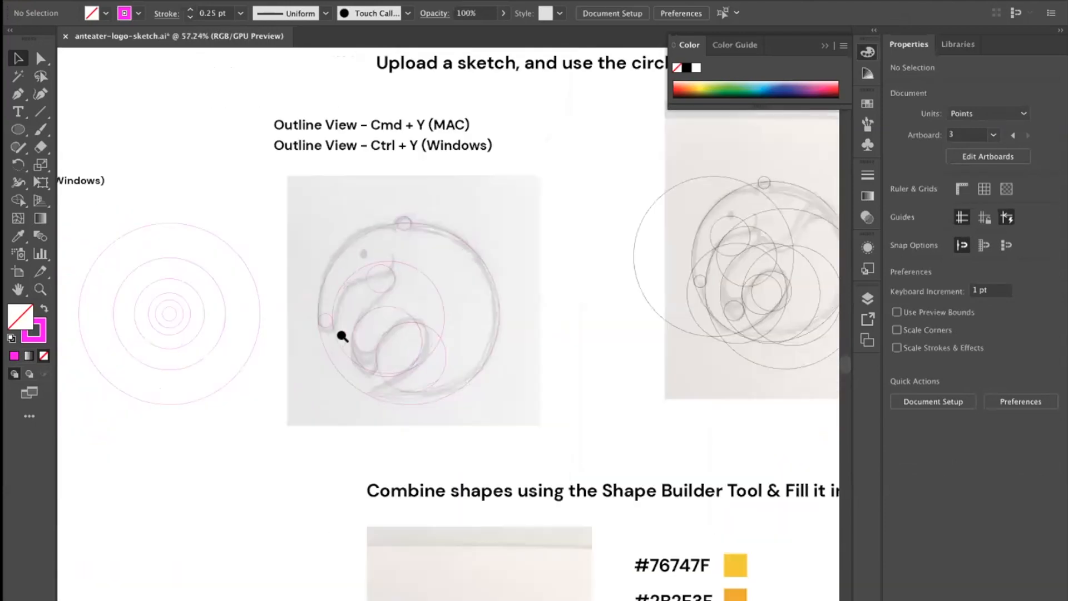
Duplicate the 149 pt circle in the sketch and place the copy along the front leg's curve, touching the 37 pt circle.
{"action": "scroll", "coordinate": [360, 334], "scroll_direction": "up", "scroll_amount": 5}
{"action": "left_click", "coordinate": [446, 226]}
{"action": "left_click_drag", "start_coordinate": [449, 228], "coordinate": [489, 269]}
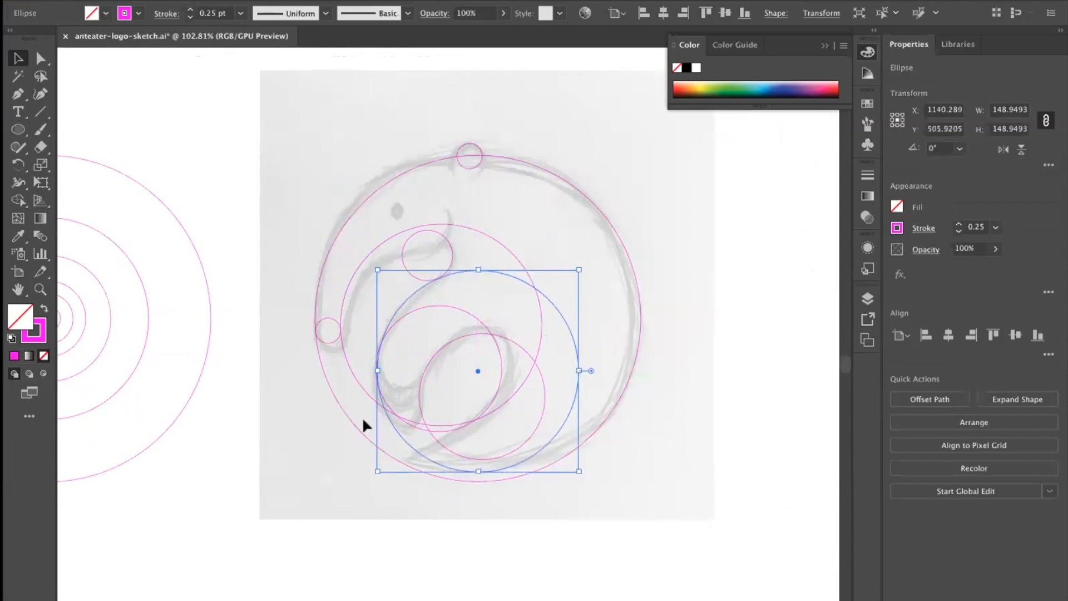
{"action": "left_click", "coordinate": [296, 428]}
Move the redundant 93 pt circle away from the front leg's curve and delete it.
{"action": "key", "text": "super+space"}
{"action": "left_click_drag", "start_coordinate": [339, 410], "coordinate": [513, 249]}
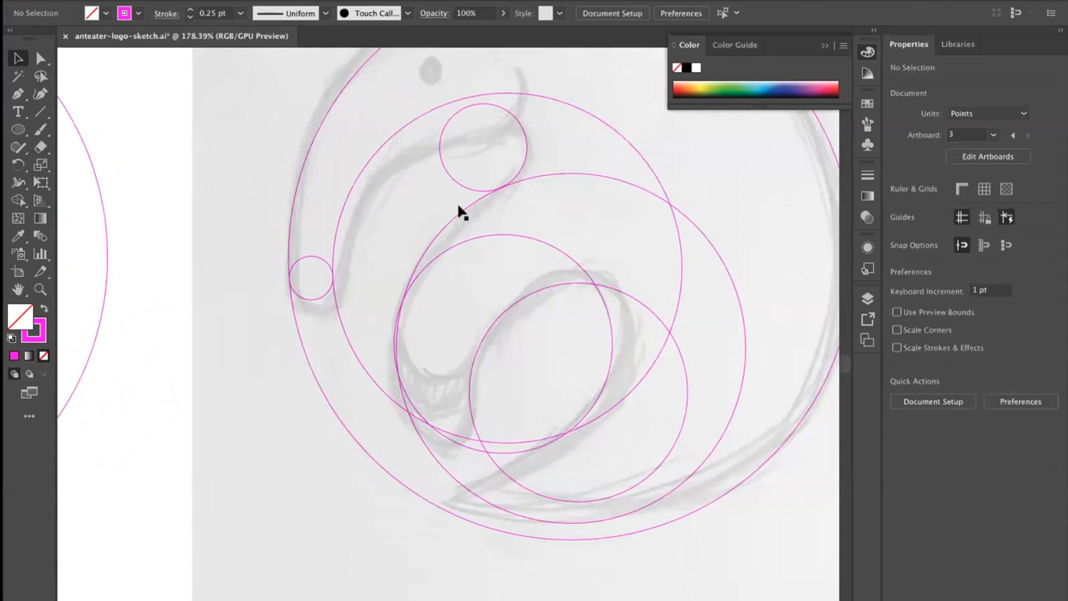
{"action": "left_click_drag", "start_coordinate": [500, 237], "coordinate": [316, 356]}
{"action": "key", "text": "plus"}
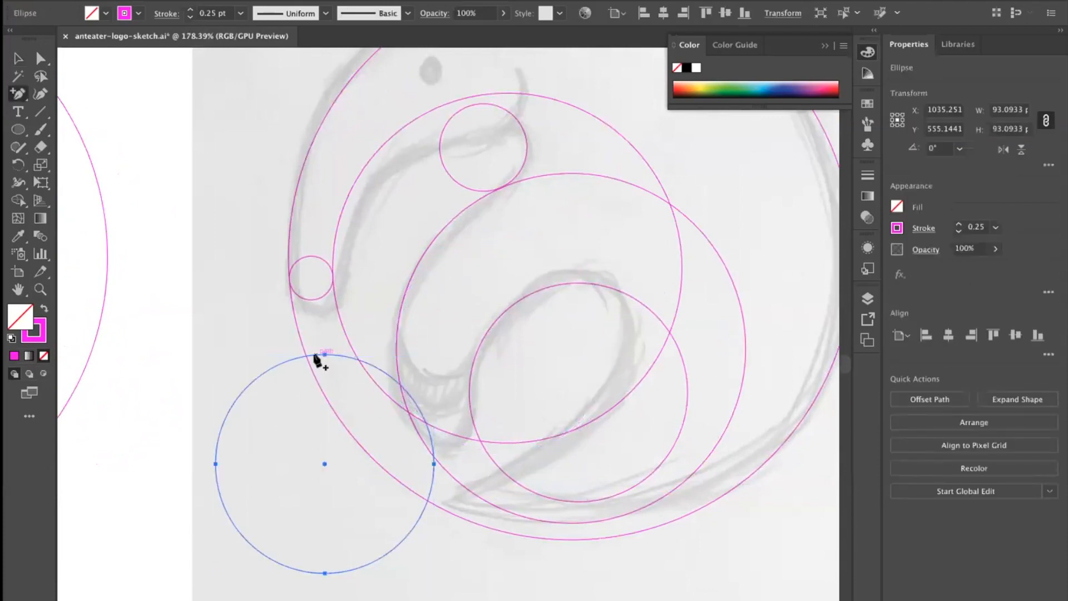
{"action": "left_click", "coordinate": [298, 354]}
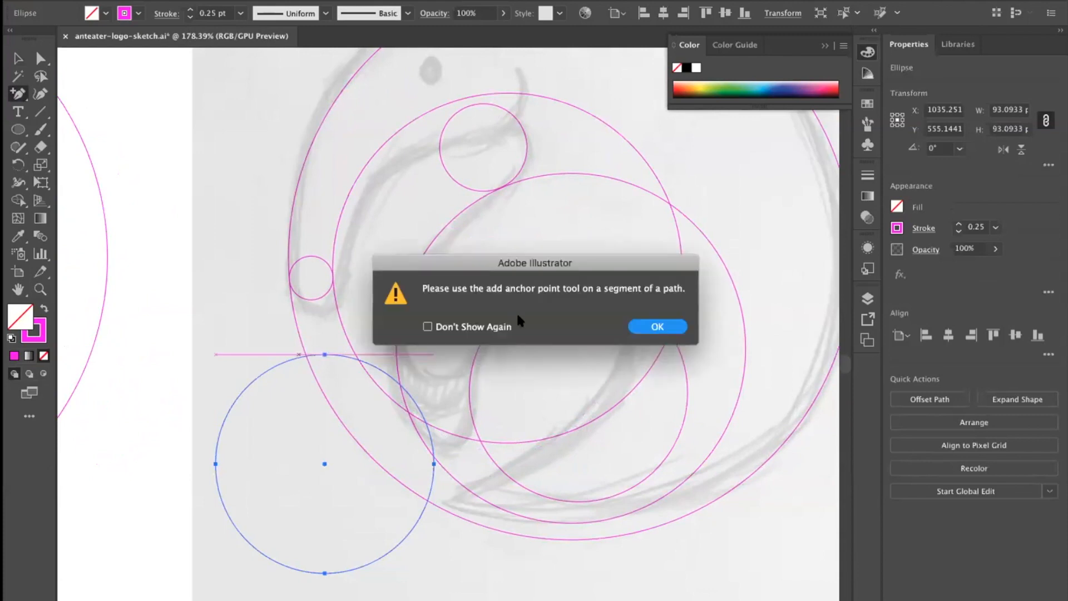
{"action": "left_click", "coordinate": [657, 327]}
{"action": "key", "text": "v"}
{"action": "key", "text": "Delete"}
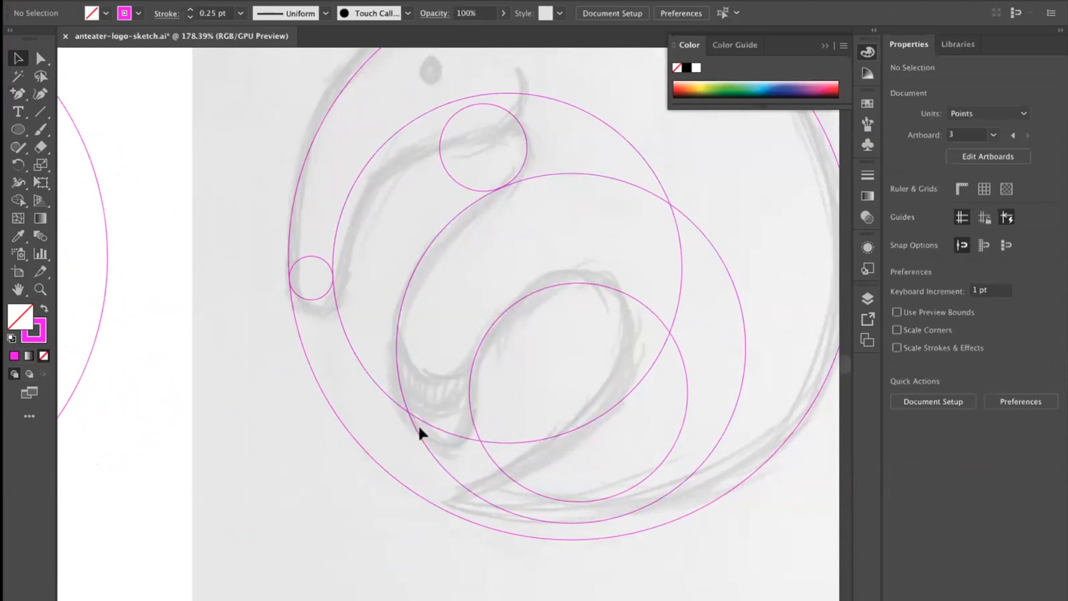
{"action": "left_click_drag", "start_coordinate": [260, 430], "coordinate": [340, 434]}
{"action": "left_click_drag", "start_coordinate": [341, 433], "coordinate": [250, 437]}
{"action": "left_click_drag", "start_coordinate": [319, 437], "coordinate": [516, 412]}
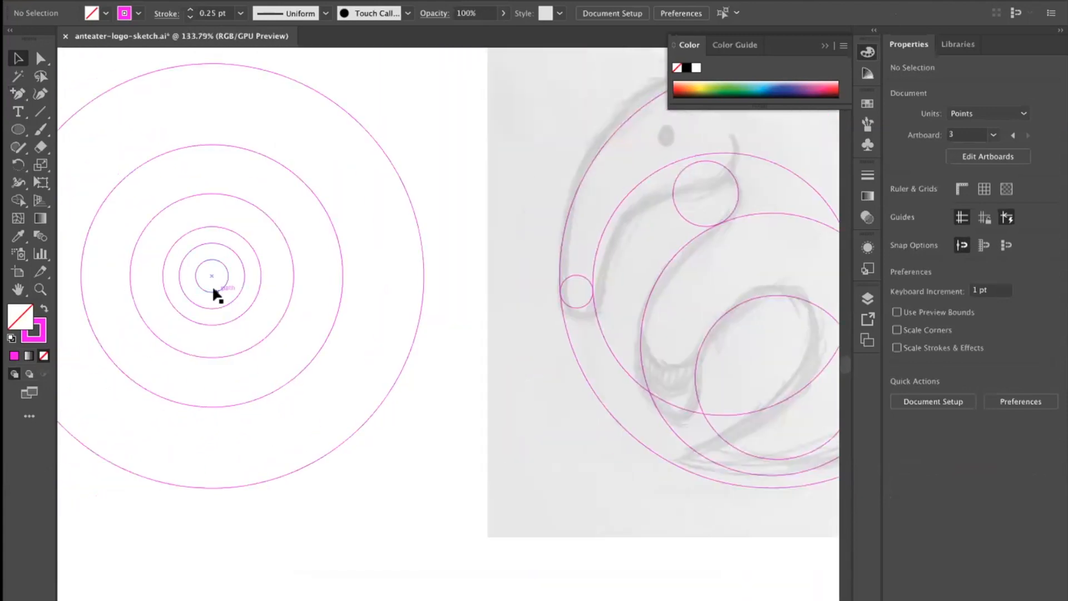
{"action": "left_click_drag", "start_coordinate": [212, 283], "coordinate": [666, 394]}
{"action": "left_click", "coordinate": [377, 514]}
{"action": "left_click", "coordinate": [218, 290]}
{"action": "left_click_drag", "start_coordinate": [566, 418], "coordinate": [680, 403]}
{"action": "key", "text": "ctrl+z"}
{"action": "mouse_move", "coordinate": [224, 247]}
{"action": "left_mouse_down"}
{"action": "mouse_move", "coordinate": [683, 384]}
{"action": "mouse_move", "coordinate": [688, 343]}
{"action": "left_mouse_up"}
{"action": "key", "text": "ctrl+z"}
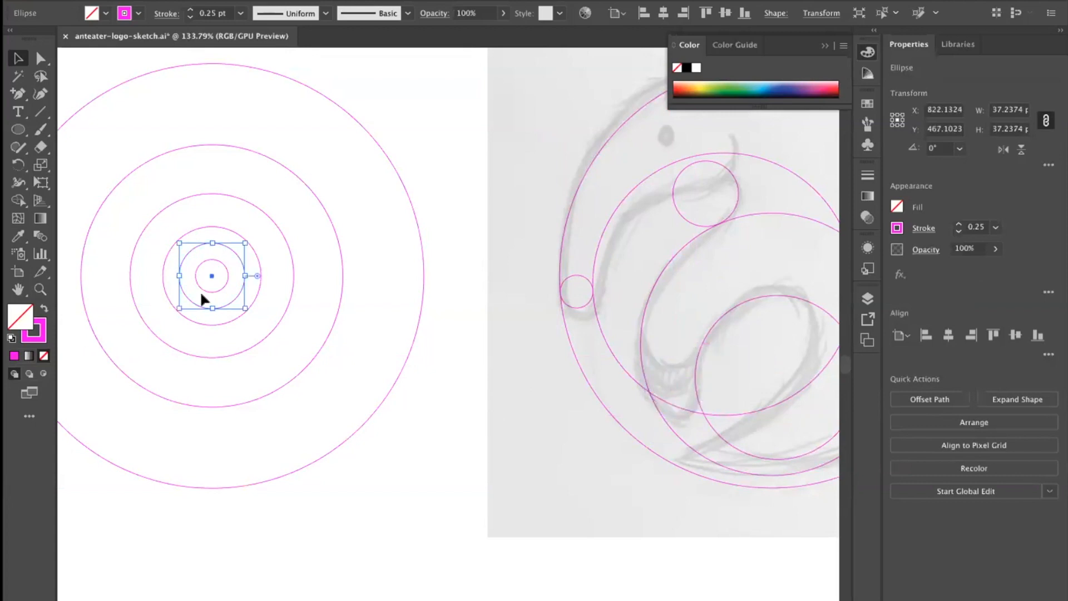
Shift the 93 pt arch circle slightly up and to the left inside the front leg's 149 pt circle.
{"action": "left_click", "coordinate": [214, 291]}
{"action": "mouse_move", "coordinate": [218, 289]}
{"action": "left_mouse_down"}
{"action": "mouse_move", "coordinate": [316, 334]}
{"action": "mouse_move", "coordinate": [686, 411]}
{"action": "mouse_move", "coordinate": [218, 289]}
{"action": "left_mouse_up"}
{"action": "left_click_drag", "start_coordinate": [706, 329], "coordinate": [694, 323]}
{"action": "left_click", "coordinate": [203, 291]}
{"action": "left_click", "coordinate": [201, 287]}
{"action": "mouse_move", "coordinate": [202, 292]}
{"action": "left_mouse_down"}
{"action": "mouse_move", "coordinate": [689, 410]}
{"action": "mouse_move", "coordinate": [663, 414]}
{"action": "mouse_move", "coordinate": [670, 393]}
{"action": "left_mouse_up"}
{"action": "key", "text": "ctrl+z"}
Nudge the 93 pt arch circle slightly left and place the concentric set's 18.6 pt circle between the two leg curves at the claws.
{"action": "left_click_drag", "start_coordinate": [701, 327], "coordinate": [694, 319]}
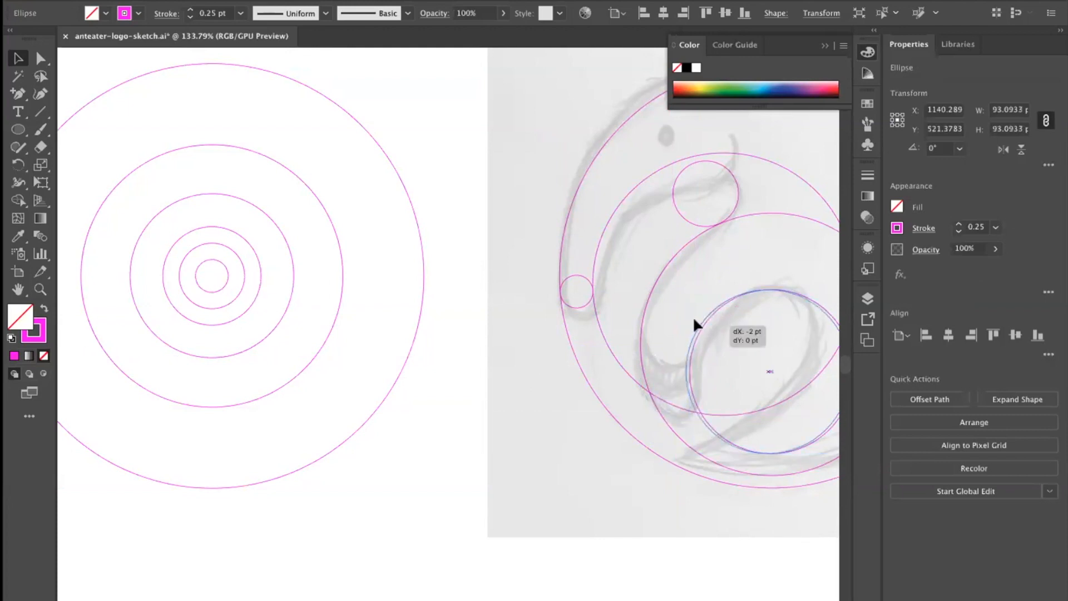
{"action": "left_click", "coordinate": [496, 421]}
{"action": "mouse_move", "coordinate": [224, 281]}
{"action": "left_mouse_down"}
{"action": "mouse_move", "coordinate": [696, 410]}
{"action": "mouse_move", "coordinate": [684, 411]}
{"action": "mouse_move", "coordinate": [779, 401]}
{"action": "left_mouse_up"}
{"action": "left_click", "coordinate": [726, 388]}
{"action": "scroll", "coordinate": [584, 373], "scroll_direction": "right", "scroll_amount": 4}
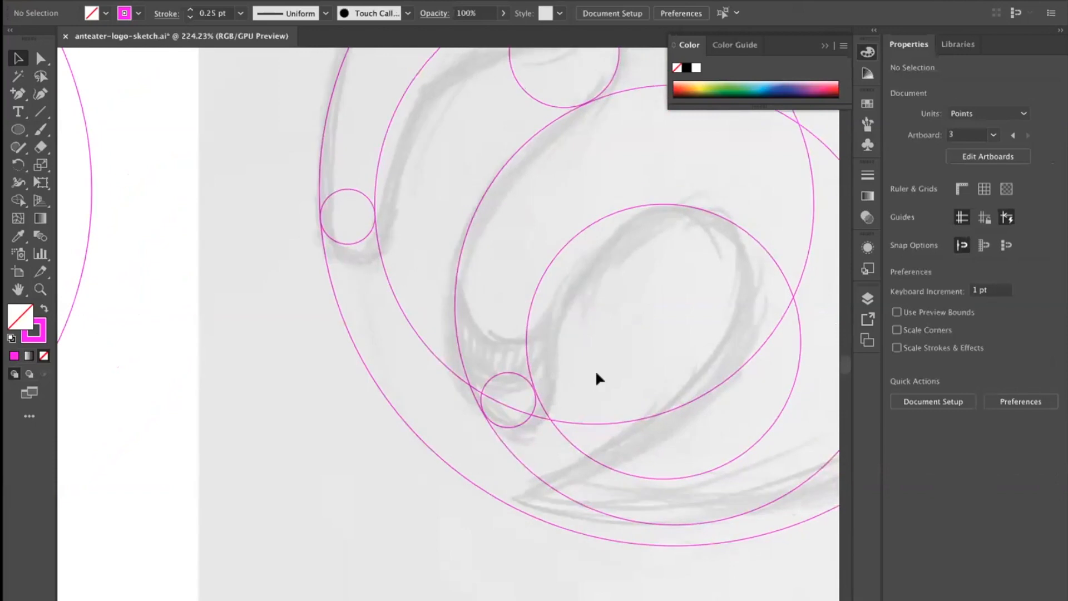
Switch to outline view and nudge the 93 pt leg circle slightly left to touch the 18.6 pt claw circle.
{"action": "left_click_drag", "start_coordinate": [553, 384], "coordinate": [580, 381]}
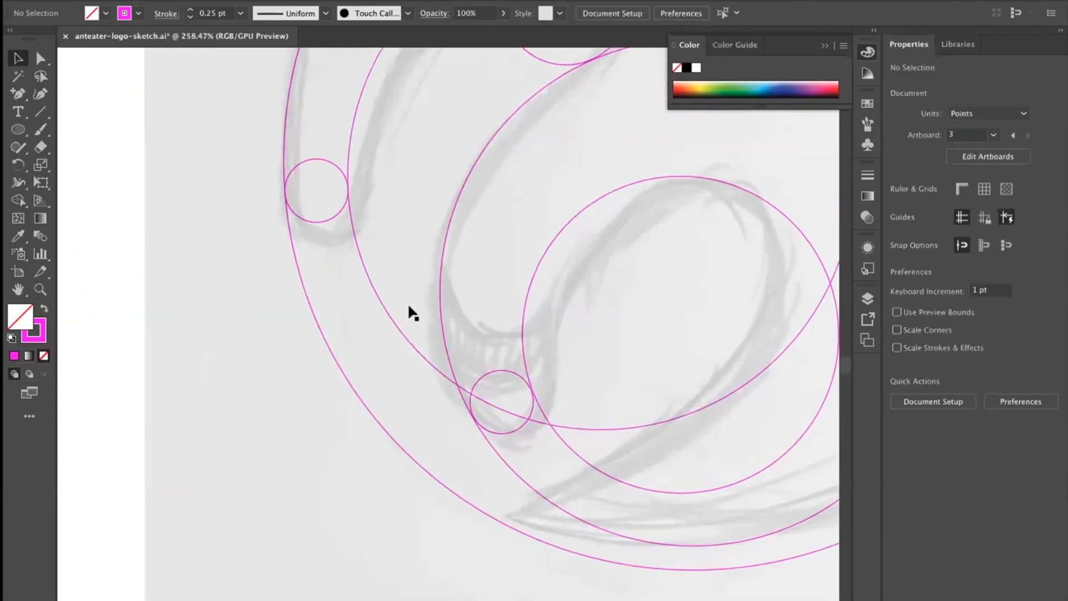
{"action": "left_click_drag", "start_coordinate": [588, 420], "coordinate": [677, 379]}
{"action": "left_click", "coordinate": [562, 379]}
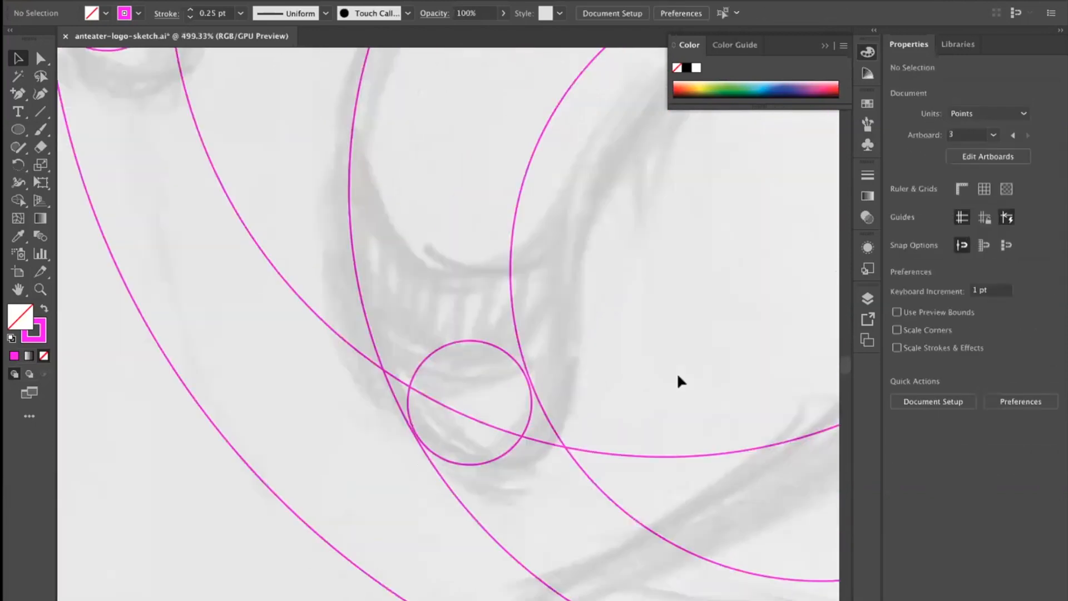
{"action": "left_click", "coordinate": [492, 346]}
{"action": "left_click_drag", "start_coordinate": [624, 336], "coordinate": [680, 517]}
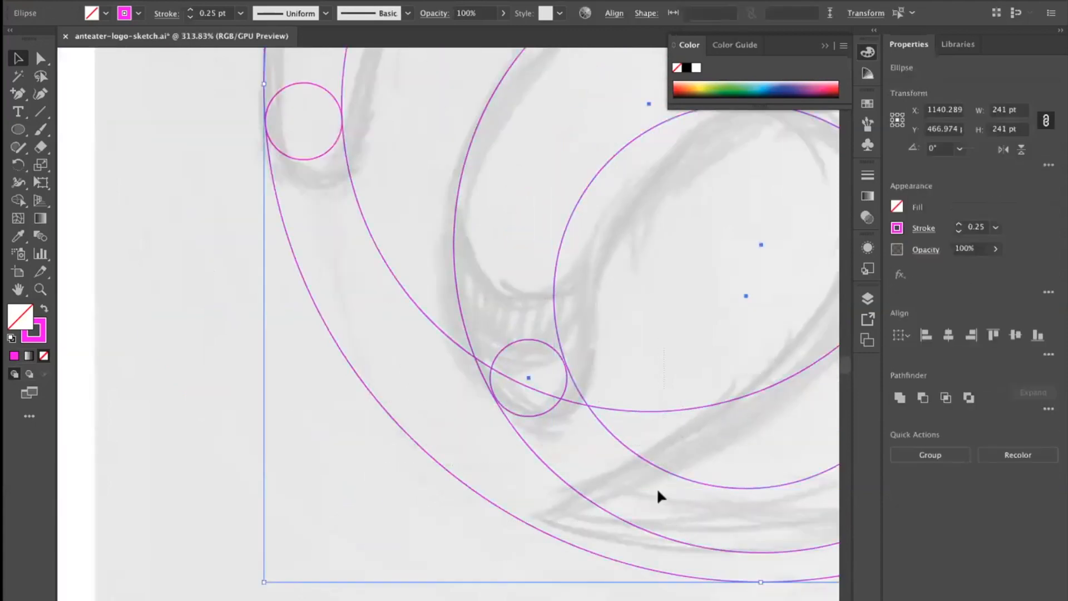
{"action": "key", "text": "super+y"}
{"action": "left_click_drag", "start_coordinate": [535, 364], "coordinate": [640, 368]}
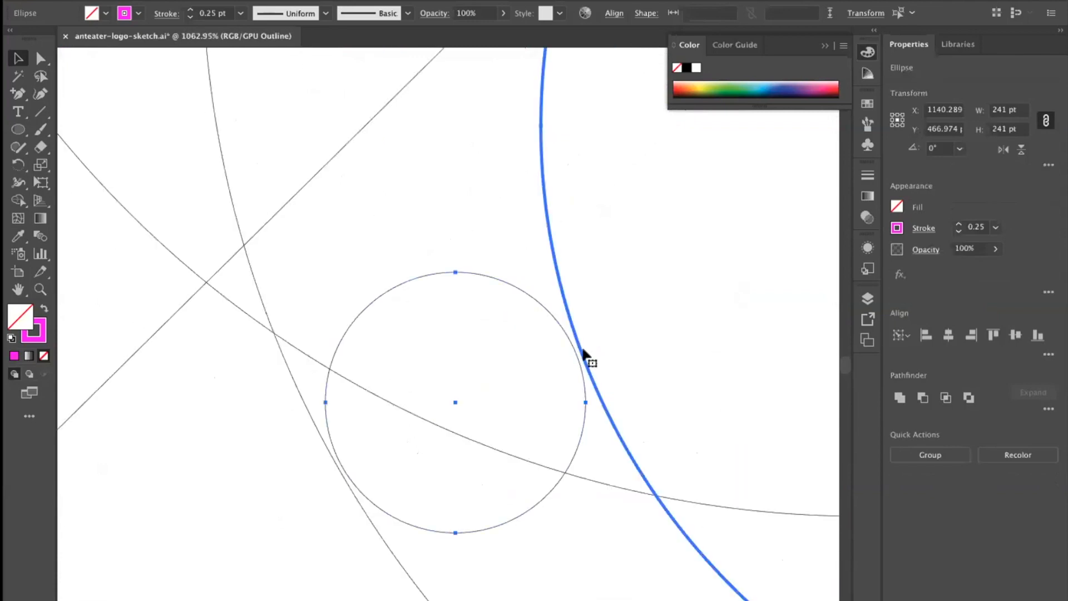
{"action": "left_click_drag", "start_coordinate": [580, 349], "coordinate": [564, 324]}
{"action": "key", "text": "super+z"}
{"action": "left_click", "coordinate": [627, 346]}
{"action": "left_click", "coordinate": [318, 463]}
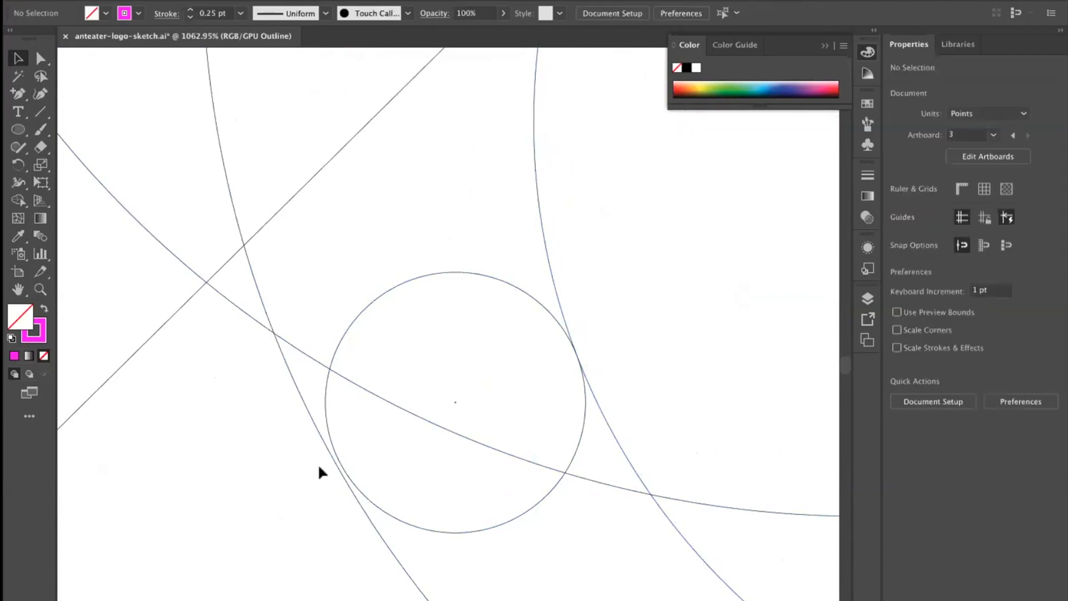
Examine up close in outline view how the claw circle meets the curves on either side of the front leg.
{"action": "left_click", "coordinate": [327, 454]}
{"action": "double_click", "coordinate": [327, 450]}
{"action": "left_click_drag", "start_coordinate": [327, 451], "coordinate": [442, 433]}
{"action": "left_click", "coordinate": [323, 456]}
{"action": "key", "text": "super+space"}
{"action": "left_click", "coordinate": [433, 441]}
{"action": "left_click", "coordinate": [529, 409]}
{"action": "left_click_drag", "start_coordinate": [545, 402], "coordinate": [545, 373]}
{"action": "left_click_drag", "start_coordinate": [484, 331], "coordinate": [674, 315]}
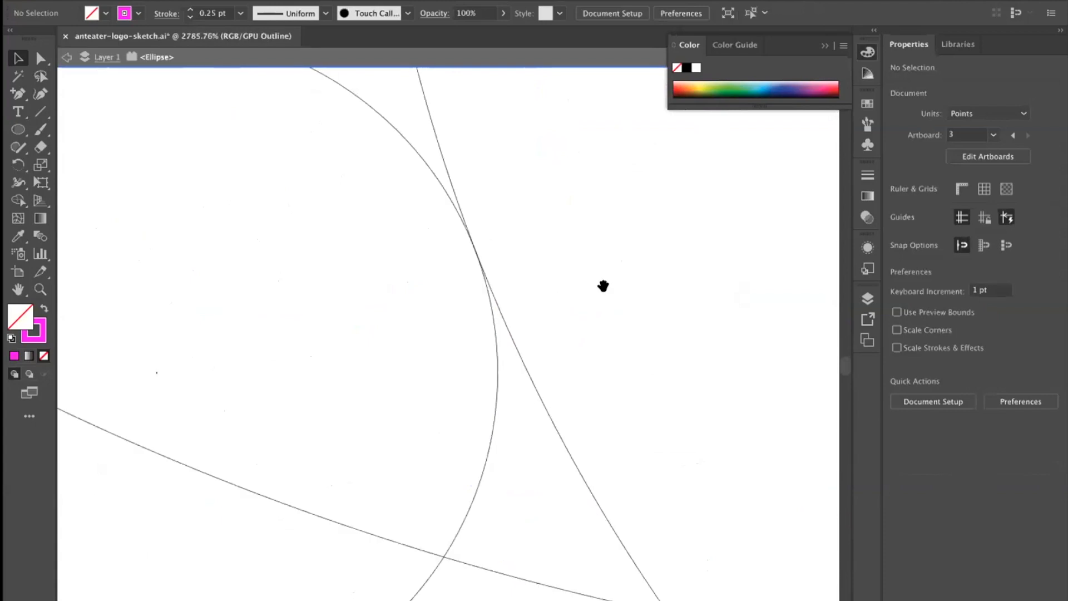
{"action": "left_click_drag", "start_coordinate": [624, 289], "coordinate": [511, 290]}
{"action": "left_click_drag", "start_coordinate": [659, 281], "coordinate": [368, 311]}
{"action": "key", "text": "Escape"}
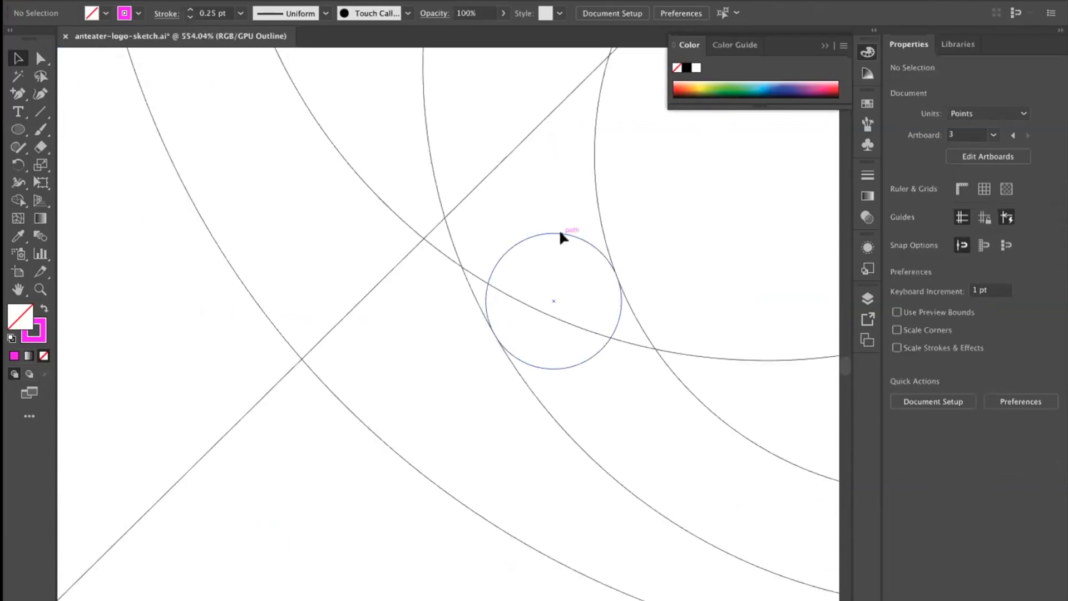
Try scaling down the claw circle between the two front leg curves.
{"action": "left_click", "coordinate": [560, 233]}
{"action": "left_click_drag", "start_coordinate": [620, 232], "coordinate": [579, 277]}
{"action": "left_click", "coordinate": [539, 294]}
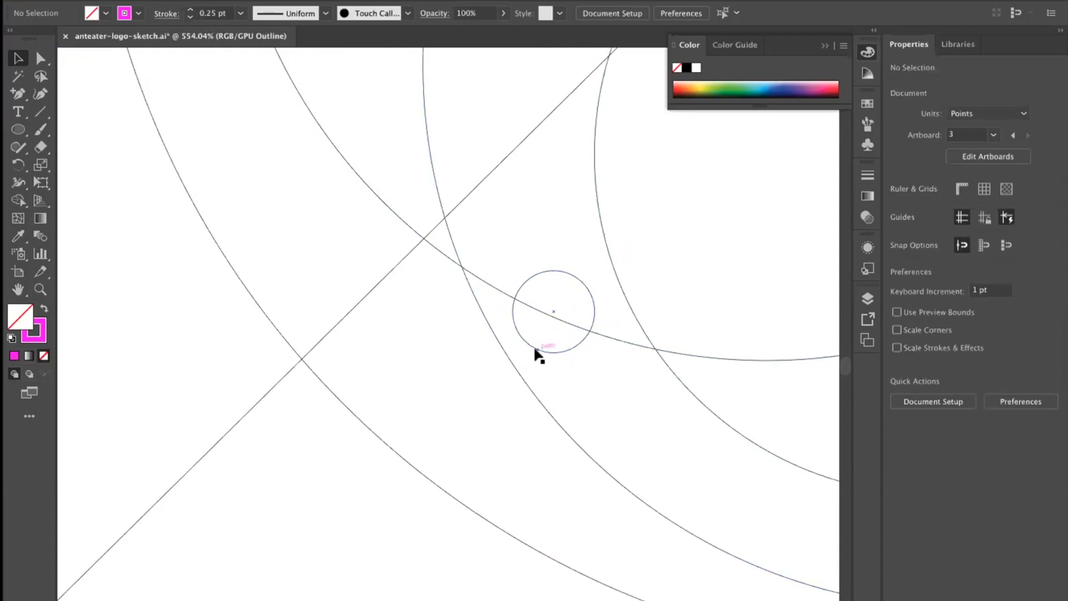
{"action": "key", "text": "super+z"}
{"action": "key", "text": "super+z"}
{"action": "left_click", "coordinate": [690, 278]}
Review the whole arrangement of fitted circles in outline view and over the sketch in preview.
{"action": "key", "text": "super+space"}
{"action": "mouse_move", "coordinate": [603, 305]}
{"action": "left_mouse_down"}
{"action": "mouse_move", "coordinate": [727, 289]}
{"action": "mouse_move", "coordinate": [612, 313]}
{"action": "left_mouse_up"}
{"action": "left_click_drag", "start_coordinate": [669, 286], "coordinate": [511, 352]}
{"action": "left_click_drag", "start_coordinate": [705, 273], "coordinate": [394, 388]}
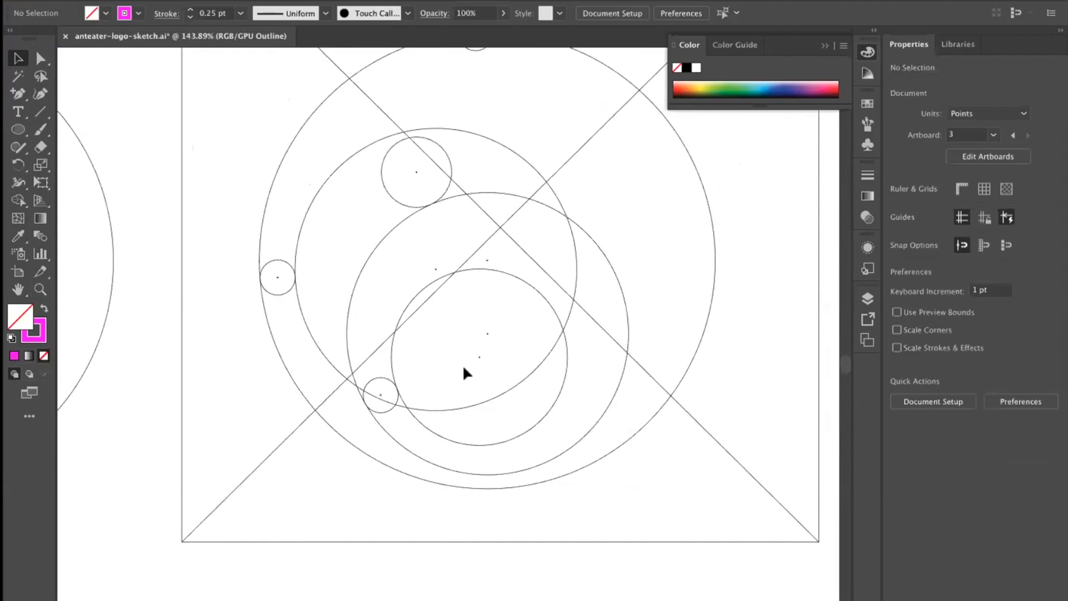
{"action": "left_click_drag", "start_coordinate": [511, 369], "coordinate": [496, 369]}
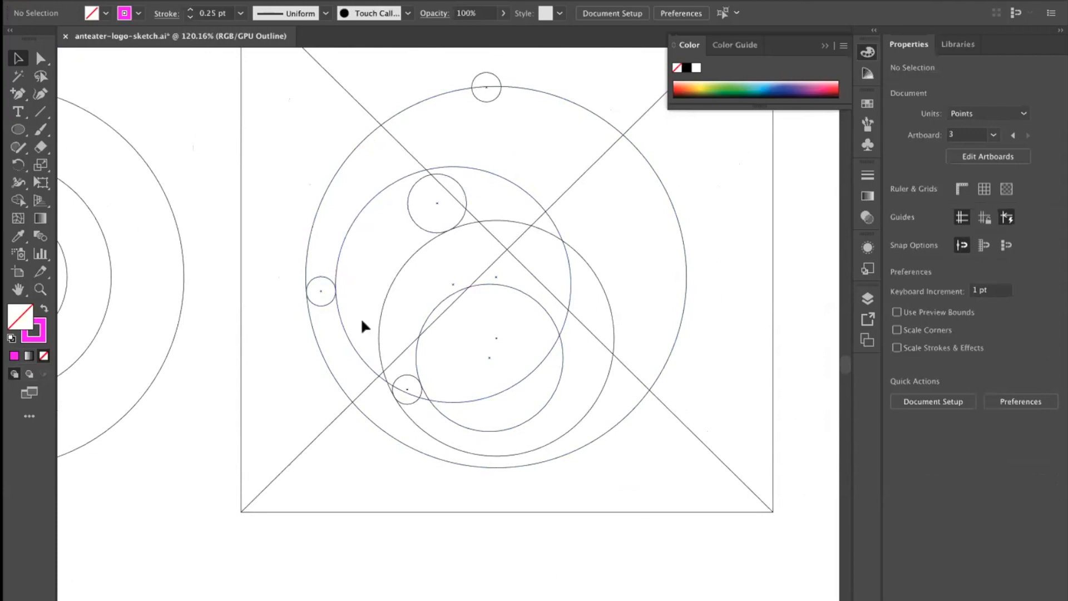
{"action": "scroll", "coordinate": [206, 411], "scroll_direction": "left", "scroll_amount": 3}
{"action": "scroll", "coordinate": [205, 411], "scroll_direction": "down", "scroll_amount": 2}
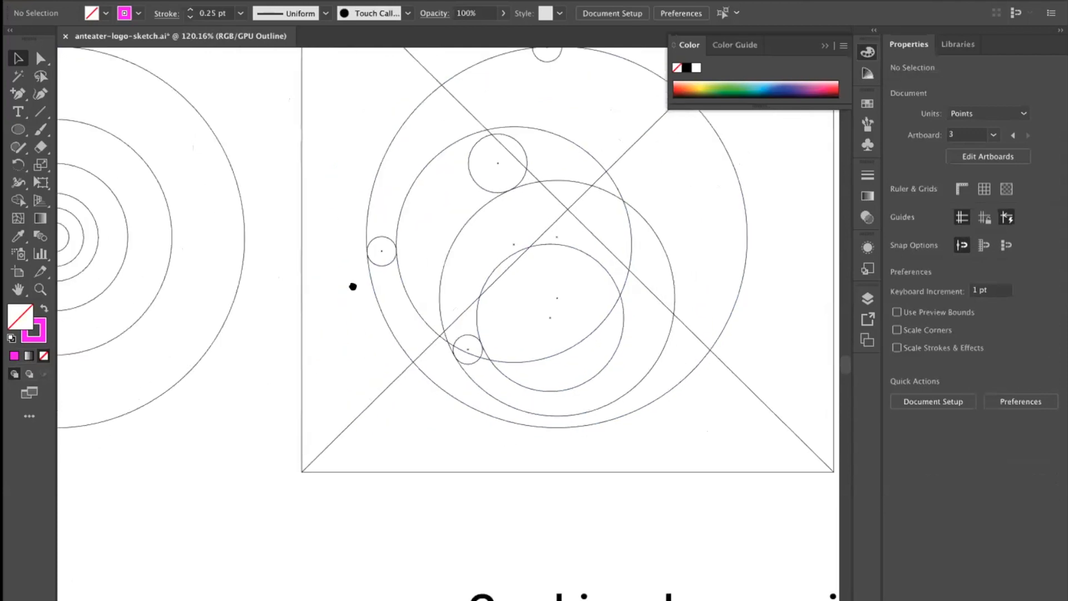
{"action": "scroll", "coordinate": [353, 287], "scroll_direction": "up", "scroll_amount": 3}
{"action": "scroll", "coordinate": [353, 287], "scroll_direction": "right", "scroll_amount": 2}
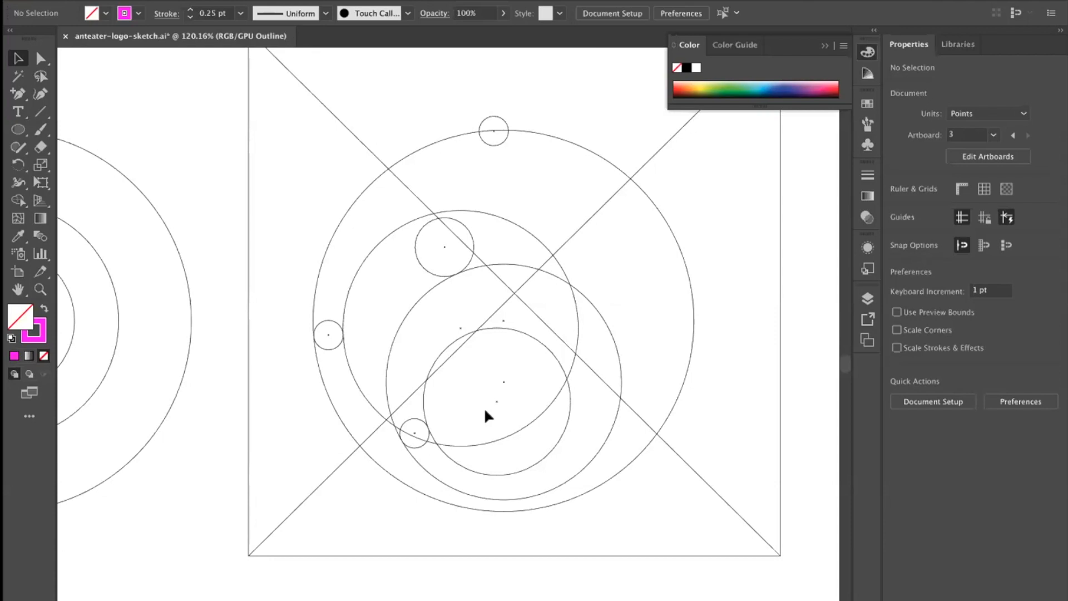
{"action": "key", "text": "super+y"}
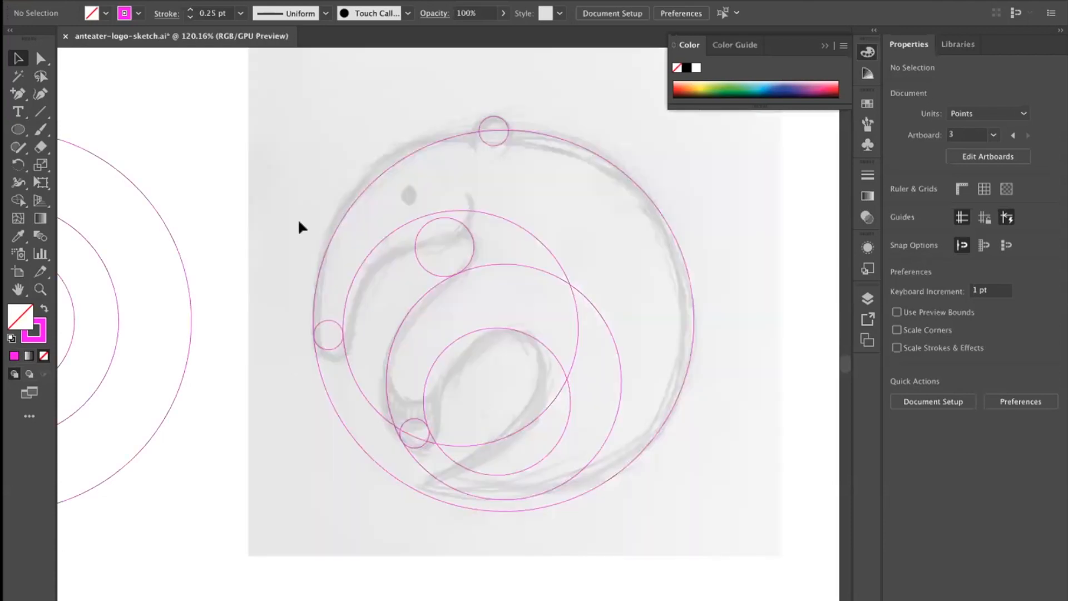
{"action": "key", "text": "super+a"}
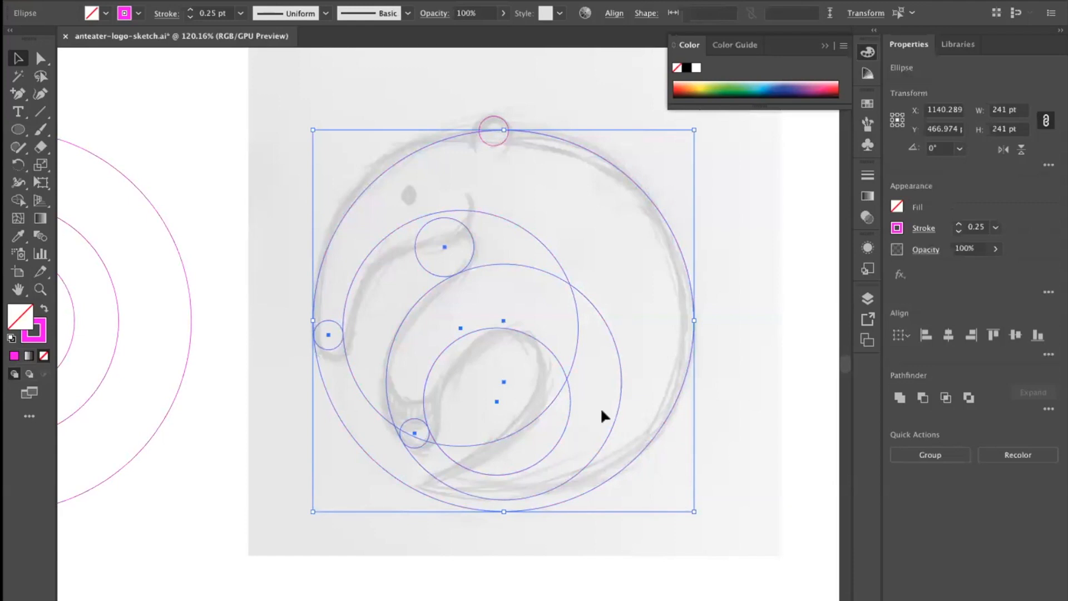
{"action": "key", "text": "shift+m"}
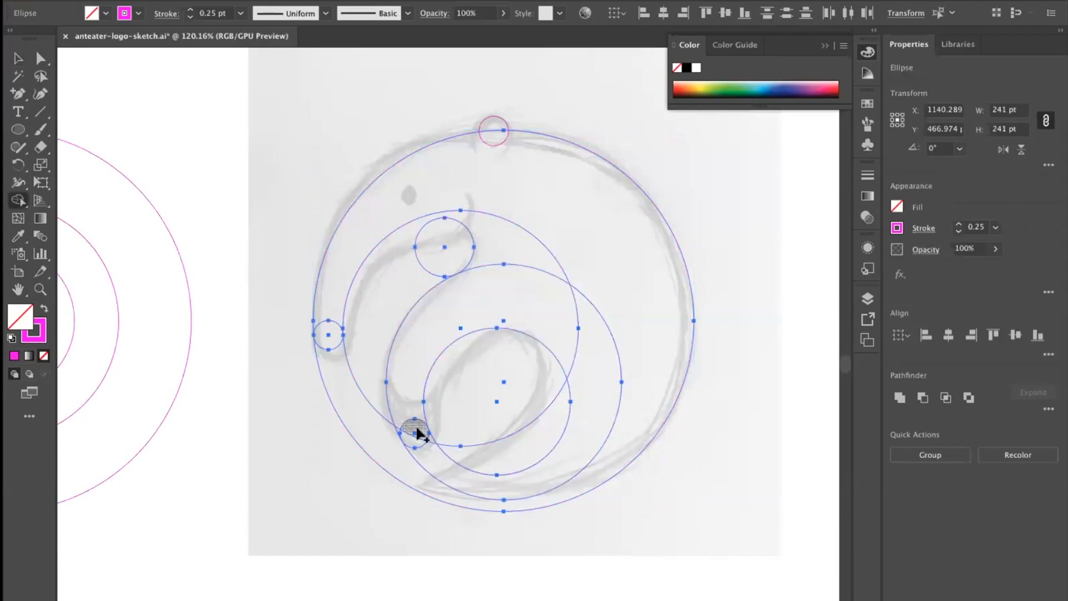
{"action": "mouse_move", "coordinate": [500, 406]}
{"action": "left_mouse_down"}
{"action": "mouse_move", "coordinate": [522, 399]}
{"action": "mouse_move", "coordinate": [494, 401]}
{"action": "left_mouse_up"}
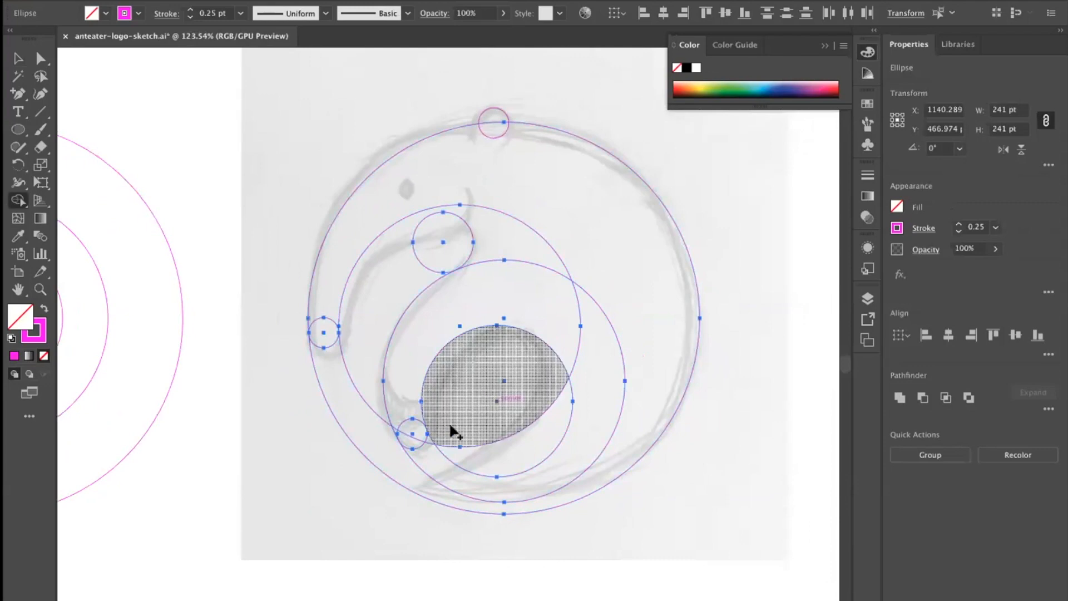
{"action": "key", "text": "v"}
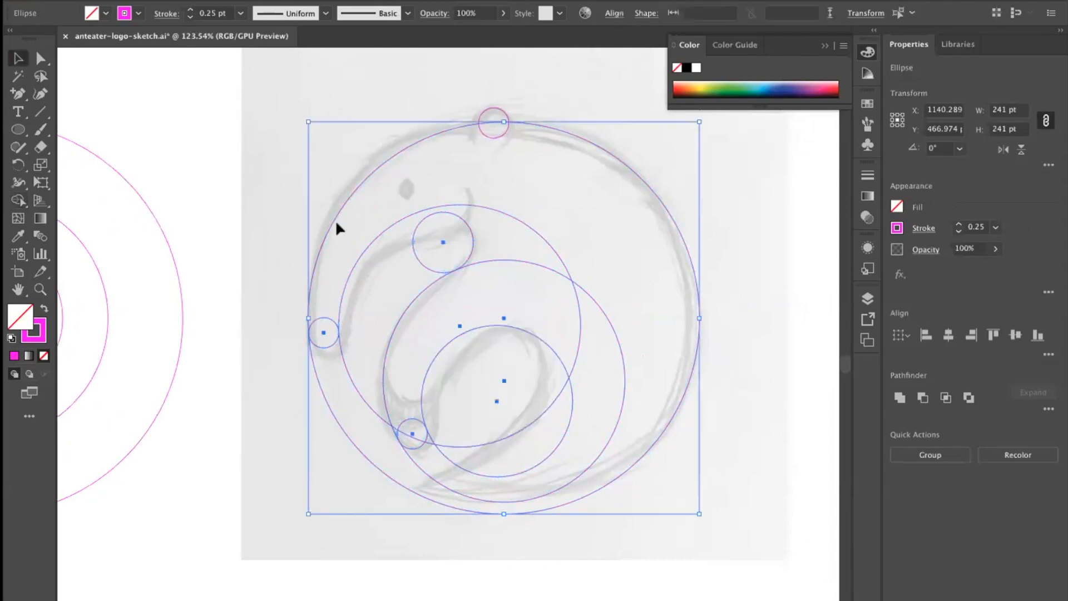
{"action": "left_click", "coordinate": [743, 320]}
Select all the fitted circles, including the small one on top, and merge the claw circle with the front leg's area using Shape Builder.
{"action": "scroll", "coordinate": [720, 310], "scroll_direction": "down", "scroll_amount": 2}
{"action": "left_click_drag", "start_coordinate": [720, 310], "coordinate": [682, 315]}
{"action": "left_click_drag", "start_coordinate": [342, 146], "coordinate": [726, 498]}
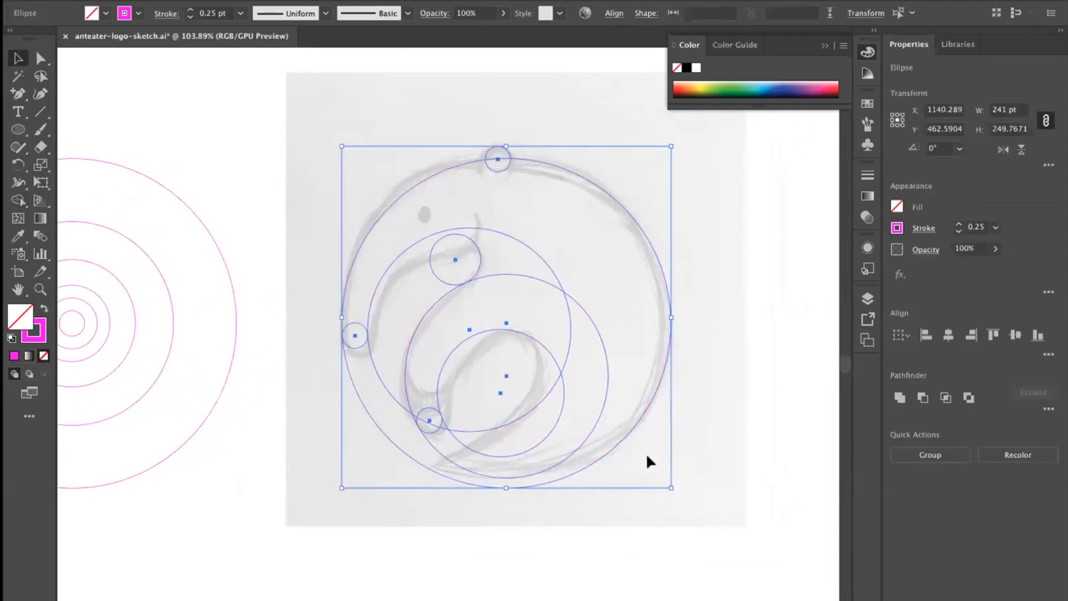
{"action": "key", "text": "shift+m"}
{"action": "left_click_drag", "start_coordinate": [453, 346], "coordinate": [527, 345]}
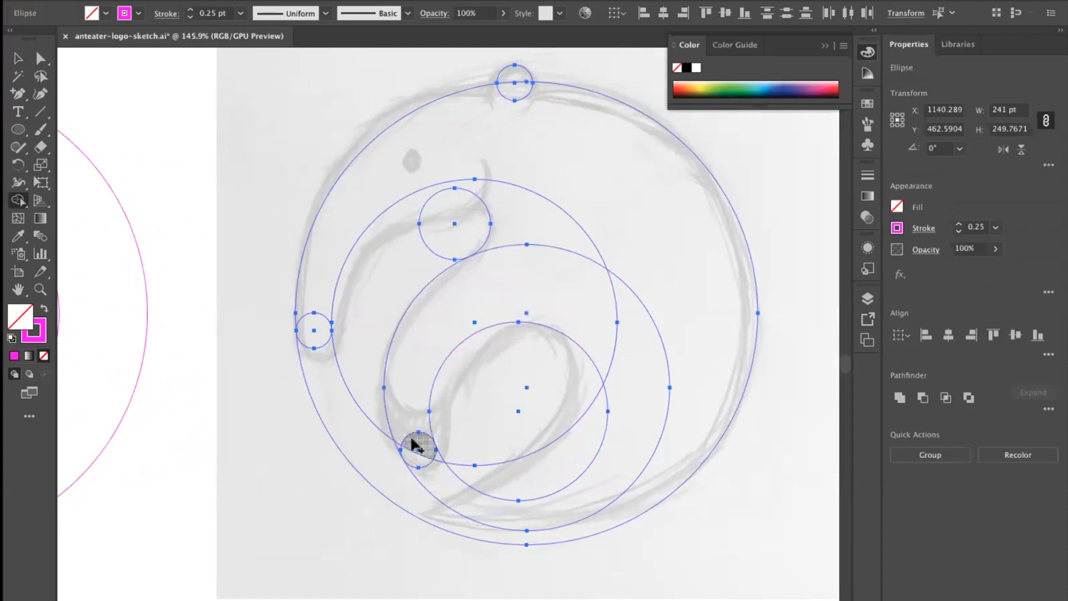
{"action": "mouse_move", "coordinate": [413, 461]}
{"action": "left_mouse_down"}
{"action": "mouse_move", "coordinate": [407, 398]}
{"action": "mouse_move", "coordinate": [429, 340]}
{"action": "left_mouse_up"}
{"action": "key", "text": "v"}
{"action": "key", "text": "ctrl+a"}
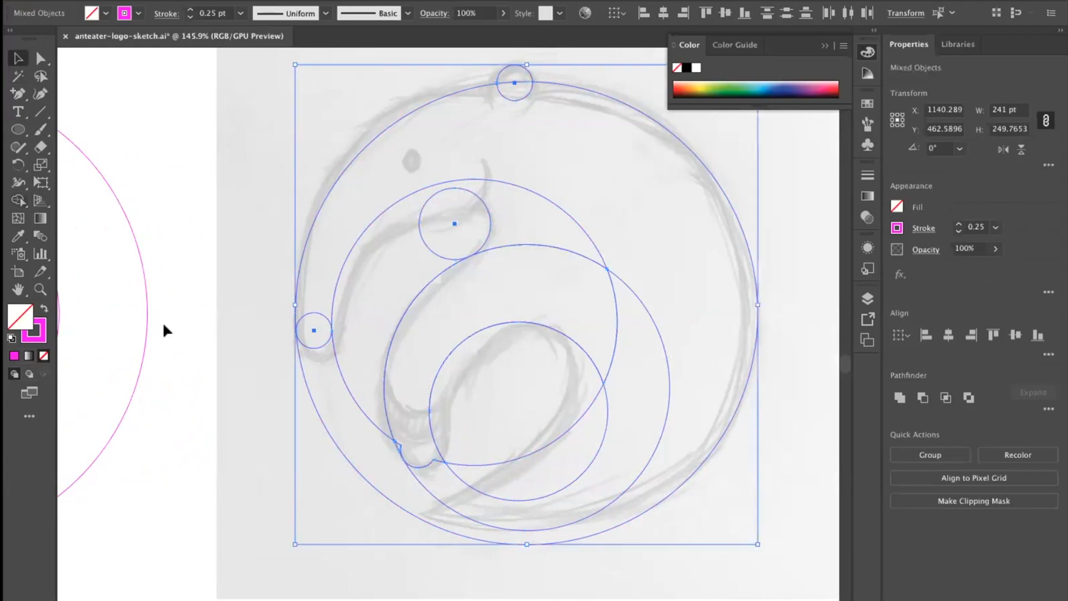
{"action": "left_click", "coordinate": [167, 331]}
Pull the merged compound shape off the sketch to check it, undo that move, and undo the Shape Builder merge.
{"action": "left_click_drag", "start_coordinate": [471, 250], "coordinate": [312, 295]}
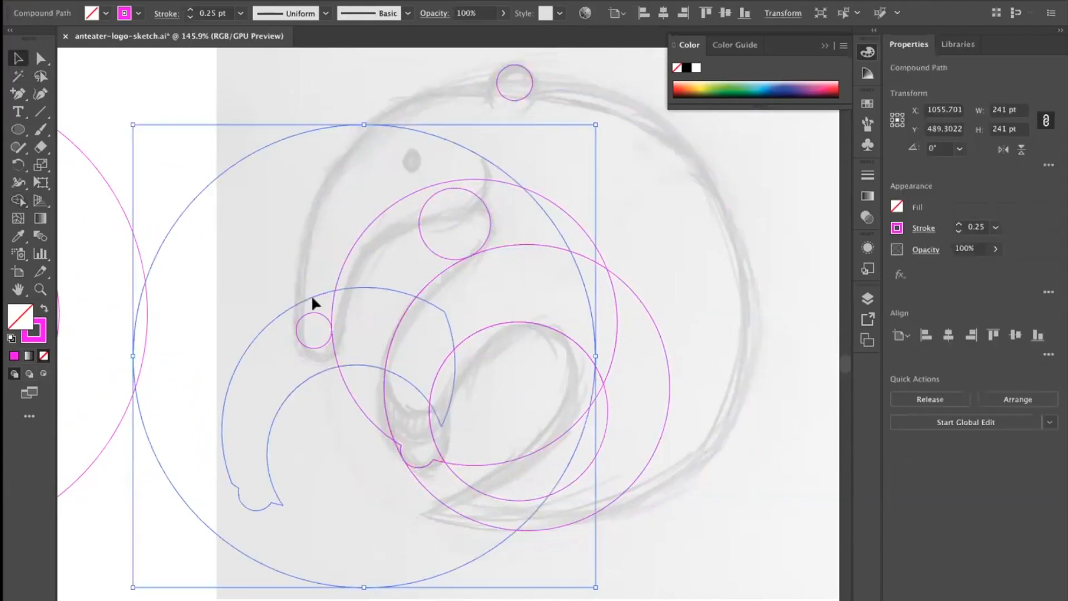
{"action": "key", "text": "ctrl+z"}
{"action": "left_click", "coordinate": [254, 395]}
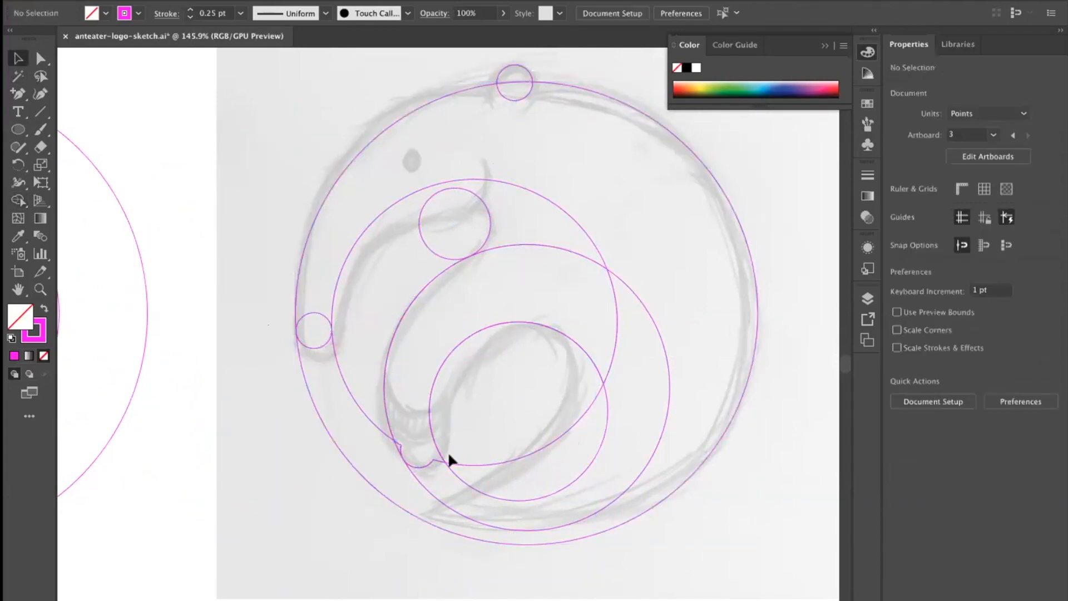
{"action": "mouse_move", "coordinate": [411, 451]}
{"action": "left_mouse_down"}
{"action": "mouse_move", "coordinate": [447, 443]}
{"action": "mouse_move", "coordinate": [416, 451]}
{"action": "left_mouse_up"}
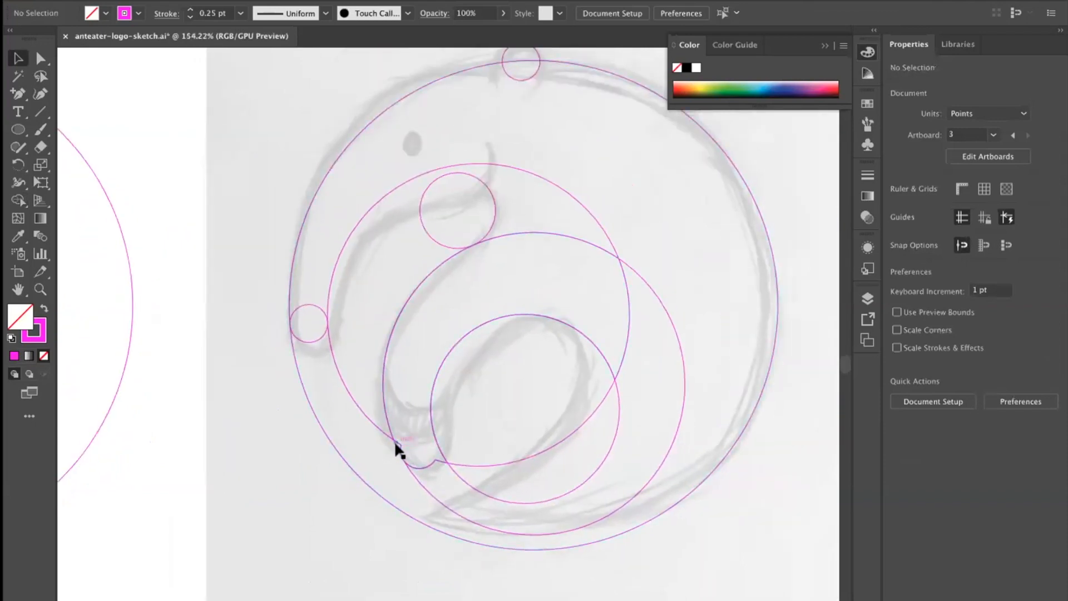
{"action": "left_click", "coordinate": [434, 458]}
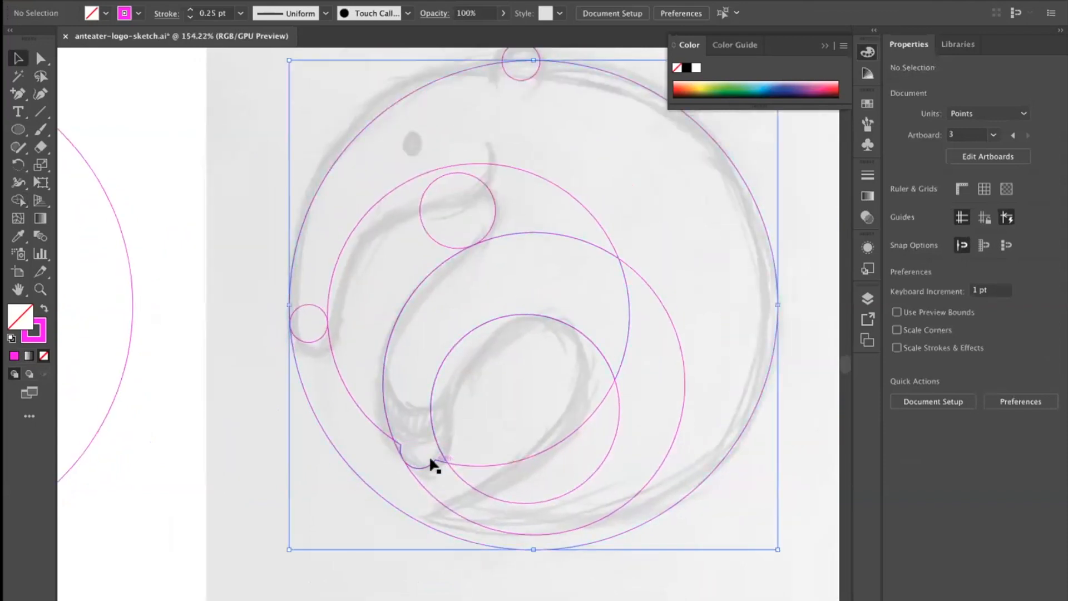
{"action": "key", "text": "ctrl+y"}
{"action": "left_click", "coordinate": [178, 437]}
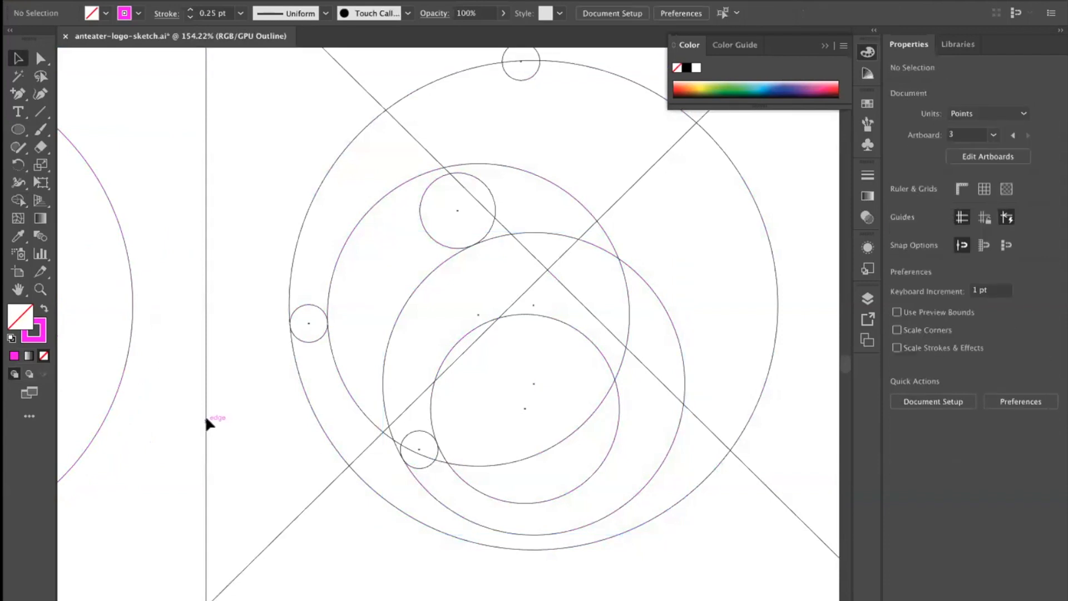
{"action": "key", "text": "ctrl+y"}
Reselect all the circles, unite the claw circle's halves with Shape Builder, and try merging it with the front leg's area.
{"action": "mouse_move", "coordinate": [435, 457]}
{"action": "left_mouse_down"}
{"action": "mouse_move", "coordinate": [464, 450]}
{"action": "mouse_move", "coordinate": [443, 432]}
{"action": "mouse_move", "coordinate": [546, 429]}
{"action": "mouse_move", "coordinate": [353, 420]}
{"action": "mouse_move", "coordinate": [418, 402]}
{"action": "mouse_move", "coordinate": [325, 449]}
{"action": "left_mouse_up"}
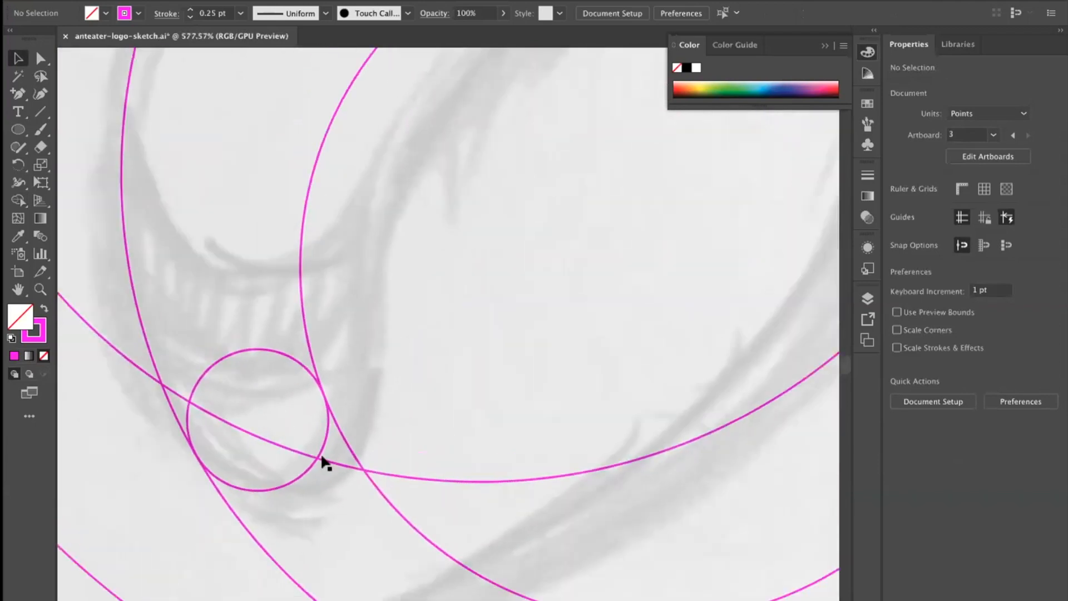
{"action": "left_click_drag", "start_coordinate": [377, 413], "coordinate": [439, 429]}
{"action": "key", "text": "ctrl+a"}
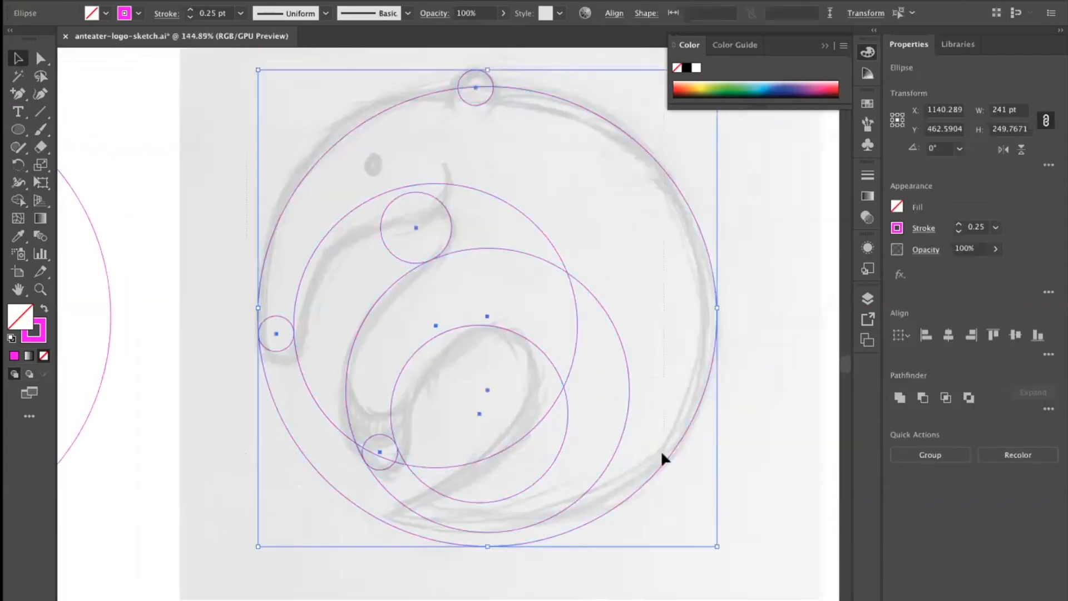
{"action": "key", "text": "shift+m"}
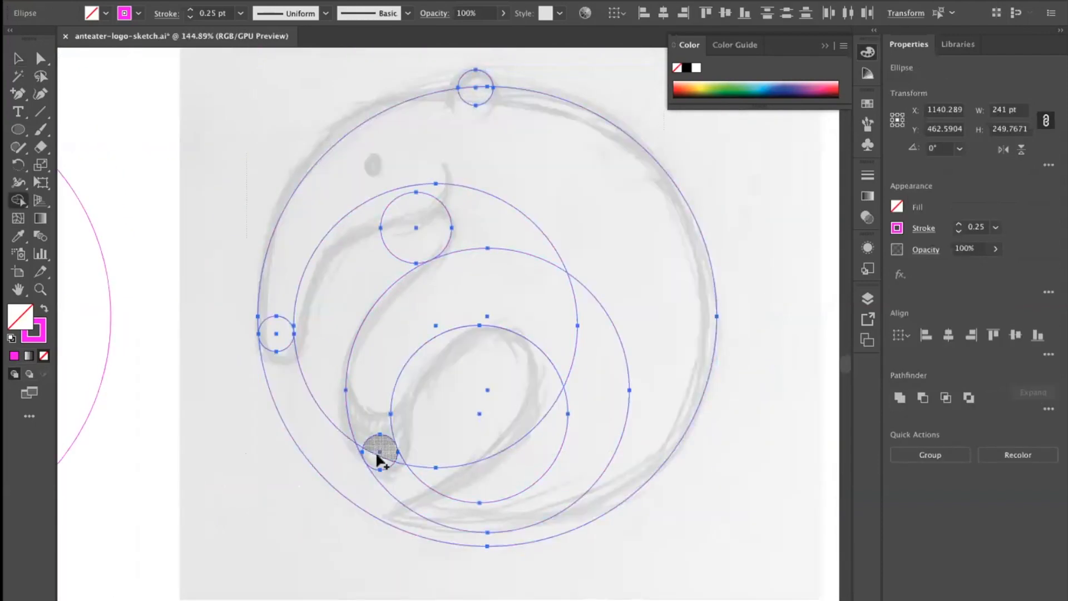
{"action": "left_click", "coordinate": [379, 454]}
{"action": "left_click_drag", "start_coordinate": [374, 427], "coordinate": [374, 417]}
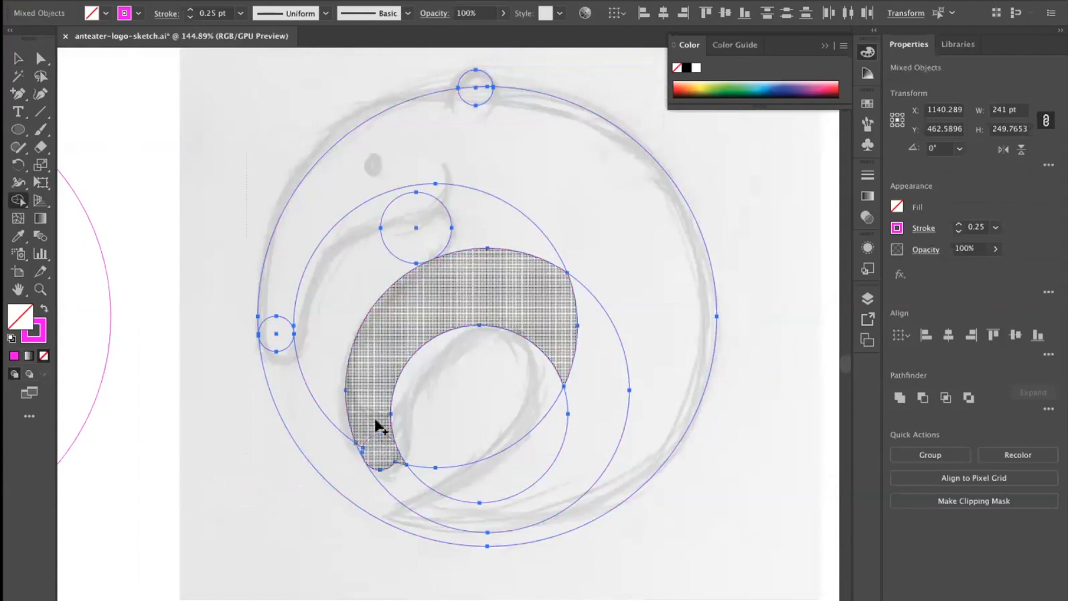
{"action": "key", "text": "ctrl+z"}
Inspect where the claw circle meets the surrounding circles' arcs, in preview and in outline view.
{"action": "left_click_drag", "start_coordinate": [418, 458], "coordinate": [482, 452]}
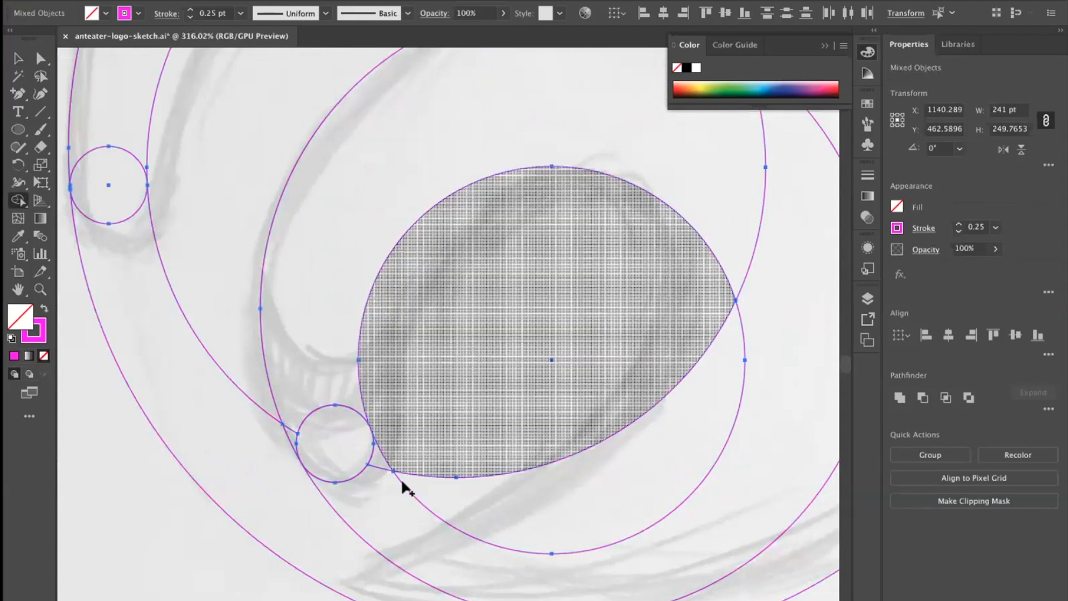
{"action": "left_click_drag", "start_coordinate": [390, 470], "coordinate": [587, 441]}
{"action": "left_click_drag", "start_coordinate": [287, 455], "coordinate": [329, 448]}
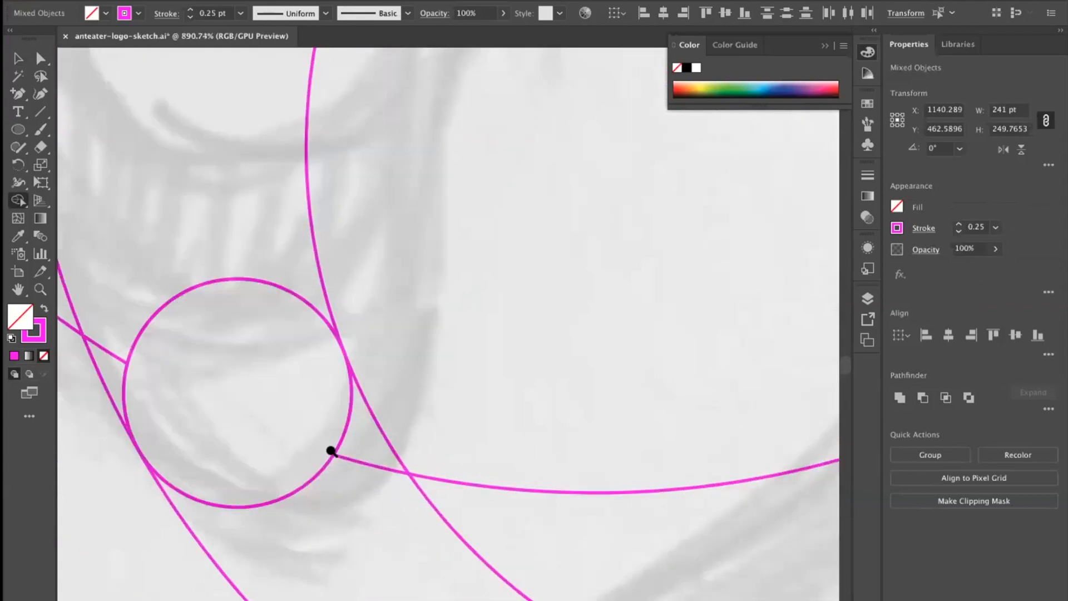
{"action": "mouse_move", "coordinate": [208, 376]}
{"action": "left_mouse_down"}
{"action": "mouse_move", "coordinate": [153, 410]}
{"action": "mouse_move", "coordinate": [117, 368]}
{"action": "mouse_move", "coordinate": [118, 378]}
{"action": "left_mouse_up"}
{"action": "key", "text": "v"}
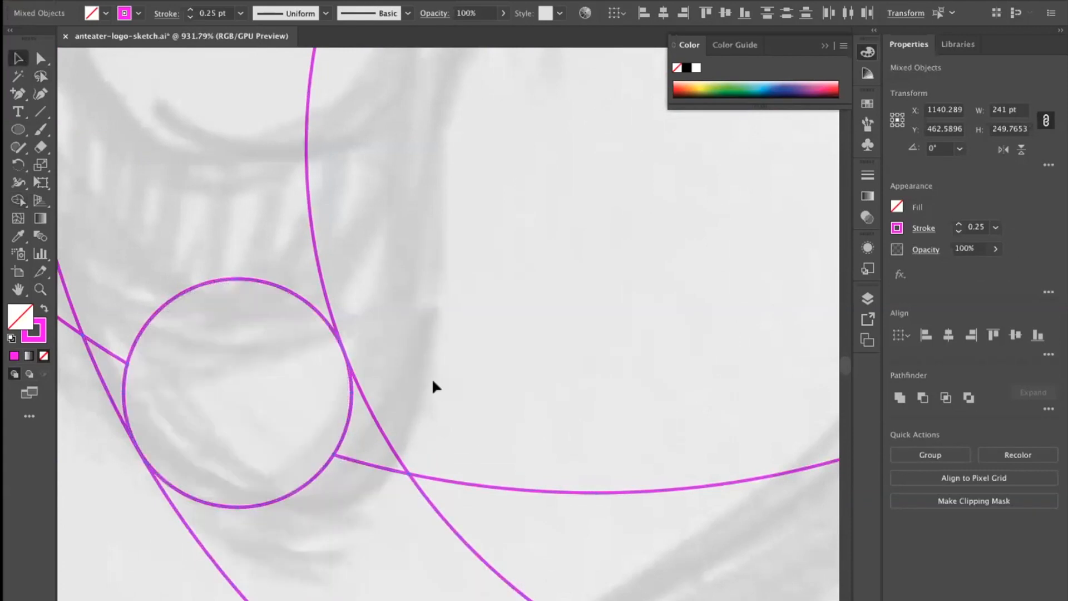
{"action": "left_click", "coordinate": [294, 454]}
{"action": "left_click", "coordinate": [309, 429], "text": "alt"}
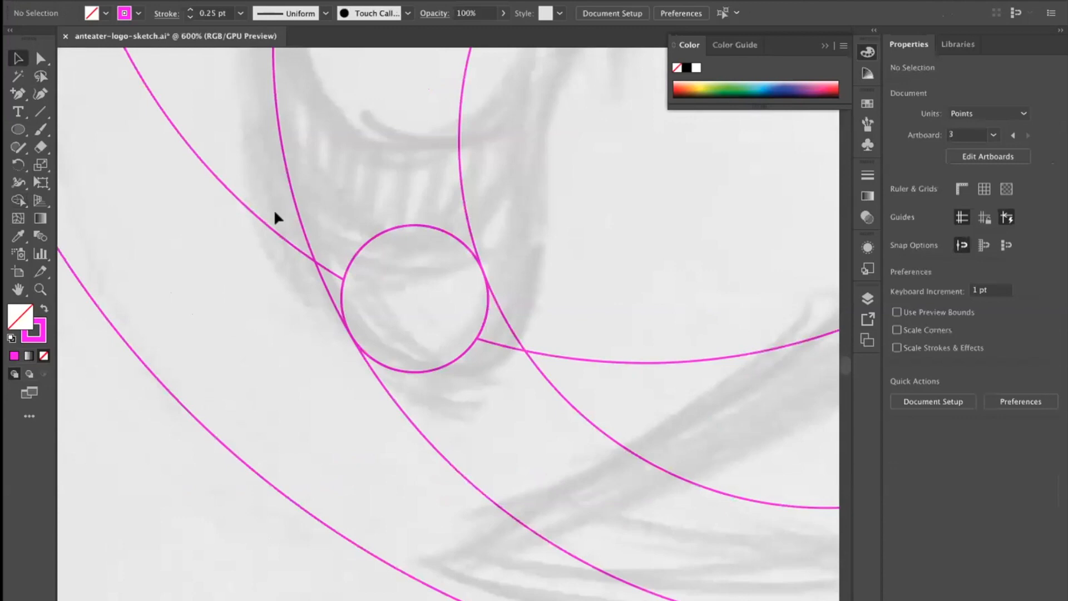
{"action": "left_click_drag", "start_coordinate": [554, 427], "coordinate": [556, 428]}
{"action": "key", "text": "ctrl+y"}
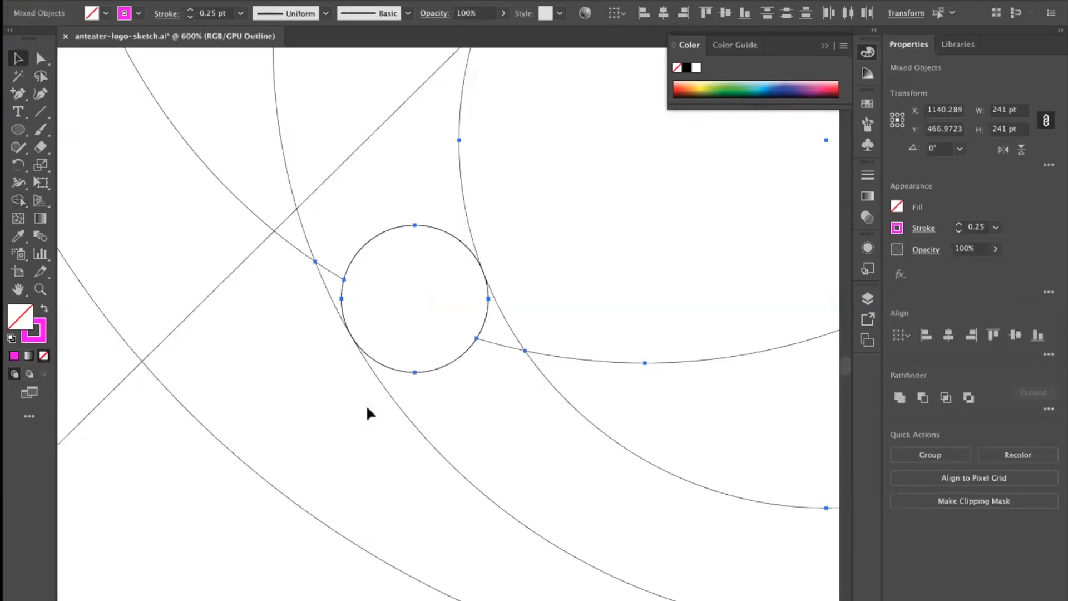
{"action": "left_click_drag", "start_coordinate": [364, 343], "coordinate": [484, 348]}
{"action": "left_click_drag", "start_coordinate": [296, 302], "coordinate": [430, 301]}
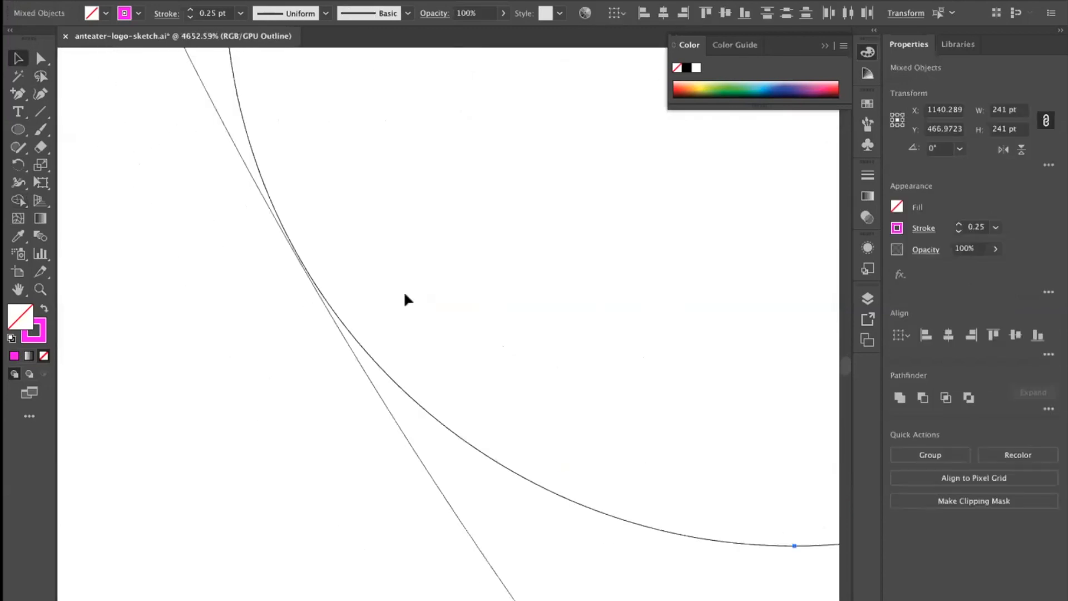
{"action": "left_click_drag", "start_coordinate": [321, 258], "coordinate": [479, 262]}
{"action": "left_click_drag", "start_coordinate": [335, 274], "coordinate": [394, 275]}
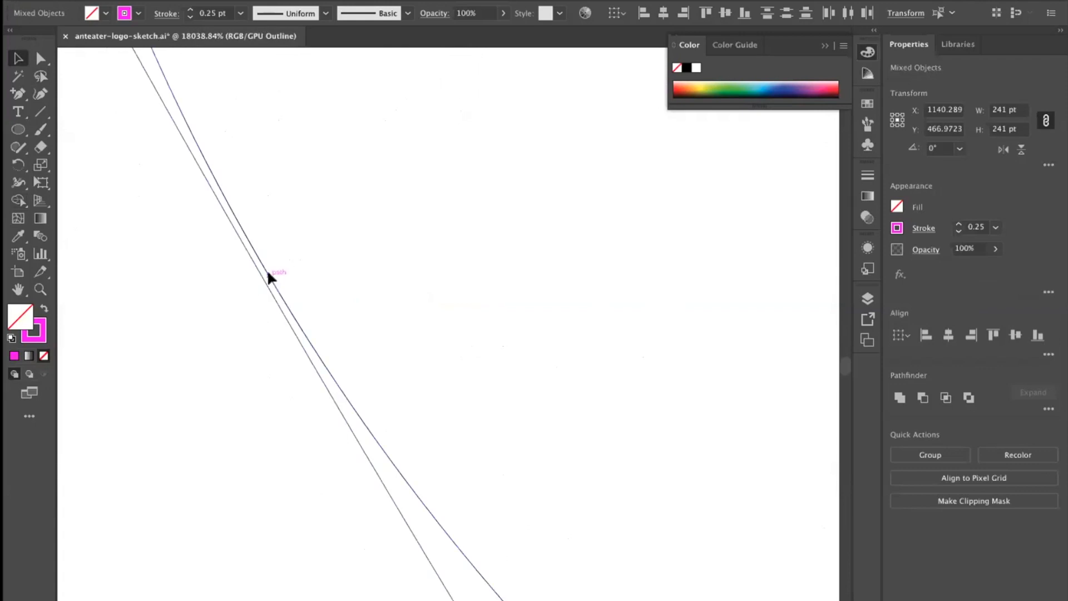
Isolate the claw circle's path, try shifting it against the neighbouring arc in outline view, and undo the changes.
{"action": "double_click", "coordinate": [267, 273]}
{"action": "left_click", "coordinate": [288, 274]}
{"action": "left_click_drag", "start_coordinate": [272, 279], "coordinate": [438, 285]}
{"action": "left_click", "coordinate": [318, 292]}
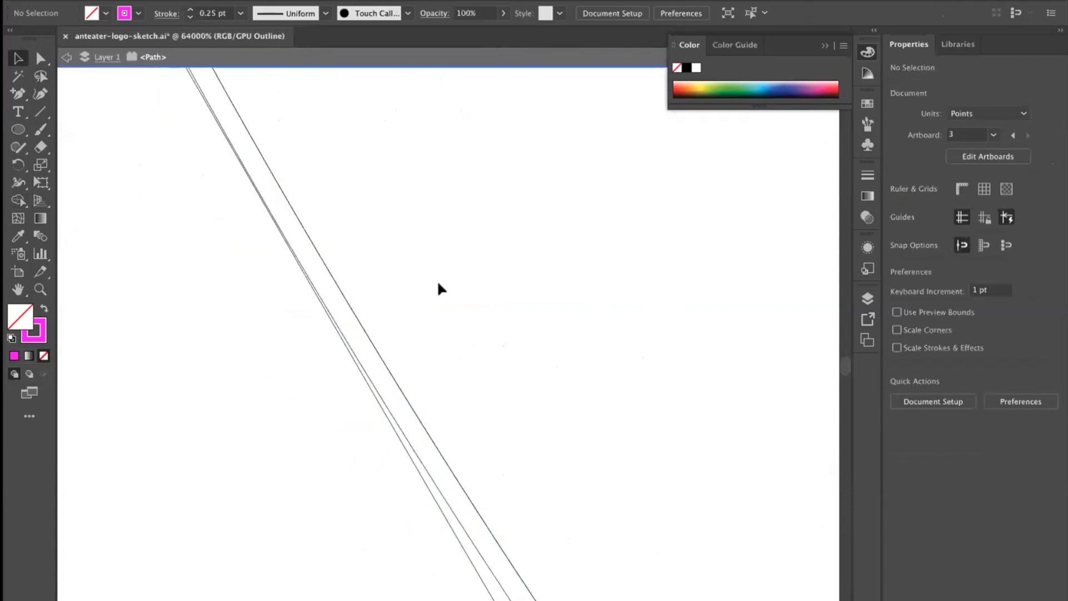
{"action": "left_click", "coordinate": [306, 269]}
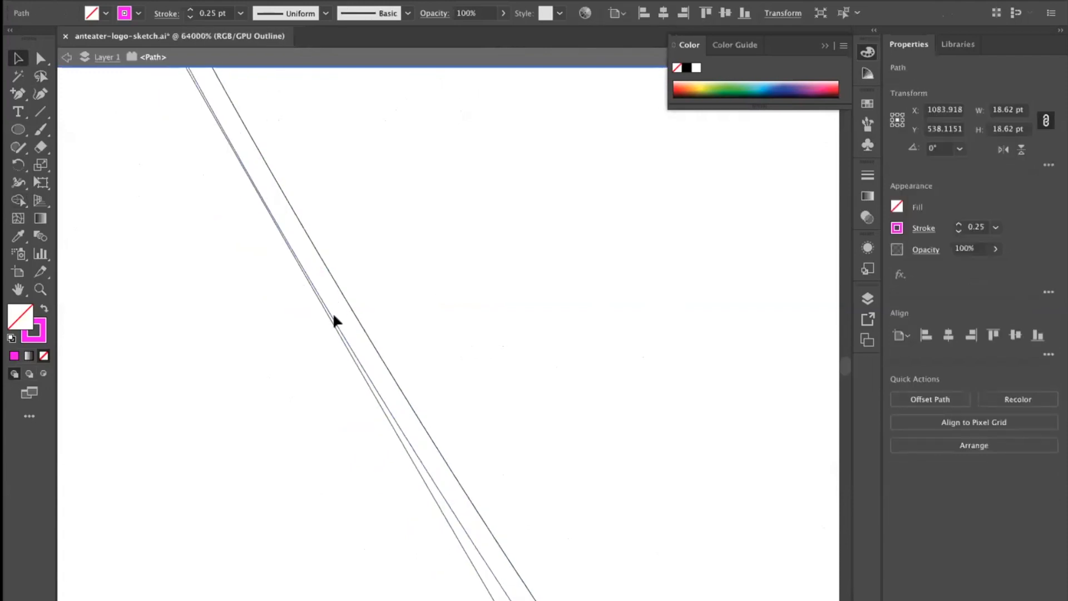
{"action": "left_click", "coordinate": [348, 302]}
{"action": "left_click_drag", "start_coordinate": [341, 312], "coordinate": [824, 281]}
{"action": "key", "text": "super+z"}
{"action": "key", "text": "super+z"}
{"action": "left_click", "coordinate": [388, 324]}
Isolate the claw circle again and nudge it slightly toward the adjacent outer arc.
{"action": "left_click_drag", "start_coordinate": [205, 344], "coordinate": [438, 307]}
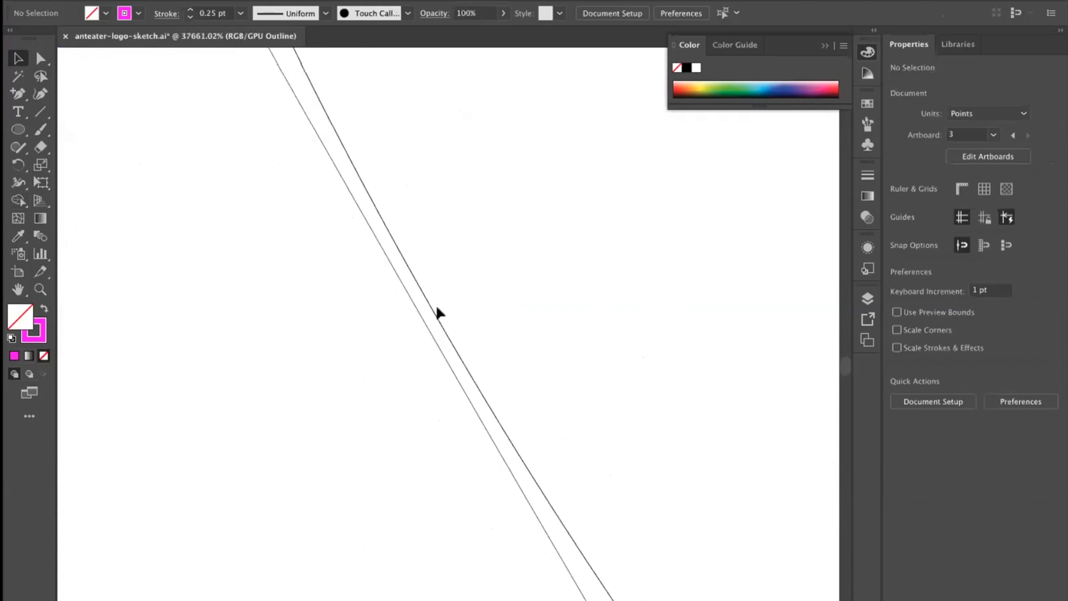
{"action": "left_click", "coordinate": [436, 309]}
{"action": "double_click", "coordinate": [433, 313]}
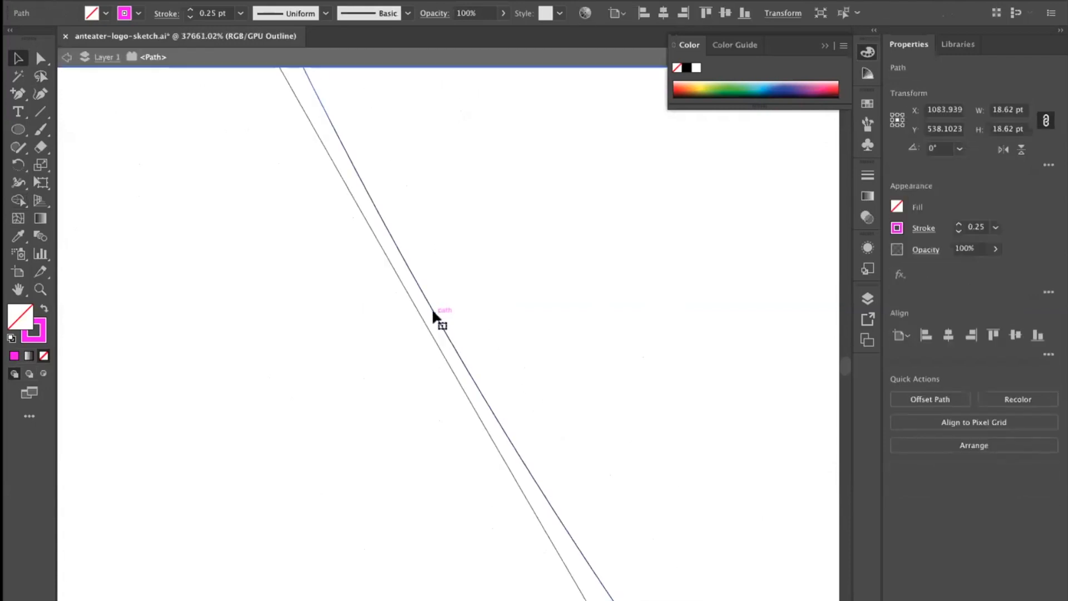
{"action": "left_click_drag", "start_coordinate": [433, 309], "coordinate": [422, 318]}
{"action": "left_click", "coordinate": [463, 312]}
{"action": "left_click_drag", "start_coordinate": [552, 303], "coordinate": [367, 366]}
{"action": "left_click_drag", "start_coordinate": [466, 353], "coordinate": [337, 387]}
{"action": "left_click_drag", "start_coordinate": [596, 295], "coordinate": [396, 360]}
{"action": "scroll", "coordinate": [513, 326], "scroll_direction": "down", "scroll_amount": 5}
{"action": "left_click_drag", "start_coordinate": [520, 303], "coordinate": [424, 365]}
{"action": "left_click_drag", "start_coordinate": [478, 332], "coordinate": [356, 382]}
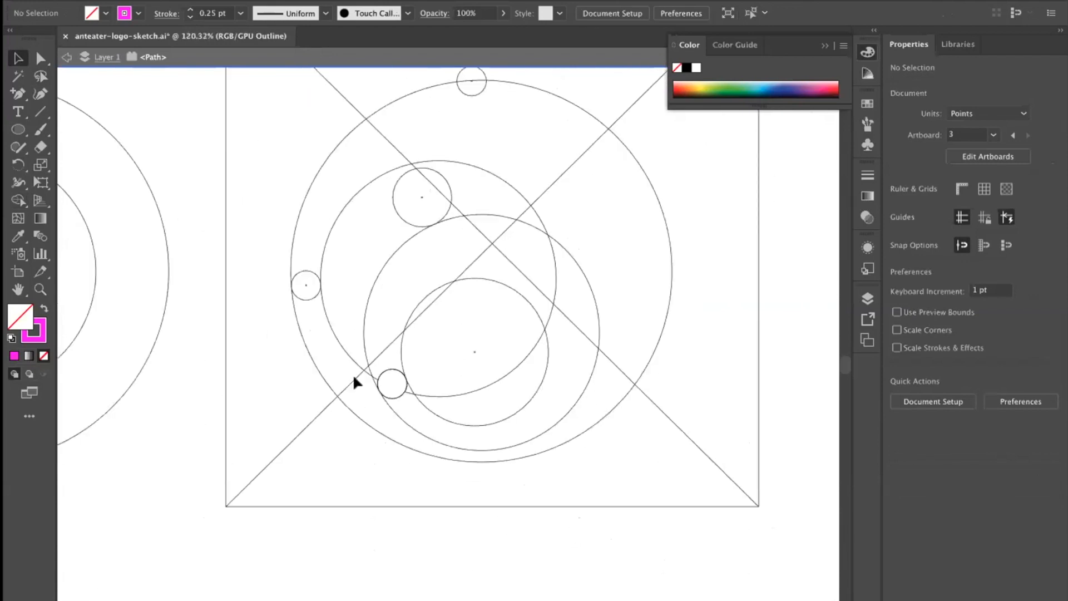
Leave isolation mode, return to preview view, and select all the fitted circles over the sketch.
{"action": "key", "text": "ctrl+y"}
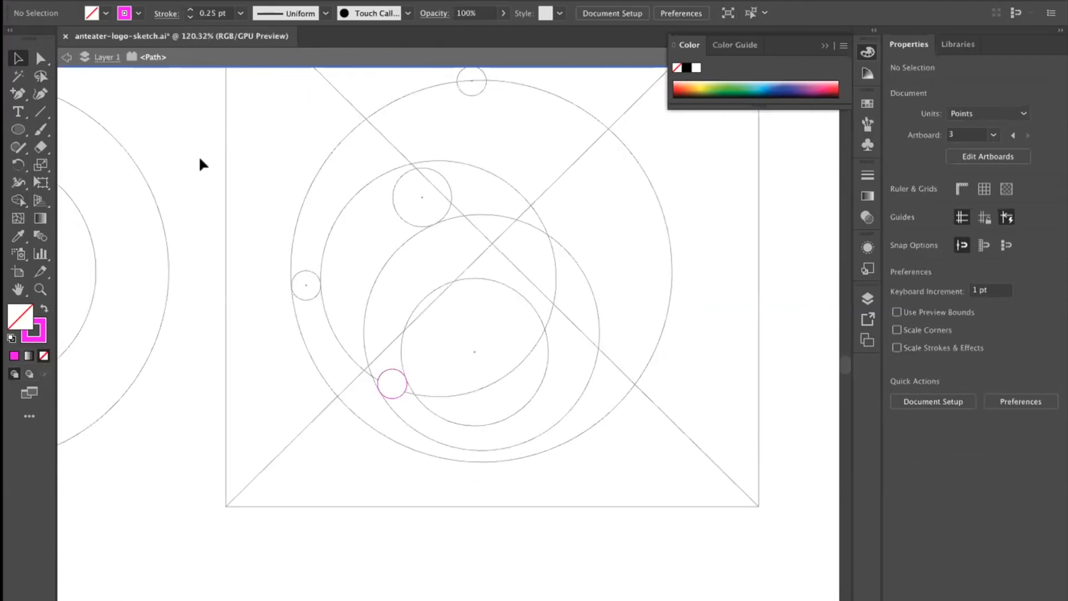
{"action": "key", "text": "ctrl+y"}
{"action": "mouse_move", "coordinate": [310, 227]}
{"action": "left_mouse_down"}
{"action": "mouse_move", "coordinate": [248, 255]}
{"action": "mouse_move", "coordinate": [270, 292]}
{"action": "left_mouse_up"}
{"action": "key", "text": "ctrl+y"}
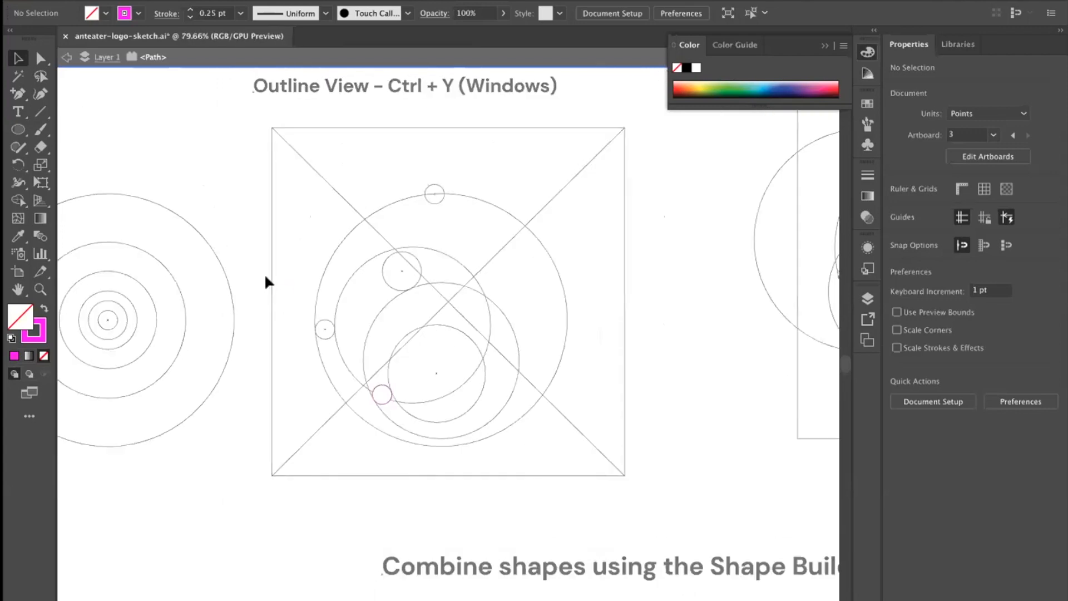
{"action": "key", "text": "ctrl+y"}
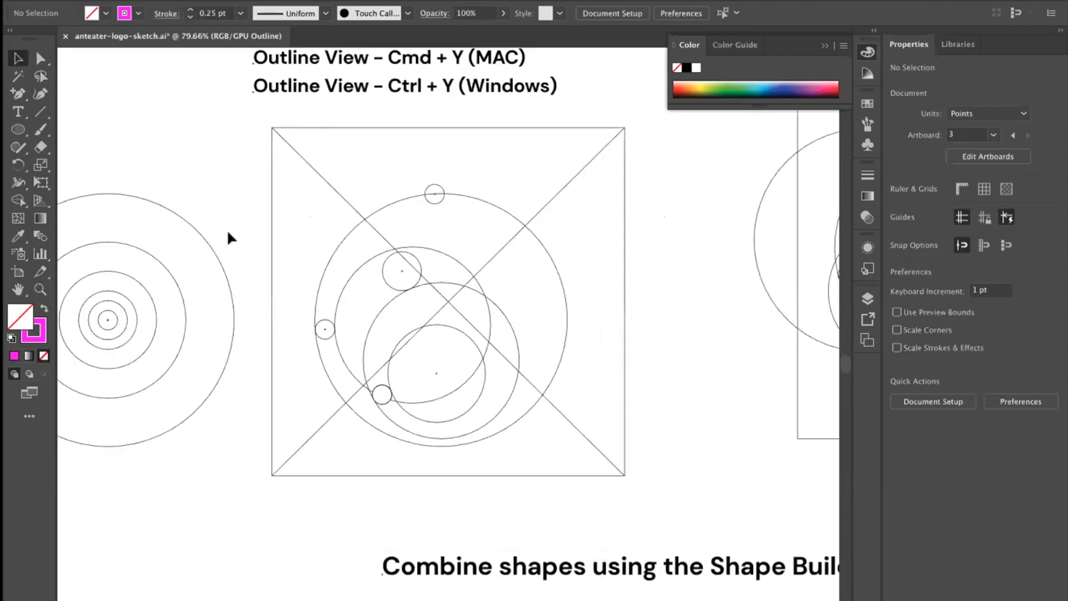
{"action": "key", "text": "ctrl+y"}
{"action": "mouse_move", "coordinate": [249, 156]}
{"action": "left_mouse_down"}
{"action": "mouse_move", "coordinate": [600, 461]}
{"action": "mouse_move", "coordinate": [496, 426]}
{"action": "left_mouse_up"}
Try merging the claw circle with the front leg's area using Shape Builder, and undo the merge.
{"action": "key", "text": "shift+m"}
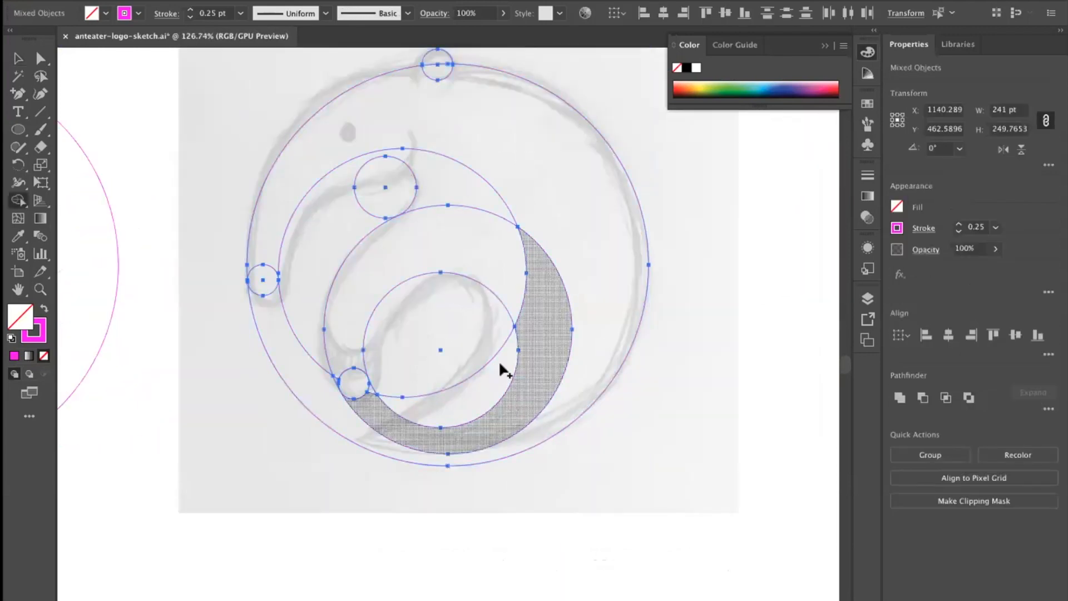
{"action": "scroll", "coordinate": [354, 384], "scroll_direction": "up", "scroll_amount": 1}
{"action": "scroll", "coordinate": [330, 372], "scroll_direction": "up", "scroll_amount": 5}
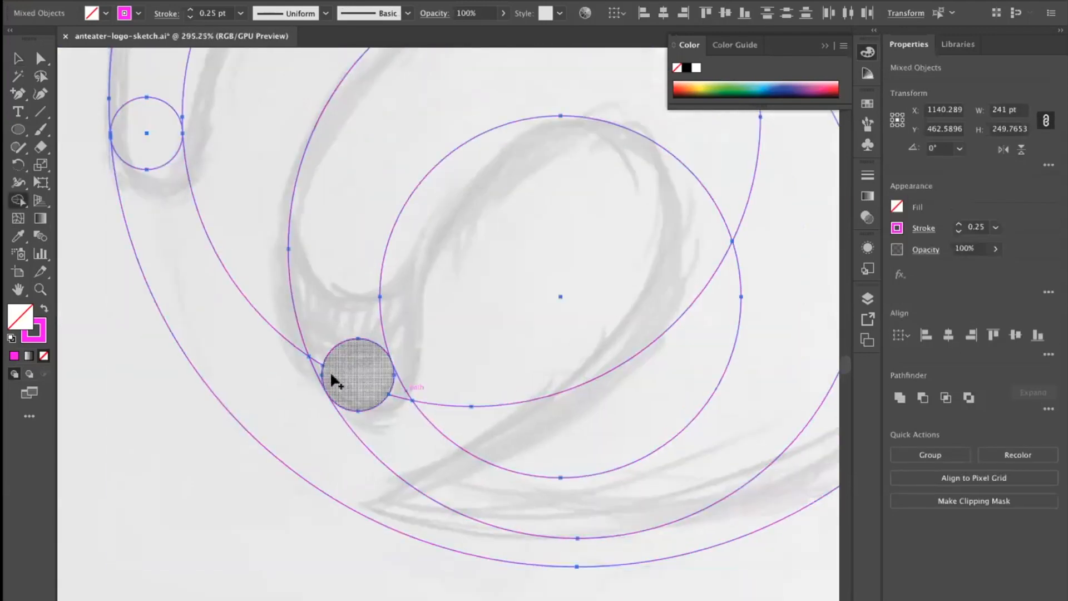
{"action": "mouse_move", "coordinate": [316, 368]}
{"action": "left_mouse_down"}
{"action": "mouse_move", "coordinate": [329, 358]}
{"action": "mouse_move", "coordinate": [340, 385]}
{"action": "mouse_move", "coordinate": [349, 373]}
{"action": "left_mouse_up"}
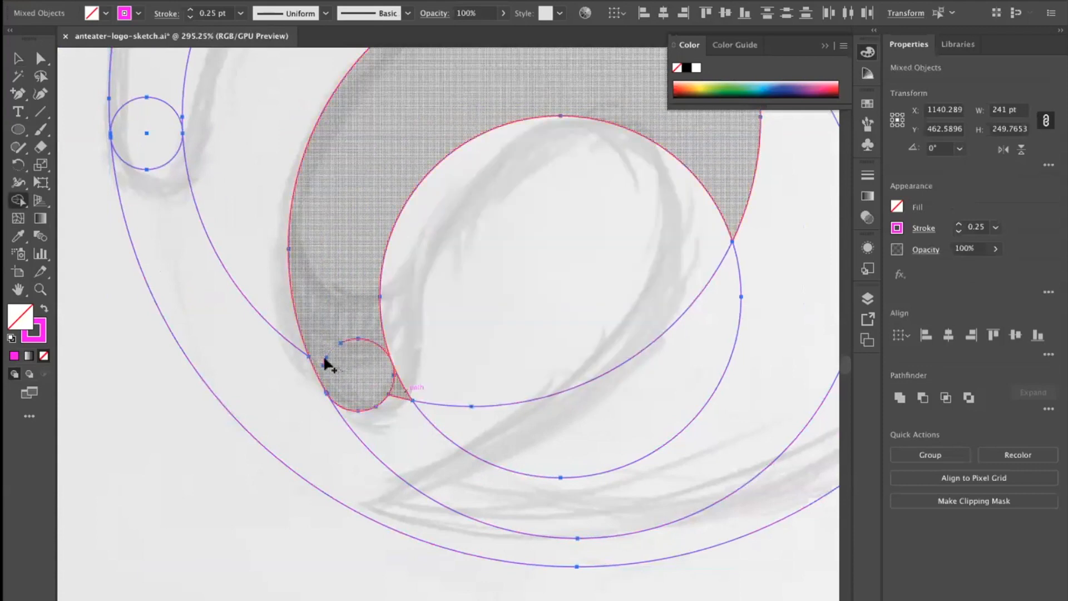
{"action": "key", "text": "super+z"}
Isolate the duplicate path of the claw circle and delete it.
{"action": "double_click", "coordinate": [385, 357], "text": "super"}
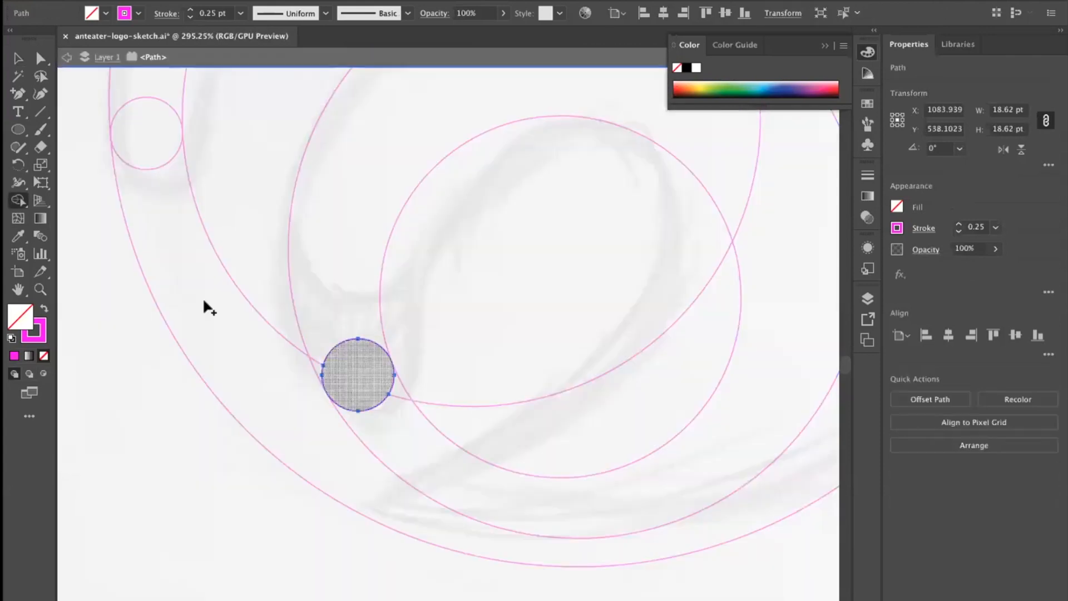
{"action": "left_click", "coordinate": [17, 58]}
{"action": "left_click", "coordinate": [455, 345]}
{"action": "scroll", "coordinate": [389, 384], "scroll_direction": "up", "scroll_amount": 3}
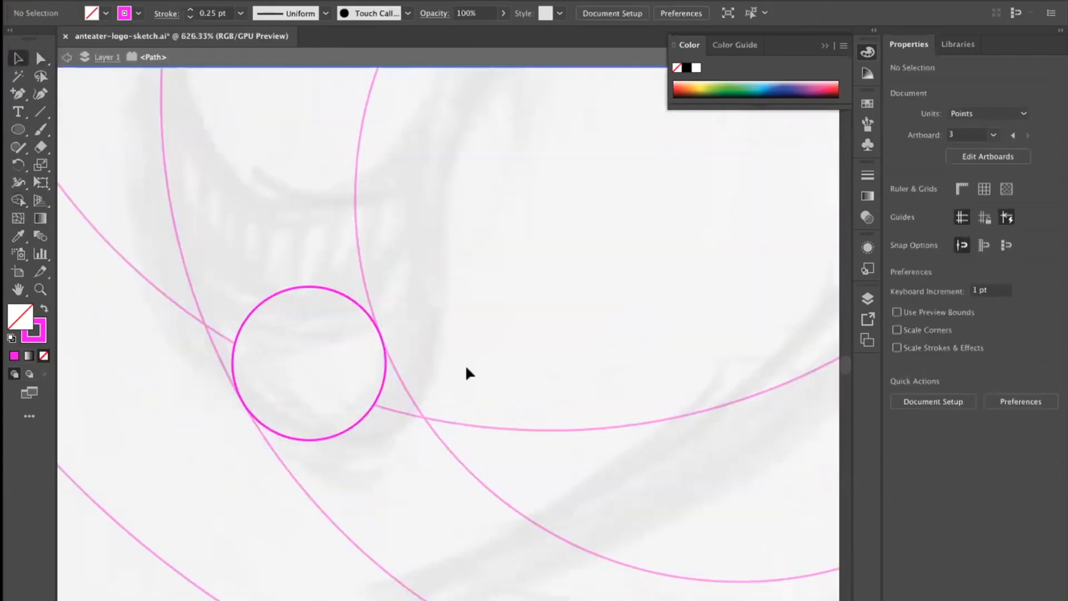
{"action": "left_click", "coordinate": [372, 403]}
{"action": "key", "text": "Delete"}
{"action": "key", "text": "super+minus"}
{"action": "key", "text": "super+minus"}
{"action": "key", "text": "super+minus"}
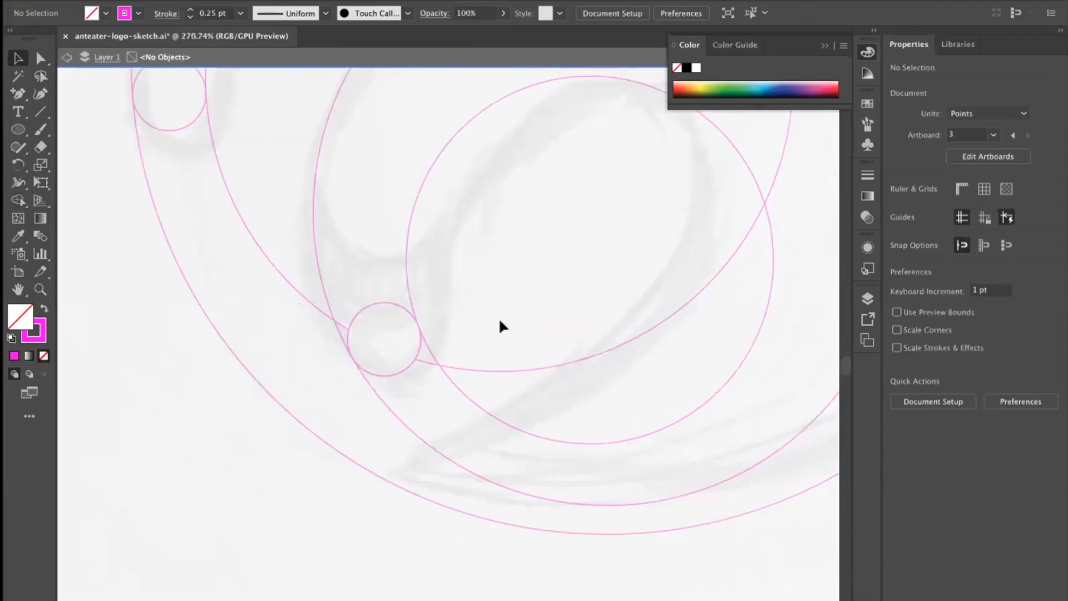
In outline view, nudge the large compound path slightly where the claw circle touches the inner leg circle.
{"action": "key", "text": "super+y"}
{"action": "left_click_drag", "start_coordinate": [426, 341], "coordinate": [718, 294]}
{"action": "key", "text": "super+z"}
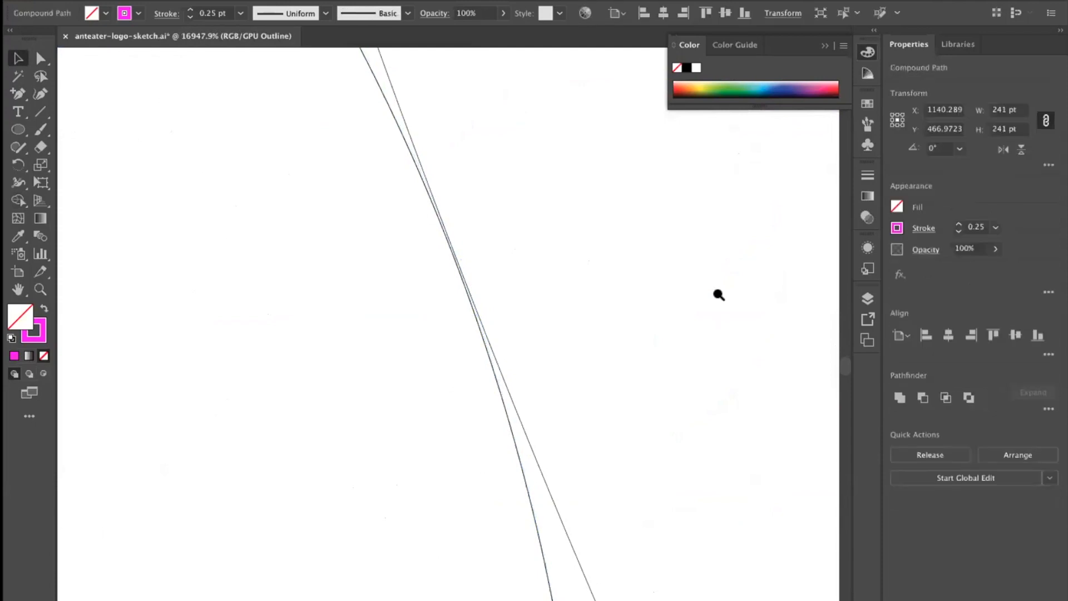
{"action": "left_click_drag", "start_coordinate": [473, 357], "coordinate": [480, 340]}
{"action": "left_click", "coordinate": [525, 330]}
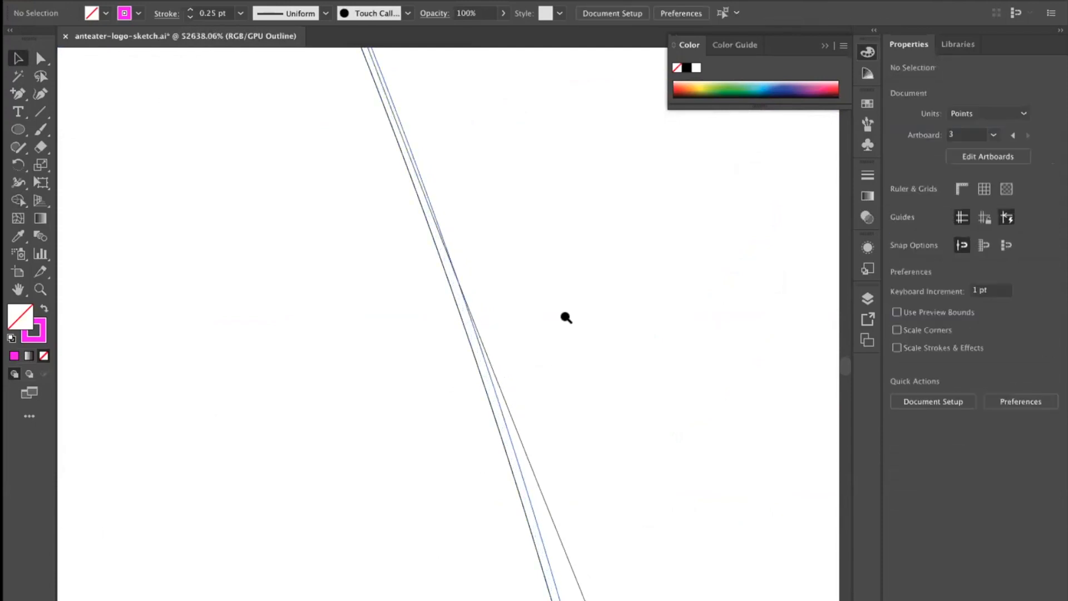
{"action": "left_click", "coordinate": [465, 329]}
{"action": "key", "text": "super+shift+a"}
{"action": "left_click_drag", "start_coordinate": [565, 307], "coordinate": [519, 331]}
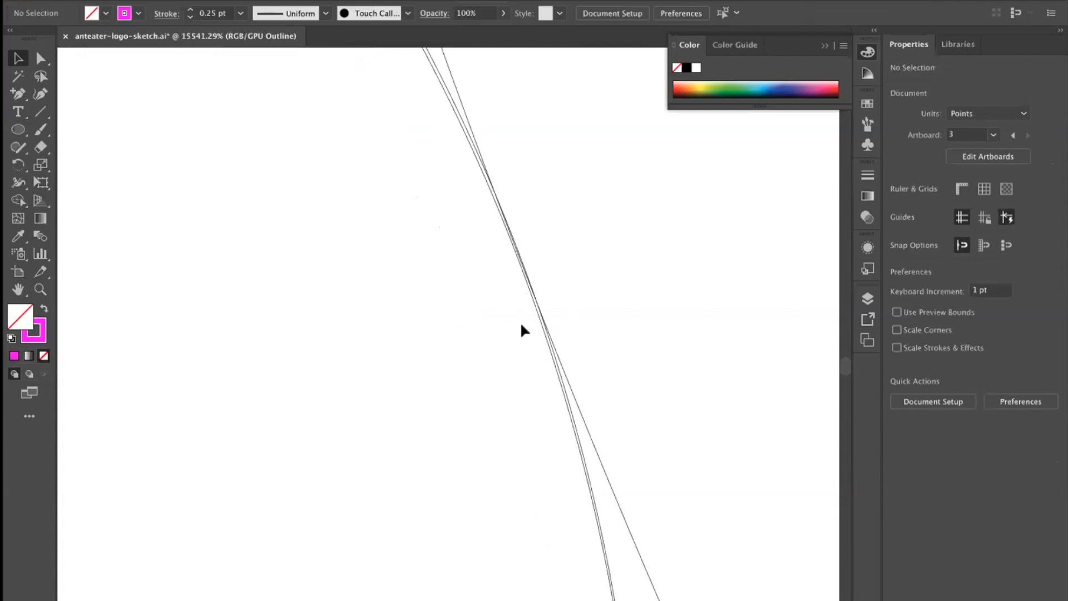
Delete the compound path that includes the claw circle's lower arc to test it, and undo that deletion.
{"action": "scroll", "coordinate": [601, 312], "scroll_direction": "down", "scroll_amount": 10}
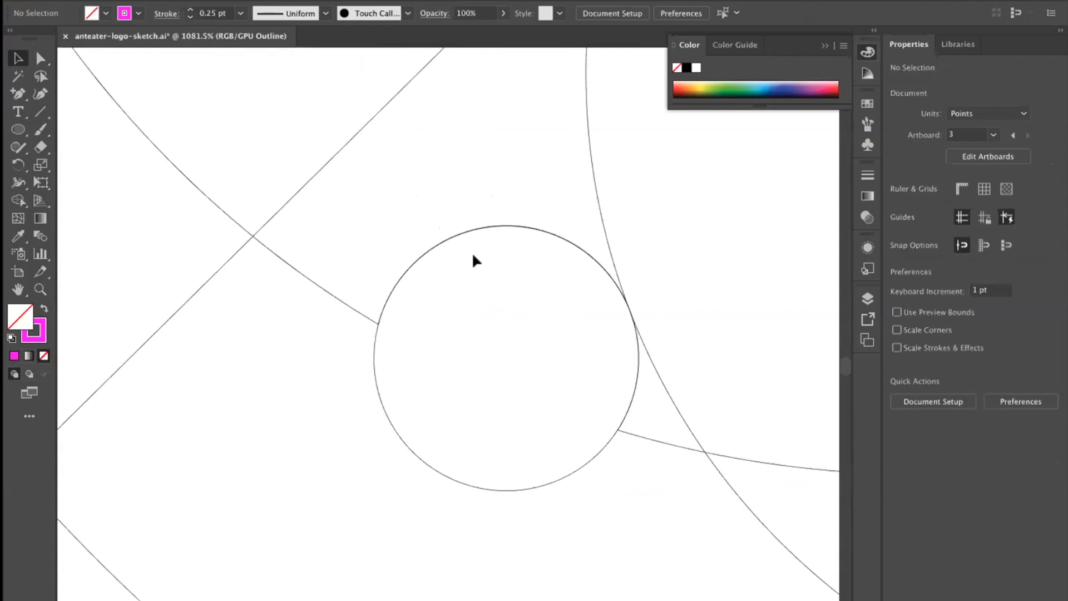
{"action": "left_click", "coordinate": [467, 231]}
{"action": "key", "text": "Delete"}
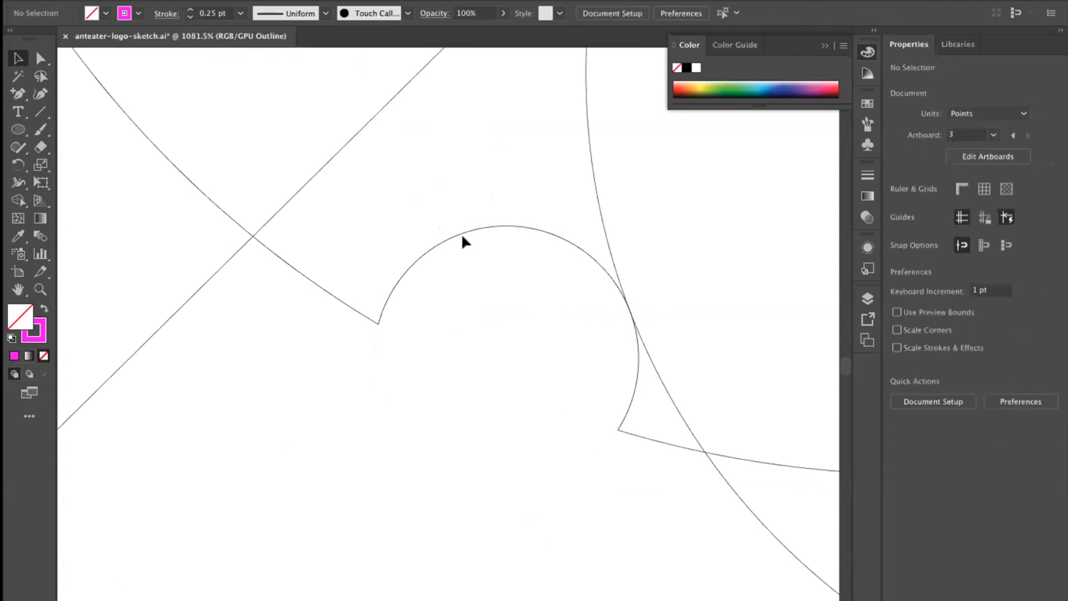
{"action": "key", "text": "ctrl+z"}
Check the remaining circles over the sketch in preview, and undo recent edits back to the isolated claw circle.
{"action": "scroll", "coordinate": [482, 187], "scroll_direction": "down", "scroll_amount": 10}
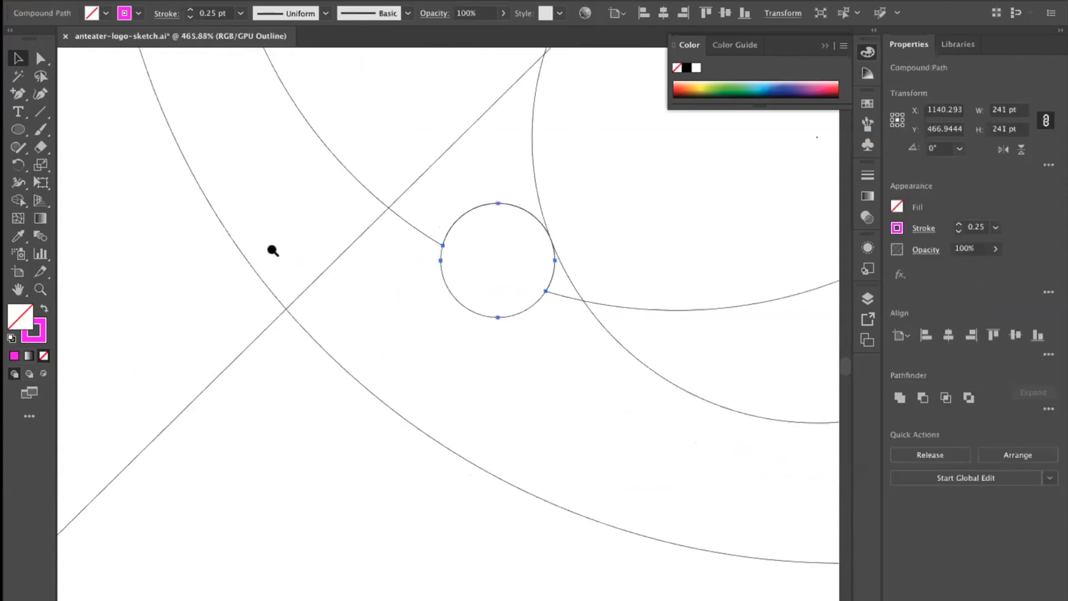
{"action": "left_click", "coordinate": [229, 256]}
{"action": "left_click_drag", "start_coordinate": [431, 230], "coordinate": [331, 299]}
{"action": "left_click_drag", "start_coordinate": [418, 267], "coordinate": [420, 312]}
{"action": "key", "text": "ctrl+y"}
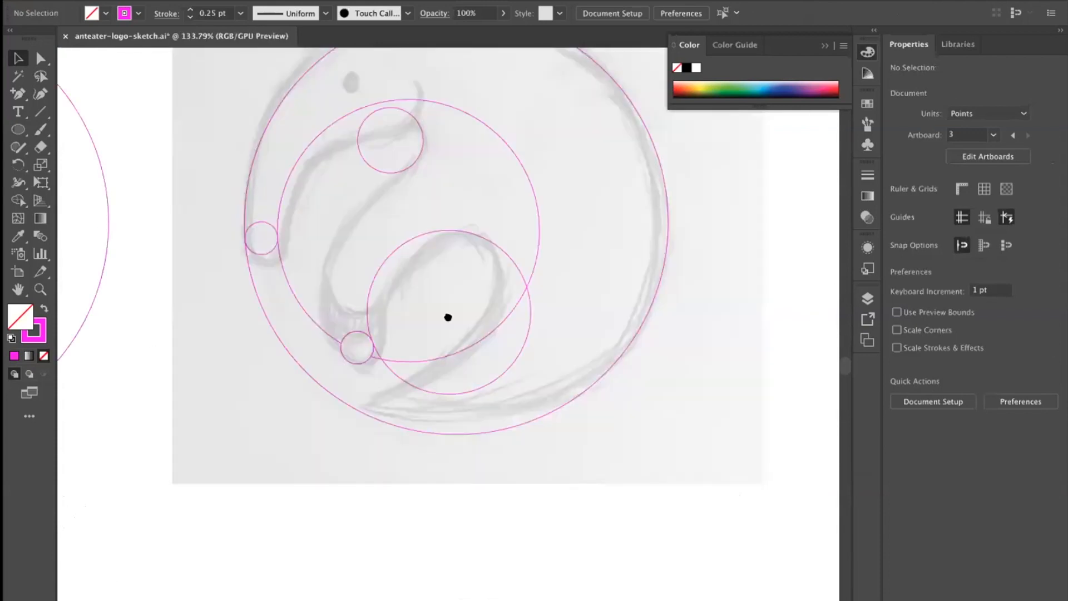
{"action": "scroll", "coordinate": [303, 340], "scroll_direction": "up", "scroll_amount": 1}
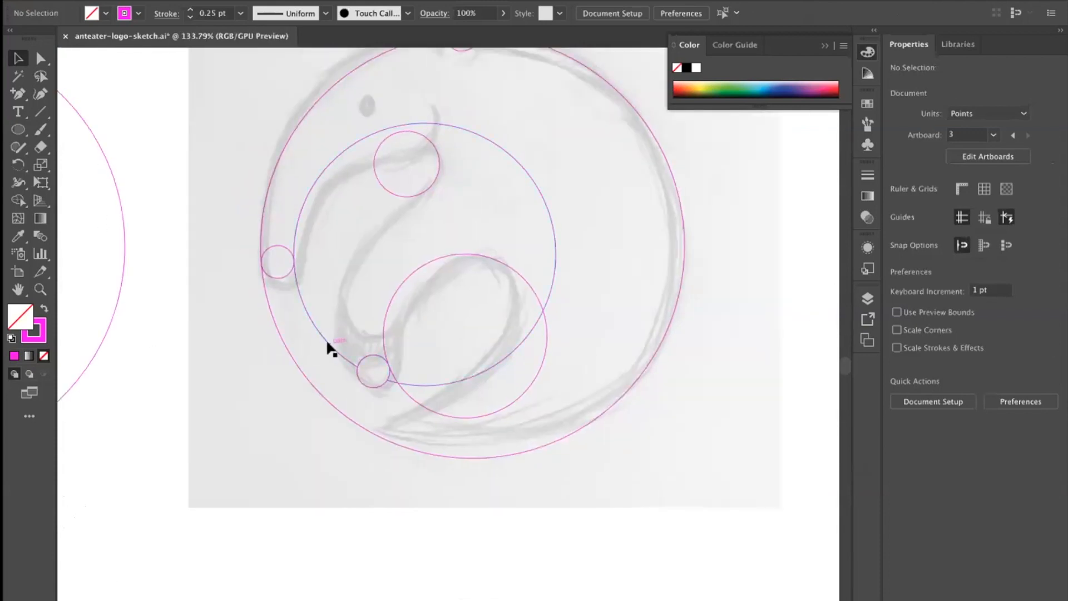
{"action": "key", "text": "ctrl+z"}
{"action": "key", "text": "ctrl+z"}
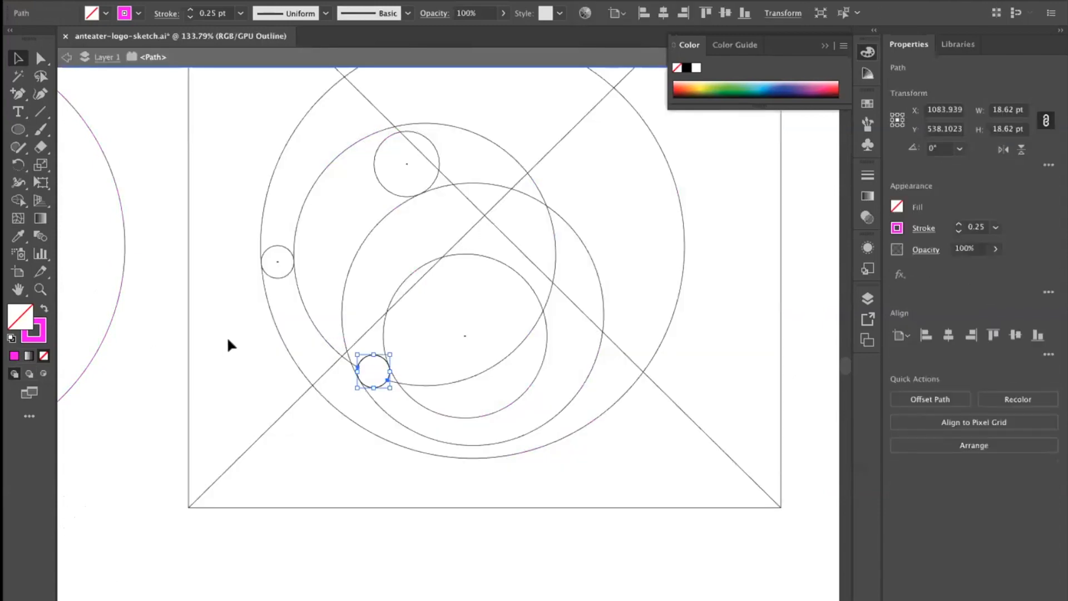
Switch to preview, try pulling the isolated claw circle's path aside, and undo that move.
{"action": "key", "text": "ctrl+y"}
{"action": "left_click", "coordinate": [232, 340]}
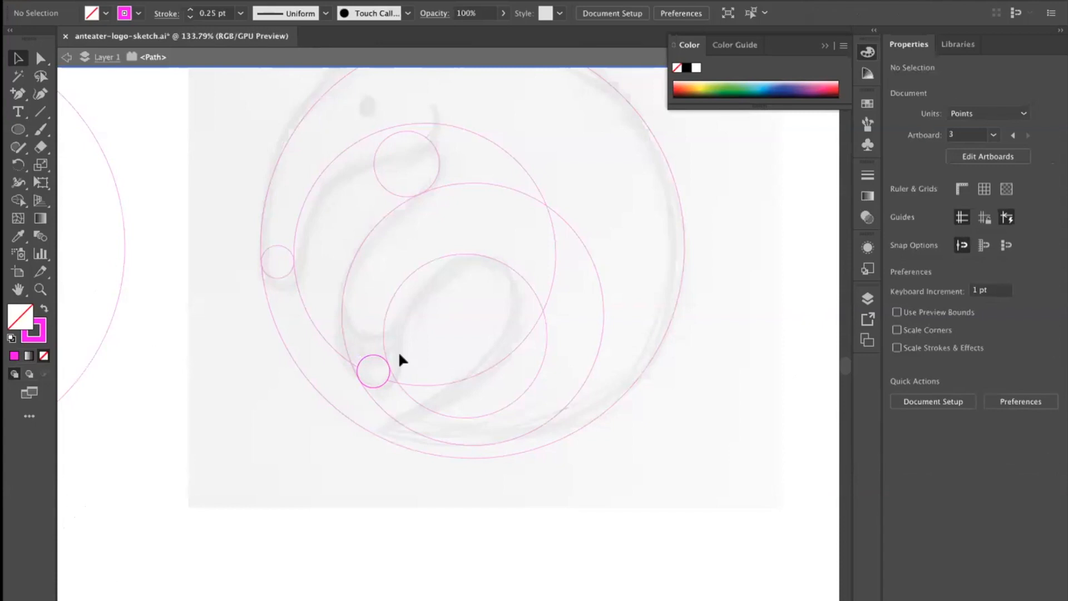
{"action": "left_click_drag", "start_coordinate": [388, 357], "coordinate": [492, 355]}
{"action": "key", "text": "super+z"}
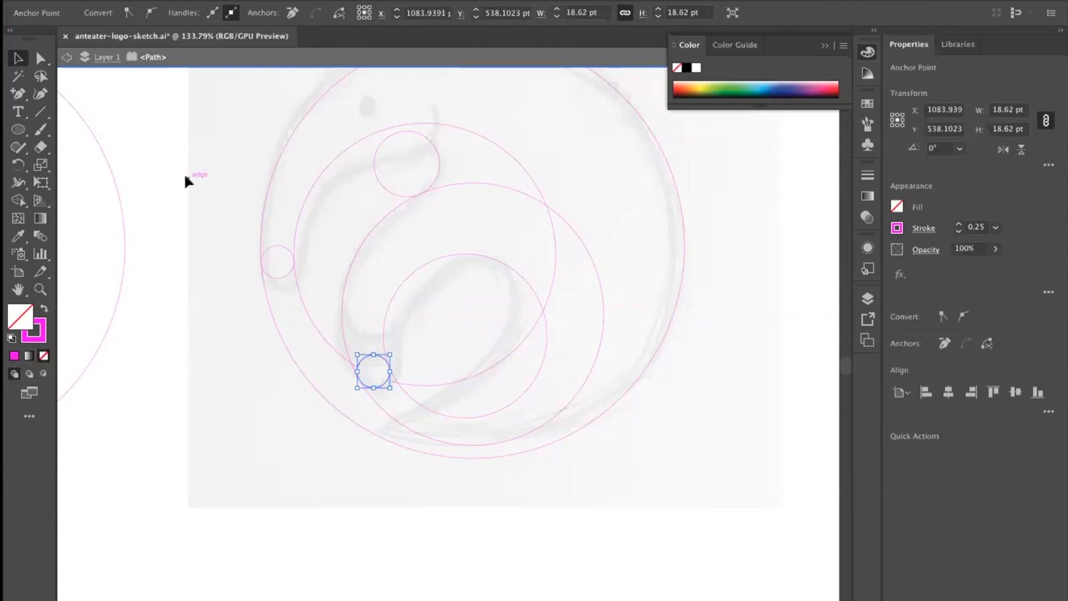
Leave isolation mode, step back to the unmerged ellipses, and select all the fitted circles.
{"action": "left_click", "coordinate": [326, 198]}
{"action": "scroll", "coordinate": [382, 207], "scroll_direction": "down", "scroll_amount": 3}
{"action": "scroll", "coordinate": [389, 279], "scroll_direction": "up", "scroll_amount": 3}
{"action": "left_click_drag", "start_coordinate": [275, 124], "coordinate": [584, 429]}
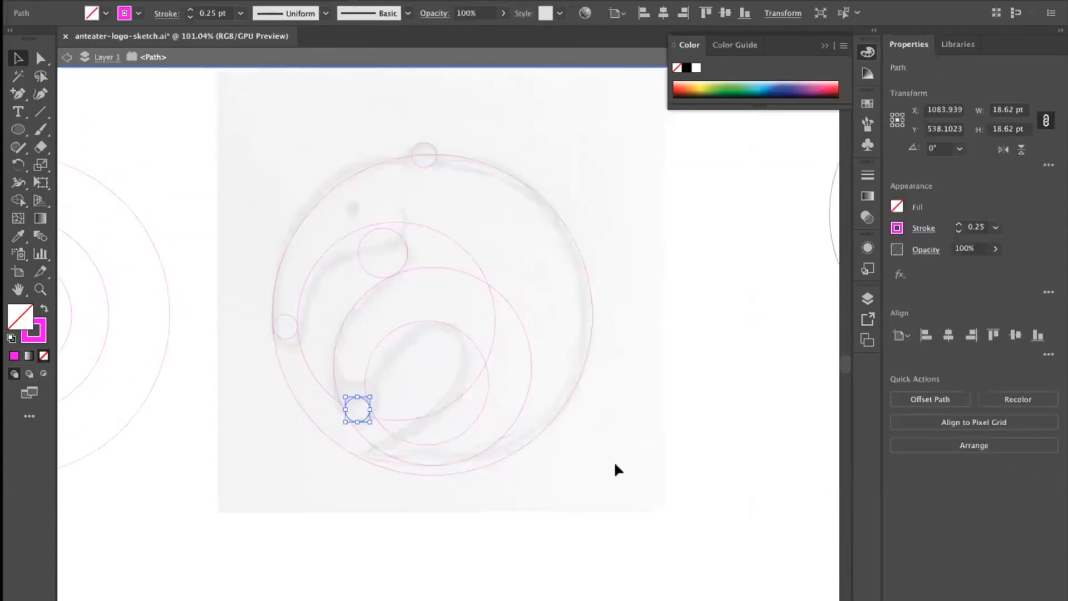
{"action": "left_click", "coordinate": [259, 246]}
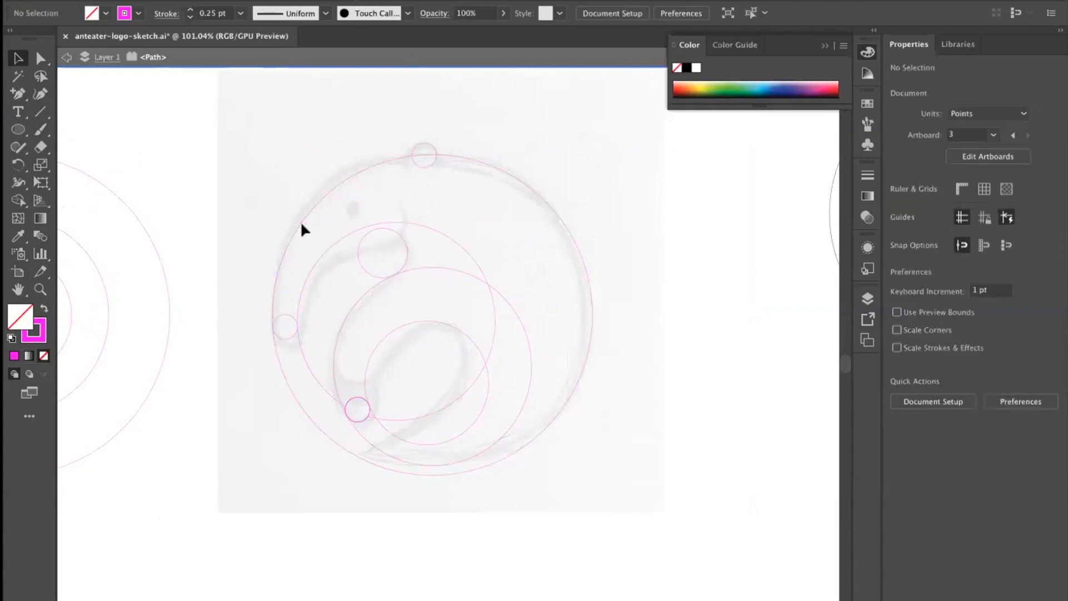
{"action": "key", "text": "Escape"}
{"action": "key", "text": "alt+super+a"}
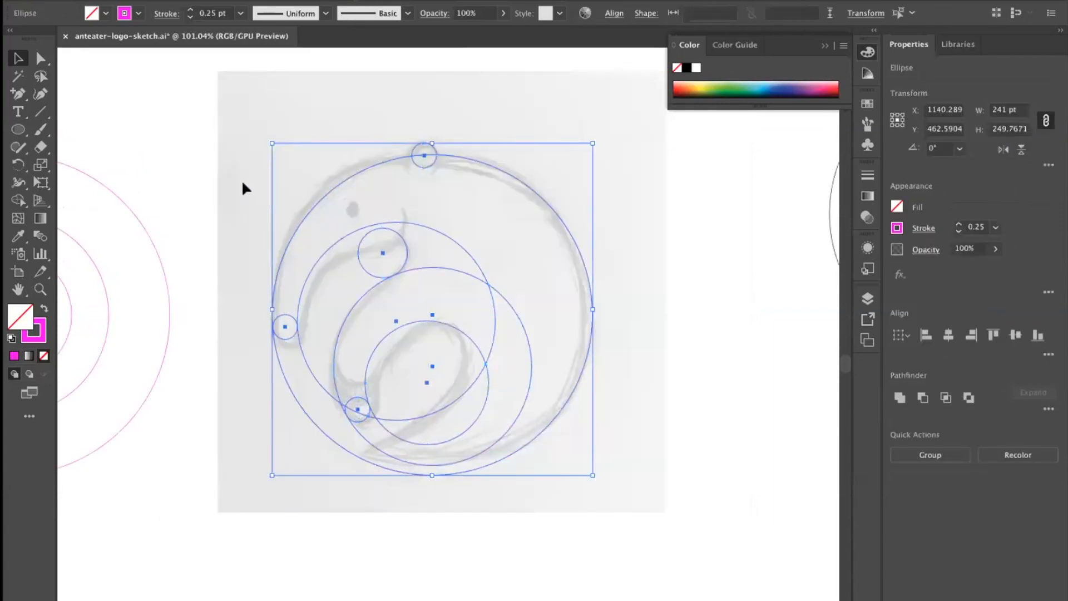
Merge the upper part of the small claw circle with the adjoining arm region using Shape Builder in outline view, and return to preview.
{"action": "key", "text": "super+y"}
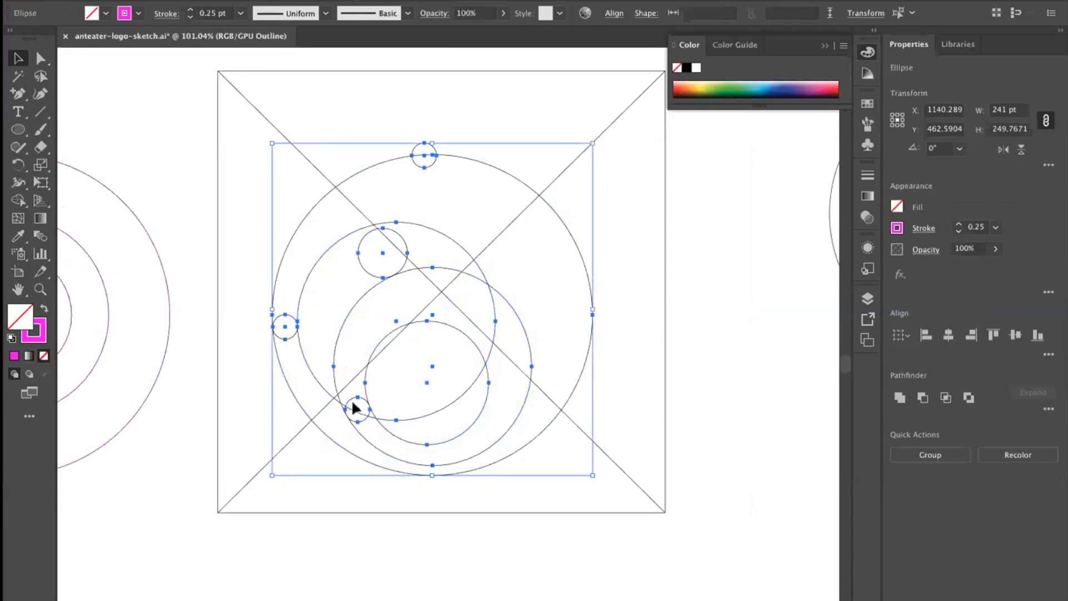
{"action": "key", "text": "shift+m"}
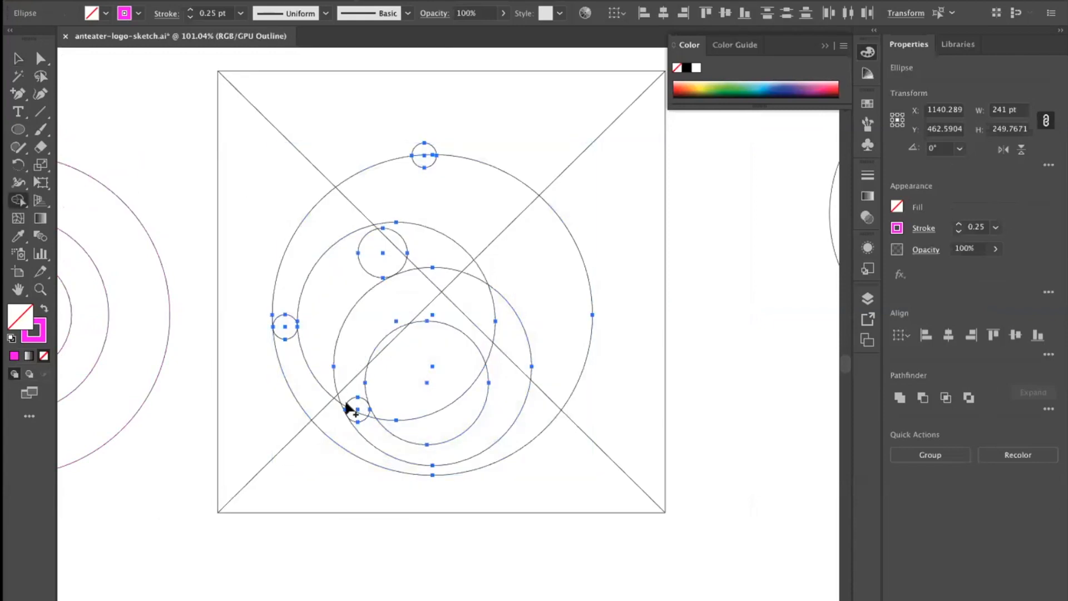
{"action": "left_click_drag", "start_coordinate": [354, 409], "coordinate": [357, 392]}
{"action": "key", "text": "v"}
{"action": "left_click", "coordinate": [684, 423]}
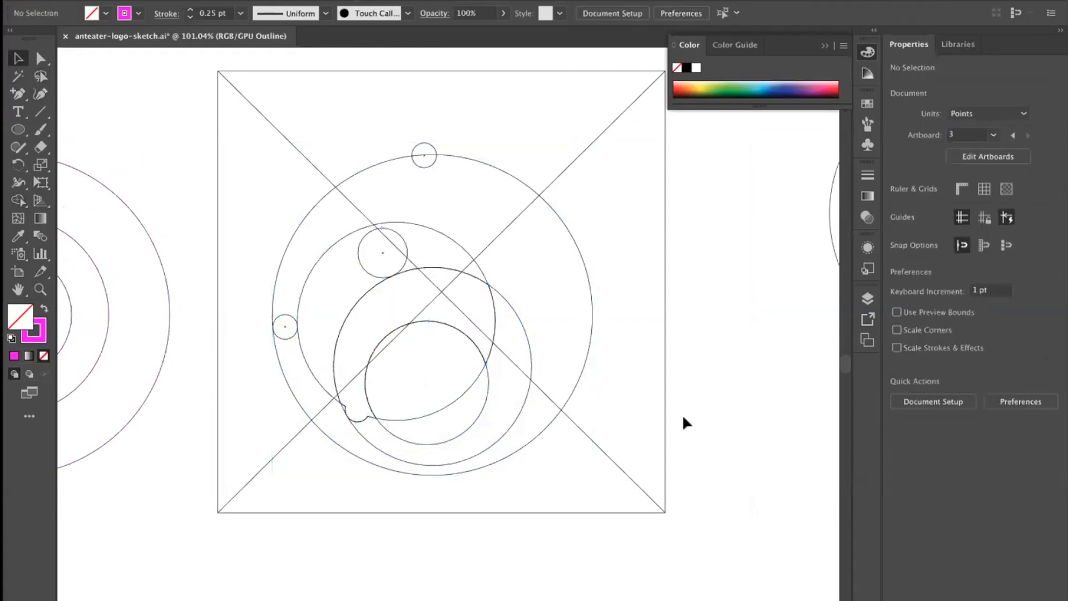
{"action": "key", "text": "ctrl+y"}
Examine the claw's merged outline and the remaining circle overlaps against the sketch in preview.
{"action": "left_click_drag", "start_coordinate": [468, 466], "coordinate": [509, 465]}
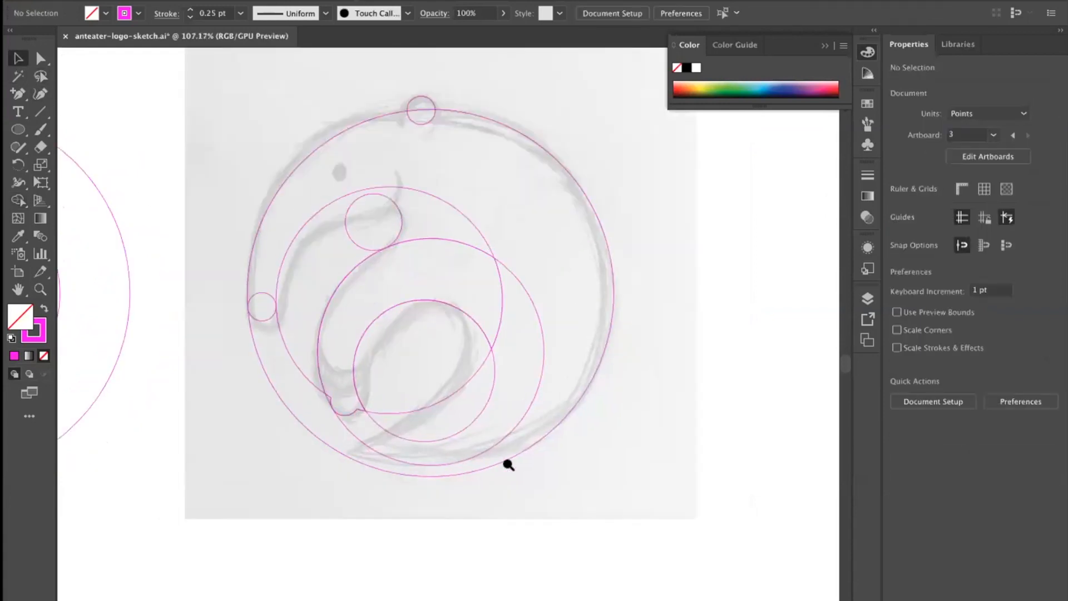
{"action": "scroll", "coordinate": [345, 403], "scroll_direction": "up", "scroll_amount": 5}
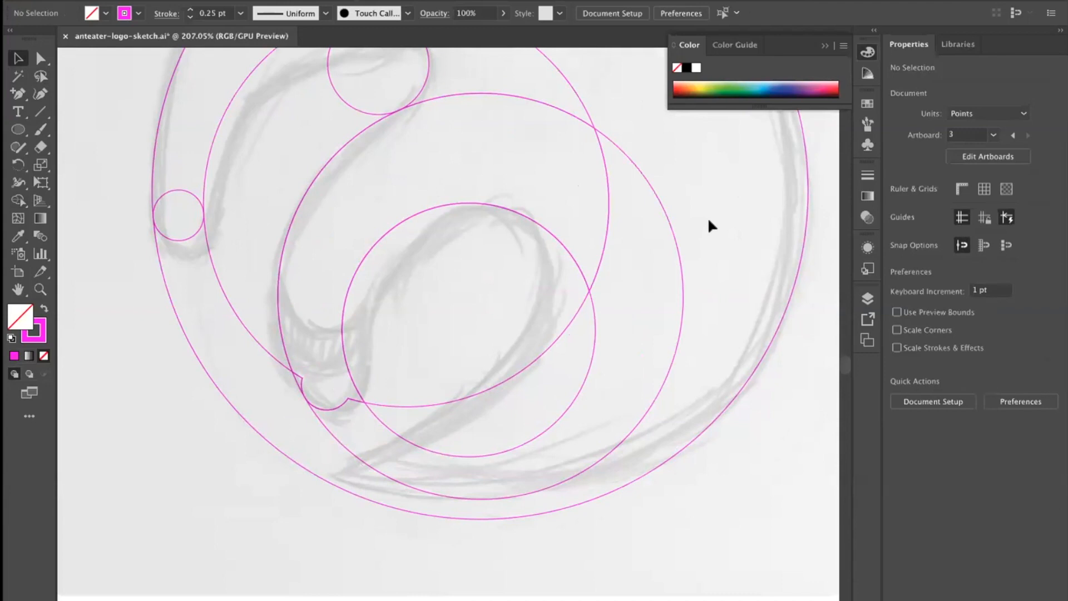
{"action": "left_click_drag", "start_coordinate": [648, 277], "coordinate": [584, 290]}
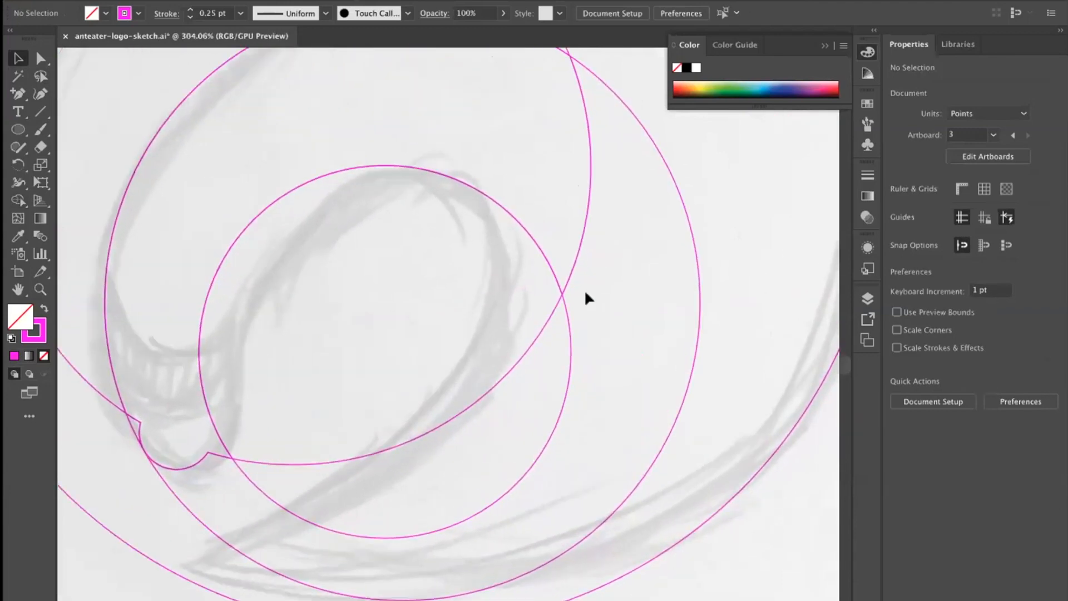
{"action": "left_click", "coordinate": [334, 169]}
{"action": "left_click_drag", "start_coordinate": [283, 251], "coordinate": [345, 222]}
{"action": "left_click_drag", "start_coordinate": [406, 308], "coordinate": [468, 395]}
{"action": "left_click", "coordinate": [666, 287]}
{"action": "left_click_drag", "start_coordinate": [671, 286], "coordinate": [400, 342]}
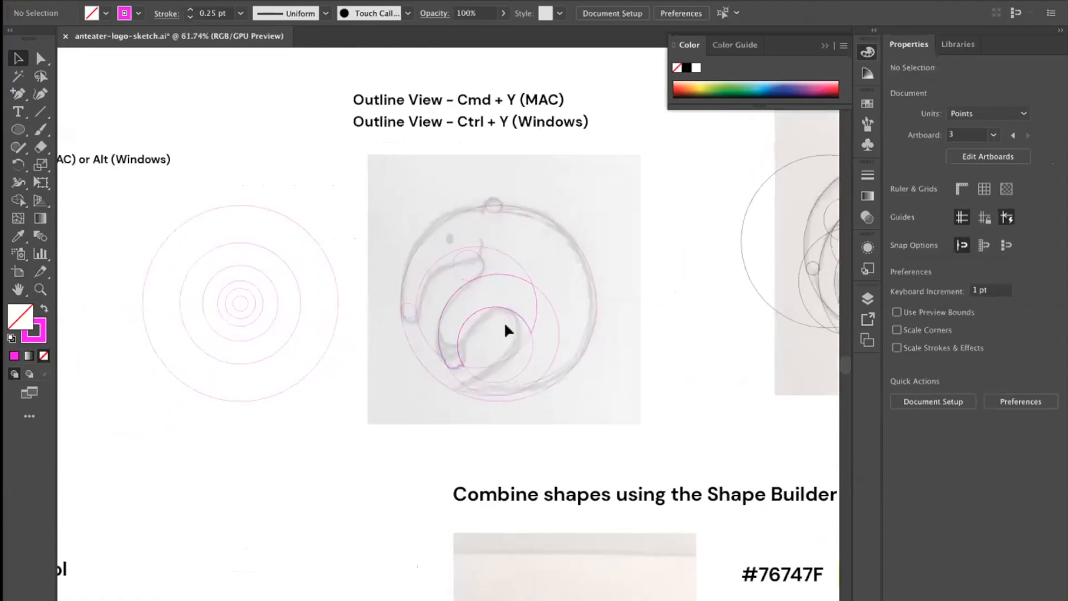
{"action": "left_click_drag", "start_coordinate": [553, 283], "coordinate": [640, 274]}
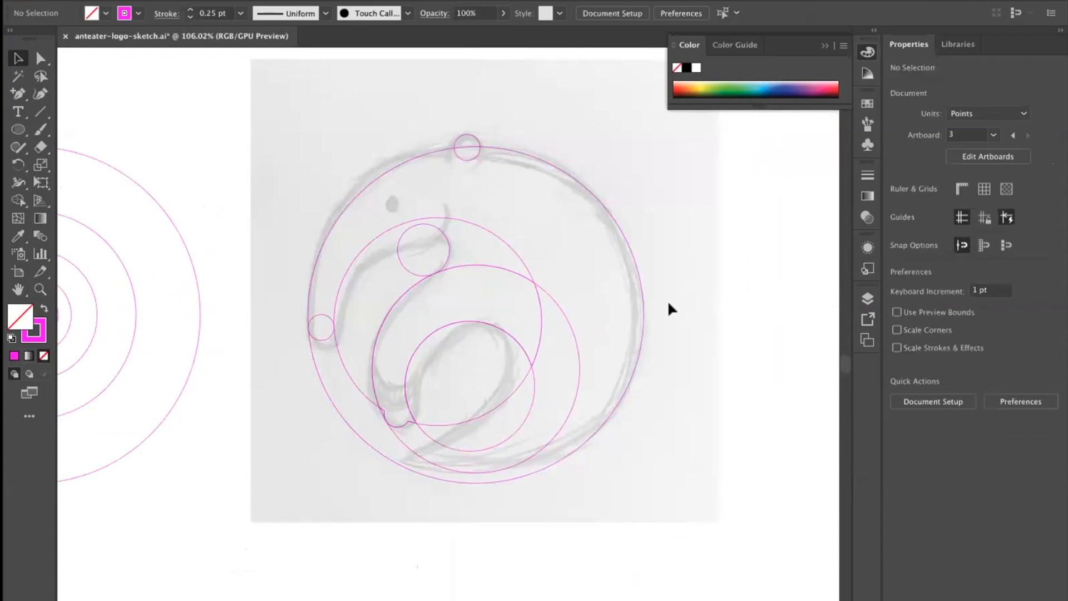
Compare the small mouth circle with the concentric reference circles, try moving it, and undo the move.
{"action": "left_click", "coordinate": [430, 226]}
{"action": "left_click_drag", "start_coordinate": [397, 224], "coordinate": [422, 228]}
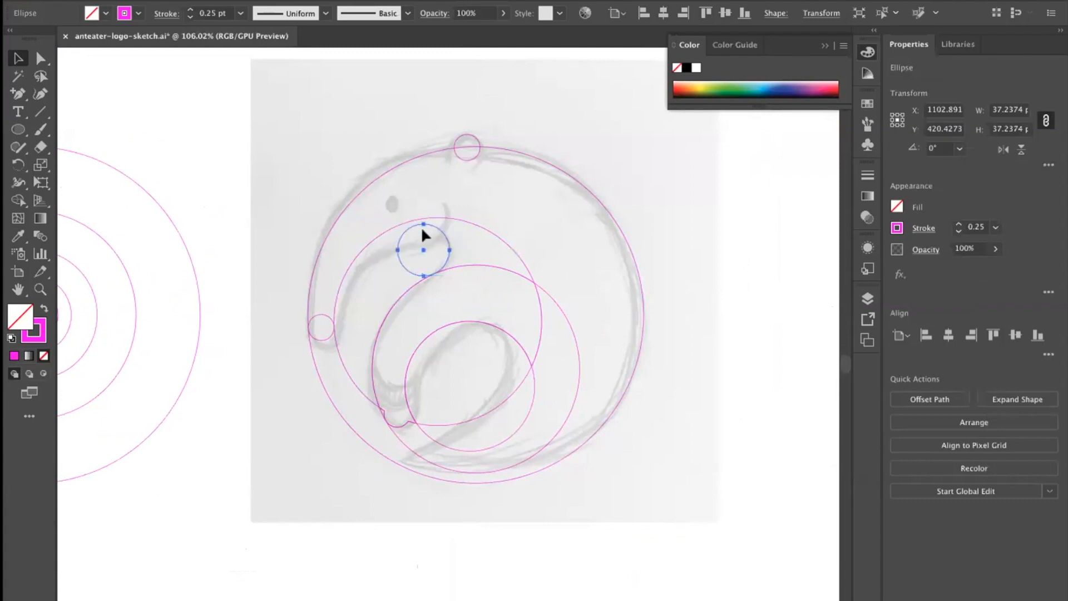
{"action": "left_click", "coordinate": [274, 230]}
{"action": "left_click_drag", "start_coordinate": [335, 228], "coordinate": [503, 200]}
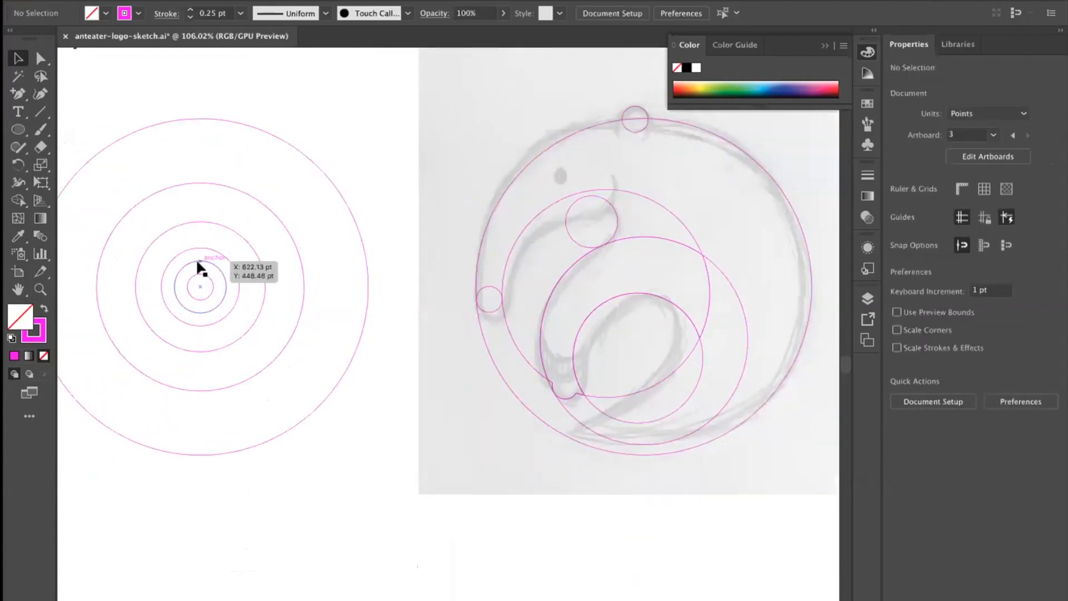
{"action": "left_click", "coordinate": [198, 262]}
{"action": "left_click", "coordinate": [504, 230]}
{"action": "left_click", "coordinate": [568, 230]}
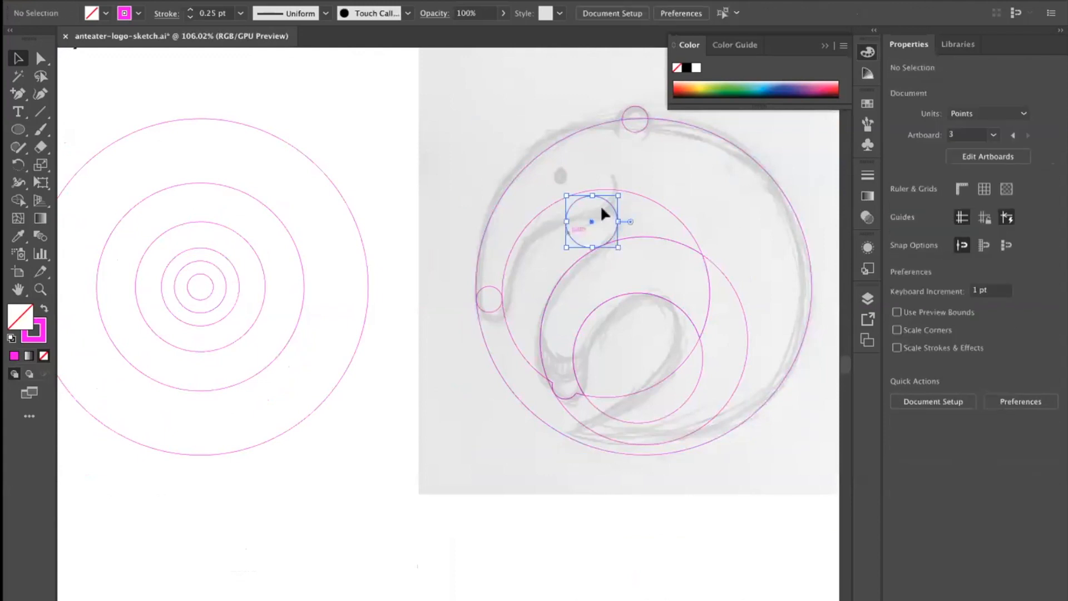
{"action": "left_click_drag", "start_coordinate": [566, 248], "coordinate": [516, 277]}
{"action": "key", "text": "ctrl+z"}
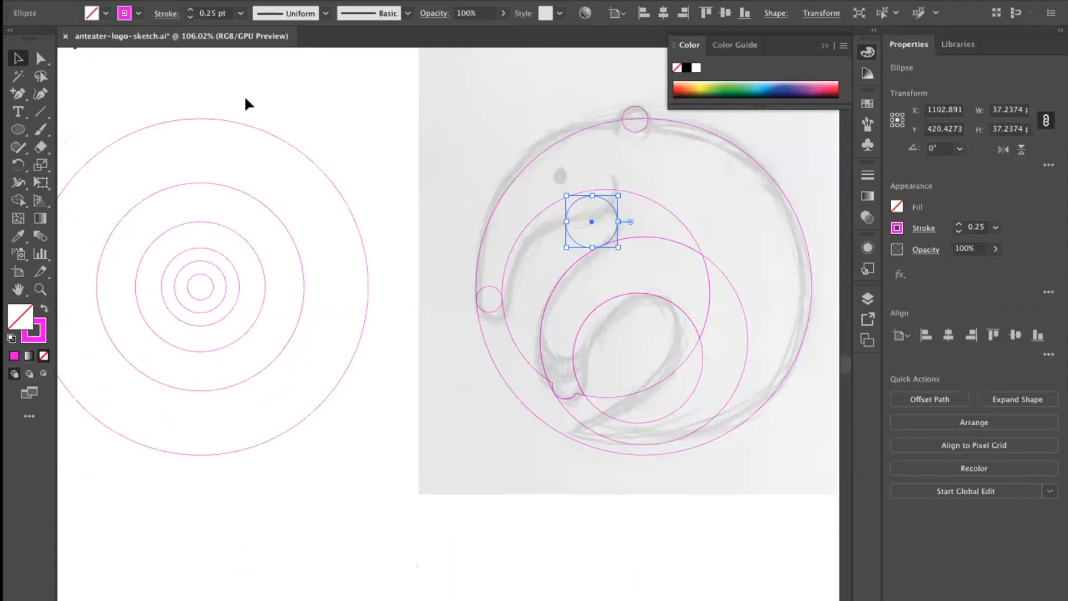
Examine how the merged compound path and the small mouth circle follow the sketch's head and arm curves.
{"action": "left_click", "coordinate": [245, 98]}
{"action": "left_click_drag", "start_coordinate": [418, 185], "coordinate": [272, 200]}
{"action": "left_click_drag", "start_coordinate": [621, 313], "coordinate": [625, 244]}
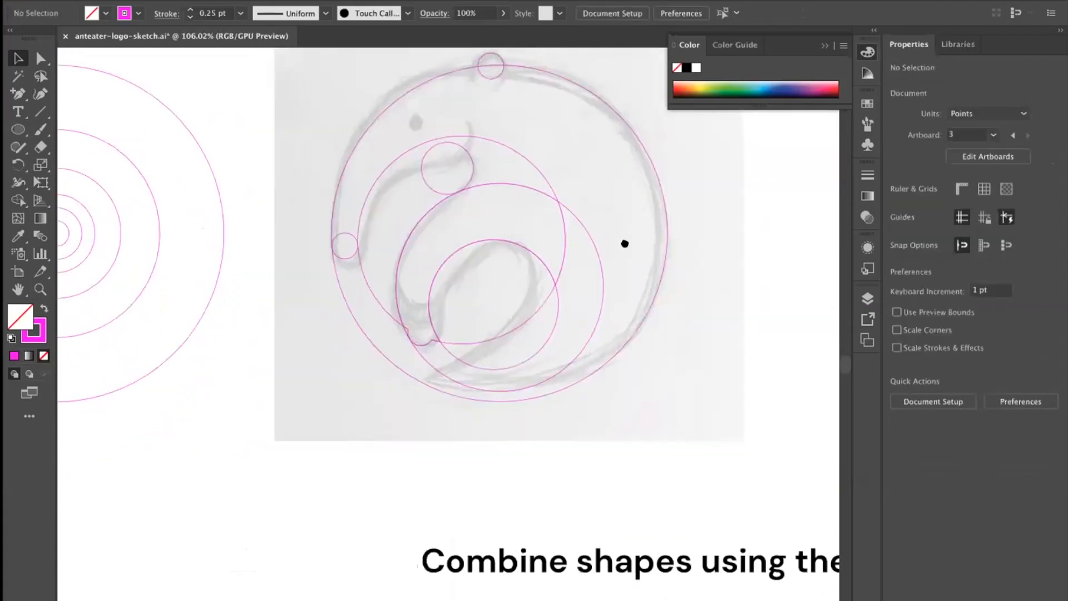
{"action": "left_click_drag", "start_coordinate": [471, 290], "coordinate": [487, 324]}
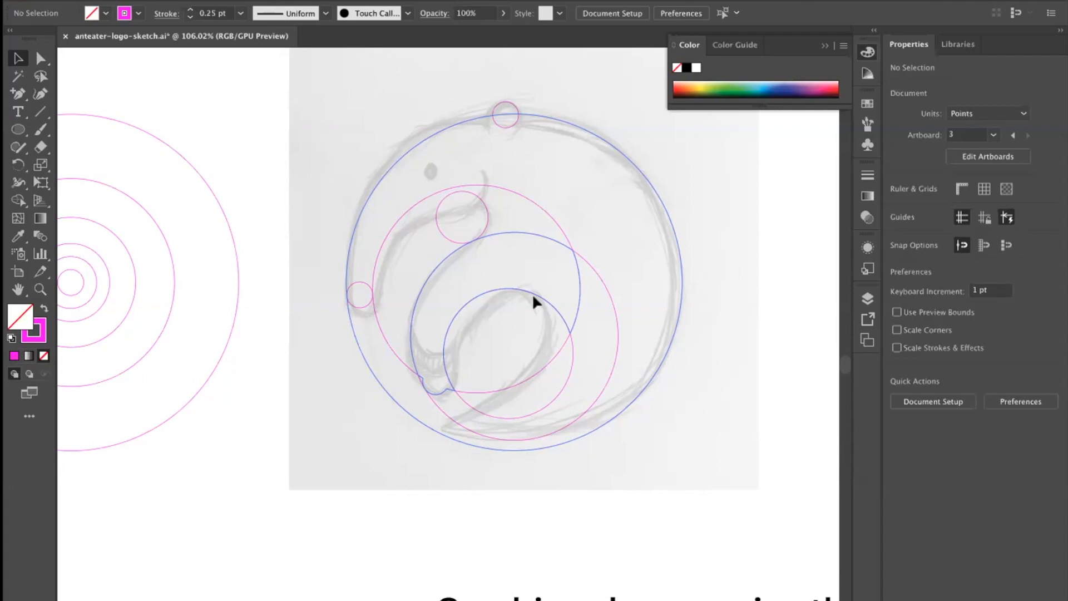
{"action": "scroll", "coordinate": [579, 341], "scroll_direction": "up", "scroll_amount": 1}
{"action": "scroll", "coordinate": [479, 312], "scroll_direction": "up", "scroll_amount": 1}
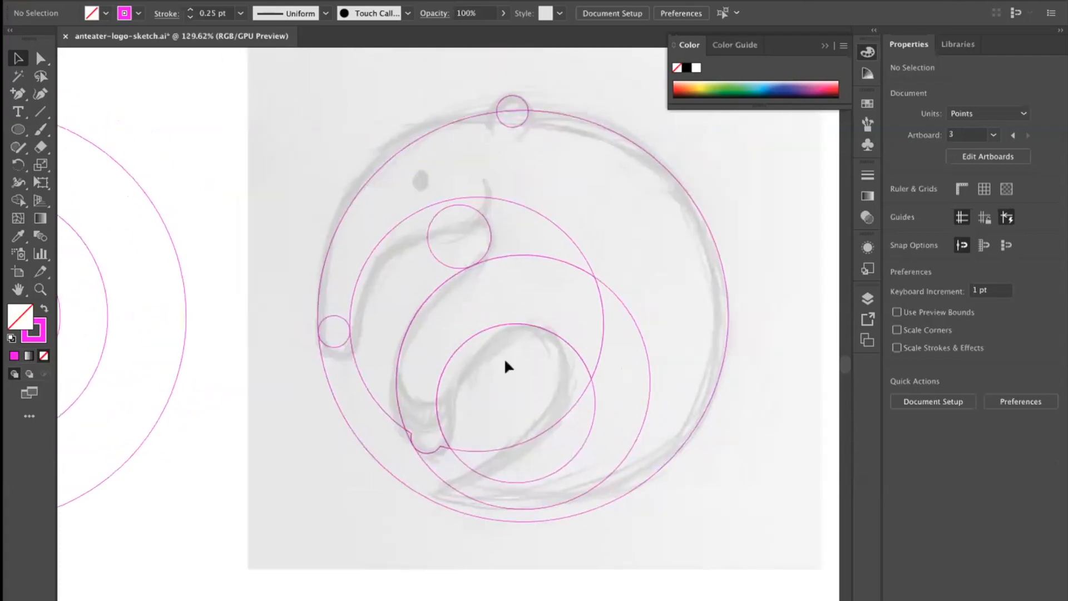
{"action": "left_click", "coordinate": [399, 342]}
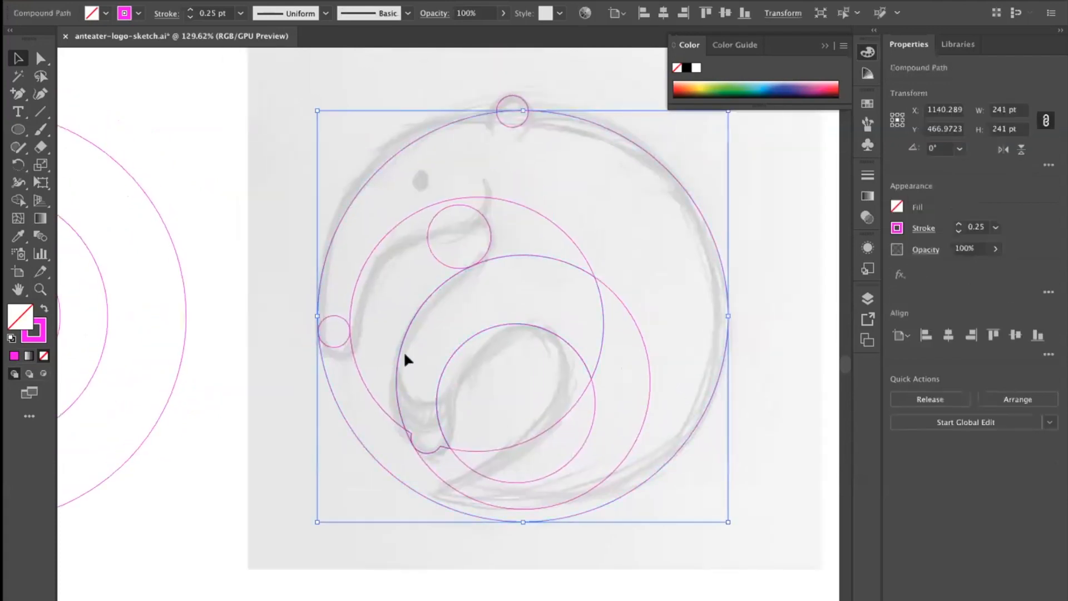
{"action": "left_click", "coordinate": [465, 387]}
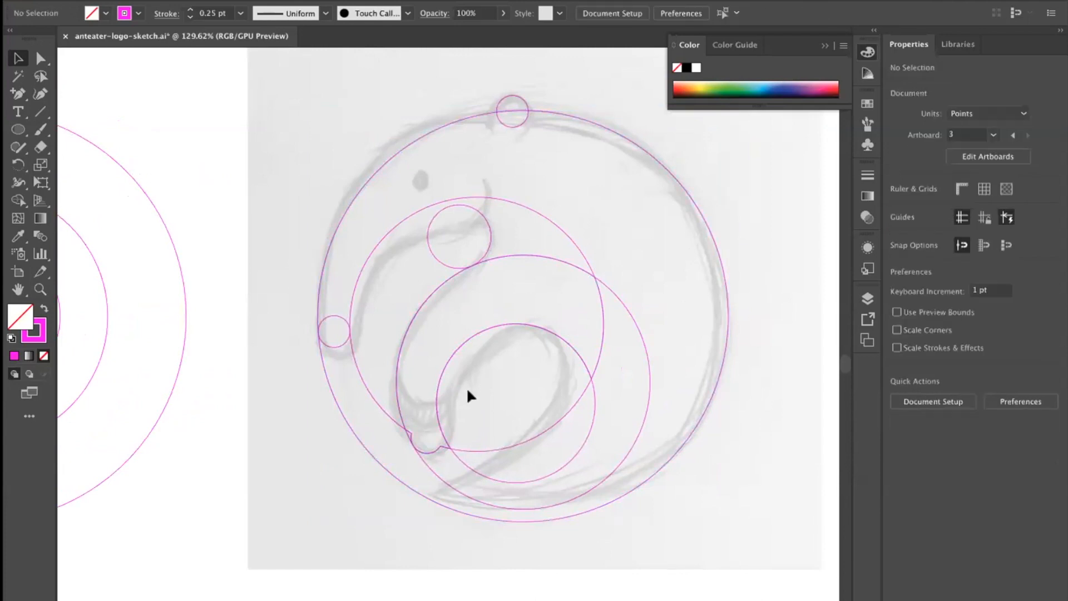
{"action": "scroll", "coordinate": [487, 391], "scroll_direction": "down", "scroll_amount": 2}
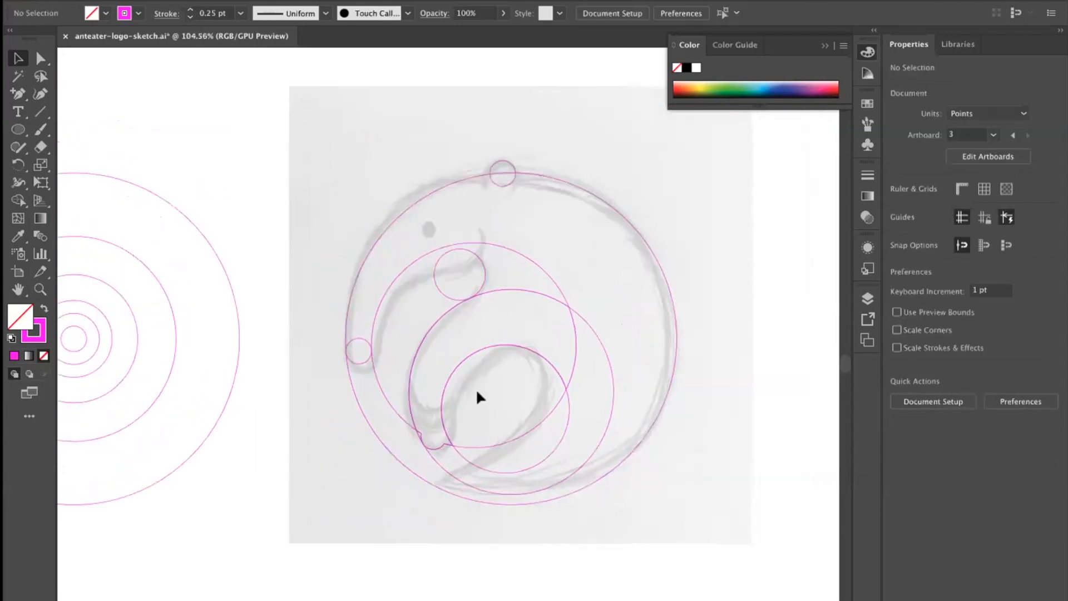
{"action": "scroll", "coordinate": [585, 322], "scroll_direction": "up", "scroll_amount": 3}
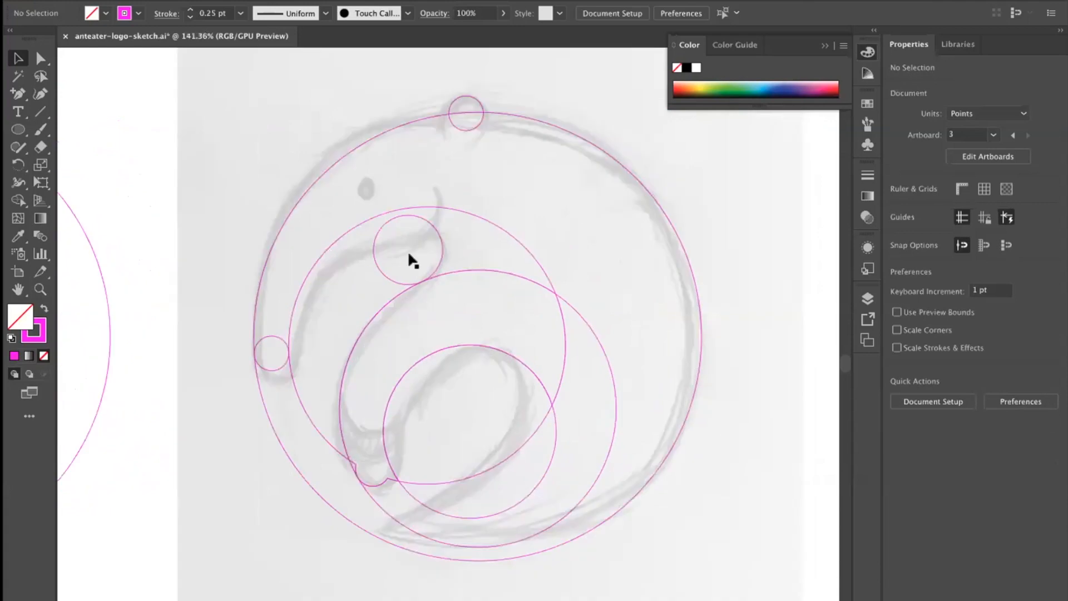
{"action": "left_click", "coordinate": [436, 265]}
{"action": "left_click", "coordinate": [678, 242]}
{"action": "scroll", "coordinate": [490, 269], "scroll_direction": "down", "scroll_amount": 2}
{"action": "scroll", "coordinate": [490, 269], "scroll_direction": "down", "scroll_amount": 1}
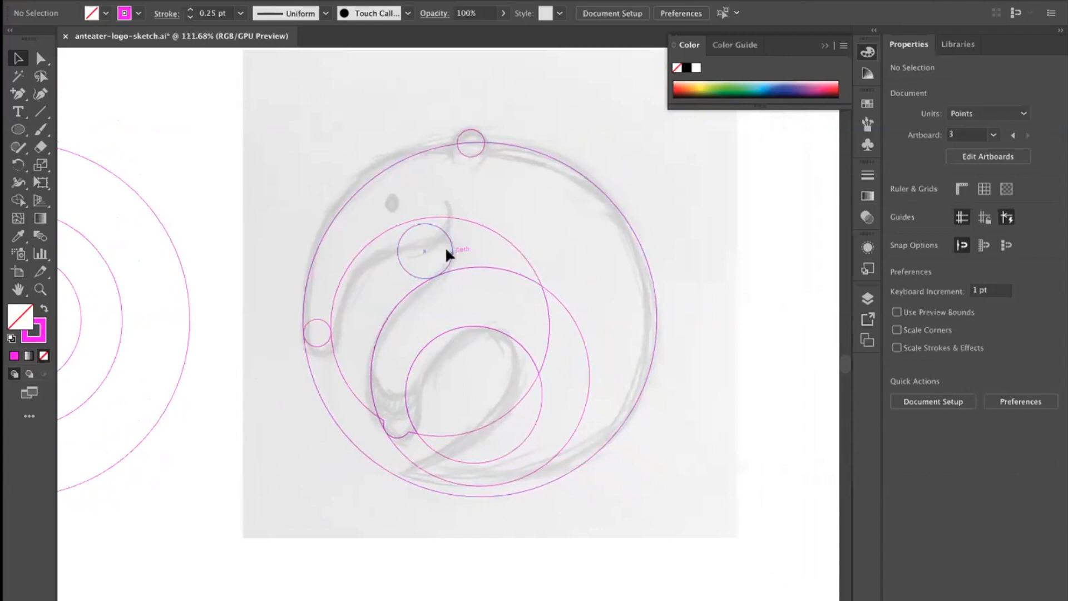
Try repositioning the small mouth circle, and undo each move.
{"action": "left_click", "coordinate": [449, 249]}
{"action": "left_click", "coordinate": [627, 239]}
{"action": "left_click", "coordinate": [417, 276]}
{"action": "left_click_drag", "start_coordinate": [410, 278], "coordinate": [491, 382]}
{"action": "key", "text": "ctrl+z"}
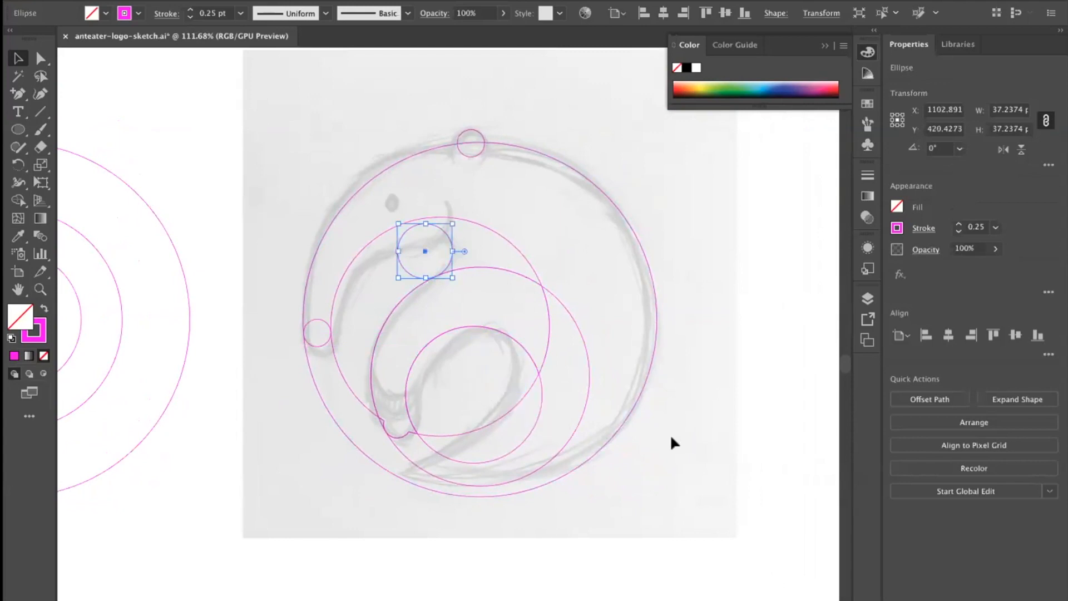
{"action": "left_click", "coordinate": [670, 434]}
{"action": "left_click_drag", "start_coordinate": [283, 135], "coordinate": [618, 487]}
{"action": "left_click", "coordinate": [707, 444]}
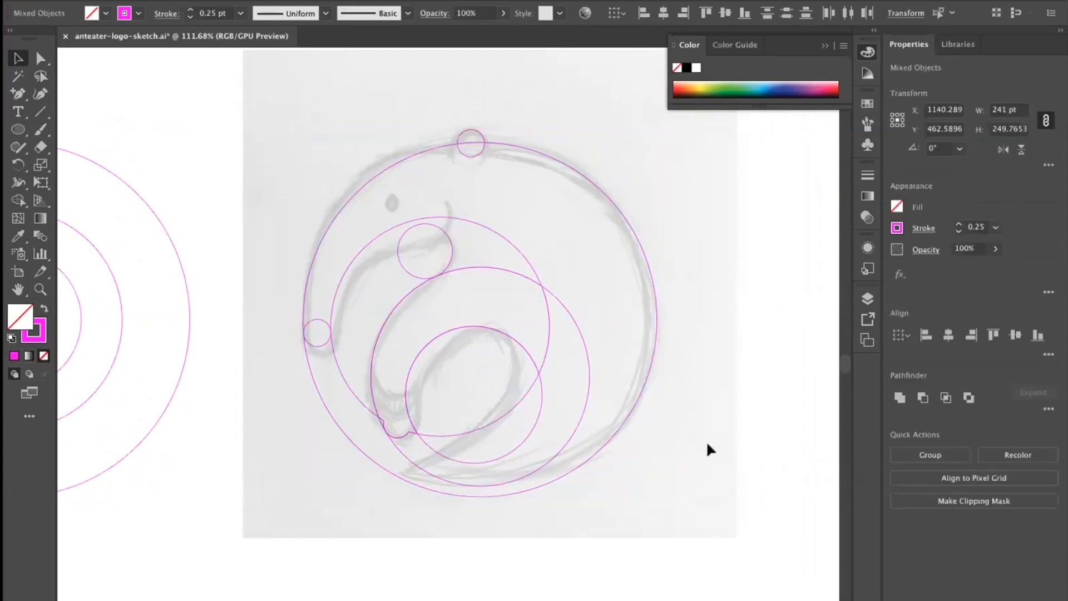
{"action": "left_click", "coordinate": [482, 248]}
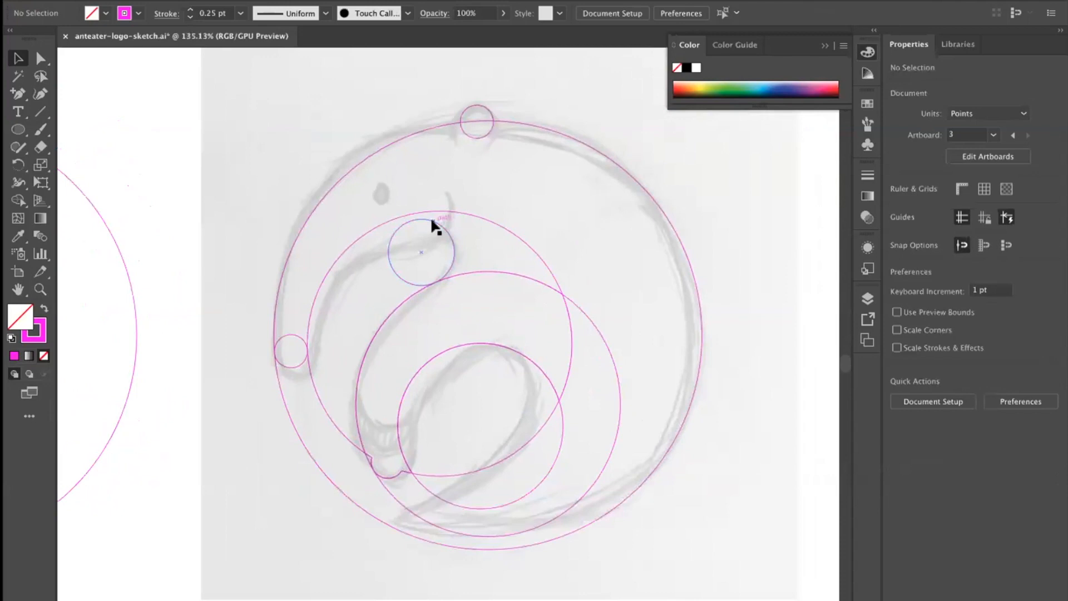
{"action": "left_click_drag", "start_coordinate": [430, 221], "coordinate": [419, 219]}
{"action": "key", "text": "ctrl+z"}
Delete the small circle at the anteater's mouth.
{"action": "left_click", "coordinate": [341, 250]}
{"action": "left_click_drag", "start_coordinate": [340, 254], "coordinate": [408, 303]}
{"action": "left_click", "coordinate": [488, 299]}
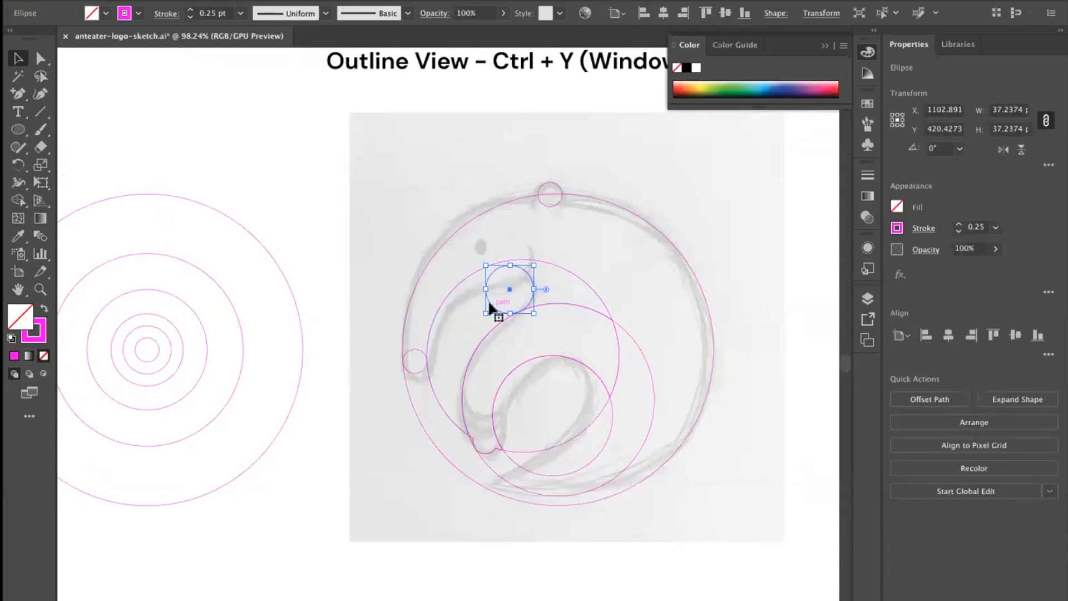
{"action": "key", "text": "Delete"}
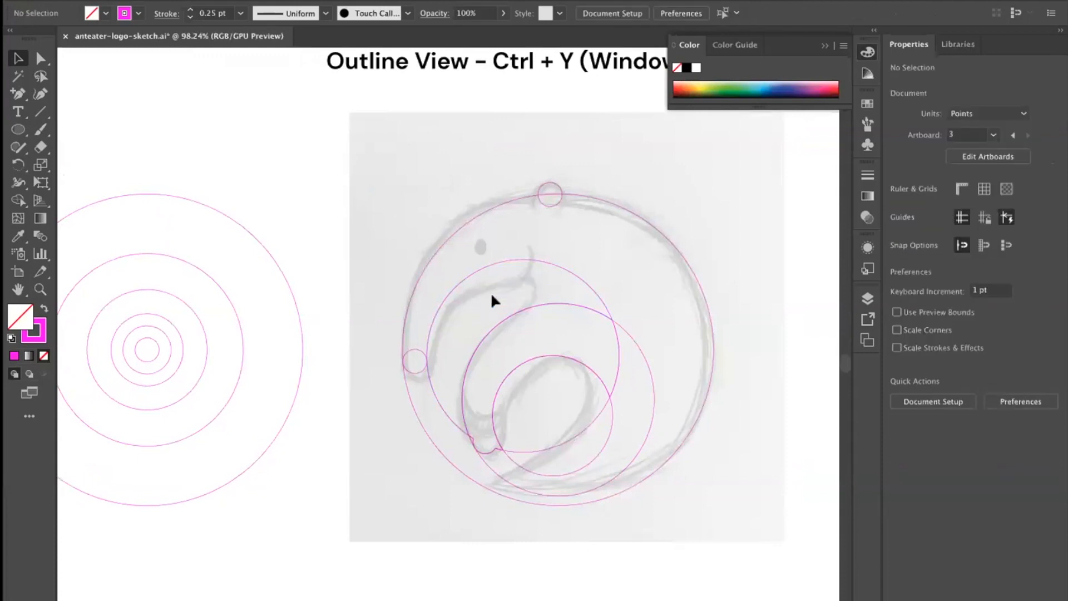
Copy the 55.856 pt reference circle from the concentric set onto the sketch's mouth curve.
{"action": "left_click", "coordinate": [173, 328]}
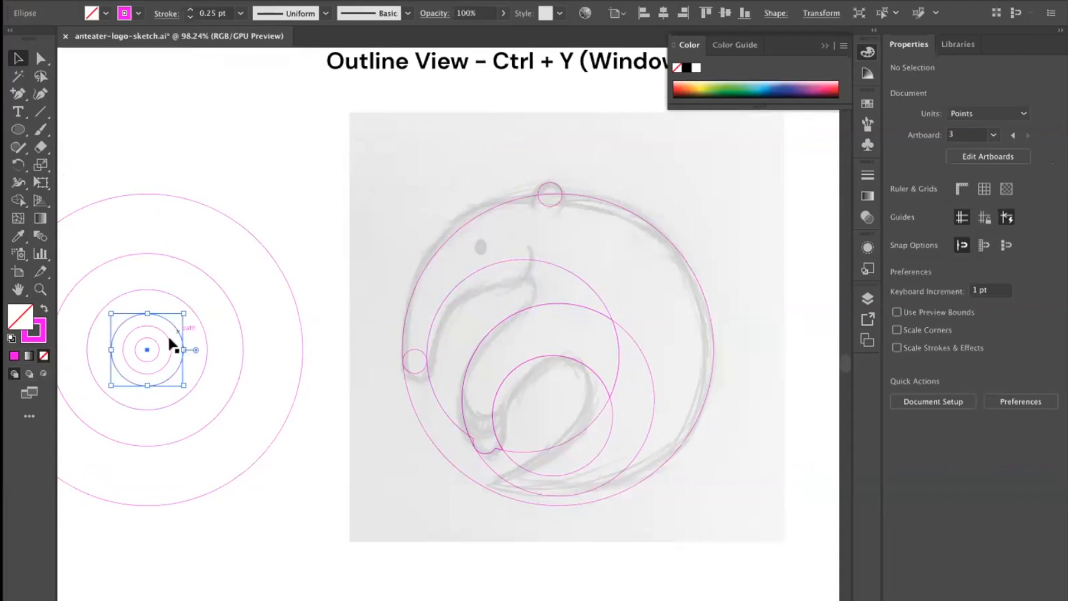
{"action": "mouse_move", "coordinate": [171, 323]}
{"action": "left_mouse_down"}
{"action": "mouse_move", "coordinate": [485, 310]}
{"action": "mouse_move", "coordinate": [529, 270]}
{"action": "mouse_move", "coordinate": [580, 286]}
{"action": "mouse_move", "coordinate": [723, 284]}
{"action": "left_mouse_up"}
{"action": "key", "text": "super+space"}
{"action": "left_click", "coordinate": [376, 224]}
{"action": "left_click", "coordinate": [380, 225]}
{"action": "left_click", "coordinate": [256, 142]}
{"action": "key", "text": "super+space"}
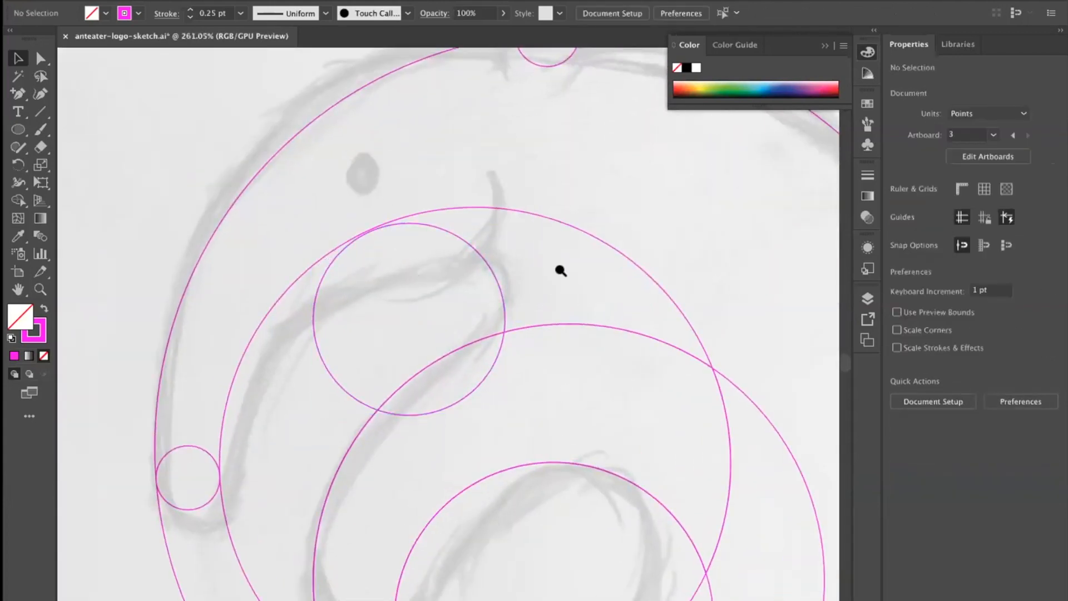
Nudge the 55.856 pt mouth circle slightly left so its edge meets the larger circle along the snout.
{"action": "left_click_drag", "start_coordinate": [559, 269], "coordinate": [448, 289]}
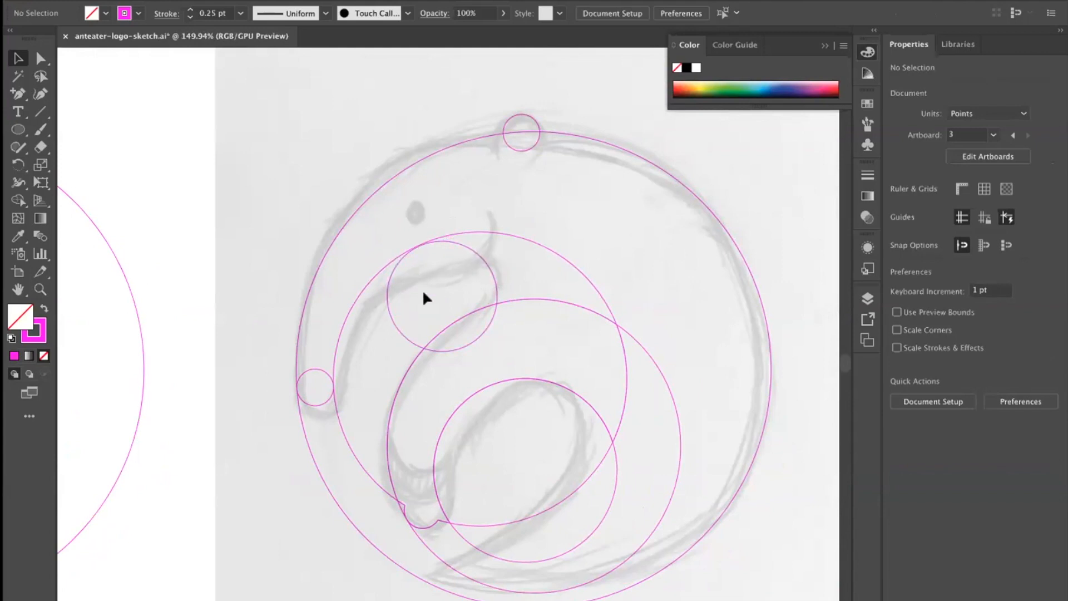
{"action": "scroll", "coordinate": [415, 301], "scroll_direction": "up", "scroll_amount": 5}
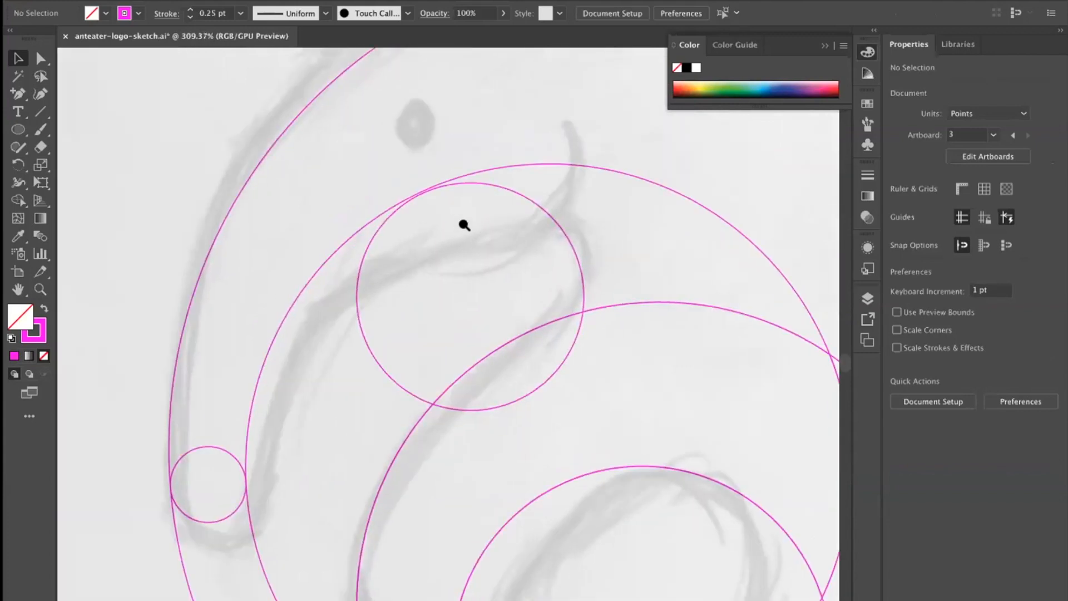
{"action": "scroll", "coordinate": [423, 218], "scroll_direction": "up", "scroll_amount": 3}
{"action": "left_click", "coordinate": [380, 213]}
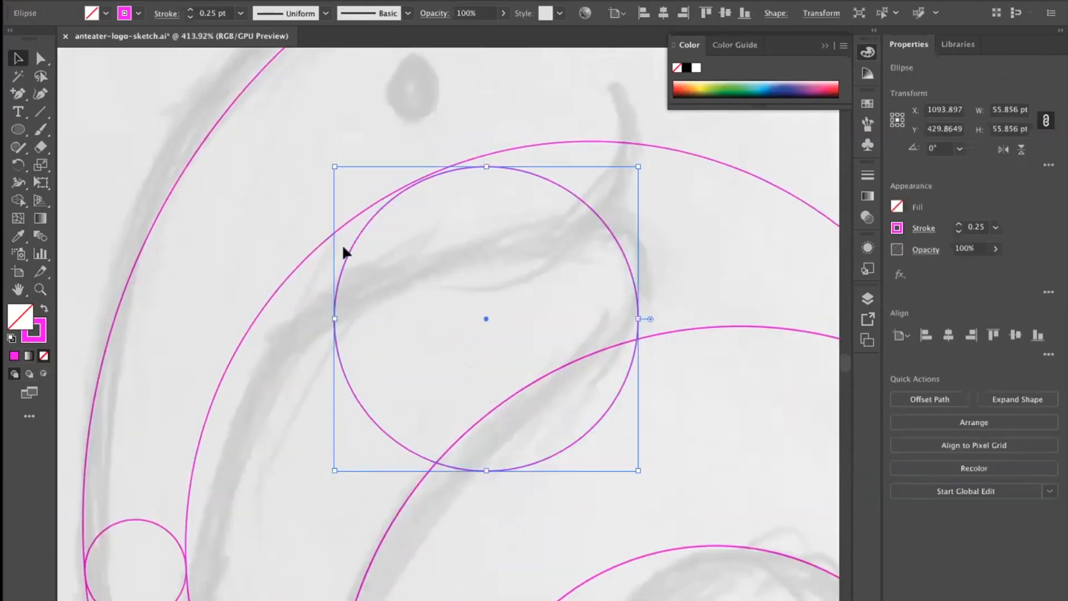
{"action": "left_click_drag", "start_coordinate": [352, 241], "coordinate": [346, 240]}
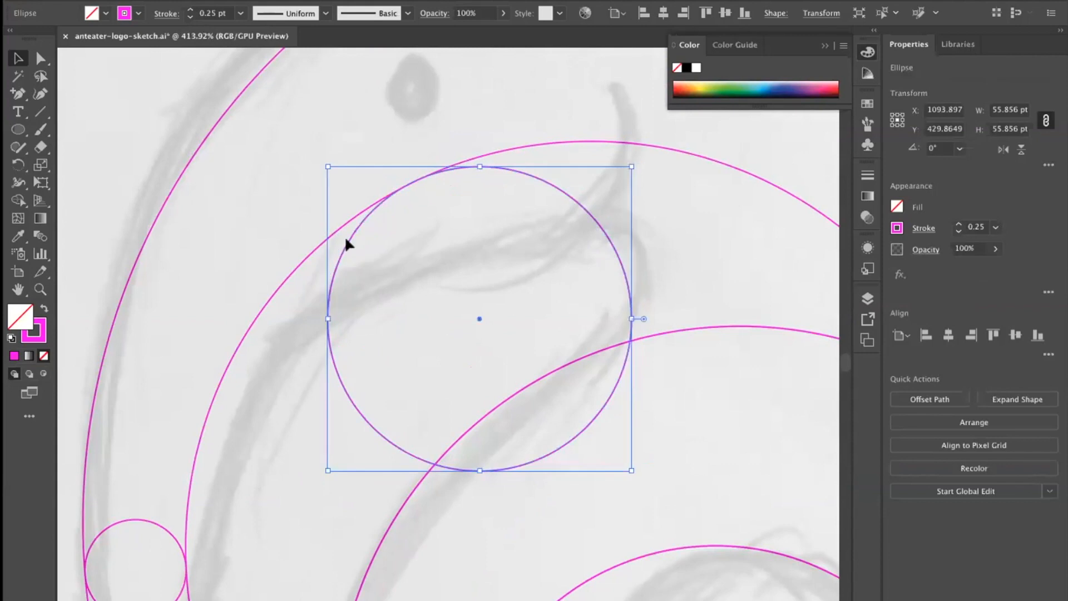
{"action": "left_click", "coordinate": [271, 193]}
Examine in outline view where the mouth circle touches the larger snout circle.
{"action": "left_click_drag", "start_coordinate": [487, 239], "coordinate": [234, 286]}
{"action": "left_click", "coordinate": [502, 271]}
{"action": "left_click", "coordinate": [358, 133]}
{"action": "left_click_drag", "start_coordinate": [714, 480], "coordinate": [716, 484]}
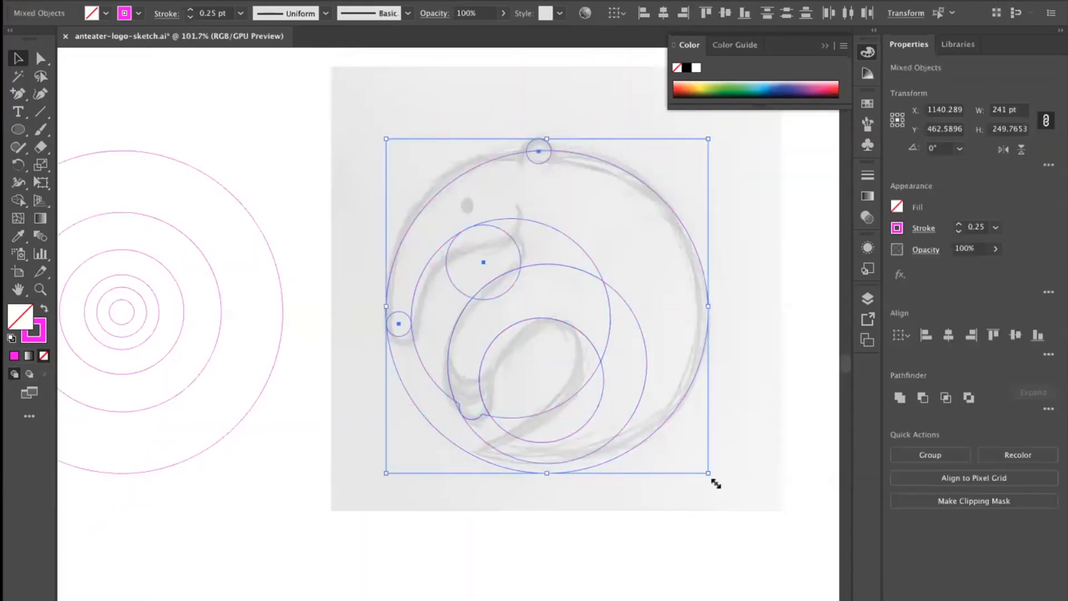
{"action": "key", "text": "ctrl+y"}
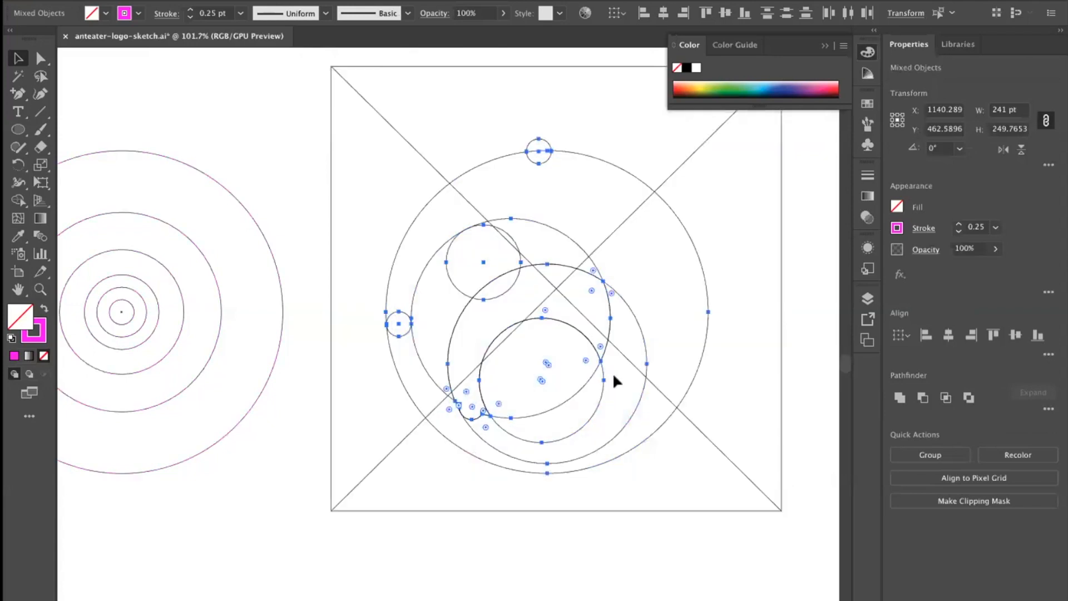
{"action": "left_click", "coordinate": [480, 263]}
{"action": "left_click_drag", "start_coordinate": [437, 236], "coordinate": [584, 234]}
{"action": "left_click_drag", "start_coordinate": [505, 204], "coordinate": [432, 290]}
{"action": "left_click_drag", "start_coordinate": [430, 232], "coordinate": [546, 224]}
{"action": "left_click_drag", "start_coordinate": [440, 196], "coordinate": [494, 301]}
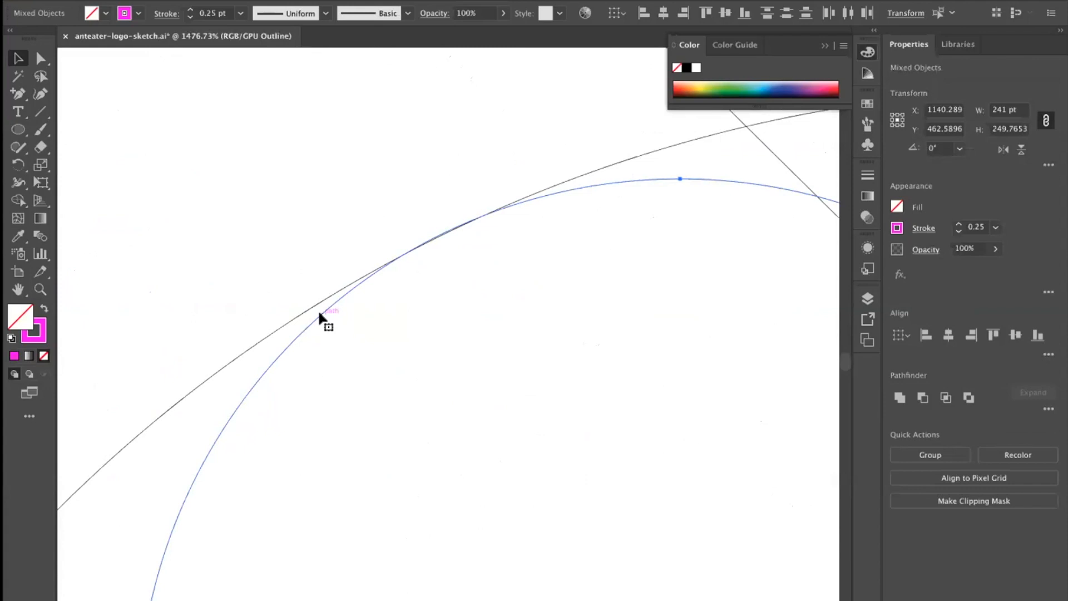
{"action": "left_click_drag", "start_coordinate": [372, 318], "coordinate": [523, 329]}
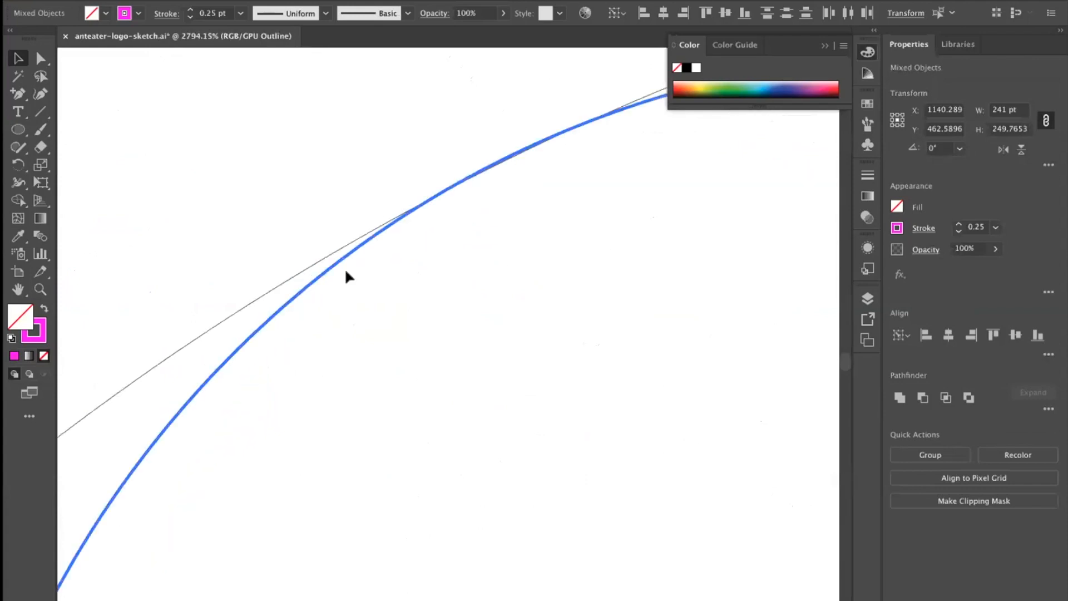
{"action": "left_click_drag", "start_coordinate": [497, 285], "coordinate": [434, 289]}
{"action": "left_click_drag", "start_coordinate": [503, 317], "coordinate": [315, 219]}
{"action": "left_click_drag", "start_coordinate": [525, 289], "coordinate": [348, 160]}
{"action": "left_click_drag", "start_coordinate": [632, 275], "coordinate": [377, 255]}
{"action": "left_click", "coordinate": [291, 205]}
{"action": "key", "text": "ctrl+y"}
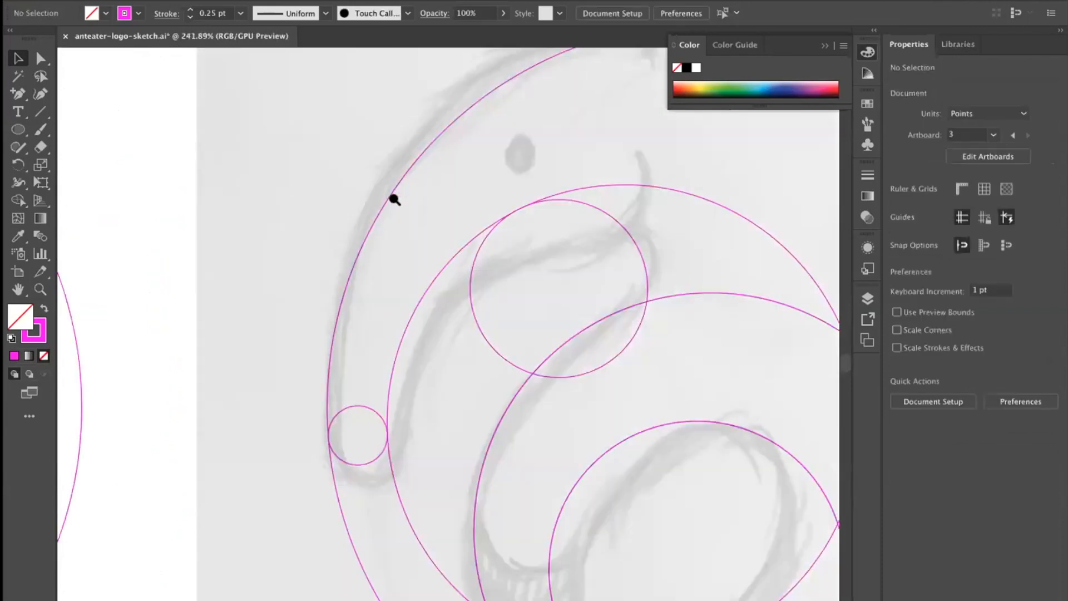
Try merging the head and body regions around the mouth circle with Shape Builder, and undo the merge.
{"action": "scroll", "coordinate": [389, 201], "scroll_direction": "down", "scroll_amount": 1}
{"action": "left_click_drag", "start_coordinate": [384, 200], "coordinate": [225, 252]}
{"action": "scroll", "coordinate": [350, 266], "scroll_direction": "down", "scroll_amount": 2}
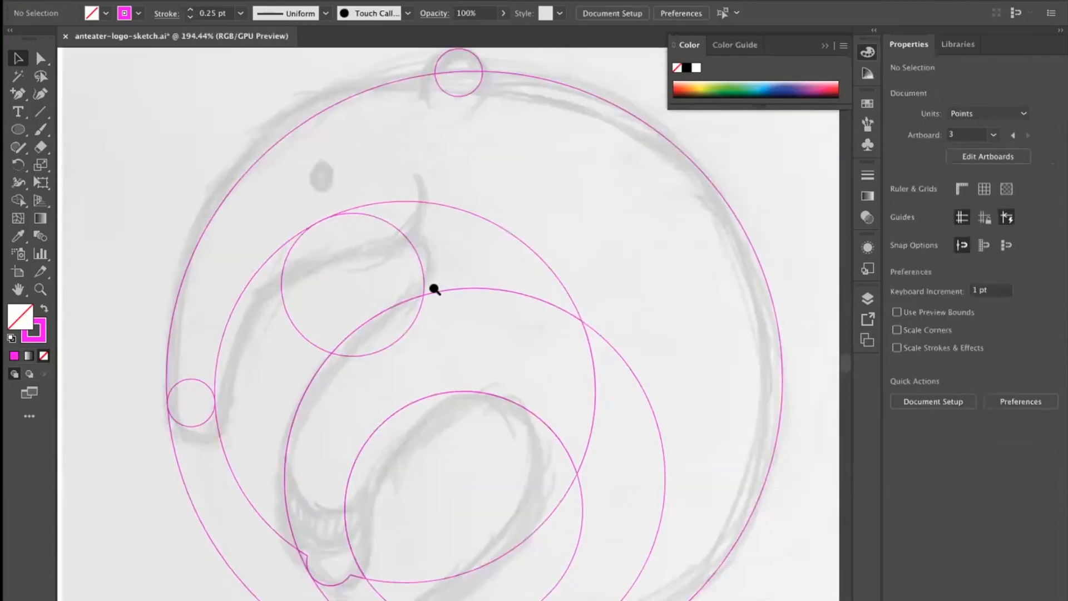
{"action": "scroll", "coordinate": [445, 287], "scroll_direction": "down", "scroll_amount": 1}
{"action": "scroll", "coordinate": [424, 250], "scroll_direction": "down", "scroll_amount": 1}
{"action": "left_click_drag", "start_coordinate": [230, 102], "coordinate": [736, 523]}
{"action": "key", "text": "shift+m"}
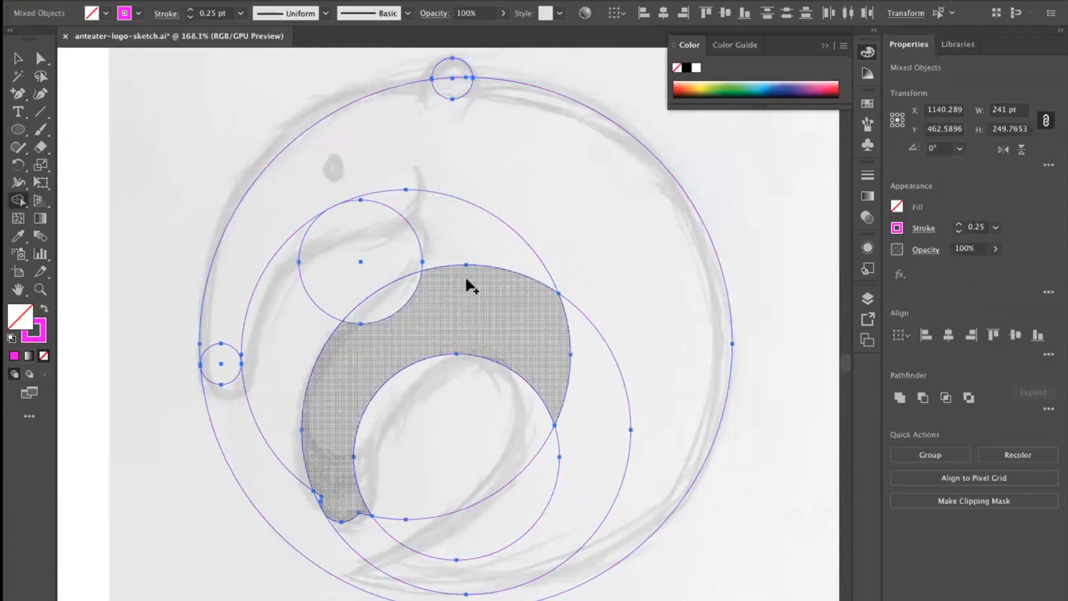
{"action": "mouse_move", "coordinate": [282, 205]}
{"action": "left_mouse_down"}
{"action": "mouse_move", "coordinate": [376, 183]}
{"action": "mouse_move", "coordinate": [417, 201]}
{"action": "mouse_move", "coordinate": [406, 192]}
{"action": "left_mouse_up"}
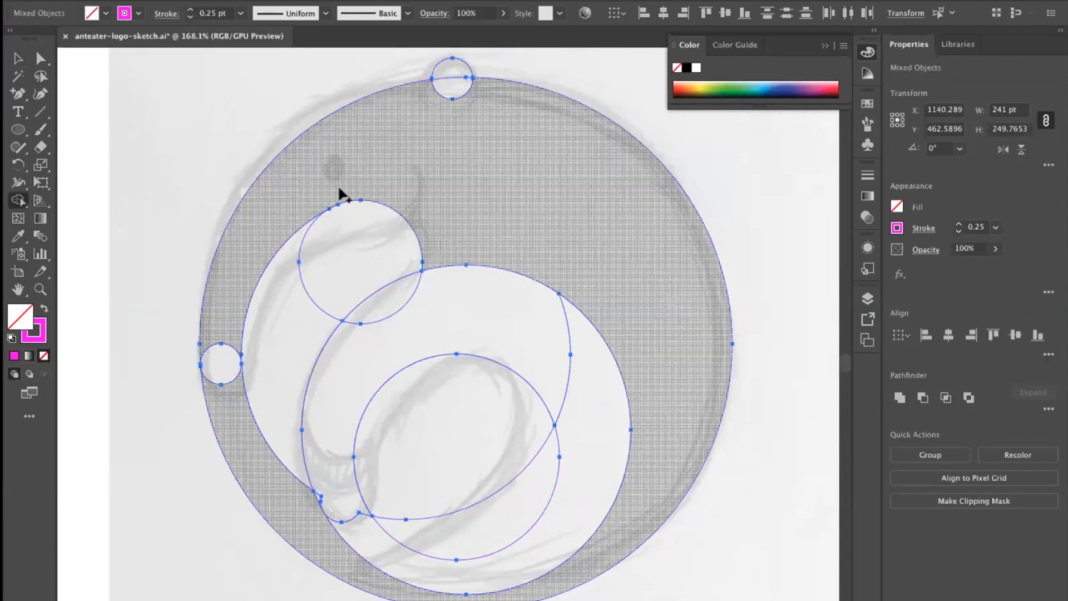
{"action": "key", "text": "super+z"}
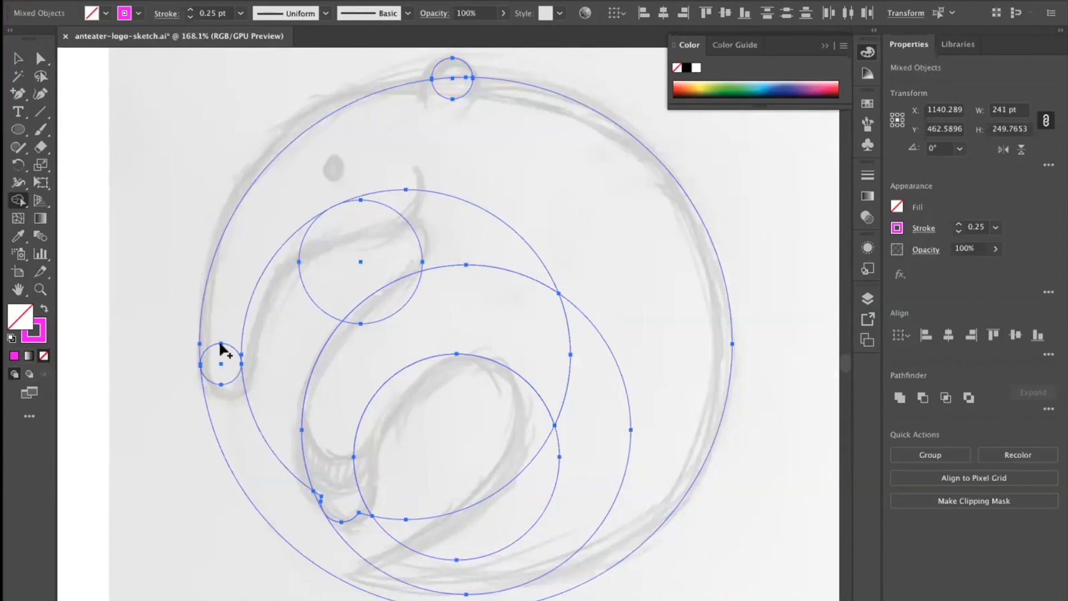
{"action": "left_click", "coordinate": [19, 59]}
{"action": "left_click", "coordinate": [156, 241]}
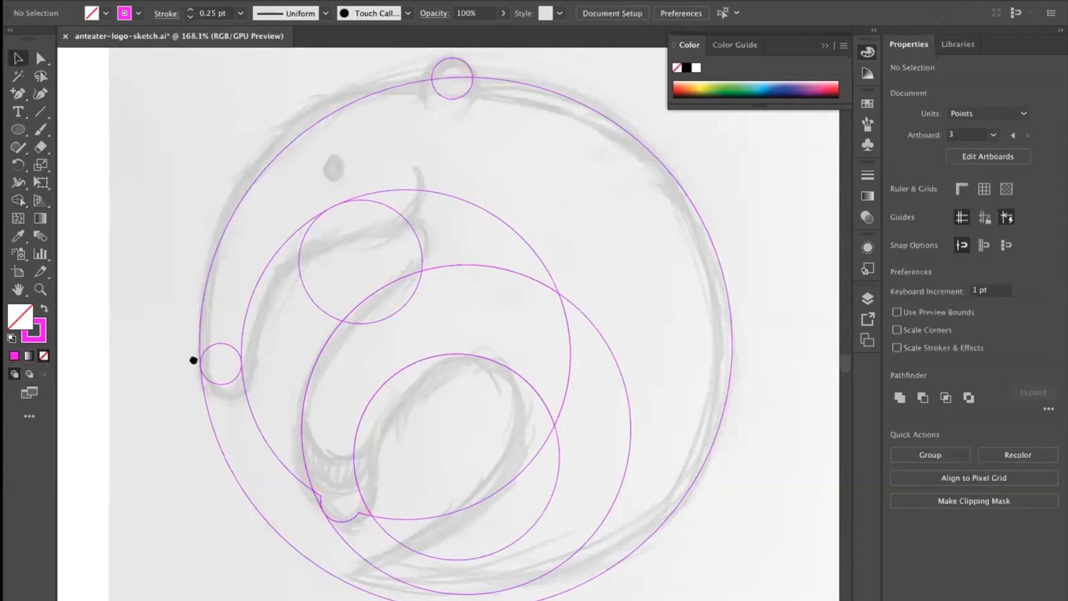
Inspect how the small circle at the trunk's tip fits between the outer circle and the snout circle.
{"action": "left_click_drag", "start_coordinate": [419, 448], "coordinate": [473, 301]}
{"action": "left_click_drag", "start_coordinate": [280, 273], "coordinate": [389, 267]}
{"action": "left_click_drag", "start_coordinate": [319, 165], "coordinate": [341, 405]}
{"action": "left_click", "coordinate": [242, 191]}
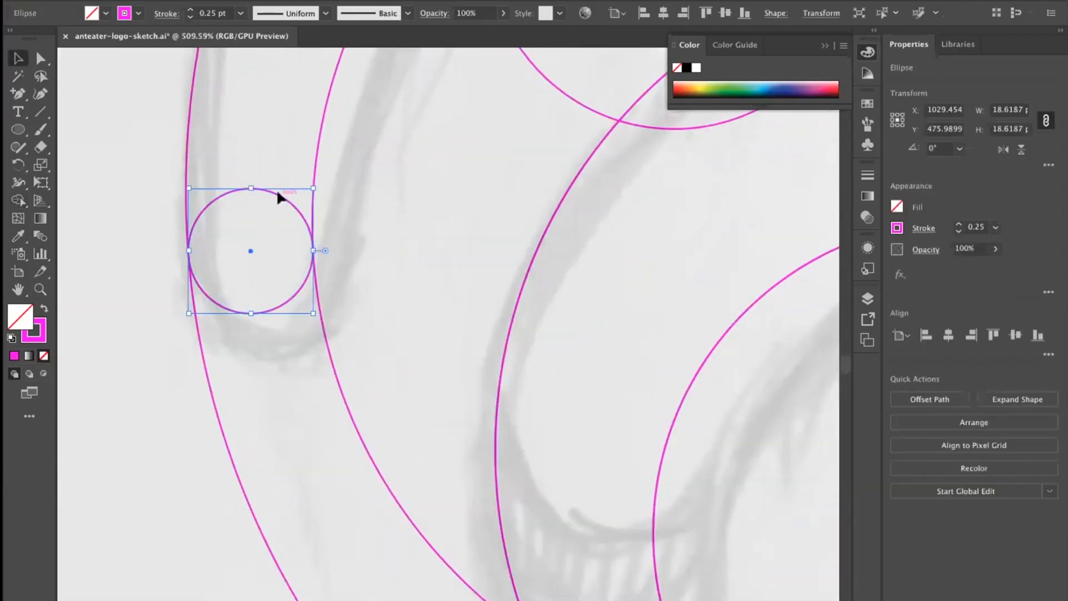
{"action": "left_click", "coordinate": [335, 306]}
{"action": "left_click_drag", "start_coordinate": [339, 305], "coordinate": [156, 339]}
{"action": "left_click_drag", "start_coordinate": [310, 301], "coordinate": [297, 301]}
{"action": "left_click", "coordinate": [310, 300]}
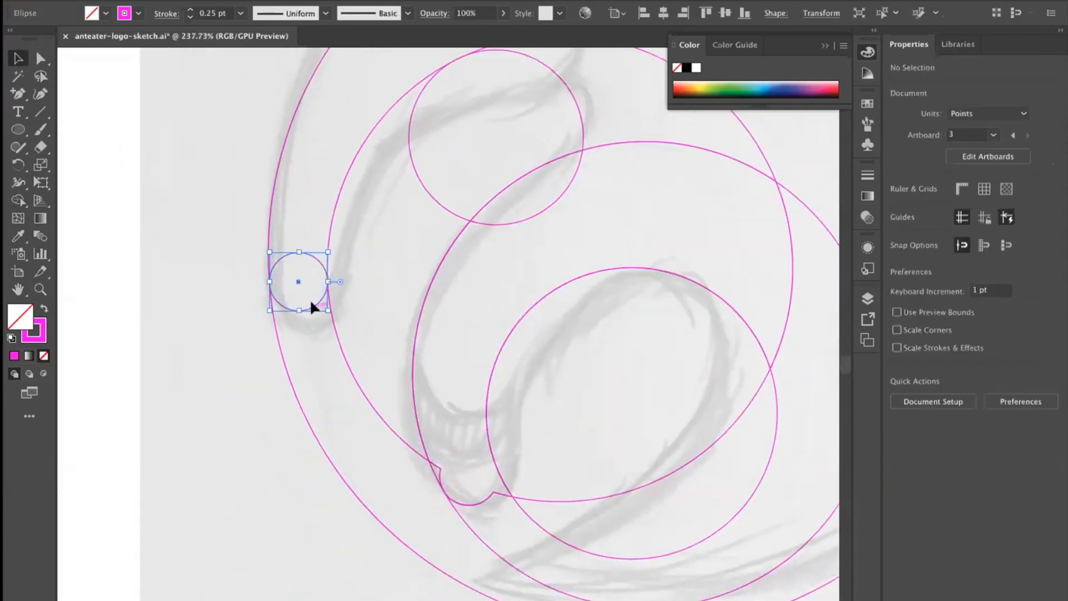
{"action": "left_click", "coordinate": [381, 277]}
{"action": "left_click_drag", "start_coordinate": [389, 278], "coordinate": [194, 389]}
Examine in outline view where the trunk tip circle touches the outer circle and how all the circles overlap.
{"action": "left_click_drag", "start_coordinate": [236, 111], "coordinate": [644, 519]}
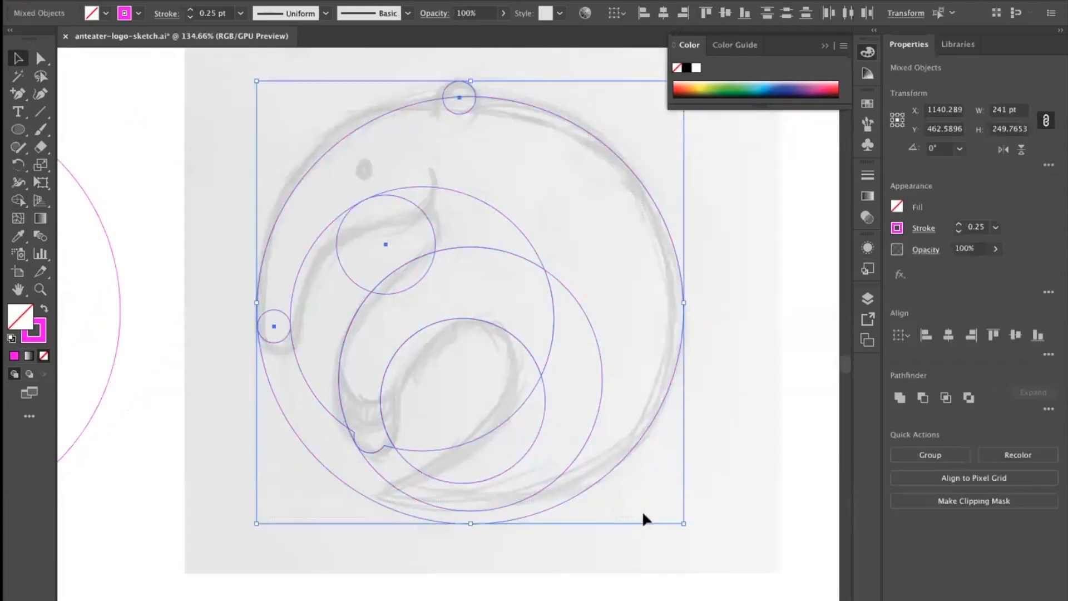
{"action": "key", "text": "ctrl+y"}
{"action": "left_click_drag", "start_coordinate": [286, 356], "coordinate": [541, 336]}
{"action": "left_click_drag", "start_coordinate": [277, 292], "coordinate": [491, 381]}
{"action": "left_click_drag", "start_coordinate": [223, 325], "coordinate": [328, 325]}
{"action": "left_click_drag", "start_coordinate": [144, 381], "coordinate": [399, 334]}
{"action": "left_click_drag", "start_coordinate": [200, 346], "coordinate": [408, 310]}
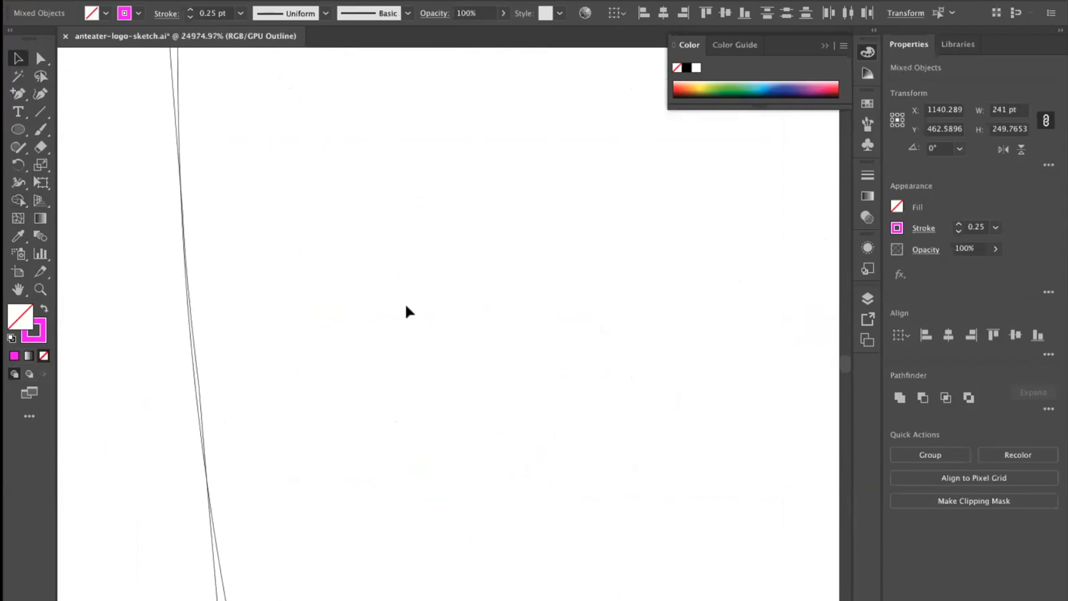
{"action": "left_click_drag", "start_coordinate": [198, 388], "coordinate": [191, 382]}
{"action": "left_click", "coordinate": [248, 371]}
{"action": "left_click", "coordinate": [259, 369]}
{"action": "scroll", "coordinate": [239, 382], "scroll_direction": "down", "scroll_amount": 5}
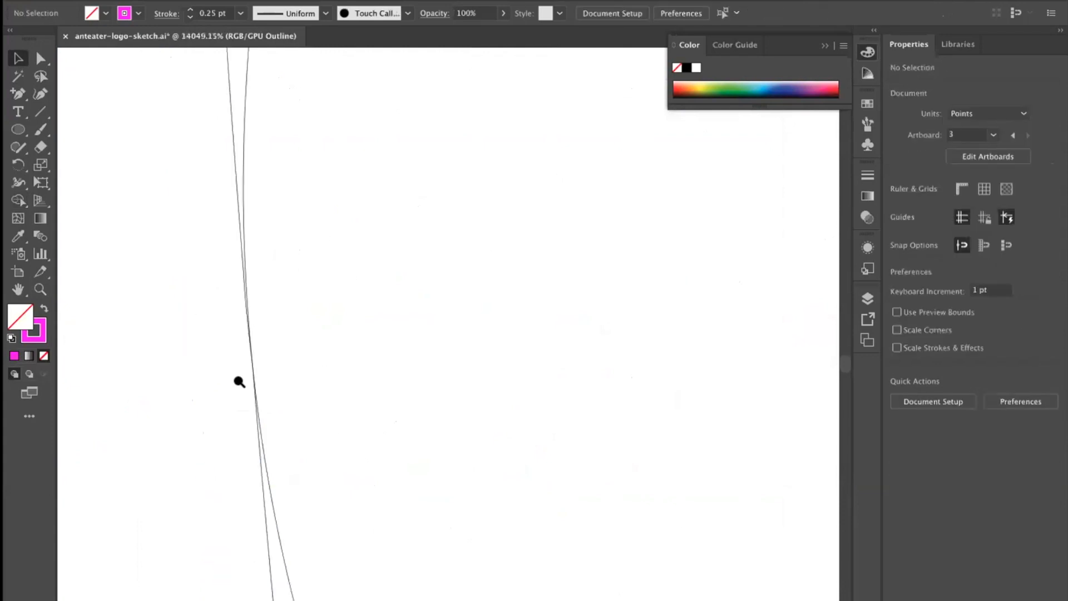
{"action": "left_click_drag", "start_coordinate": [513, 352], "coordinate": [343, 391]}
{"action": "left_click_drag", "start_coordinate": [625, 333], "coordinate": [346, 356]}
{"action": "left_click_drag", "start_coordinate": [594, 342], "coordinate": [737, 316]}
{"action": "left_click_drag", "start_coordinate": [640, 332], "coordinate": [434, 382]}
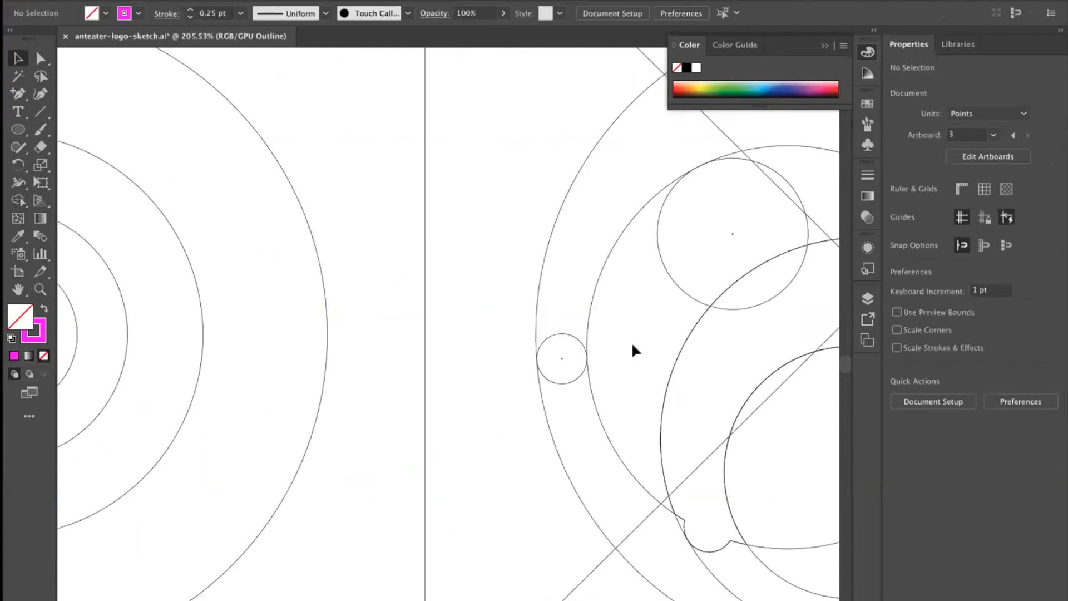
{"action": "left_click_drag", "start_coordinate": [579, 328], "coordinate": [427, 343]}
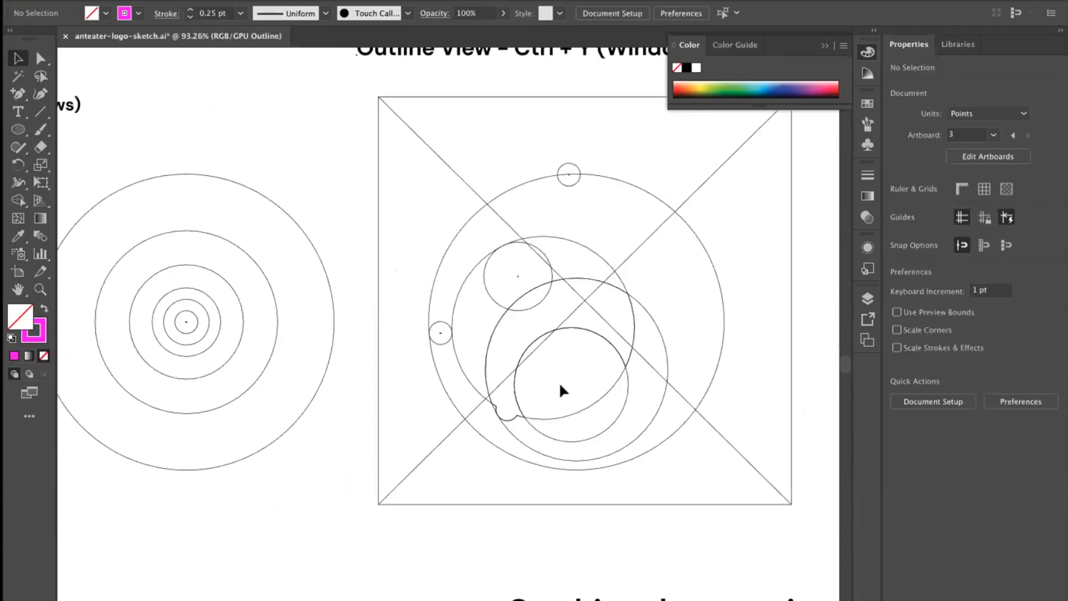
{"action": "left_click_drag", "start_coordinate": [506, 382], "coordinate": [546, 372]}
{"action": "scroll", "coordinate": [546, 372], "scroll_direction": "right", "scroll_amount": 3}
{"action": "left_click_drag", "start_coordinate": [403, 342], "coordinate": [383, 345]}
{"action": "scroll", "coordinate": [382, 345], "scroll_direction": "right", "scroll_amount": 2}
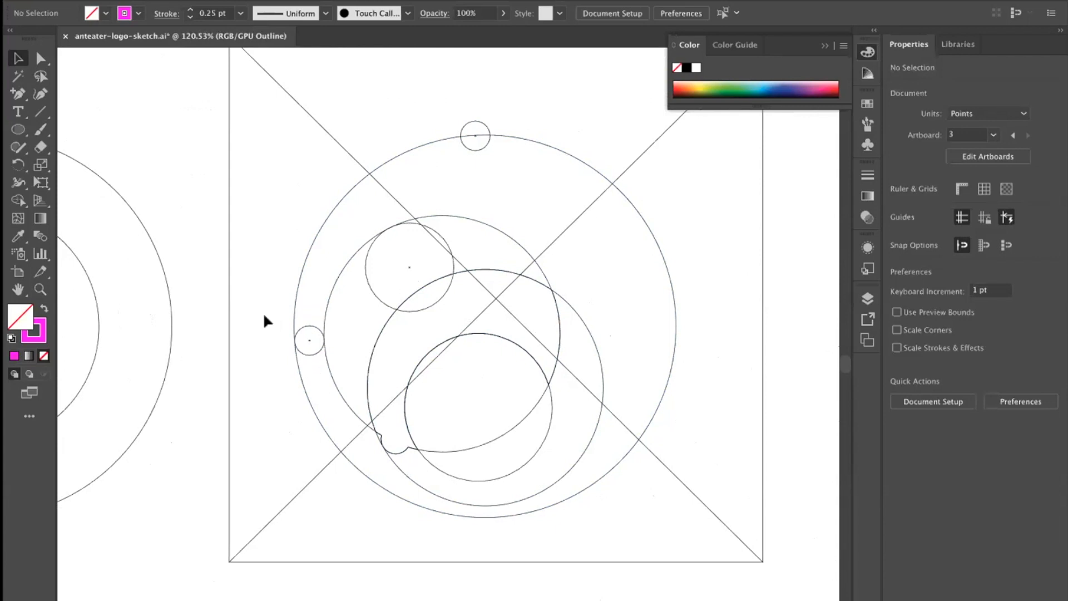
{"action": "key", "text": "ctrl+y"}
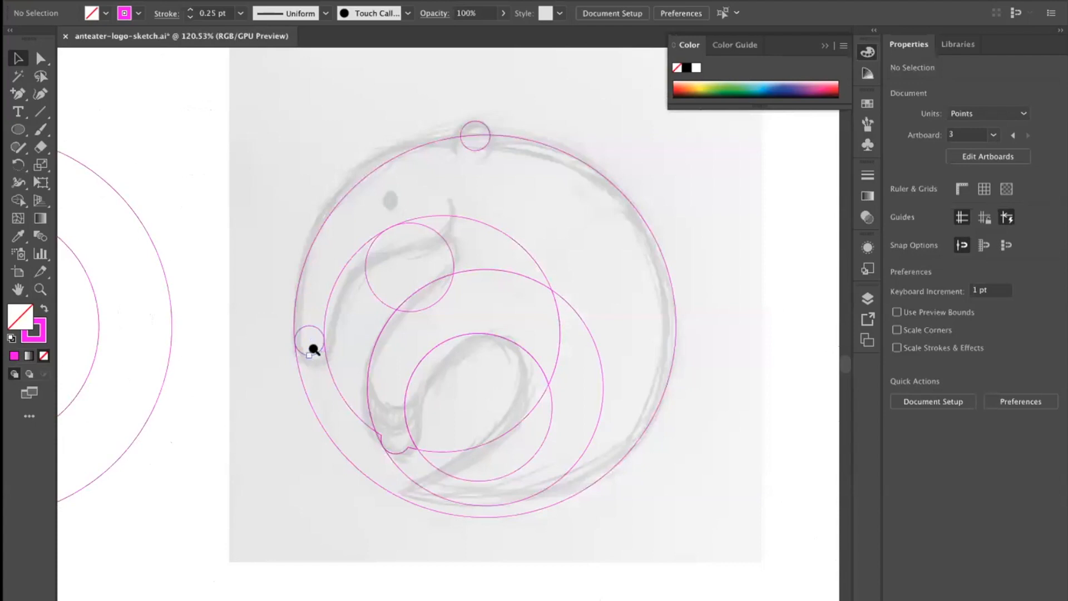
Enlarge the small circle at the trunk's tip proportionally so it overlaps both neighbouring curves.
{"action": "scroll", "coordinate": [311, 346], "scroll_direction": "up", "scroll_amount": 5}
{"action": "left_click_drag", "start_coordinate": [327, 339], "coordinate": [305, 349]}
{"action": "left_click_drag", "start_coordinate": [241, 357], "coordinate": [223, 375]}
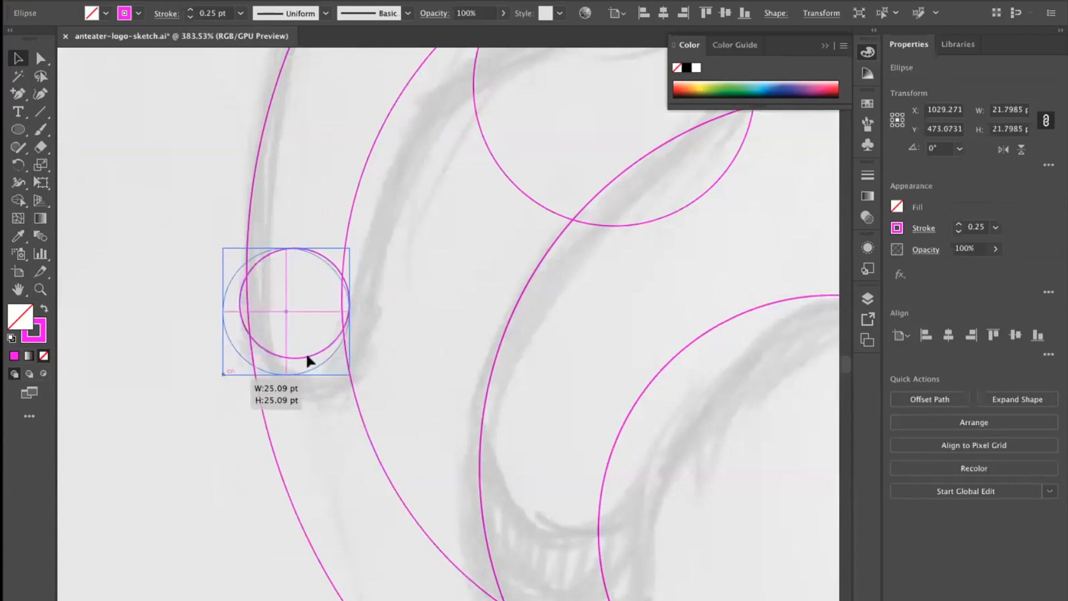
{"action": "left_click_drag", "start_coordinate": [350, 375], "coordinate": [360, 385]}
{"action": "left_click", "coordinate": [426, 334]}
{"action": "left_click_drag", "start_coordinate": [467, 329], "coordinate": [420, 341]}
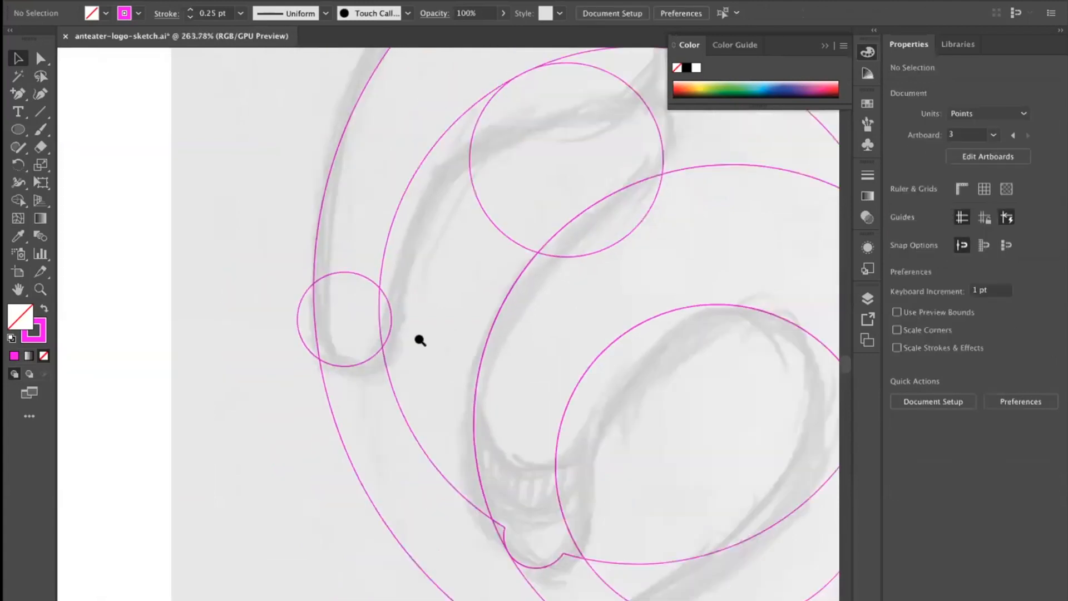
{"action": "left_click_drag", "start_coordinate": [515, 332], "coordinate": [331, 360]}
{"action": "left_click_drag", "start_coordinate": [487, 338], "coordinate": [471, 340]}
{"action": "left_click_drag", "start_coordinate": [374, 173], "coordinate": [682, 419]}
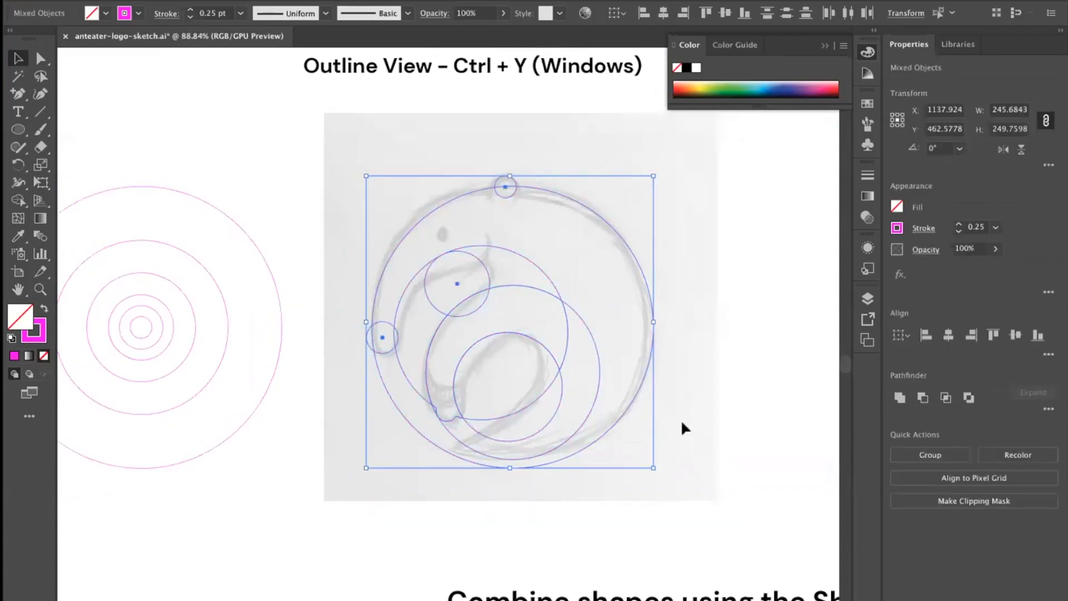
{"action": "key", "text": "shift+m"}
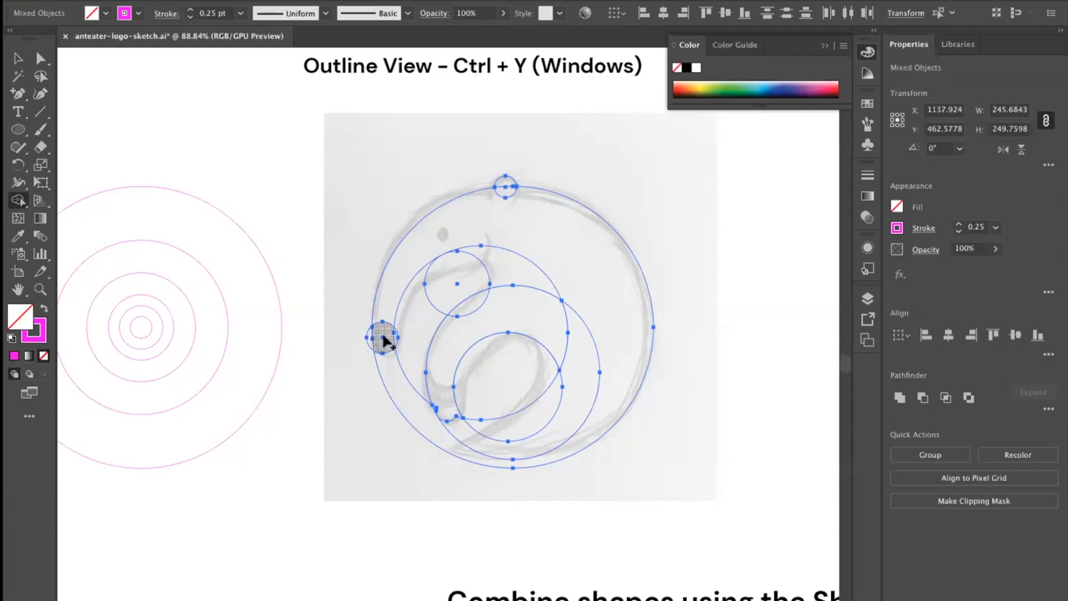
{"action": "left_click", "coordinate": [386, 304]}
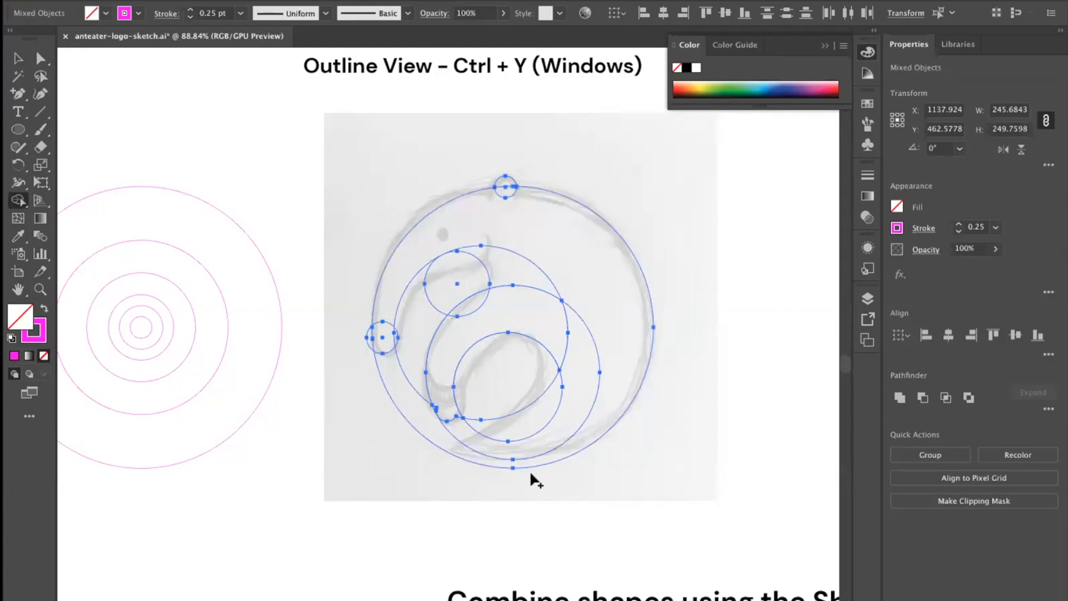
Move the outer body circle up until its lower edge meets the inner circle's, and raise the small ear circle onto its upper edge.
{"action": "left_click", "coordinate": [18, 57]}
{"action": "mouse_move", "coordinate": [495, 468]}
{"action": "left_mouse_down"}
{"action": "mouse_move", "coordinate": [501, 453]}
{"action": "mouse_move", "coordinate": [510, 462]}
{"action": "mouse_move", "coordinate": [489, 459]}
{"action": "left_mouse_up"}
{"action": "left_click", "coordinate": [313, 218]}
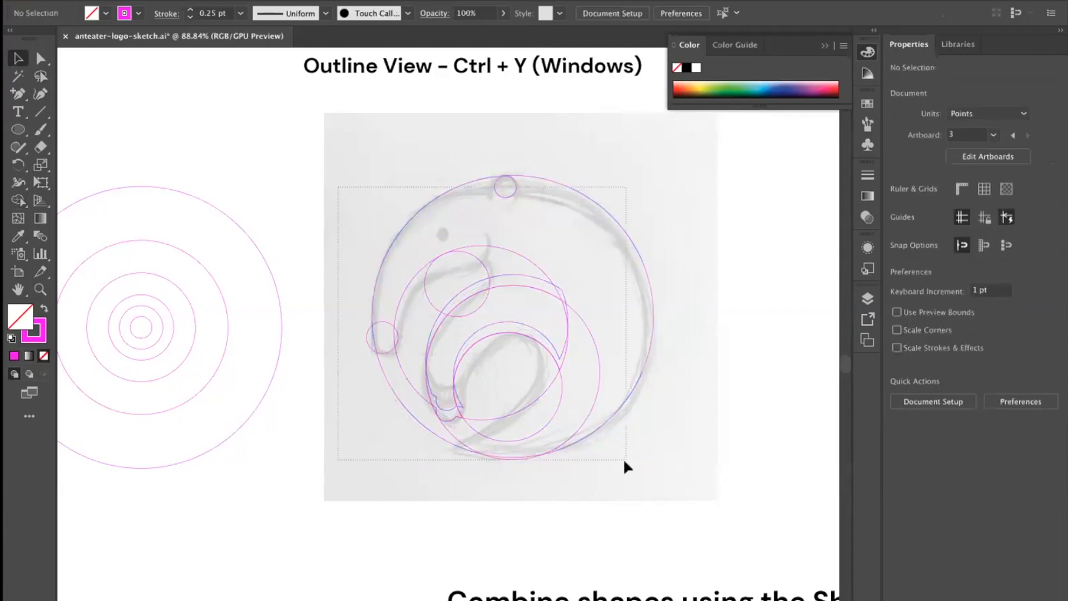
{"action": "left_click_drag", "start_coordinate": [625, 462], "coordinate": [620, 458]}
{"action": "left_click", "coordinate": [709, 399]}
{"action": "left_click_drag", "start_coordinate": [493, 189], "coordinate": [493, 183]}
Merge the trunk tip circle and the ear circle into the body with Shape Builder.
{"action": "left_click_drag", "start_coordinate": [329, 182], "coordinate": [607, 500]}
{"action": "key", "text": "shift+m"}
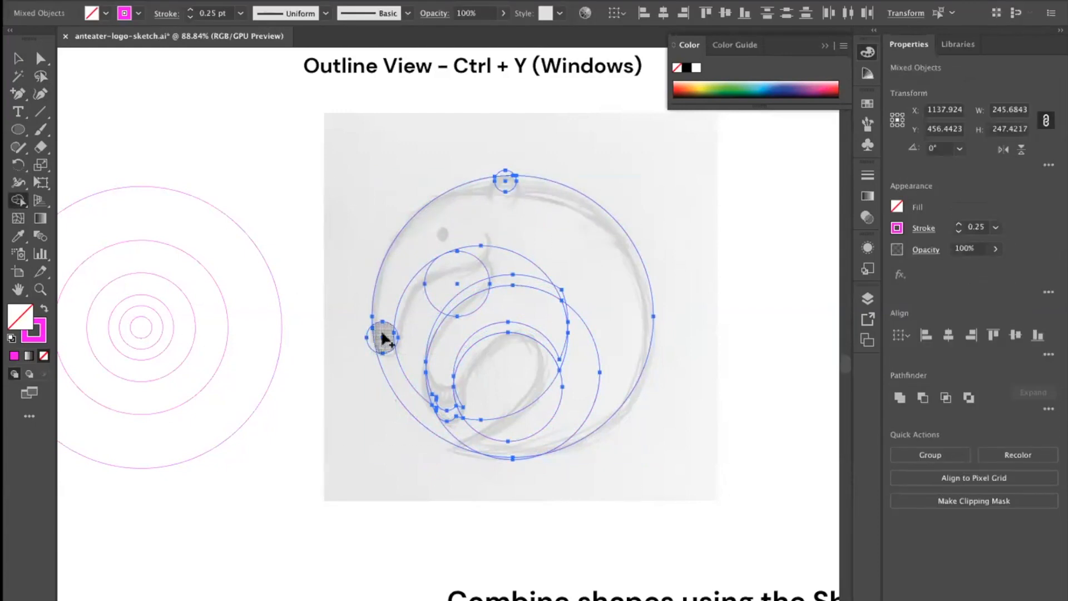
{"action": "left_click_drag", "start_coordinate": [382, 334], "coordinate": [388, 300]}
{"action": "left_click_drag", "start_coordinate": [507, 190], "coordinate": [508, 178]}
{"action": "left_click", "coordinate": [18, 58]}
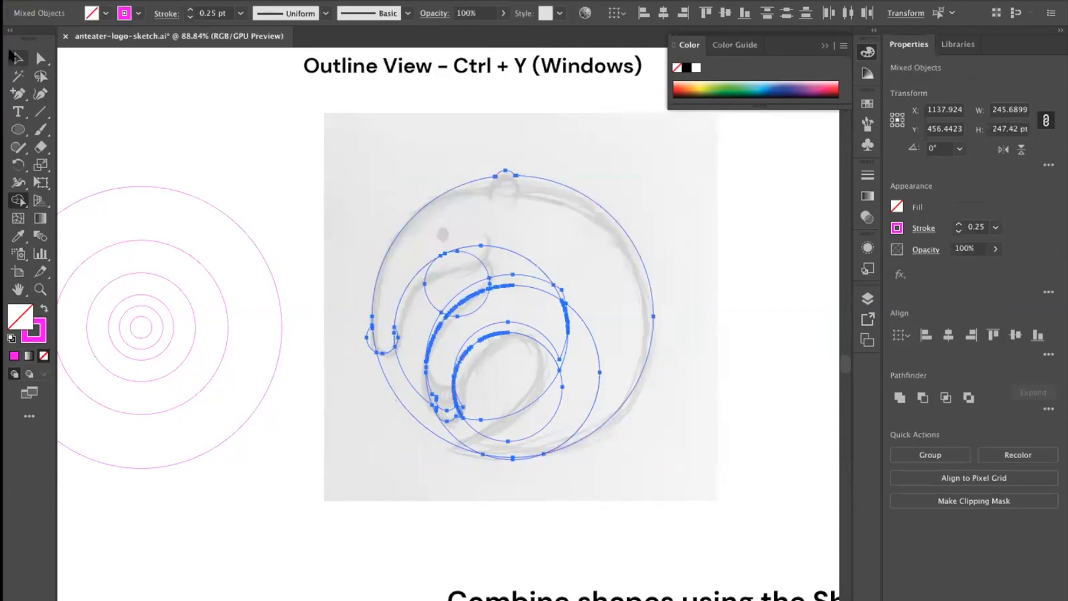
{"action": "left_click", "coordinate": [710, 409]}
Delete the two leftover slivers of the small circle on either side of the trunk's tip.
{"action": "scroll", "coordinate": [465, 401], "scroll_direction": "up", "scroll_amount": 3}
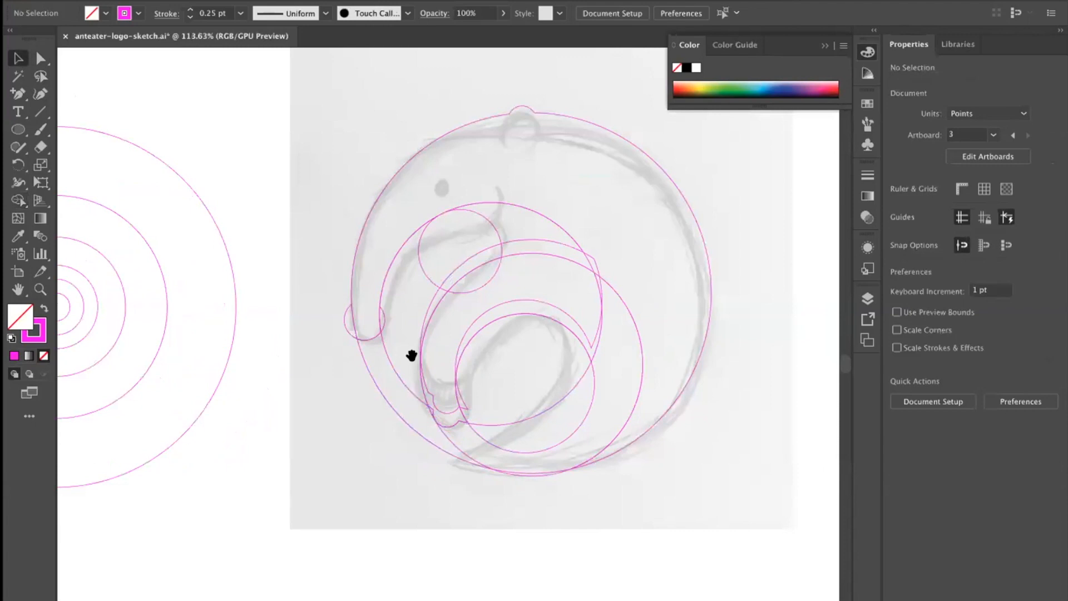
{"action": "left_click", "coordinate": [327, 338]}
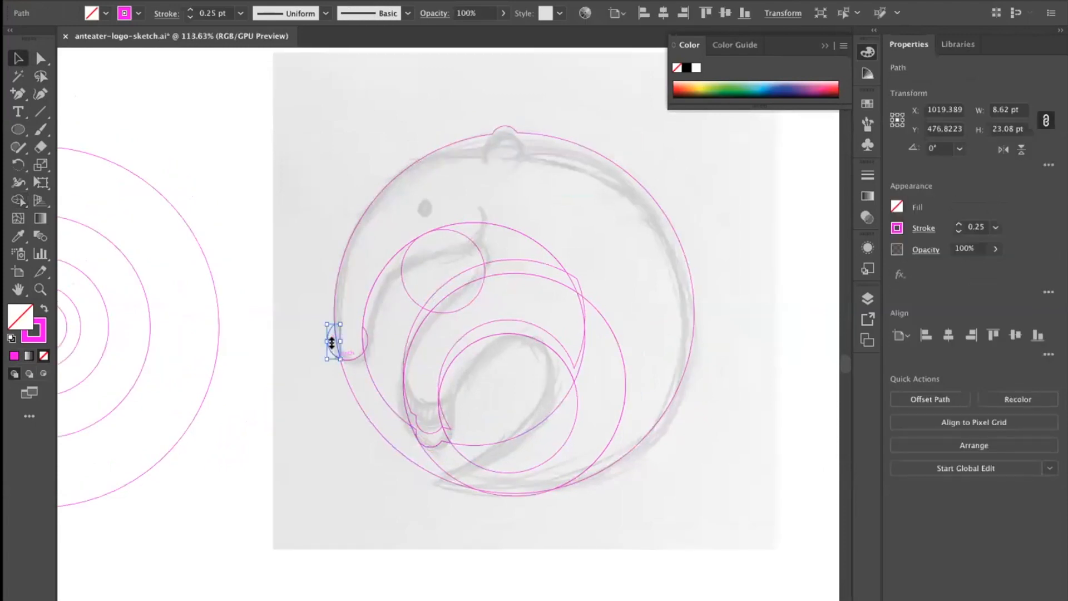
{"action": "key", "text": "Delete"}
{"action": "left_click", "coordinate": [365, 337]}
{"action": "key", "text": "Delete"}
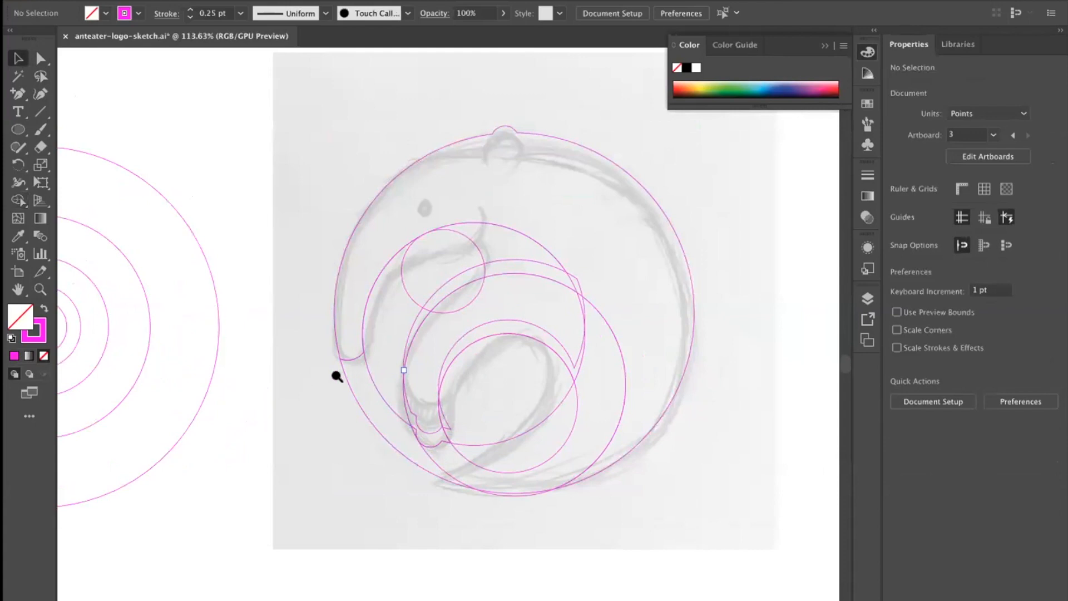
Select all the circles over the sketch and merge the overlapping body and front leg regions with Shape Builder.
{"action": "scroll", "coordinate": [336, 373], "scroll_direction": "down", "scroll_amount": 3}
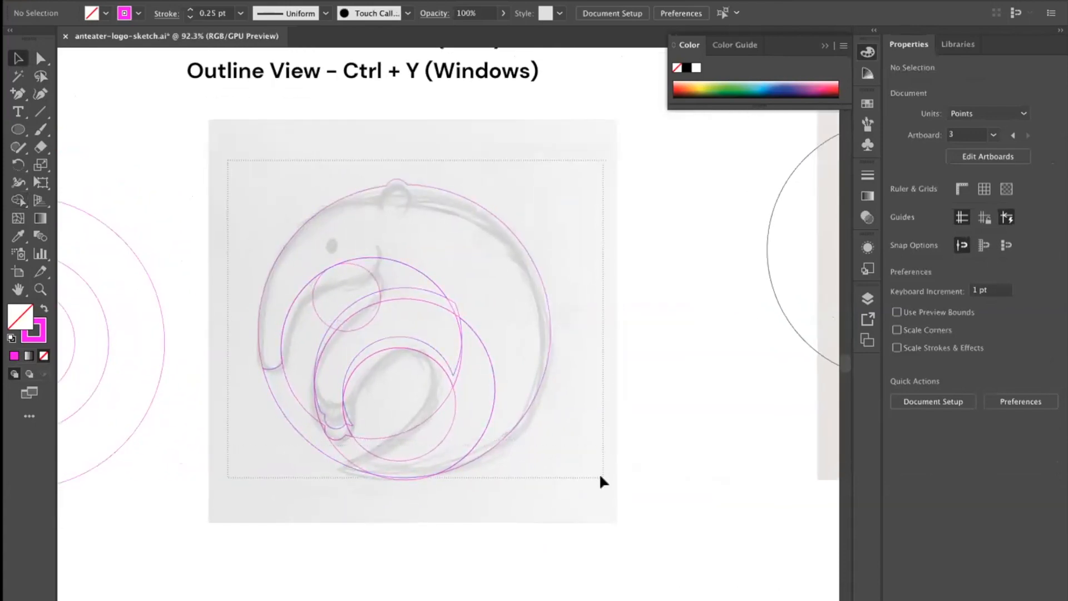
{"action": "key", "text": "ctrl+a"}
{"action": "key", "text": "shift+m"}
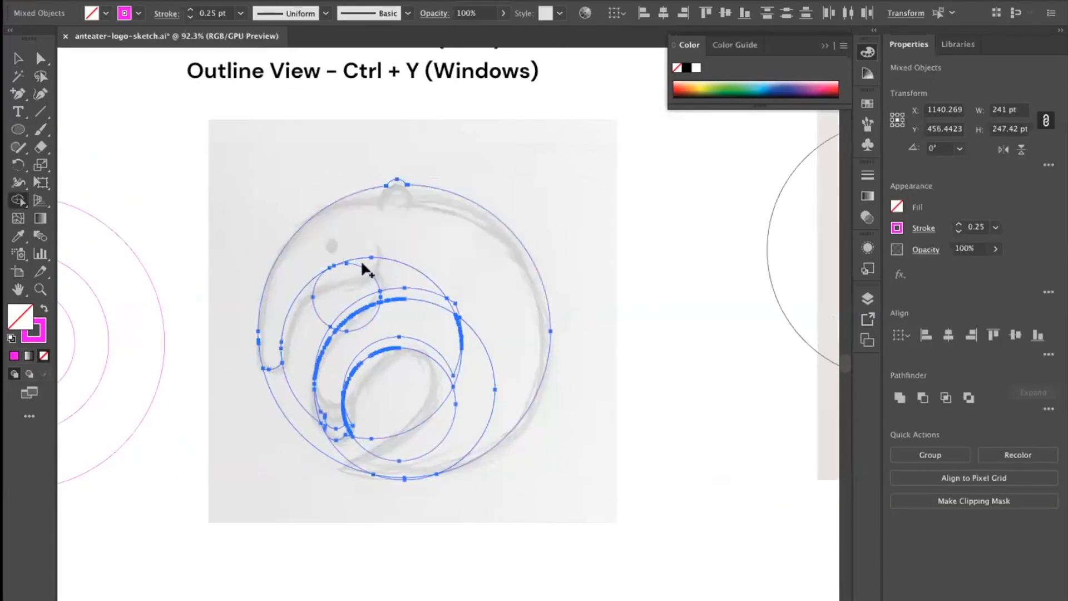
{"action": "scroll", "coordinate": [406, 269], "scroll_direction": "up", "scroll_amount": 2}
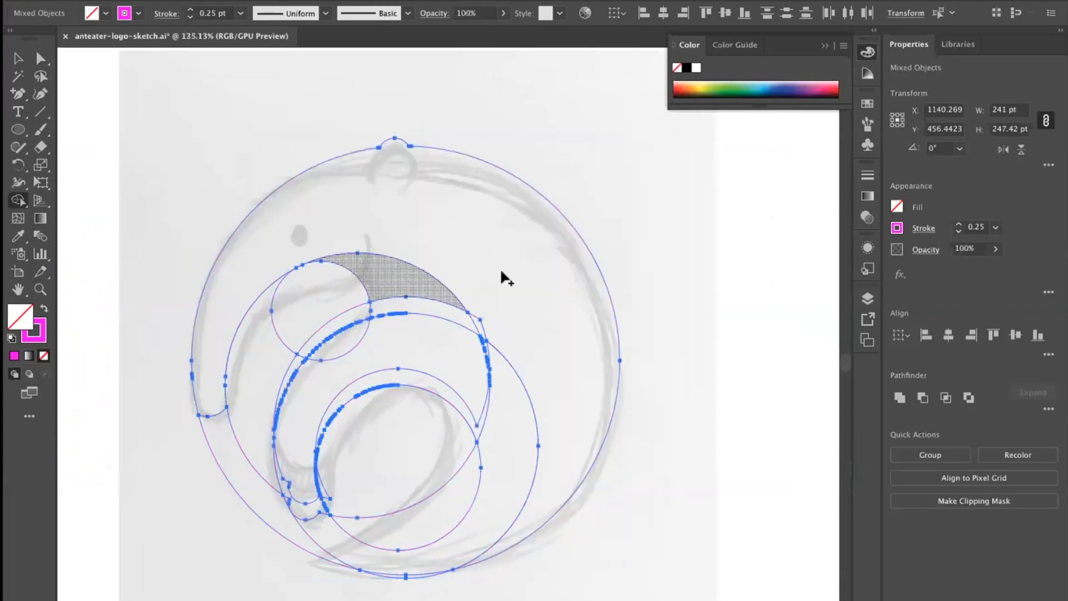
{"action": "scroll", "coordinate": [317, 189], "scroll_direction": "down", "scroll_amount": 1}
{"action": "mouse_move", "coordinate": [316, 191]}
{"action": "left_mouse_down"}
{"action": "mouse_move", "coordinate": [360, 227]}
{"action": "mouse_move", "coordinate": [418, 239]}
{"action": "mouse_move", "coordinate": [384, 278]}
{"action": "mouse_move", "coordinate": [353, 288]}
{"action": "mouse_move", "coordinate": [332, 320]}
{"action": "mouse_move", "coordinate": [291, 336]}
{"action": "mouse_move", "coordinate": [288, 371]}
{"action": "mouse_move", "coordinate": [334, 371]}
{"action": "mouse_move", "coordinate": [367, 355]}
{"action": "left_mouse_up"}
{"action": "mouse_move", "coordinate": [471, 299]}
{"action": "left_mouse_down"}
{"action": "mouse_move", "coordinate": [503, 315]}
{"action": "mouse_move", "coordinate": [500, 342]}
{"action": "mouse_move", "coordinate": [607, 412]}
{"action": "left_mouse_up"}
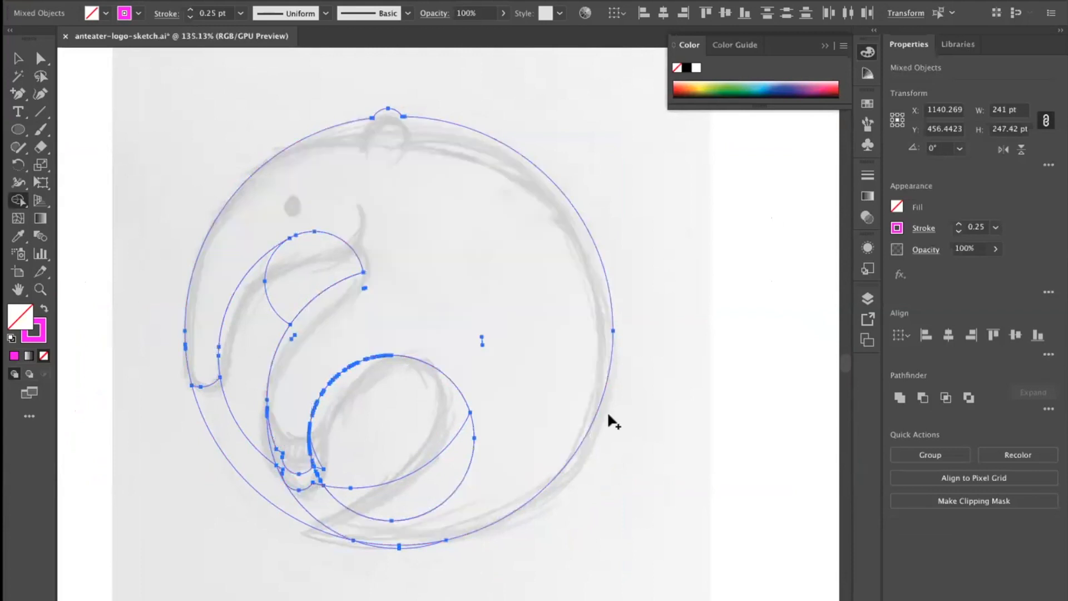
{"action": "left_click_drag", "start_coordinate": [473, 332], "coordinate": [492, 352]}
{"action": "left_click", "coordinate": [292, 462]}
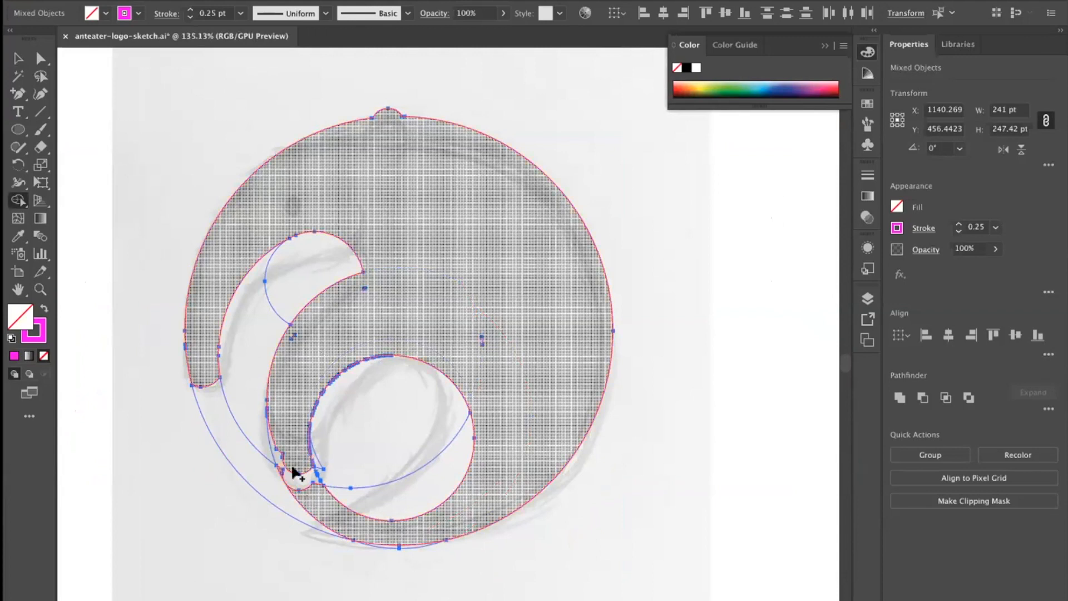
Reselect all the shapes and subtract the two regions between the trunk and the front leg with Shape Builder.
{"action": "left_click", "coordinate": [18, 58]}
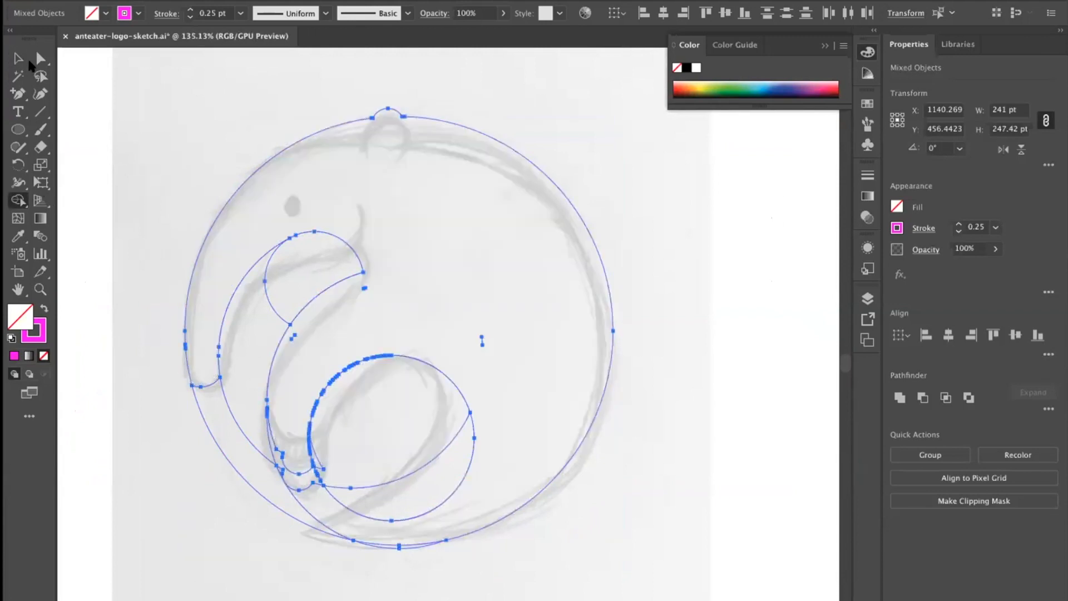
{"action": "left_click", "coordinate": [665, 368]}
{"action": "scroll", "coordinate": [636, 372], "scroll_direction": "up", "scroll_amount": 1}
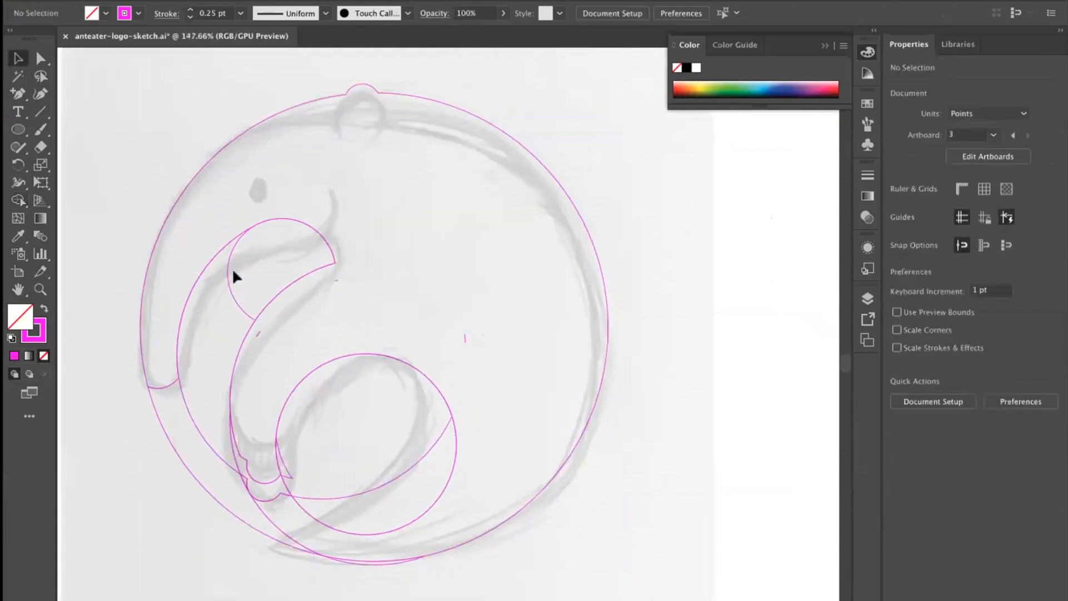
{"action": "left_click_drag", "start_coordinate": [212, 169], "coordinate": [680, 534]}
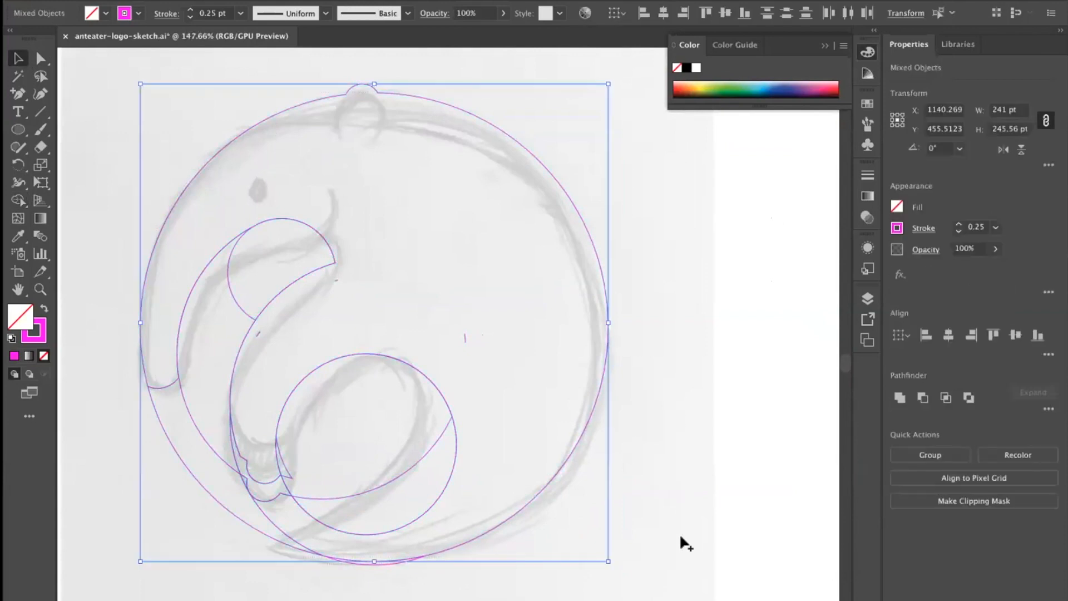
{"action": "key", "text": "shift+m"}
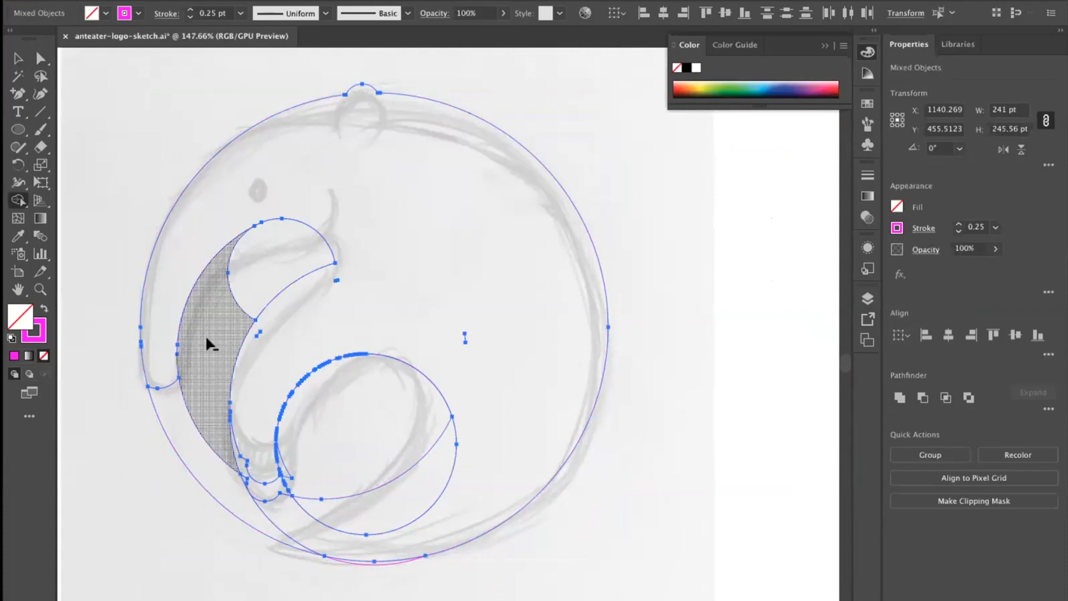
{"action": "mouse_move", "coordinate": [206, 333]}
{"action": "left_mouse_down"}
{"action": "mouse_move", "coordinate": [200, 344]}
{"action": "mouse_move", "coordinate": [268, 272]}
{"action": "left_mouse_up"}
Subtract the outer circle's strip below the trunk and the regions inside the tail circle, undoing the accidental removal of the body.
{"action": "left_click", "coordinate": [18, 59]}
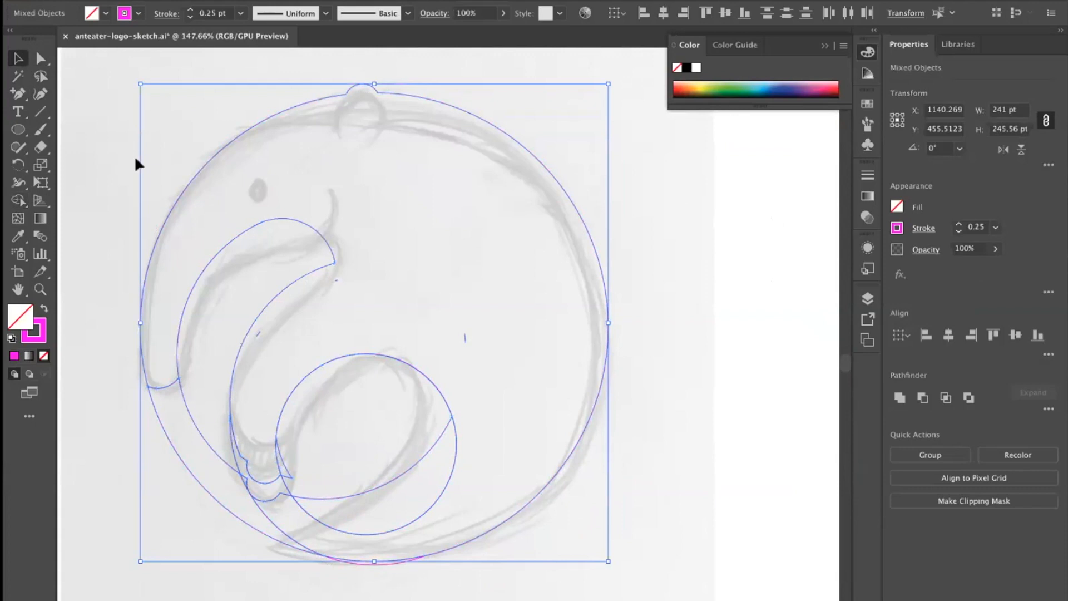
{"action": "key", "text": "shift+m"}
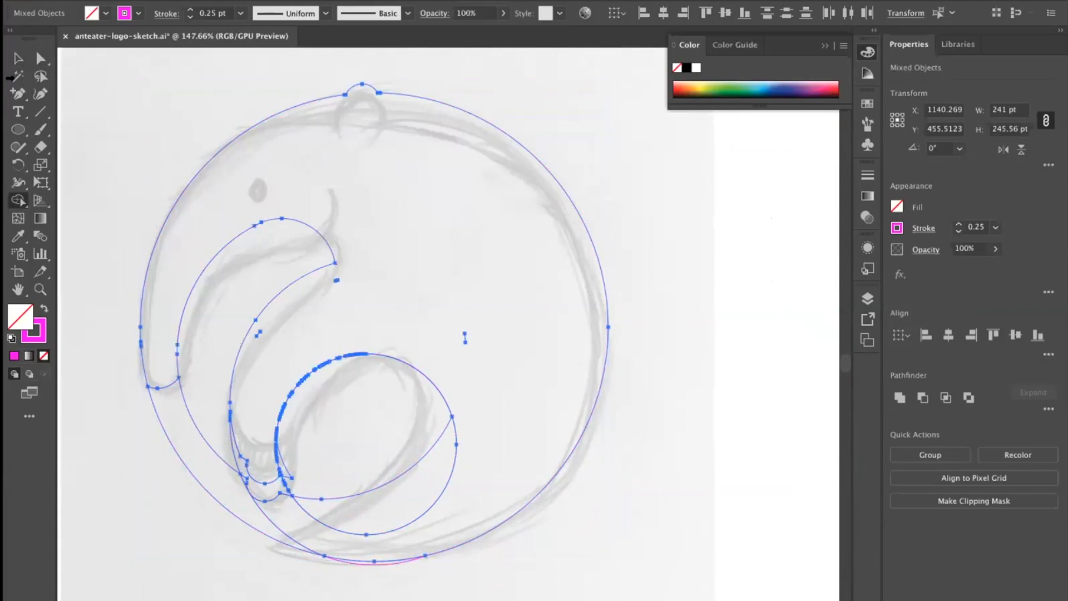
{"action": "left_click", "coordinate": [180, 449], "text": "alt"}
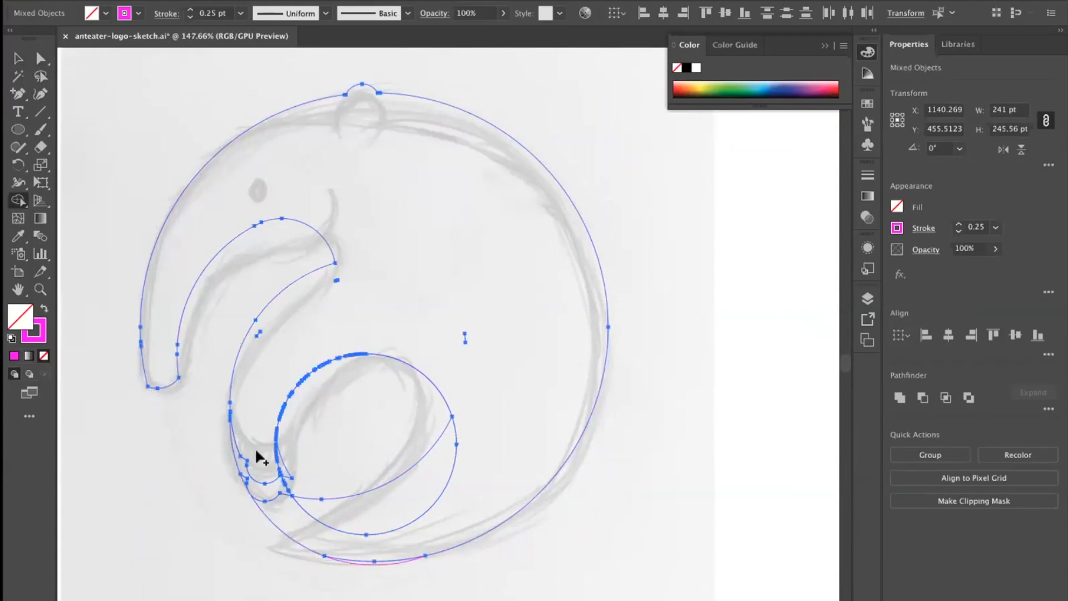
{"action": "scroll", "coordinate": [351, 401], "scroll_direction": "down", "scroll_amount": 3}
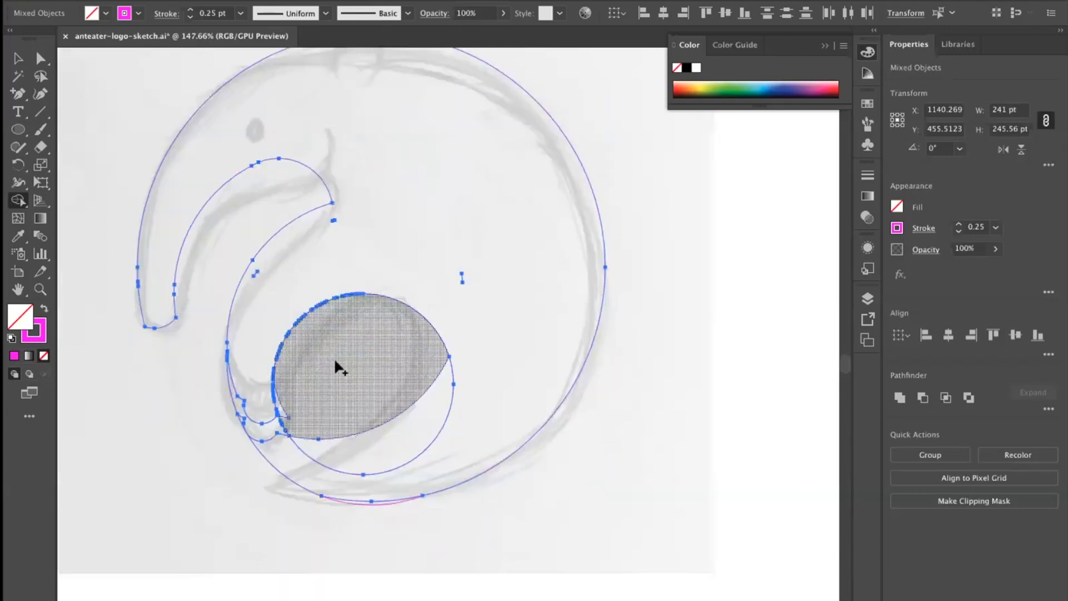
{"action": "left_click_drag", "start_coordinate": [348, 353], "coordinate": [359, 440]}
{"action": "left_click_drag", "start_coordinate": [255, 428], "coordinate": [279, 424]}
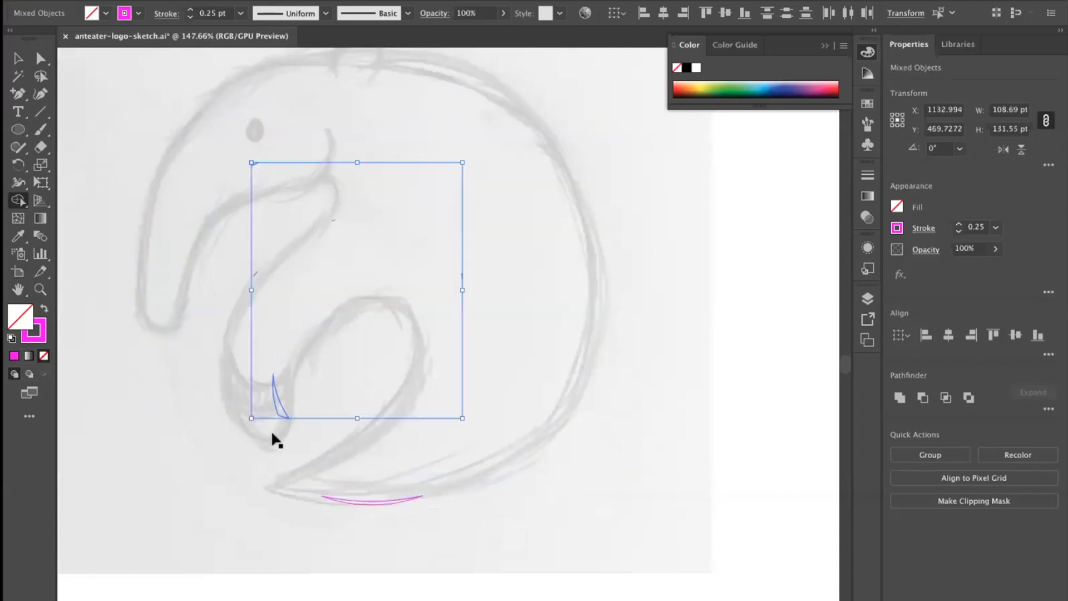
{"action": "key", "text": "ctrl+z"}
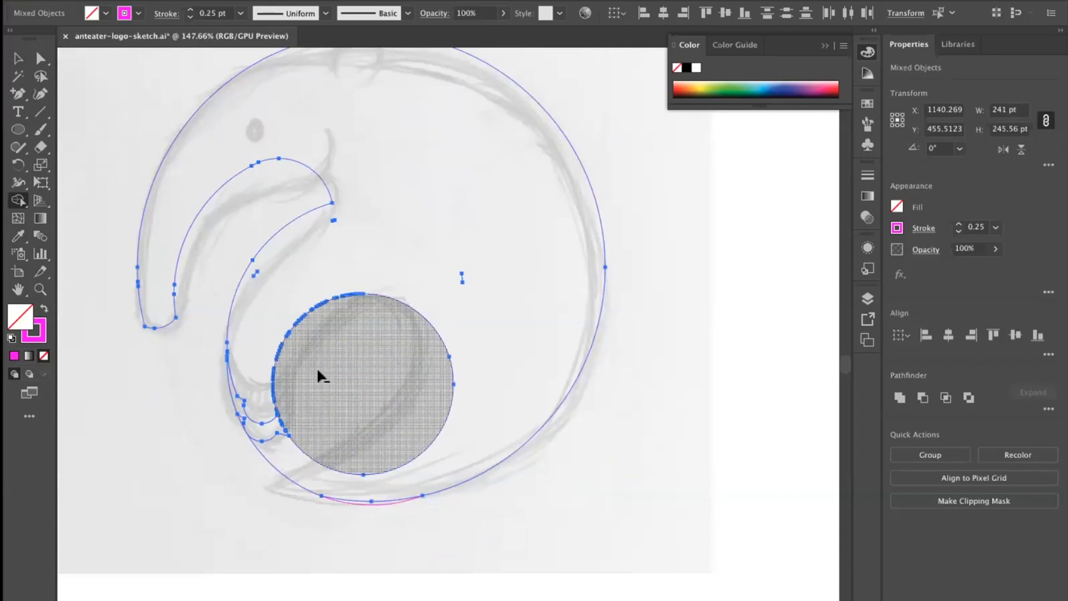
Deselect the artwork and isolate the body's compound path at the foot.
{"action": "left_click", "coordinate": [18, 59]}
{"action": "key", "text": "space"}
{"action": "left_click_drag", "start_coordinate": [698, 378], "coordinate": [579, 400]}
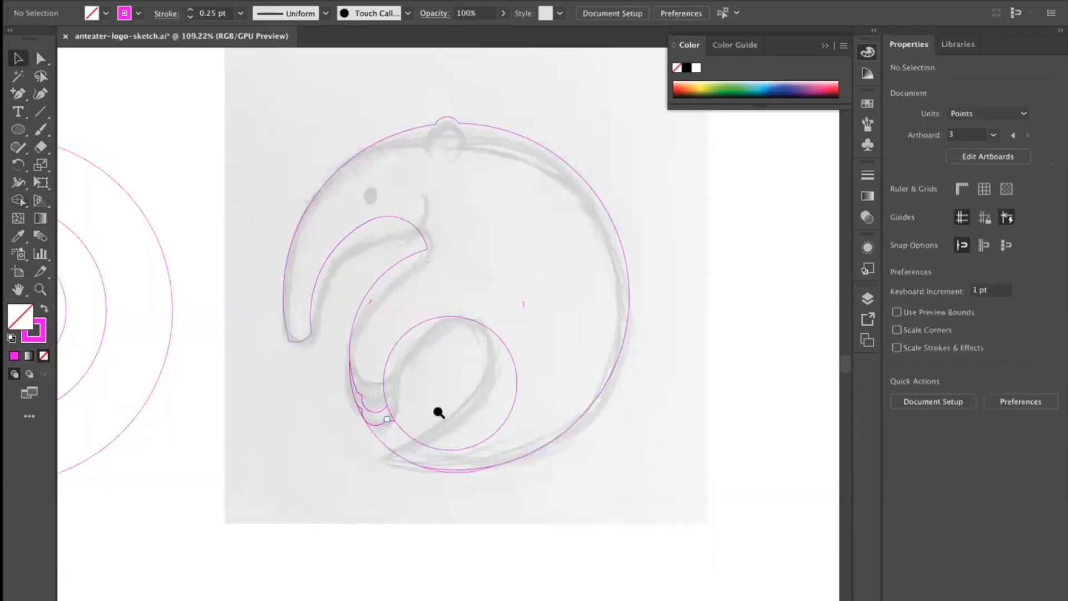
{"action": "scroll", "coordinate": [395, 417], "scroll_direction": "up", "scroll_amount": 2}
{"action": "left_click", "coordinate": [377, 424]}
{"action": "double_click", "coordinate": [378, 424]}
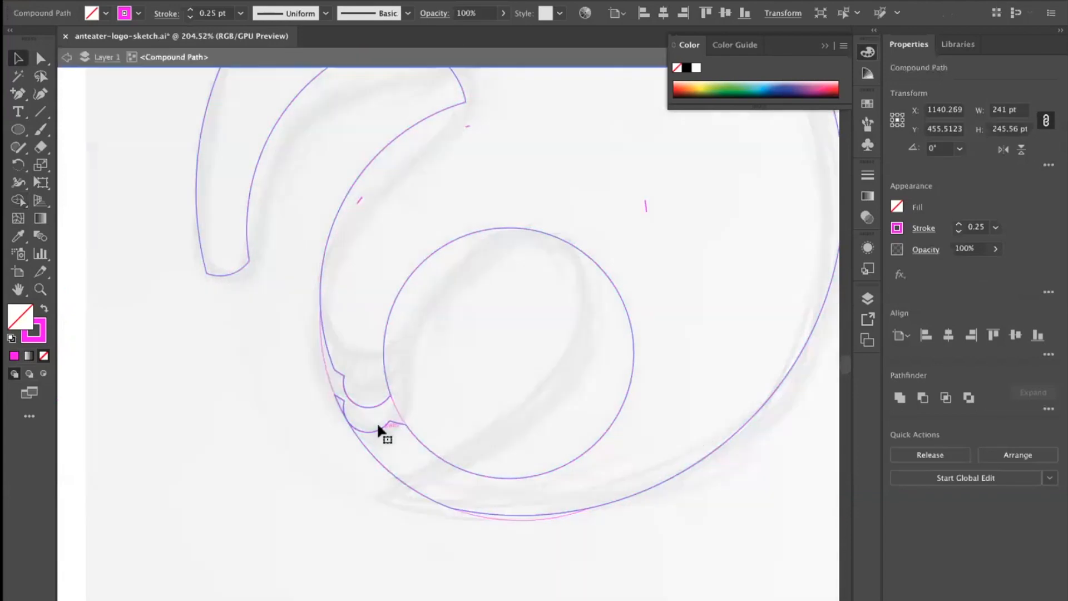
{"action": "left_click", "coordinate": [379, 420]}
{"action": "left_click", "coordinate": [161, 408]}
In outline view, move the body path about 12 pt to the left off the overlapping foot piece, and return to preview.
{"action": "key", "text": "super+space"}
{"action": "left_click_drag", "start_coordinate": [483, 382], "coordinate": [430, 398]}
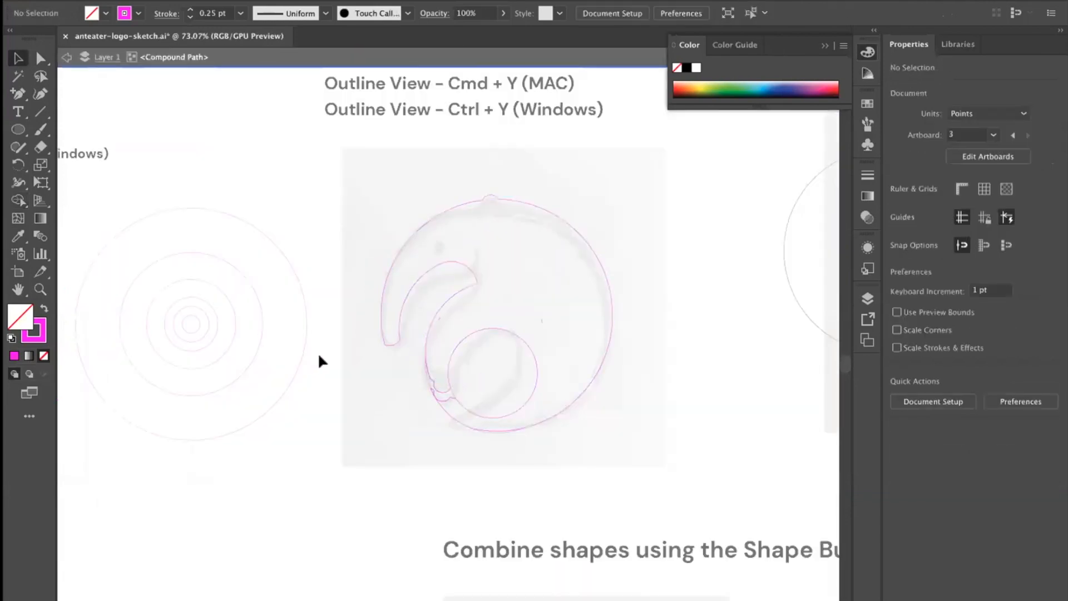
{"action": "key", "text": "super+y"}
{"action": "key", "text": "super+space"}
{"action": "left_click_drag", "start_coordinate": [458, 392], "coordinate": [485, 391]}
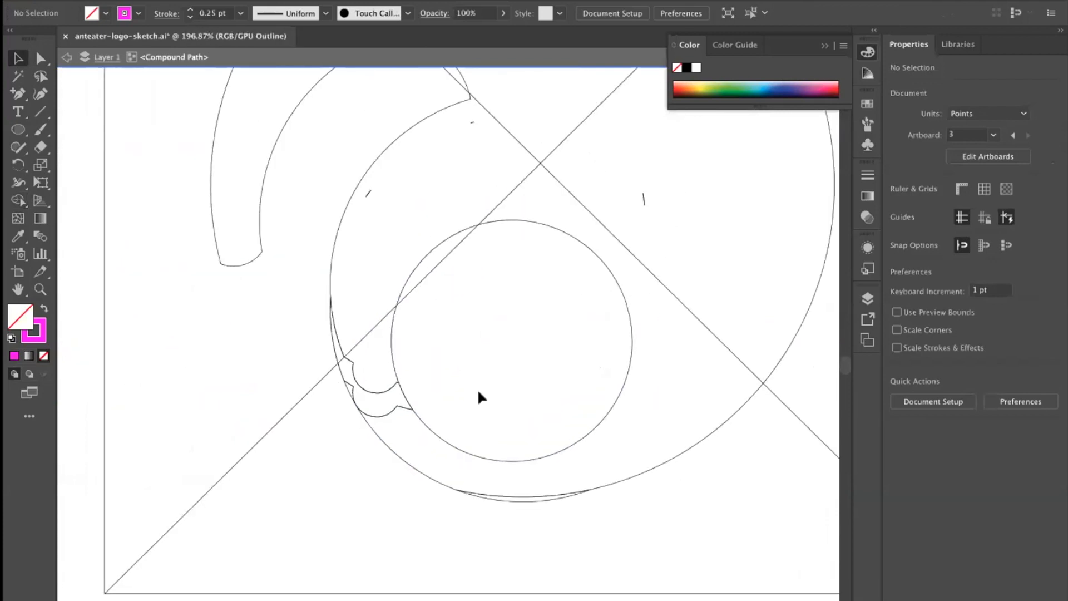
{"action": "key", "text": "super+space"}
{"action": "left_click_drag", "start_coordinate": [403, 395], "coordinate": [518, 384]}
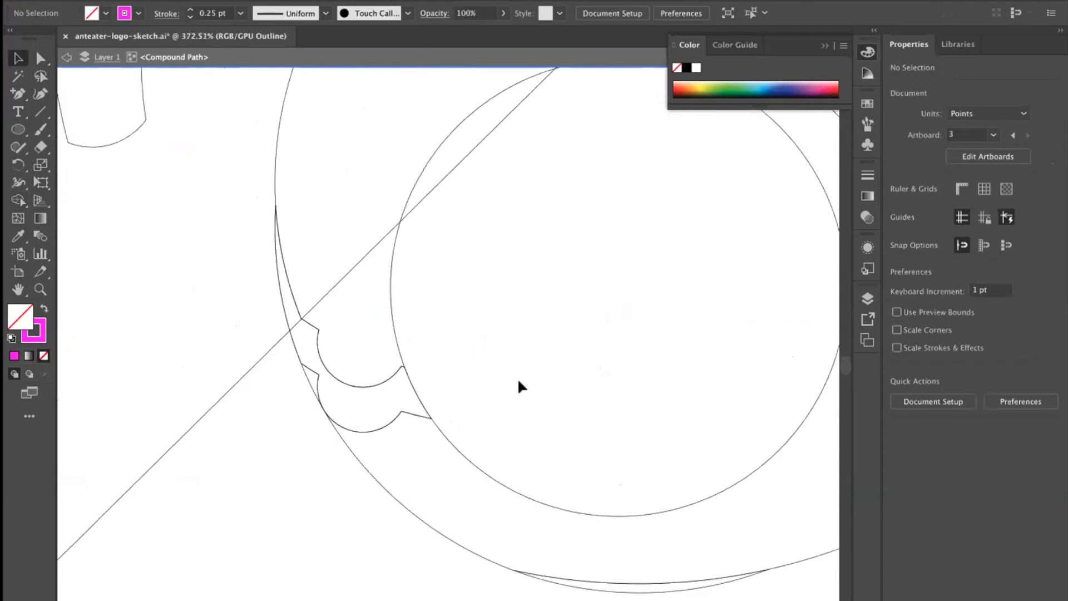
{"action": "left_click", "coordinate": [396, 414]}
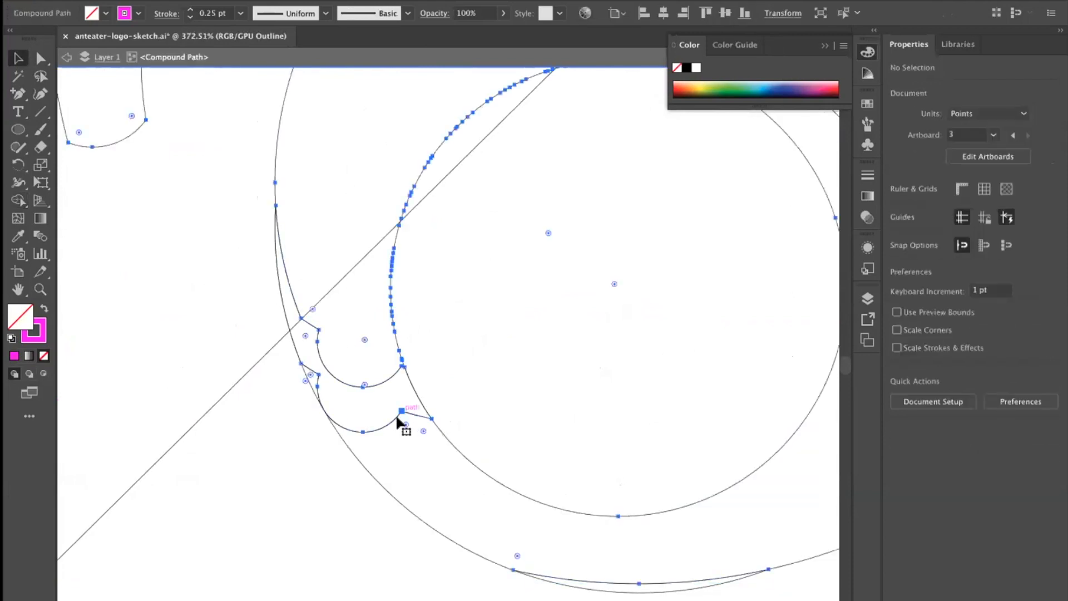
{"action": "left_click_drag", "start_coordinate": [334, 417], "coordinate": [272, 408]}
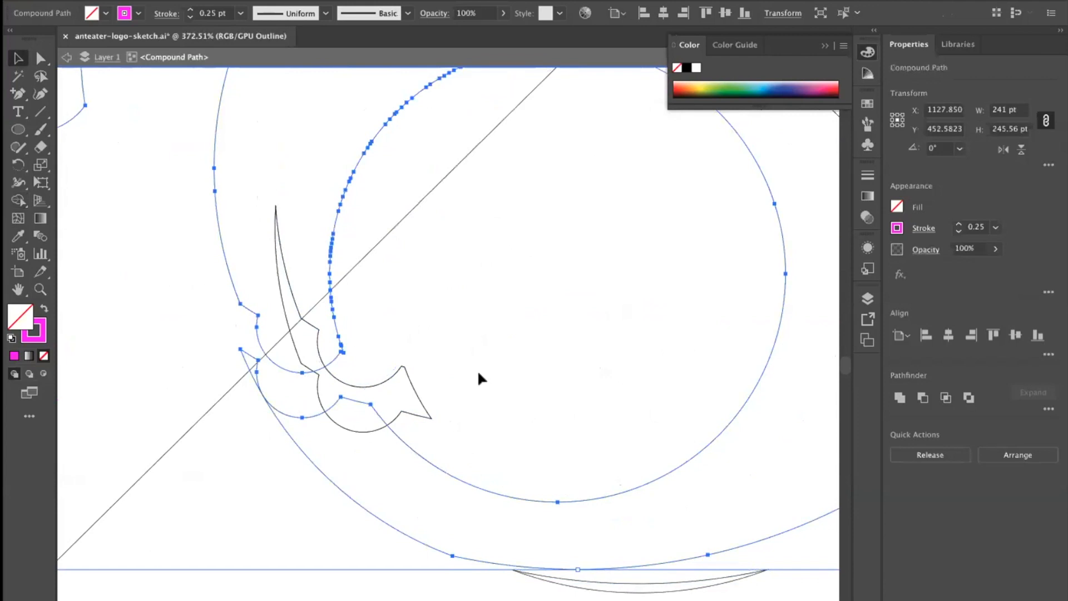
{"action": "key", "text": "ctrl+shift+a"}
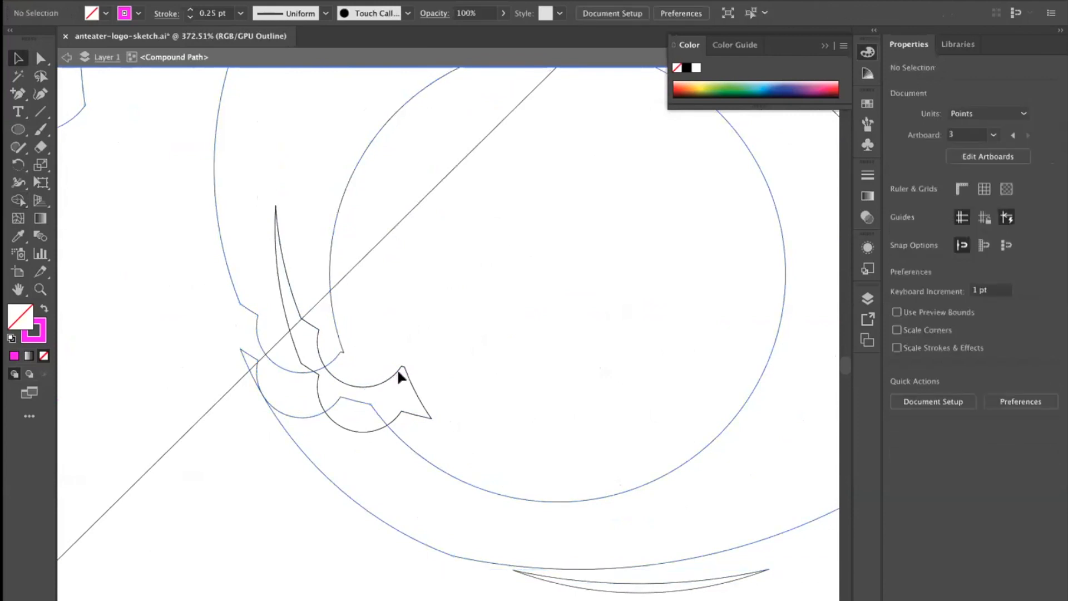
{"action": "key", "text": "ctrl+y"}
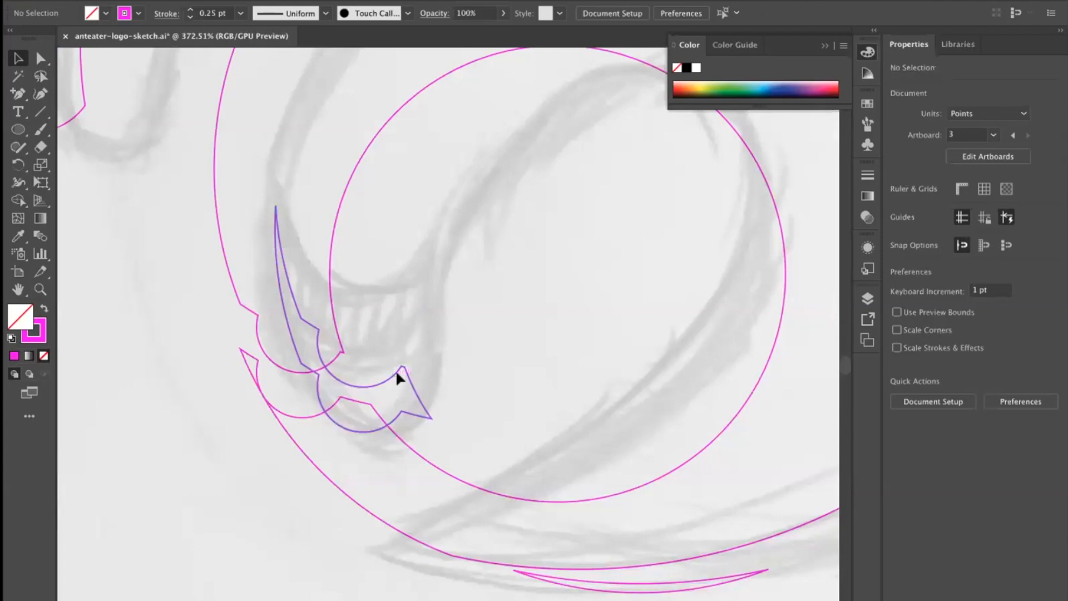
Delete the separate leftover piece at the foot.
{"action": "left_click", "coordinate": [398, 376]}
{"action": "key", "text": "ctrl+shift+a"}
{"action": "left_click", "coordinate": [388, 375]}
{"action": "key", "text": "Delete"}
Move the body outline back to the right so it lines up with the sketch again.
{"action": "left_click_drag", "start_coordinate": [506, 350], "coordinate": [403, 379]}
{"action": "left_click_drag", "start_coordinate": [547, 331], "coordinate": [466, 391]}
{"action": "left_click_drag", "start_coordinate": [398, 206], "coordinate": [423, 210]}
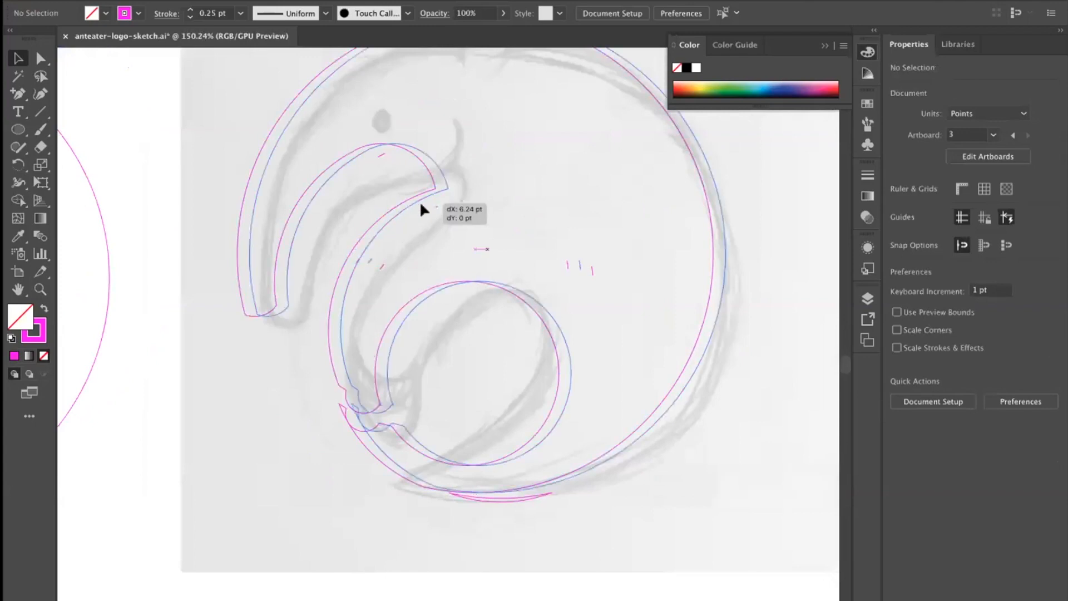
{"action": "left_click", "coordinate": [318, 443]}
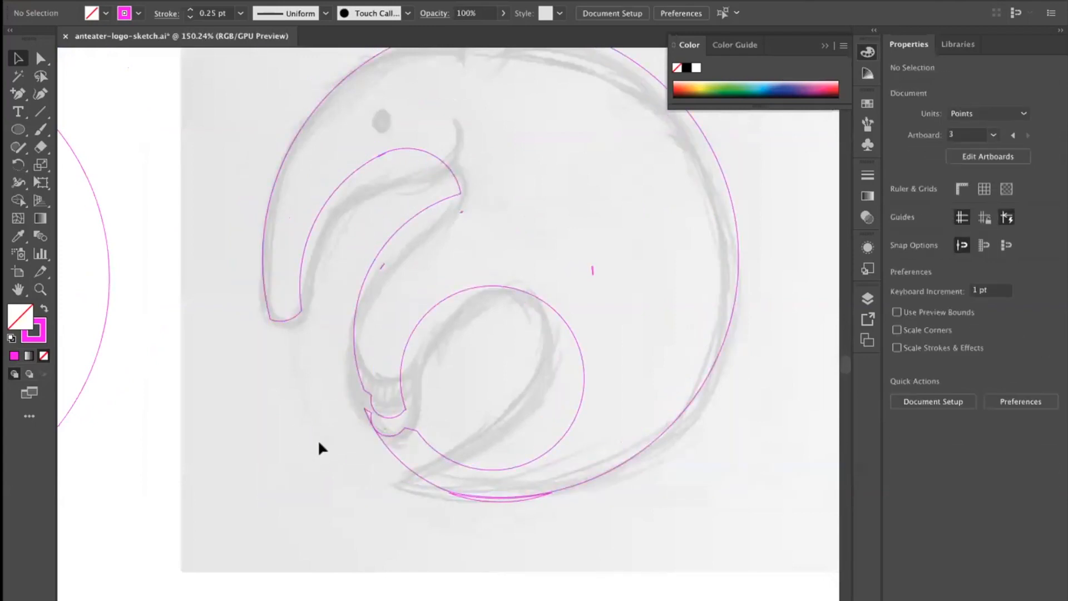
Examine the gap and notched edges at the foot and the overall body outline against the sketch.
{"action": "left_click_drag", "start_coordinate": [329, 444], "coordinate": [361, 431]}
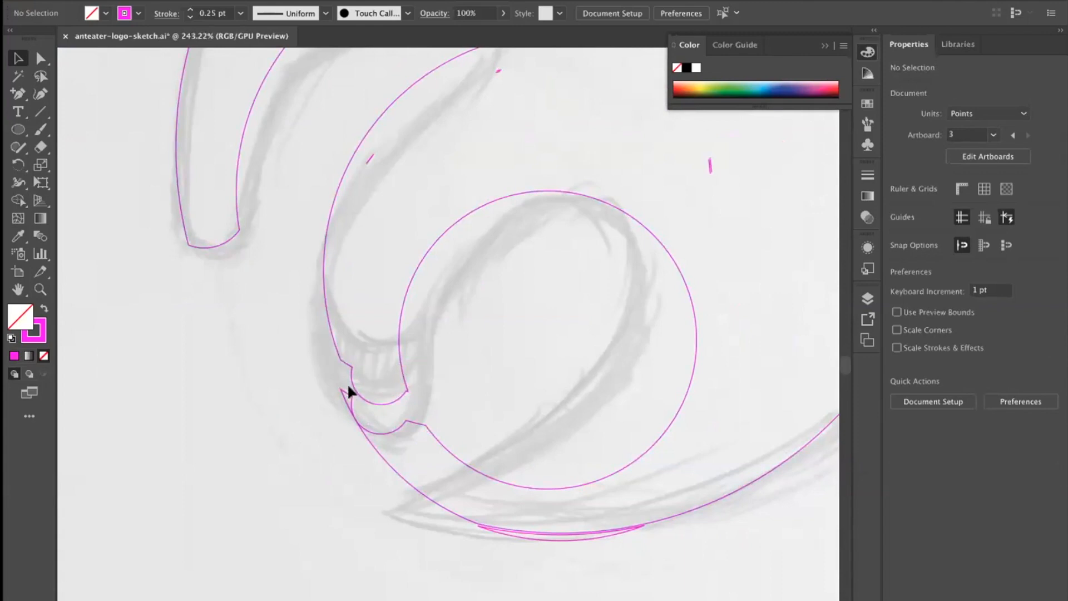
{"action": "scroll", "coordinate": [346, 405], "scroll_direction": "up", "scroll_amount": 5}
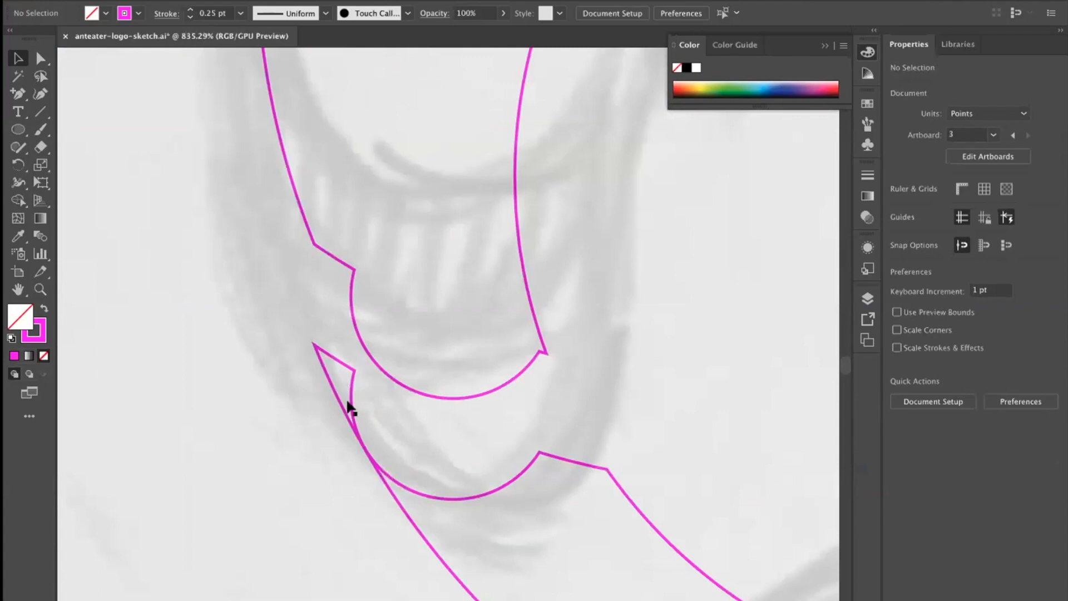
{"action": "scroll", "coordinate": [431, 408], "scroll_direction": "down", "scroll_amount": 8}
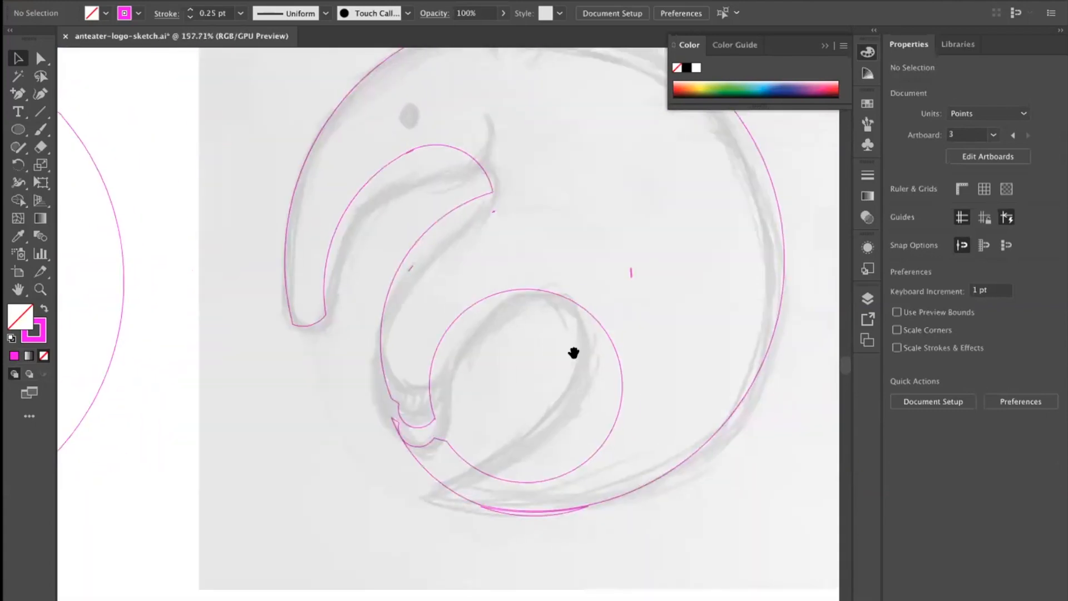
{"action": "scroll", "coordinate": [549, 351], "scroll_direction": "down", "scroll_amount": 3}
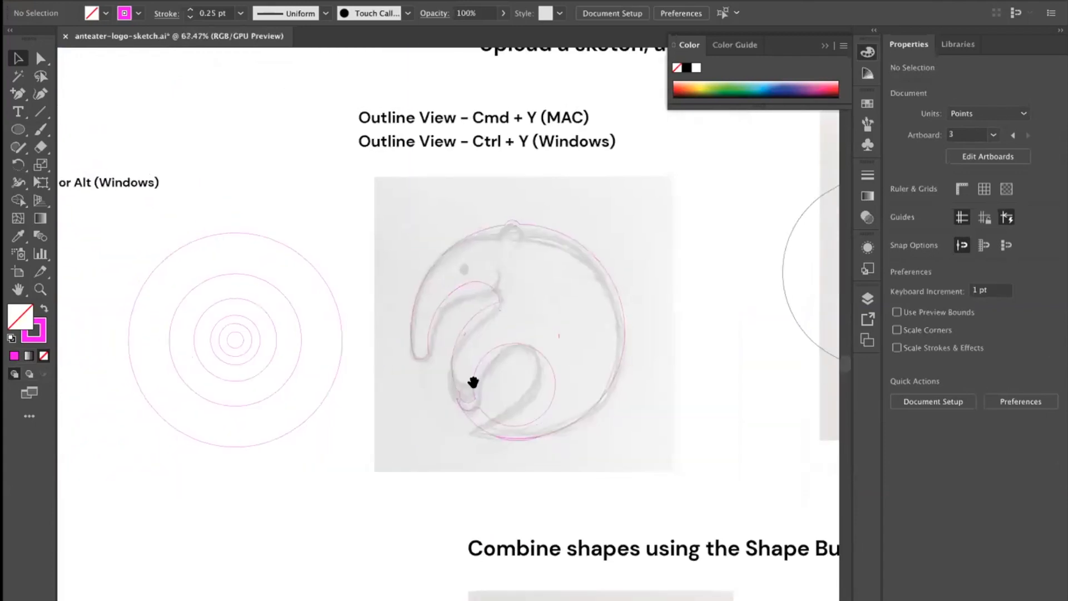
{"action": "left_click_drag", "start_coordinate": [559, 388], "coordinate": [480, 369]}
{"action": "left_click_drag", "start_coordinate": [415, 337], "coordinate": [494, 282]}
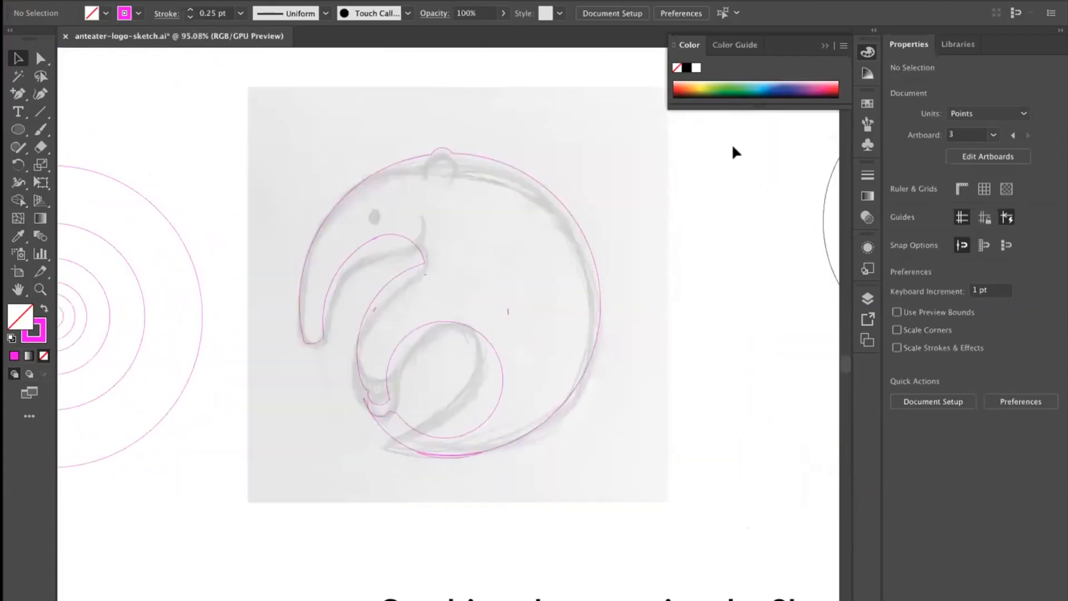
{"action": "scroll", "coordinate": [473, 222], "scroll_direction": "up", "scroll_amount": 1}
{"action": "left_click", "coordinate": [18, 129]}
{"action": "left_click", "coordinate": [180, 179]}
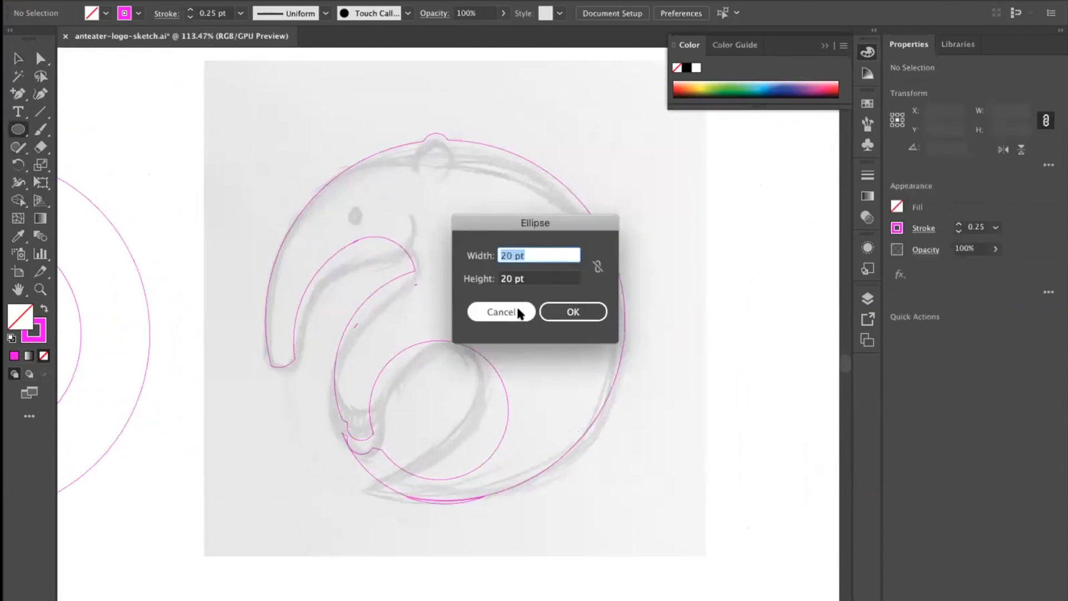
{"action": "left_click", "coordinate": [517, 312]}
{"action": "key", "text": "v"}
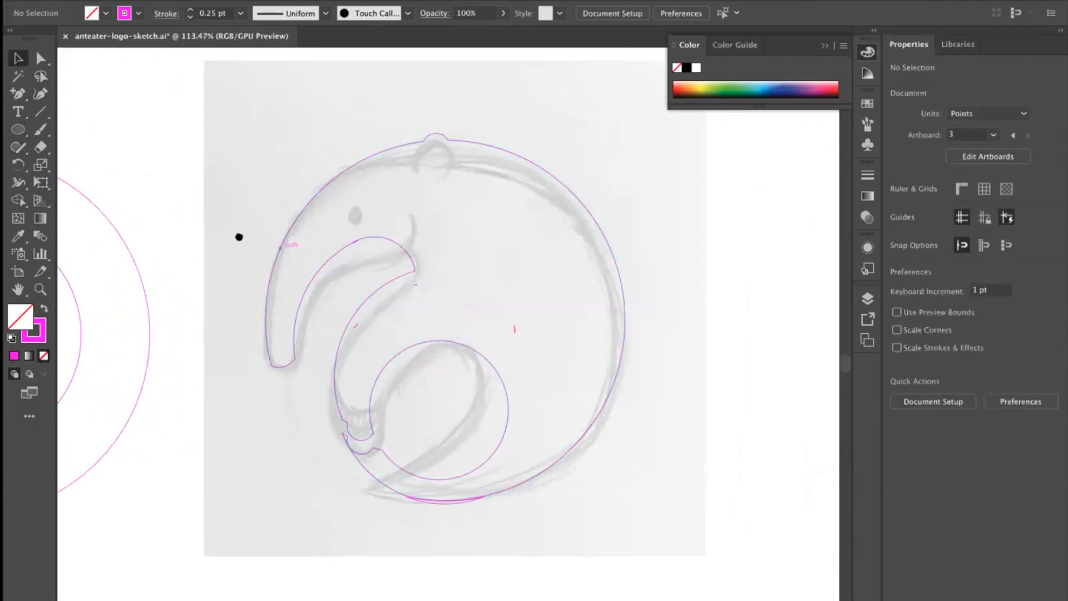
Duplicate the smallest of the concentric circles and place the copy out toward the sketch, near the largest circle's edge.
{"action": "scroll", "coordinate": [238, 237], "scroll_direction": "left", "scroll_amount": 6}
{"action": "left_click", "coordinate": [284, 301]}
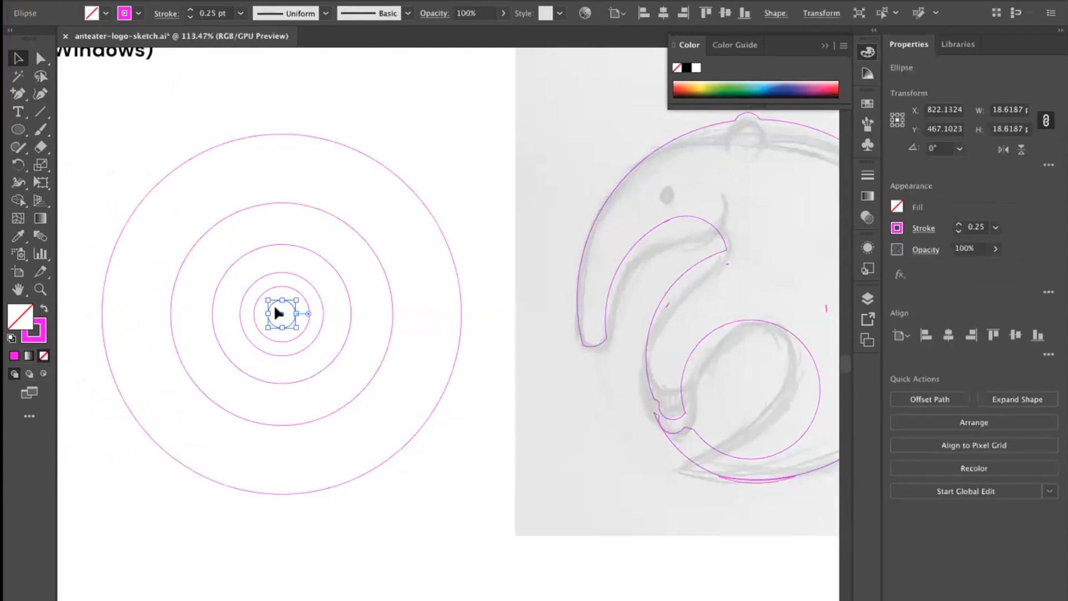
{"action": "left_click_drag", "start_coordinate": [279, 309], "coordinate": [434, 326]}
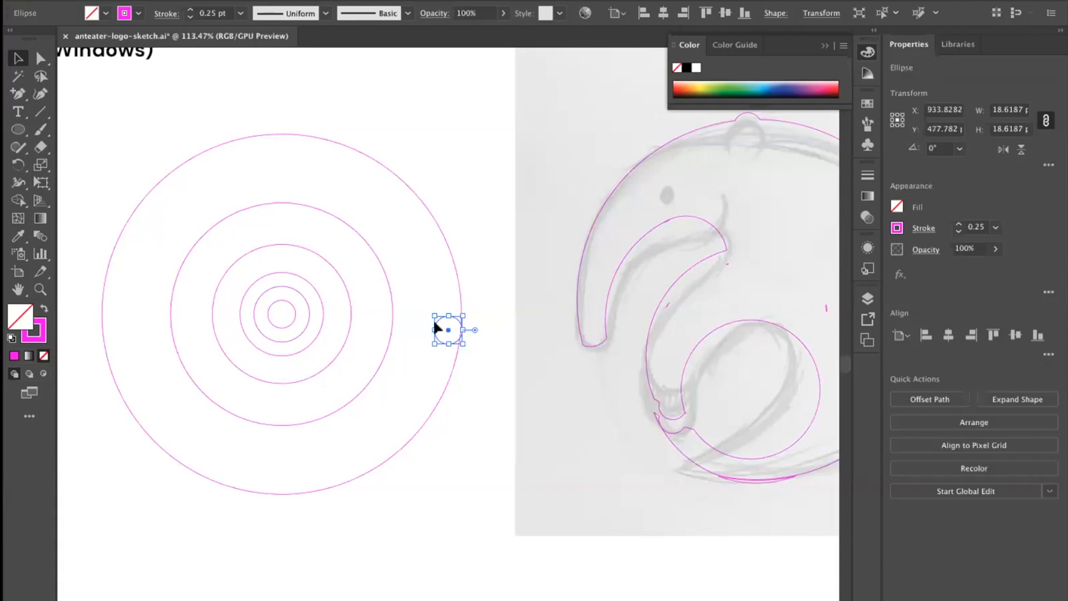
Reduce the copied circle by the golden ratio, dividing its width by 1.618 with proportions linked.
{"action": "left_click", "coordinate": [1003, 111]}
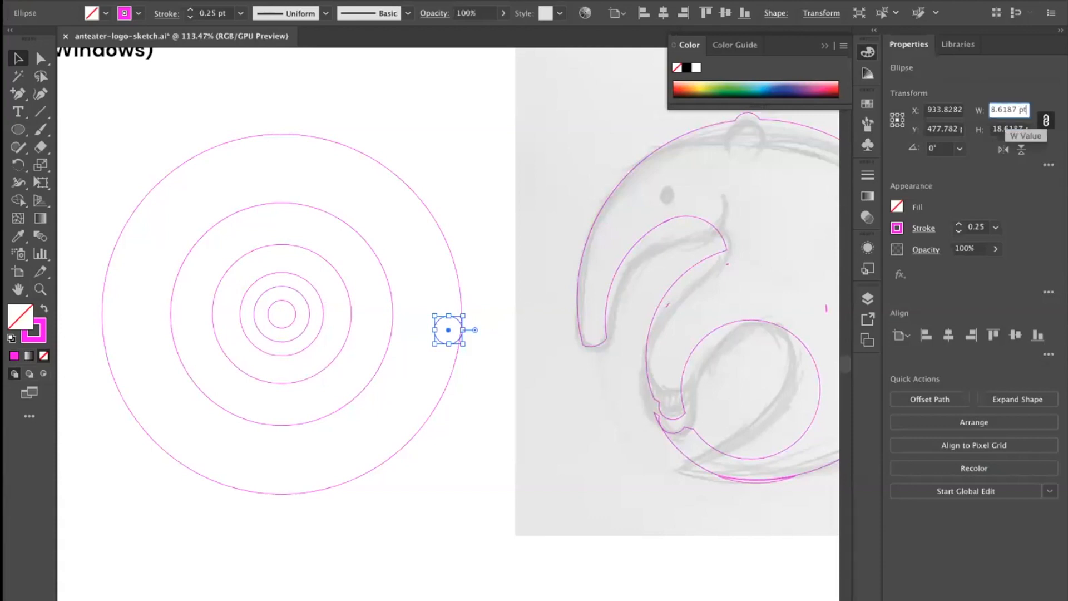
{"action": "type", "text": "/1.618"}
{"action": "key", "text": "Return"}
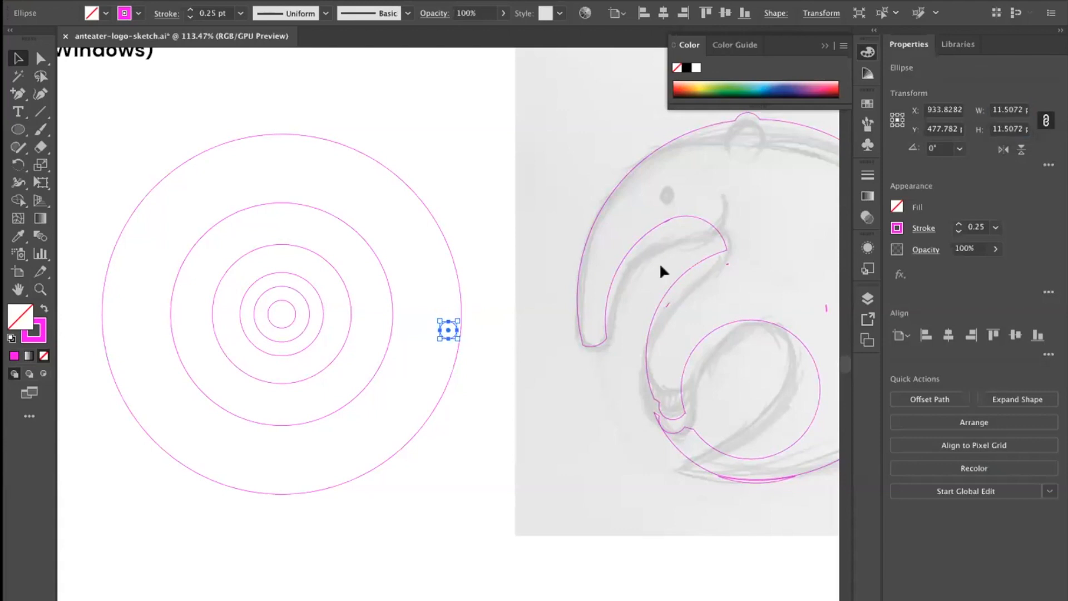
Move the reduced circle into the middle of the concentric circles and align all of them on their vertical centres.
{"action": "left_click", "coordinate": [440, 361]}
{"action": "left_click_drag", "start_coordinate": [441, 329], "coordinate": [281, 314]}
{"action": "left_click_drag", "start_coordinate": [309, 109], "coordinate": [300, 201]}
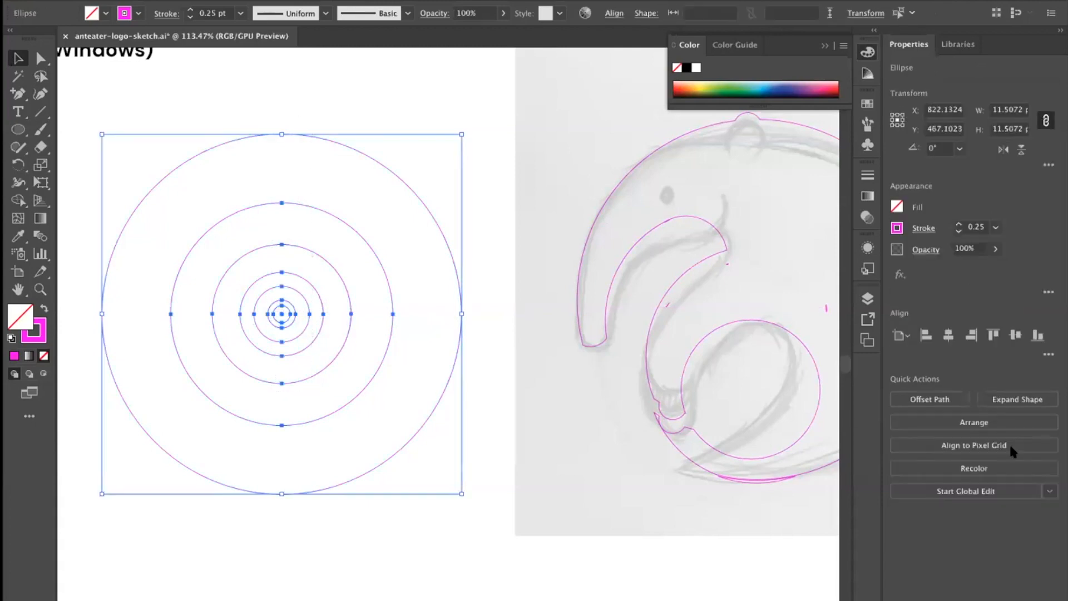
{"action": "left_click", "coordinate": [1015, 334]}
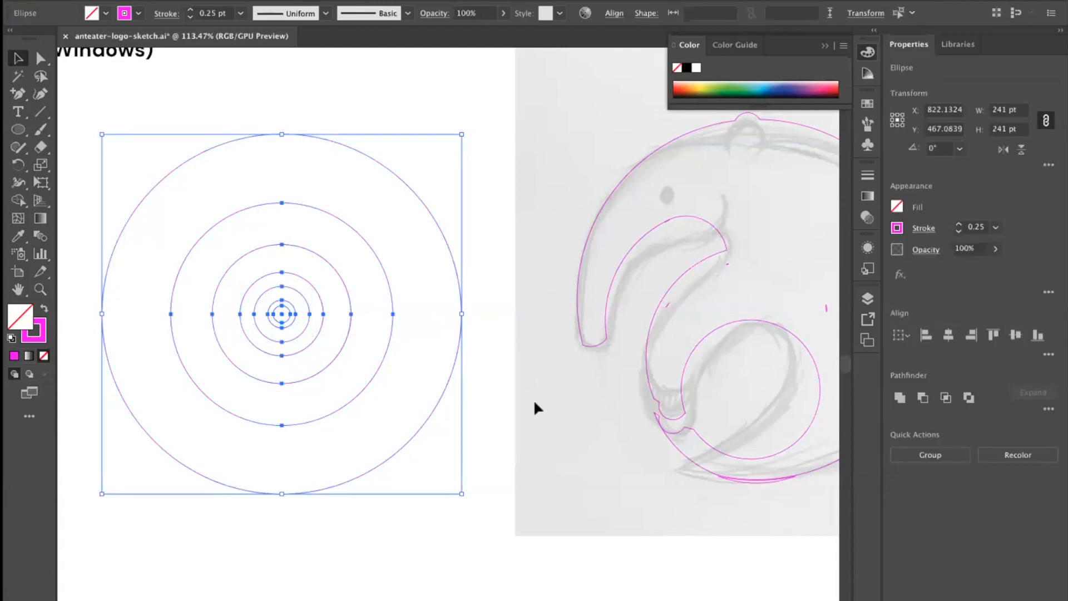
Place a copy of the smallest concentric circle over the sketched eye of the anteater.
{"action": "left_click", "coordinate": [533, 399]}
{"action": "left_click_drag", "start_coordinate": [271, 319], "coordinate": [656, 189]}
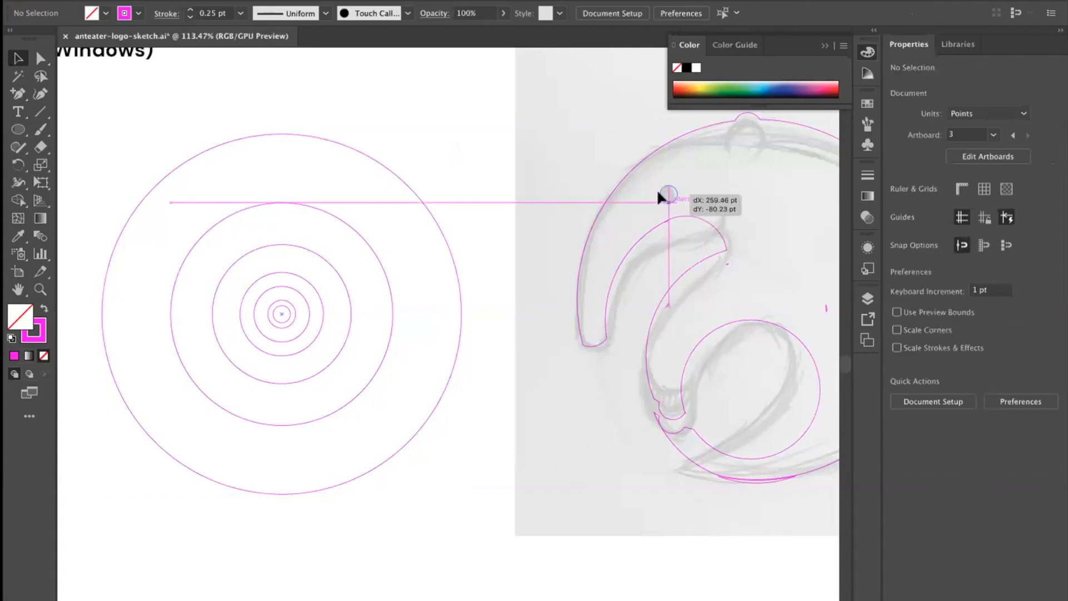
{"action": "left_click_drag", "start_coordinate": [409, 194], "coordinate": [189, 214]}
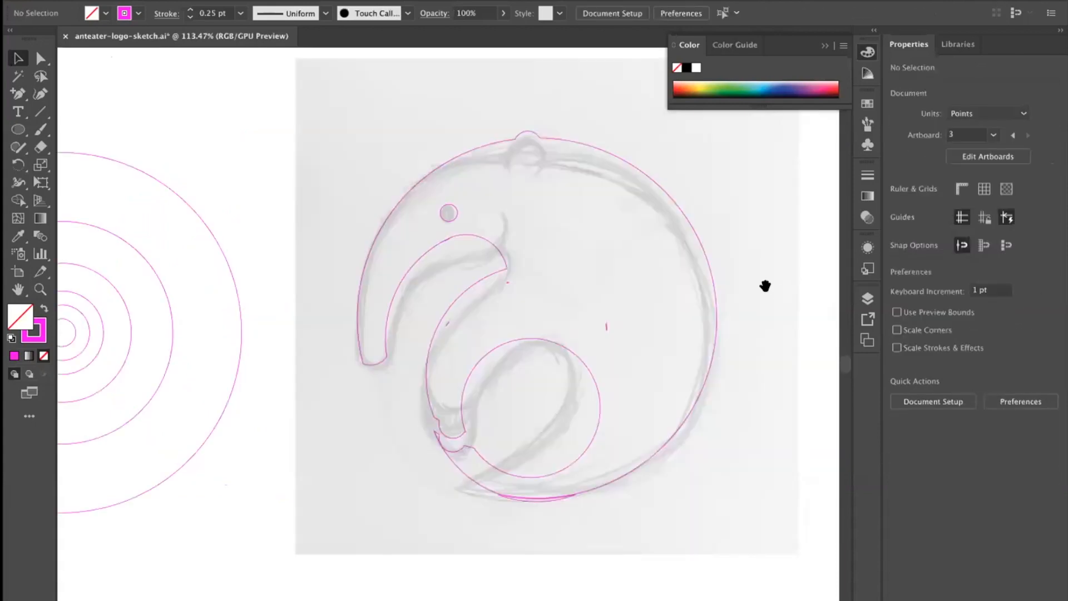
{"action": "scroll", "coordinate": [744, 289], "scroll_direction": "up", "scroll_amount": 1}
Turn the anteater outline into a solid shape without stroke, filled with the near-black 0A090A.
{"action": "left_click", "coordinate": [607, 147]}
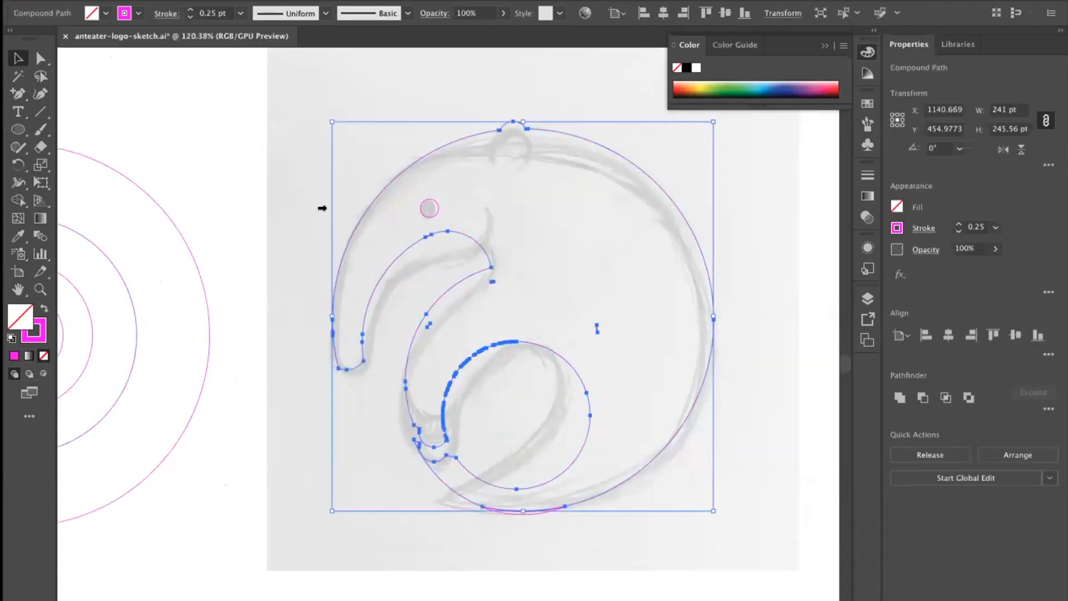
{"action": "left_click", "coordinate": [44, 309]}
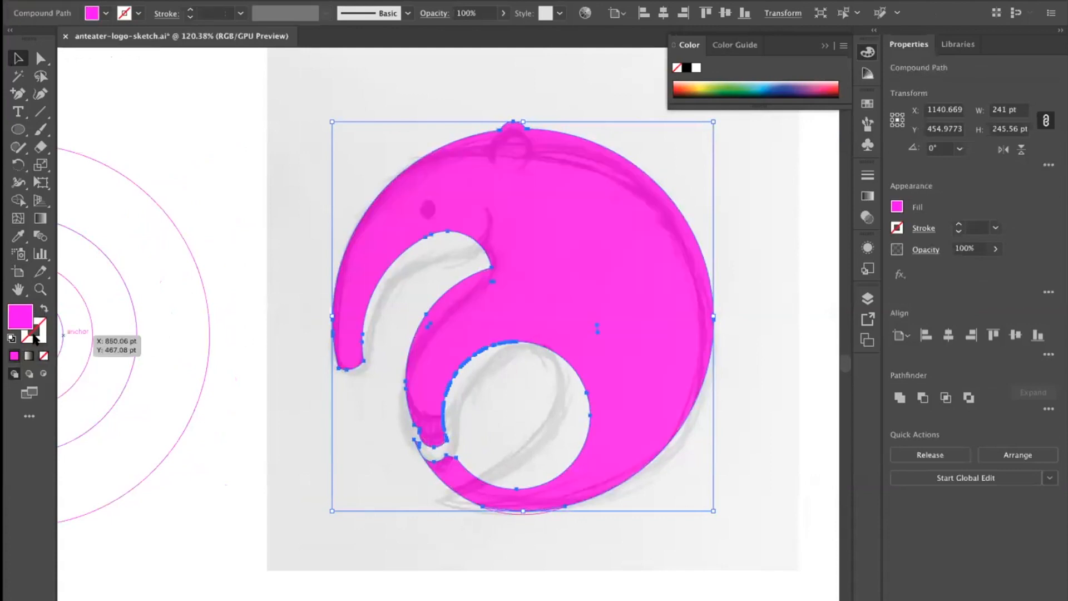
{"action": "double_click", "coordinate": [20, 321]}
{"action": "type", "text": "0A090A"}
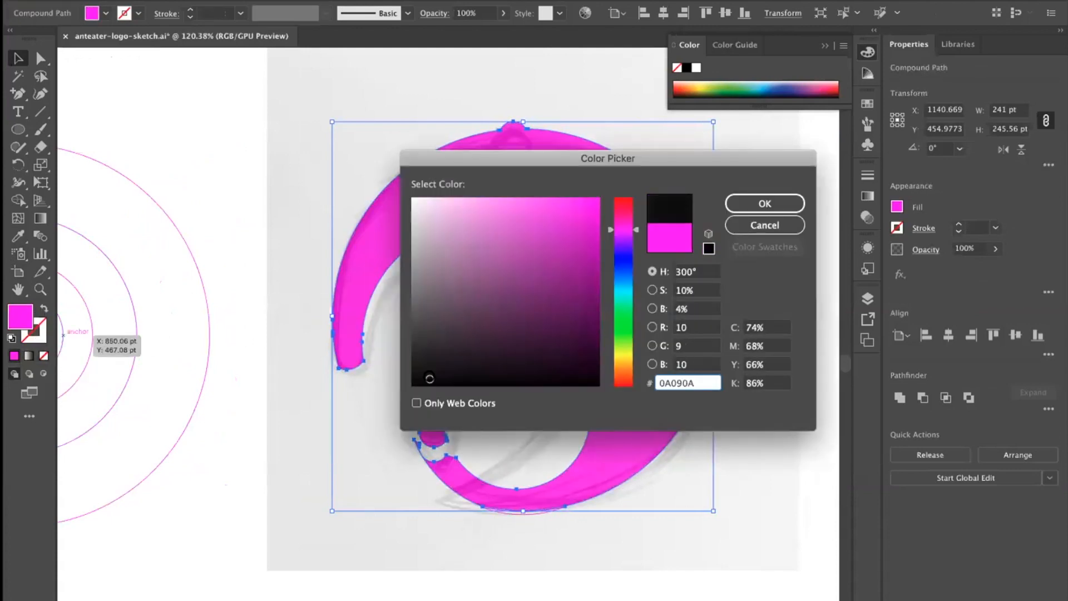
{"action": "left_click", "coordinate": [765, 202]}
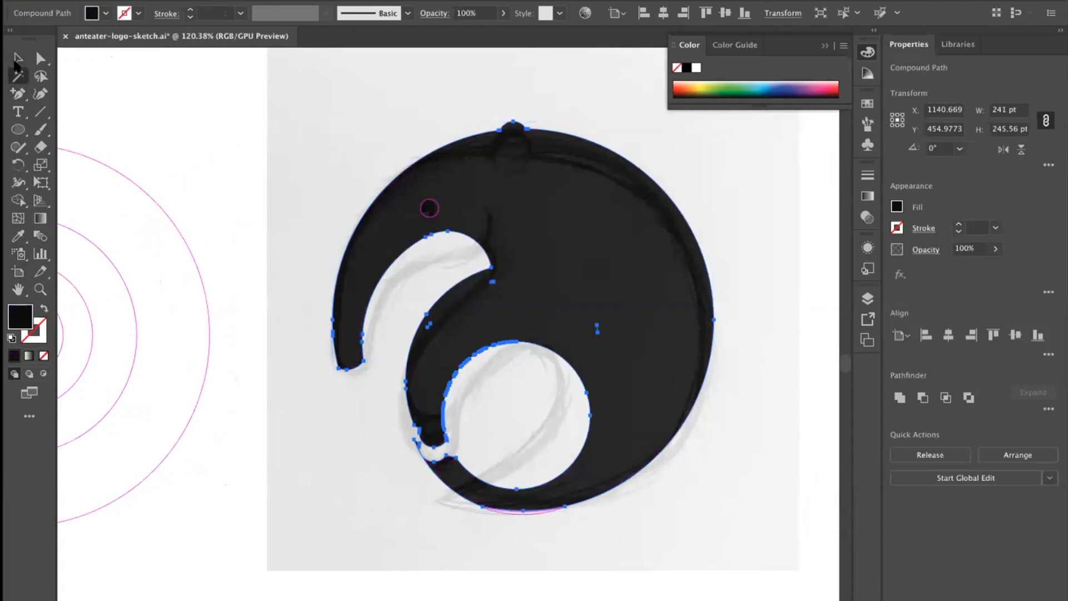
Swap the silhouette's fill and stroke to view it as an outline, and swap them back to a solid shape.
{"action": "left_click", "coordinate": [345, 186]}
{"action": "scroll", "coordinate": [227, 211], "scroll_direction": "down", "scroll_amount": 3}
{"action": "left_click", "coordinate": [440, 237]}
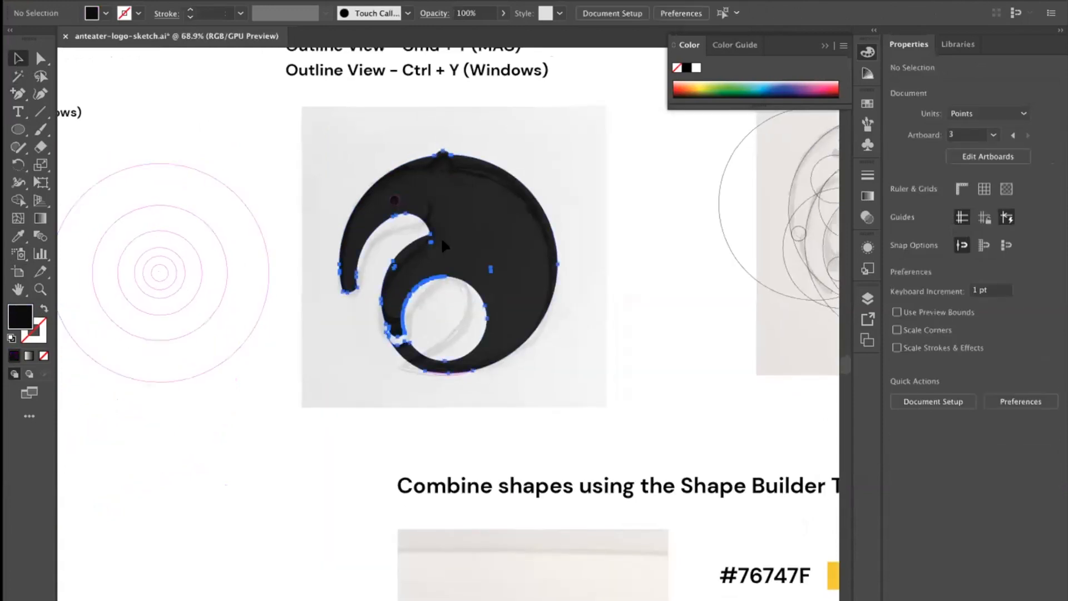
{"action": "left_click", "coordinate": [43, 308]}
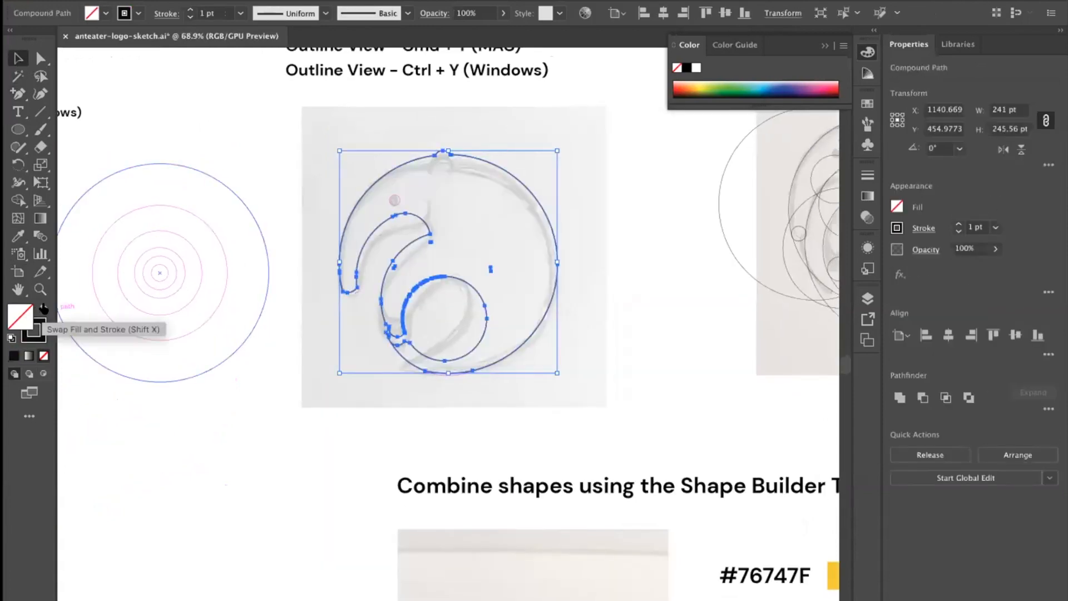
{"action": "left_click", "coordinate": [43, 309]}
{"action": "left_click", "coordinate": [290, 151]}
Give the eye circle a solid white FFFFFF fill without stroke.
{"action": "left_click", "coordinate": [395, 200]}
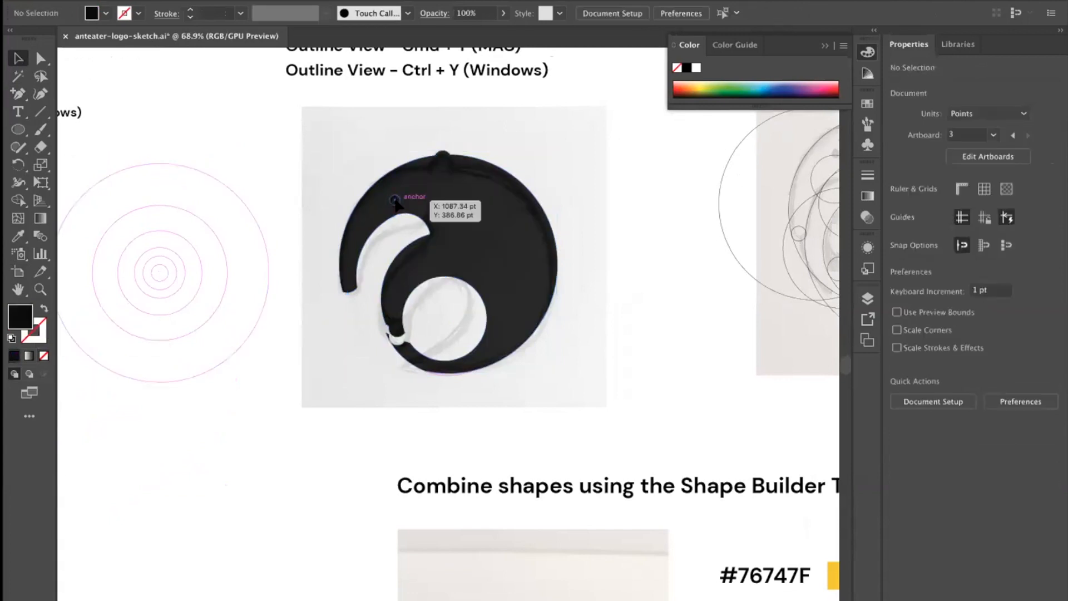
{"action": "left_click", "coordinate": [43, 308]}
{"action": "double_click", "coordinate": [16, 318]}
{"action": "type", "text": "ffffff"}
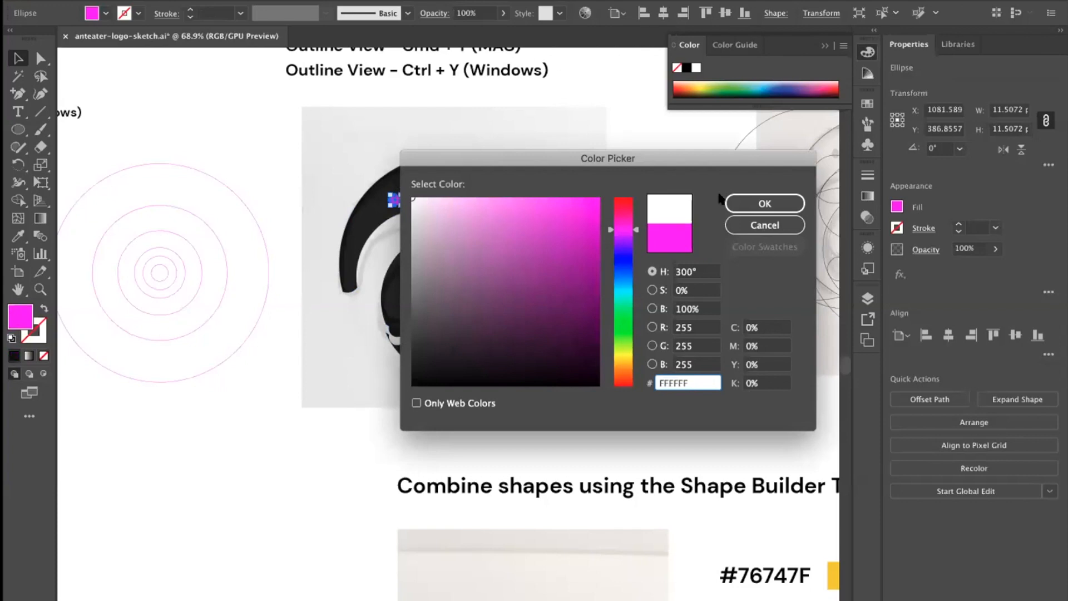
{"action": "left_click", "coordinate": [760, 203]}
{"action": "left_click", "coordinate": [252, 160]}
Examine the yellow and orange reference anteater and its colour swatches for how the head band is split from the body.
{"action": "left_click_drag", "start_coordinate": [609, 261], "coordinate": [495, 296]}
{"action": "left_click_drag", "start_coordinate": [437, 321], "coordinate": [550, 270]}
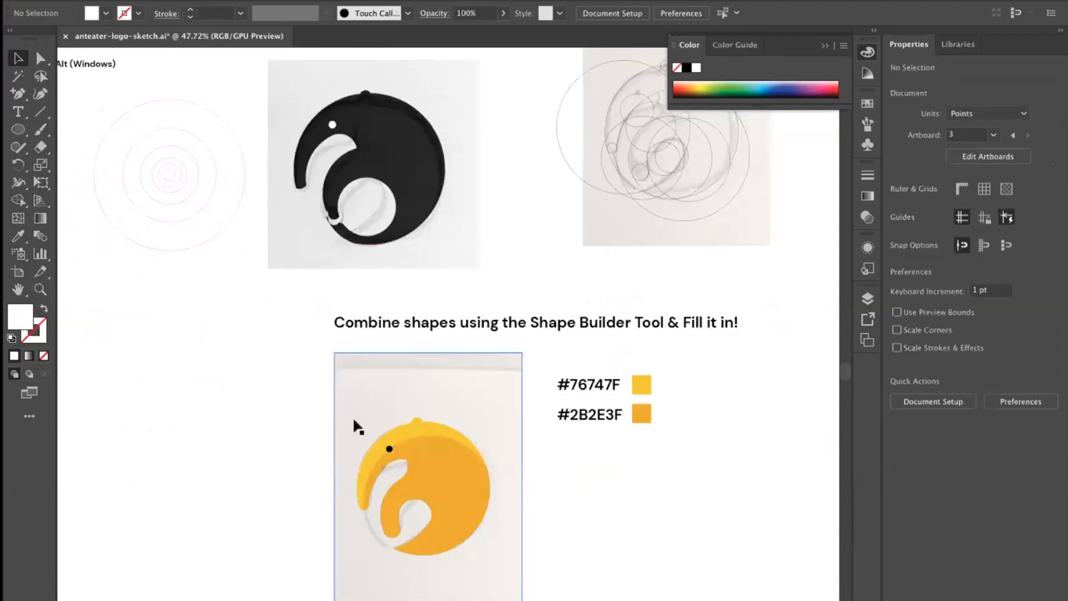
{"action": "mouse_move", "coordinate": [299, 368]}
{"action": "left_mouse_down"}
{"action": "mouse_move", "coordinate": [306, 406]}
{"action": "mouse_move", "coordinate": [307, 385]}
{"action": "left_mouse_up"}
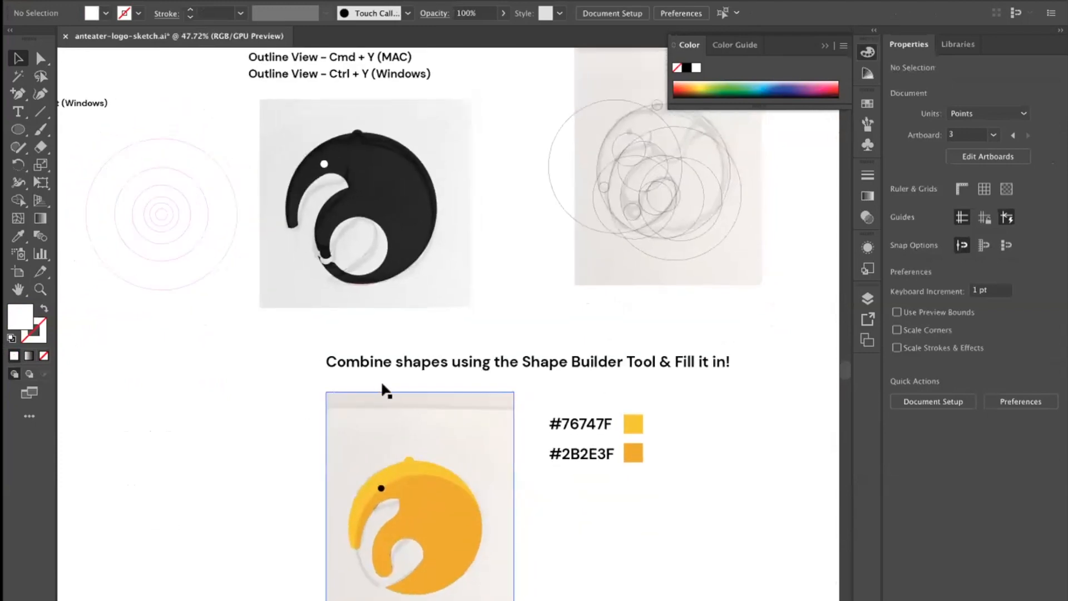
{"action": "left_click_drag", "start_coordinate": [448, 379], "coordinate": [480, 425]}
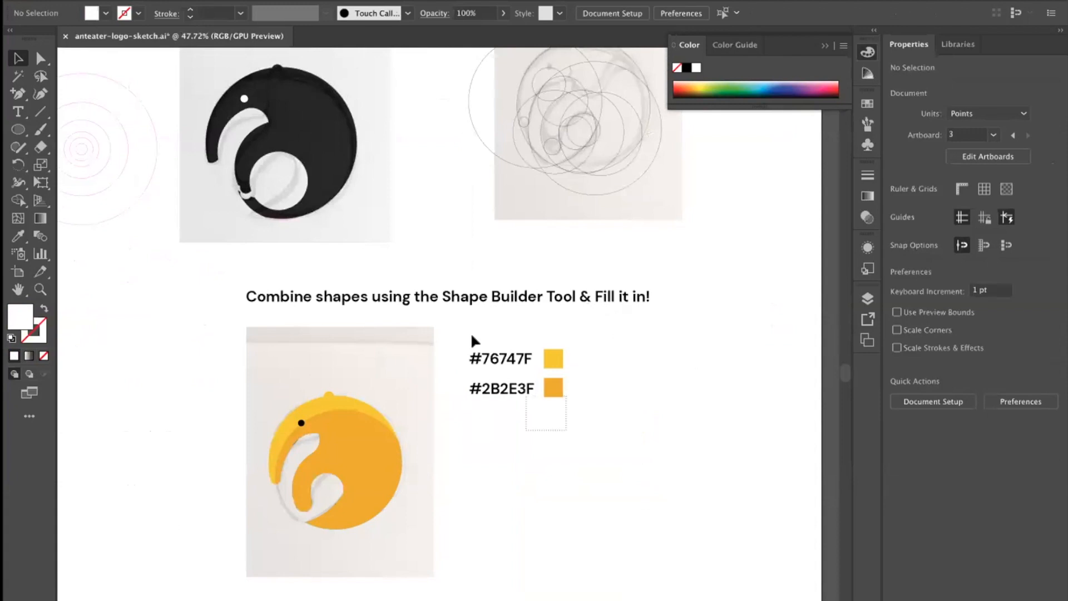
{"action": "left_click_drag", "start_coordinate": [464, 334], "coordinate": [466, 338]}
{"action": "left_click_drag", "start_coordinate": [577, 422], "coordinate": [500, 326]}
{"action": "left_click", "coordinate": [482, 320]}
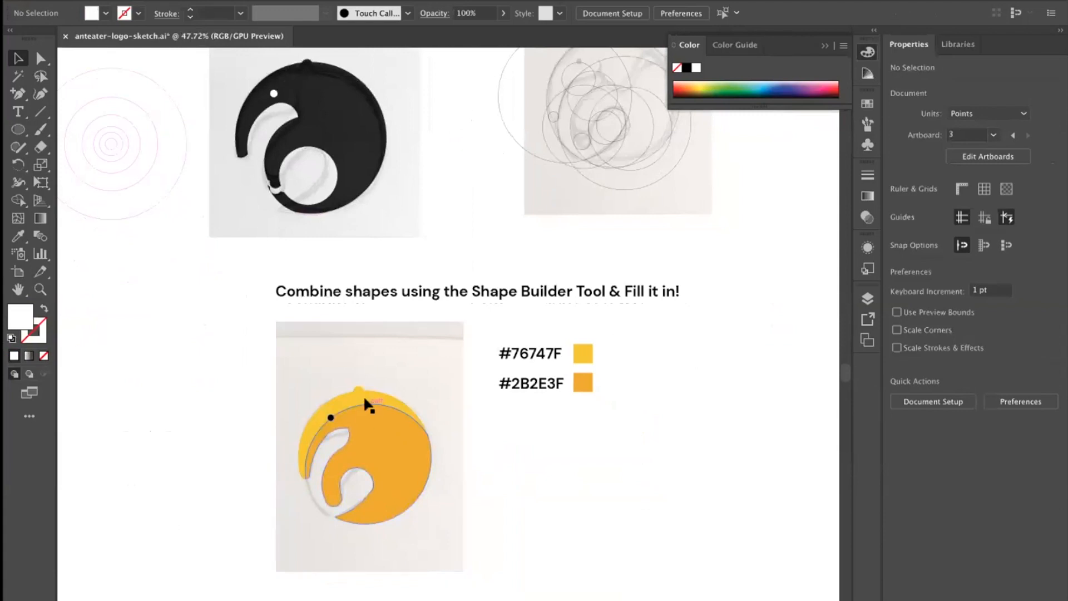
{"action": "scroll", "coordinate": [219, 279], "scroll_direction": "up", "scroll_amount": 3}
{"action": "scroll", "coordinate": [220, 279], "scroll_direction": "left", "scroll_amount": 3}
Move the largest concentric circle over the silhouette, offset slightly down and to the right of the body's edge.
{"action": "left_click", "coordinate": [242, 275]}
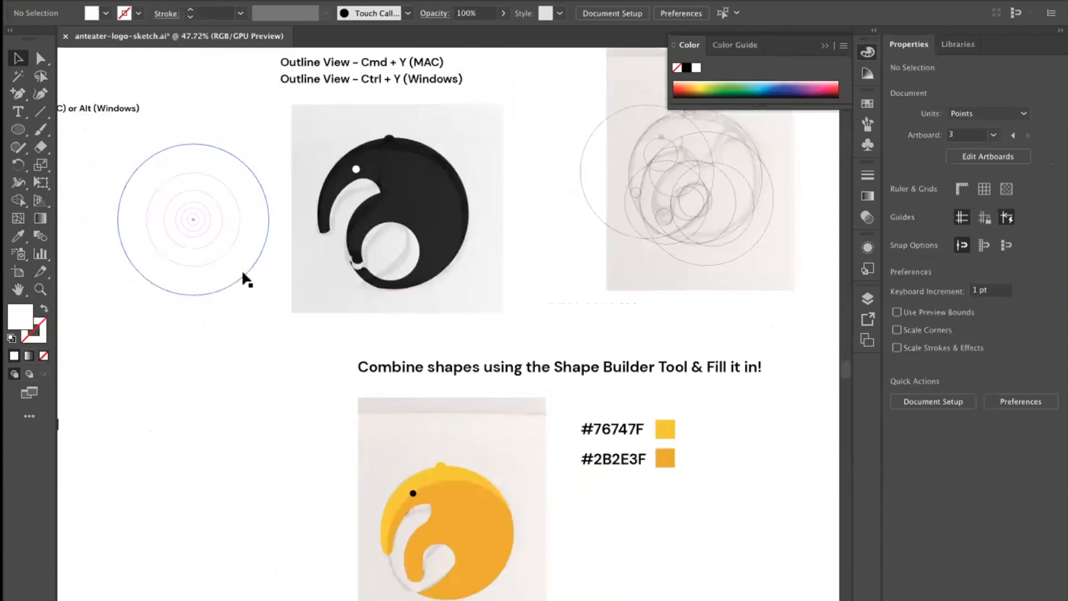
{"action": "left_click_drag", "start_coordinate": [242, 276], "coordinate": [449, 276]}
Try subtracting the circle's area outside the silhouette with Shape Builder.
{"action": "left_click_drag", "start_coordinate": [303, 139], "coordinate": [459, 249]}
{"action": "key", "text": "shift+m"}
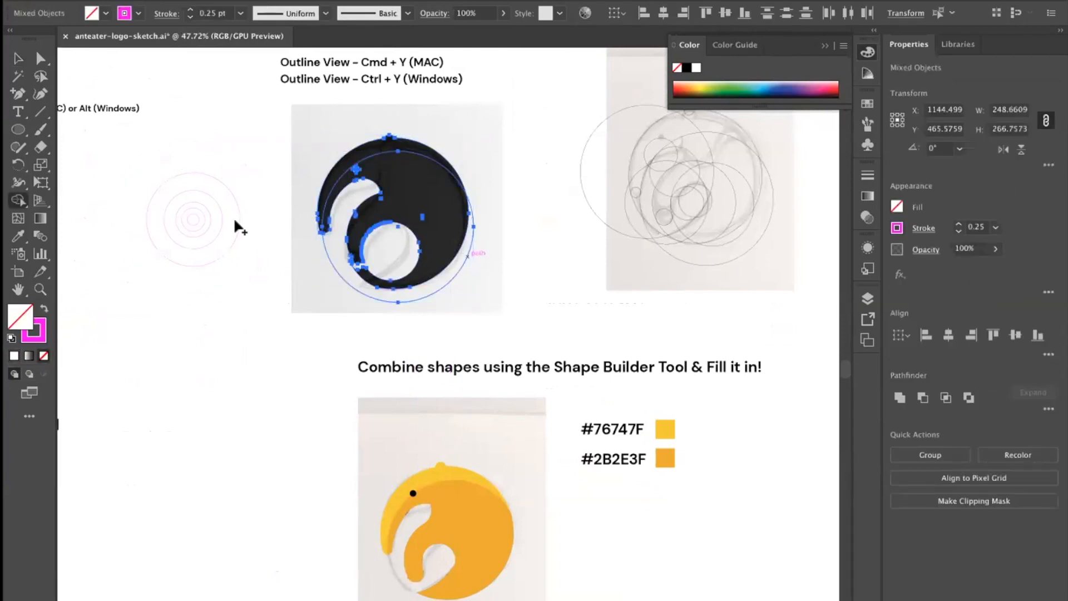
{"action": "left_click", "coordinate": [322, 264], "text": "alt"}
{"action": "scroll", "coordinate": [382, 239], "scroll_direction": "up", "scroll_amount": 3}
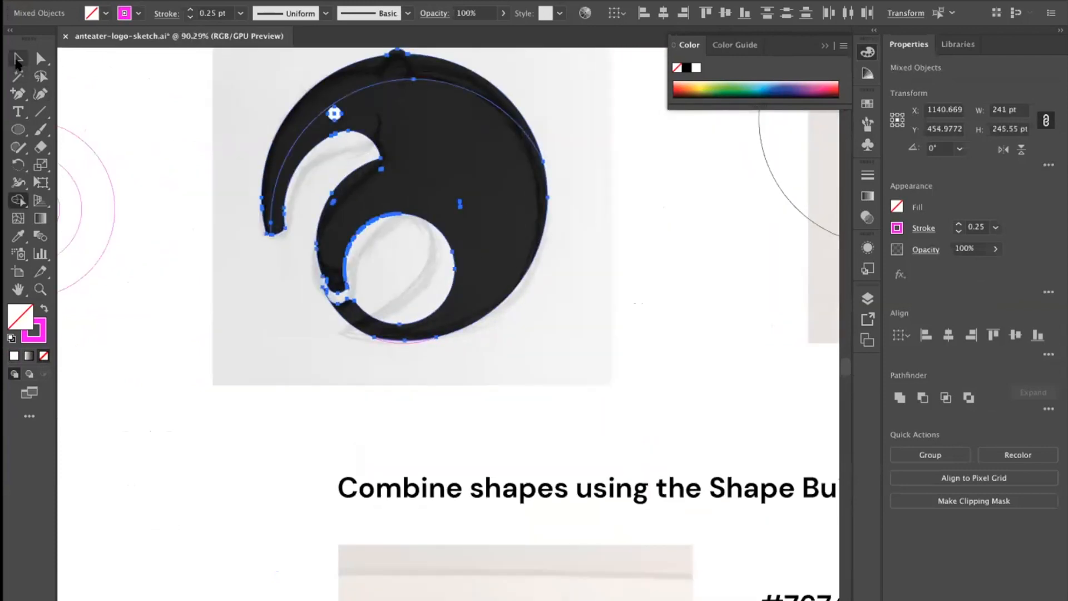
Undo the silhouette's displacement and the Shape Builder subtraction to bring back the full circle over the body.
{"action": "left_click", "coordinate": [17, 59]}
{"action": "left_click_drag", "start_coordinate": [357, 78], "coordinate": [270, 98]}
{"action": "key", "text": "super+z"}
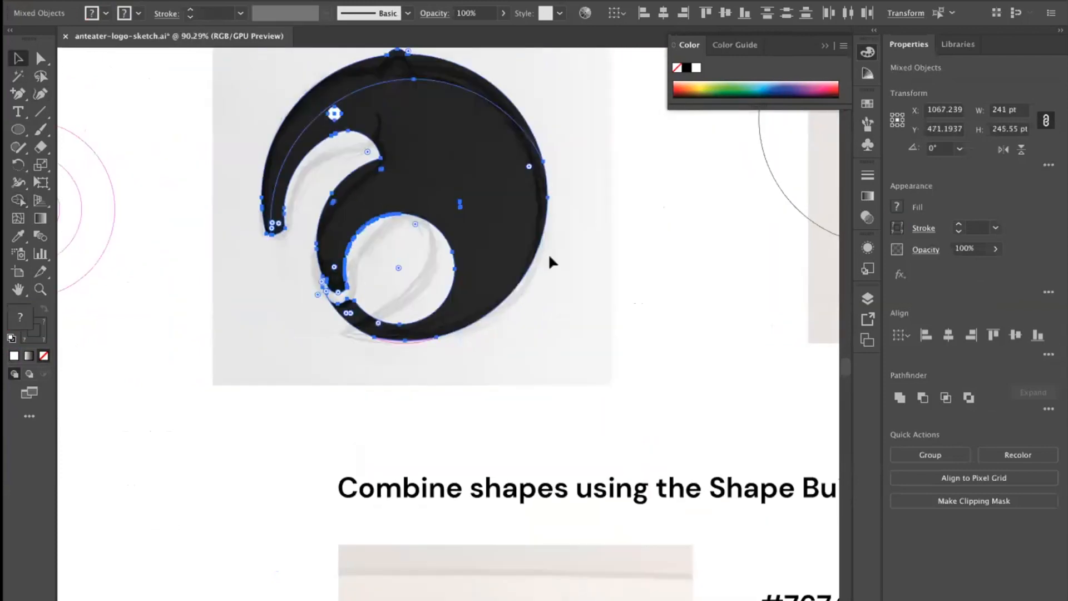
{"action": "left_click", "coordinate": [596, 250]}
{"action": "left_click", "coordinate": [483, 220]}
{"action": "left_click", "coordinate": [595, 225]}
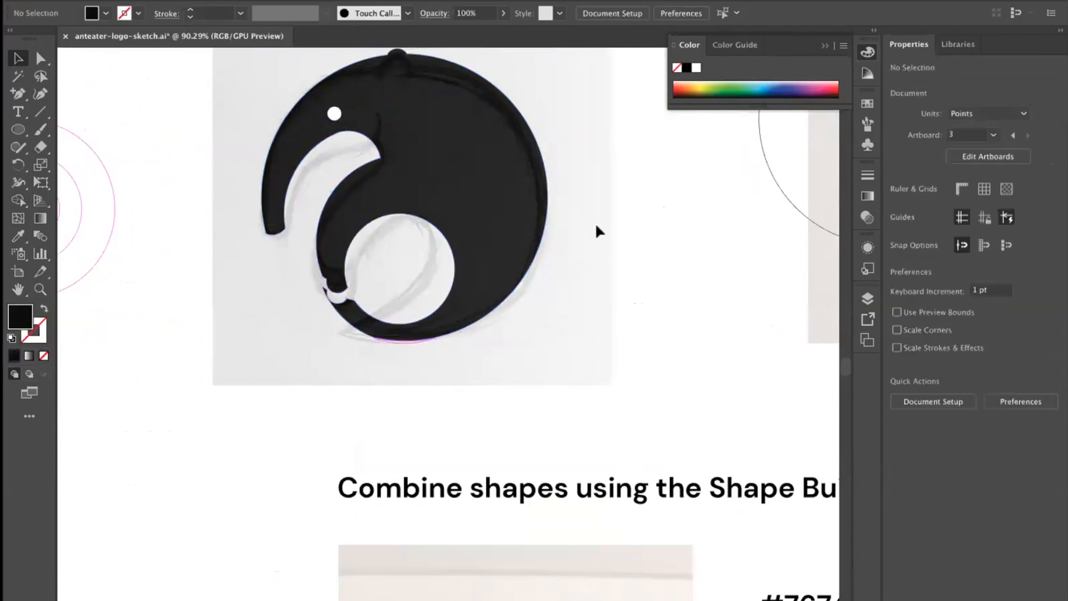
{"action": "key", "text": "super+a"}
{"action": "scroll", "coordinate": [273, 133], "scroll_direction": "up", "scroll_amount": 3}
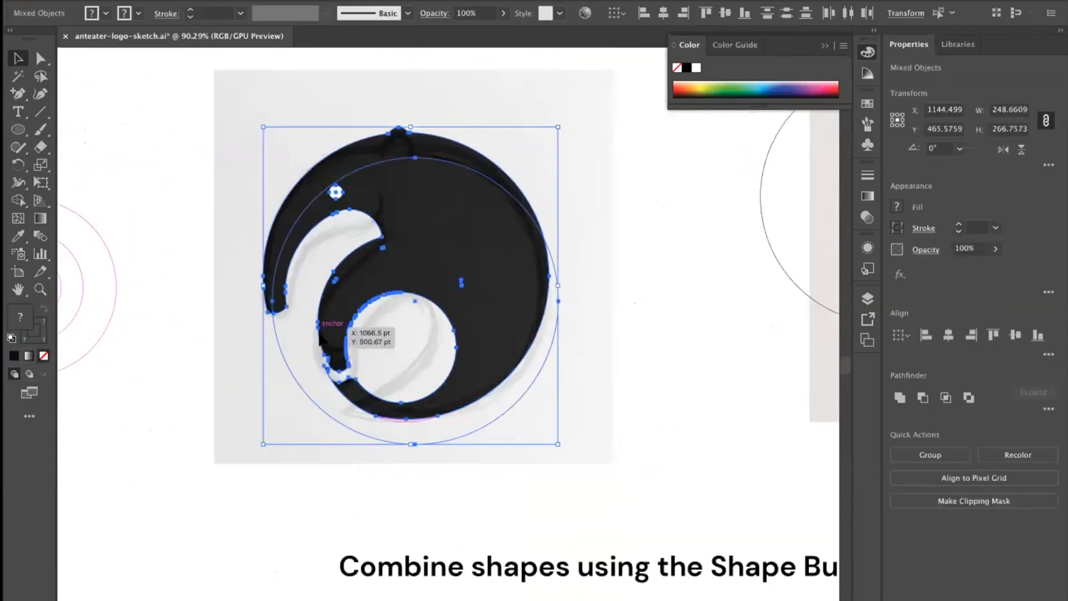
{"action": "left_click", "coordinate": [199, 134]}
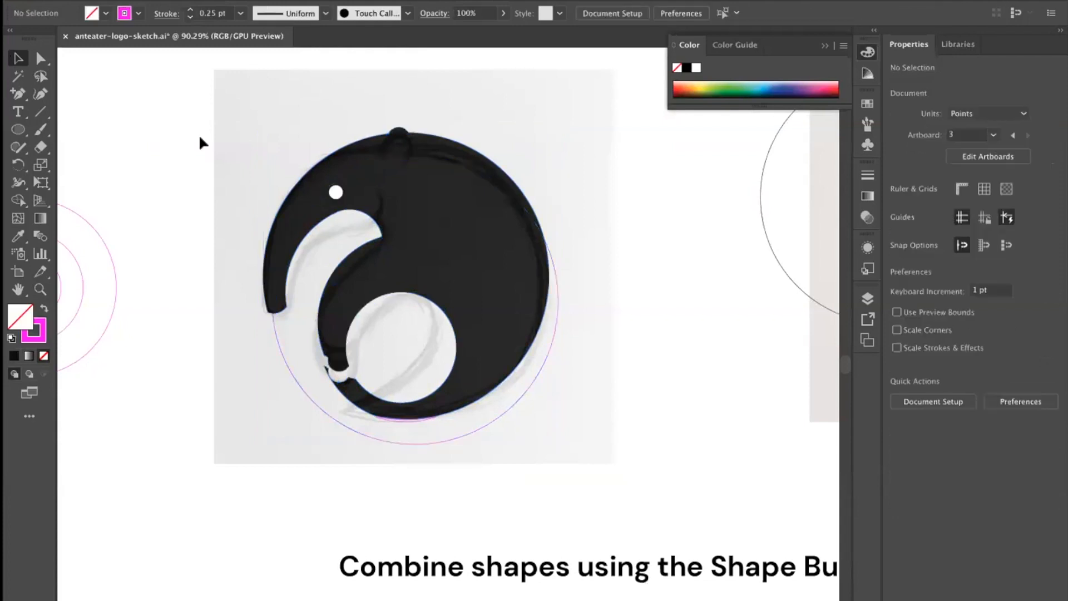
Select the overlapping circle with the silhouette and subtract the circle's area outside the body using Shape Builder.
{"action": "scroll", "coordinate": [340, 220], "scroll_direction": "down", "scroll_amount": 2}
{"action": "left_click", "coordinate": [295, 315]}
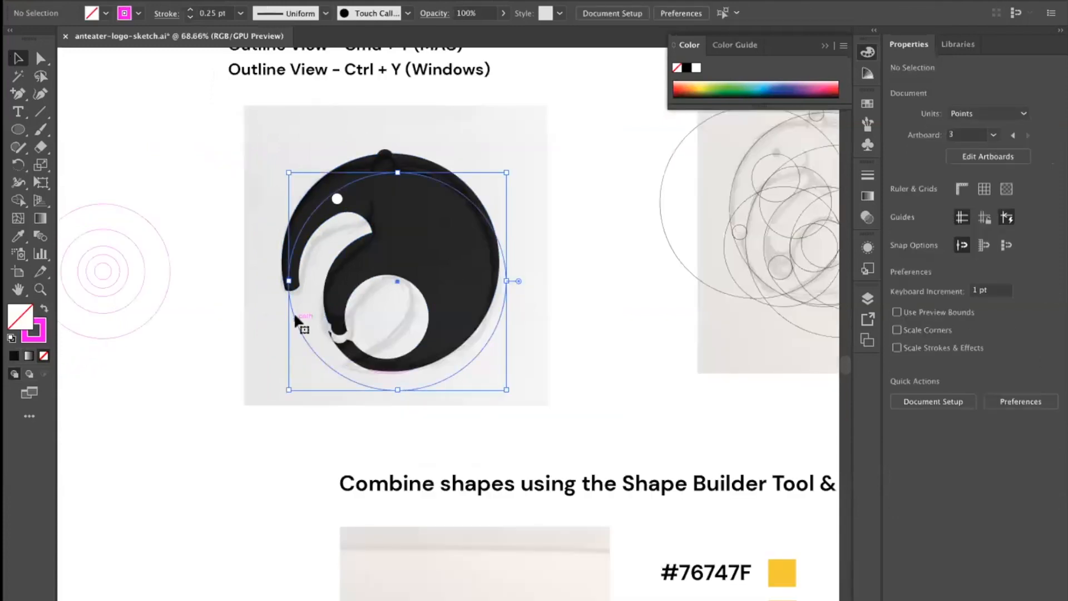
{"action": "left_click", "coordinate": [432, 318], "text": "shift"}
{"action": "key", "text": "shift+m"}
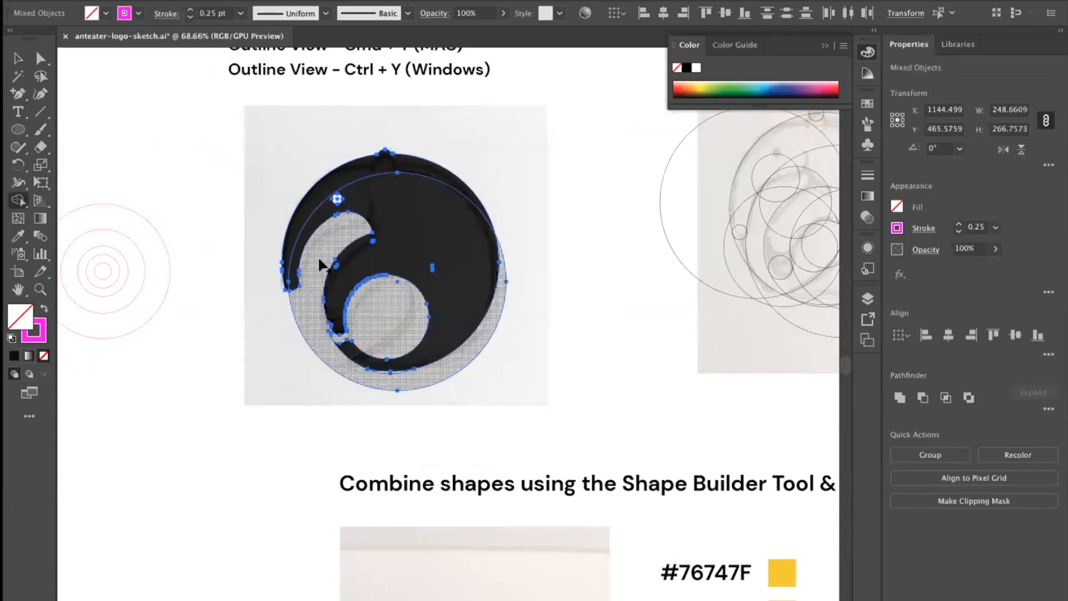
{"action": "left_click", "coordinate": [312, 272], "text": "alt"}
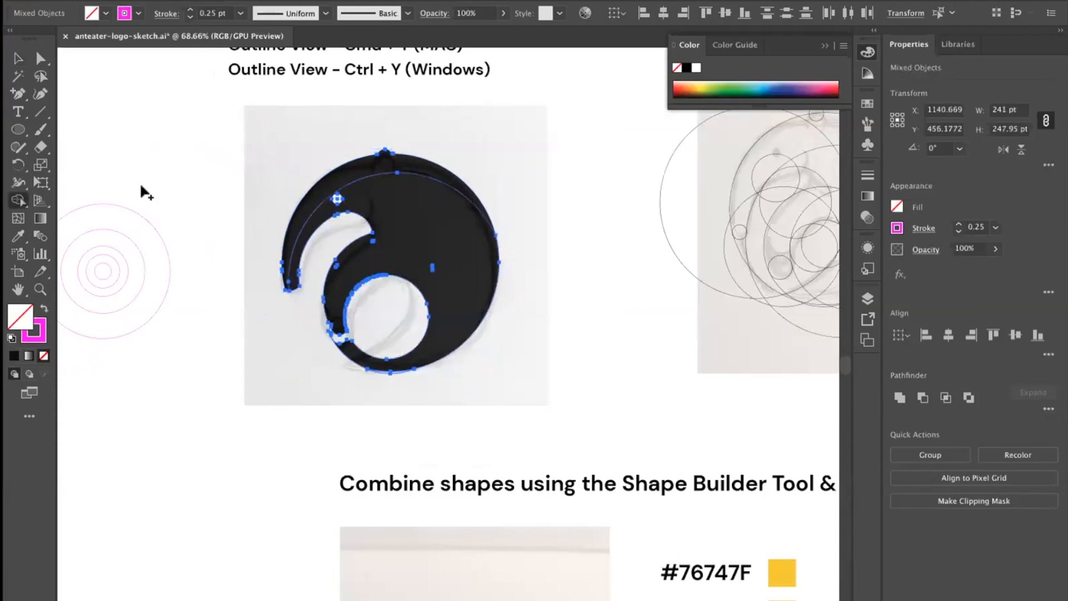
{"action": "left_click", "coordinate": [19, 59]}
{"action": "key", "text": "super+shift+a"}
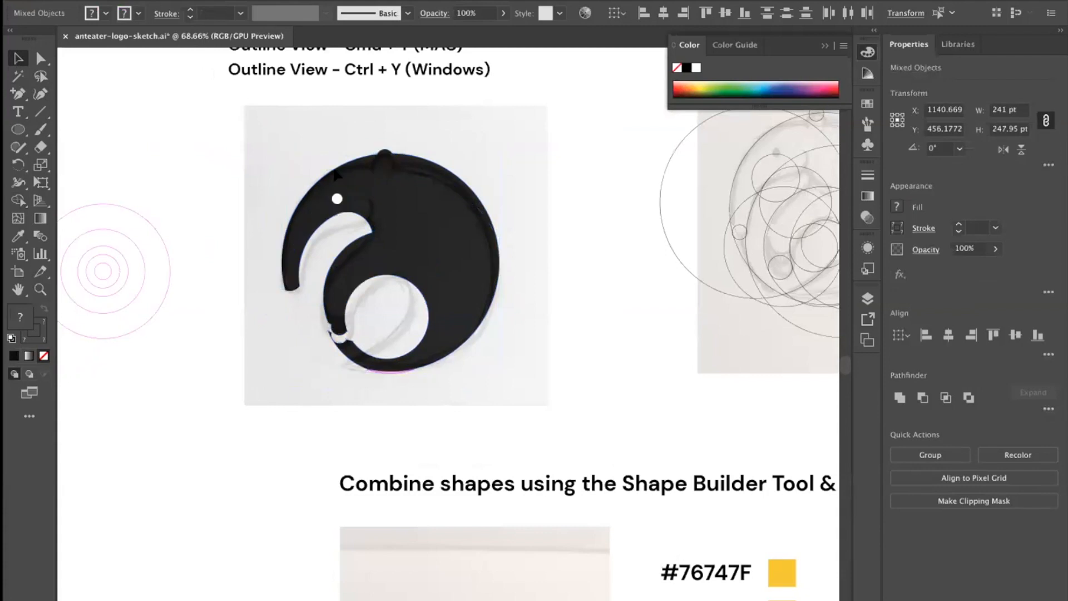
{"action": "double_click", "coordinate": [351, 177]}
{"action": "double_click", "coordinate": [532, 213]}
Examine the coloured reference, the finished black Anteater Logo card and the golden ratio circles beside it.
{"action": "left_click_drag", "start_coordinate": [563, 226], "coordinate": [543, 298]}
{"action": "left_click_drag", "start_coordinate": [585, 382], "coordinate": [543, 259]}
{"action": "mouse_move", "coordinate": [566, 424]}
{"action": "left_mouse_down"}
{"action": "mouse_move", "coordinate": [517, 324]}
{"action": "mouse_move", "coordinate": [554, 437]}
{"action": "left_mouse_up"}
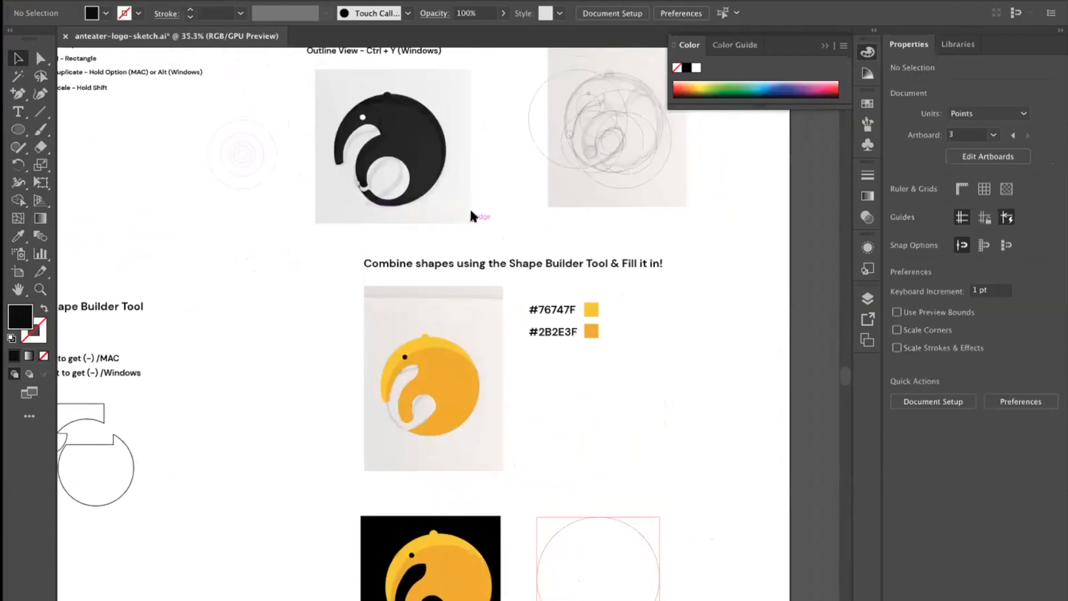
{"action": "left_click_drag", "start_coordinate": [450, 223], "coordinate": [329, 110]}
{"action": "left_click", "coordinate": [618, 446]}
{"action": "left_click_drag", "start_coordinate": [617, 447], "coordinate": [545, 286]}
{"action": "left_click_drag", "start_coordinate": [499, 387], "coordinate": [541, 215]}
{"action": "left_click_drag", "start_coordinate": [493, 337], "coordinate": [562, 331]}
{"action": "left_click_drag", "start_coordinate": [416, 202], "coordinate": [439, 222]}
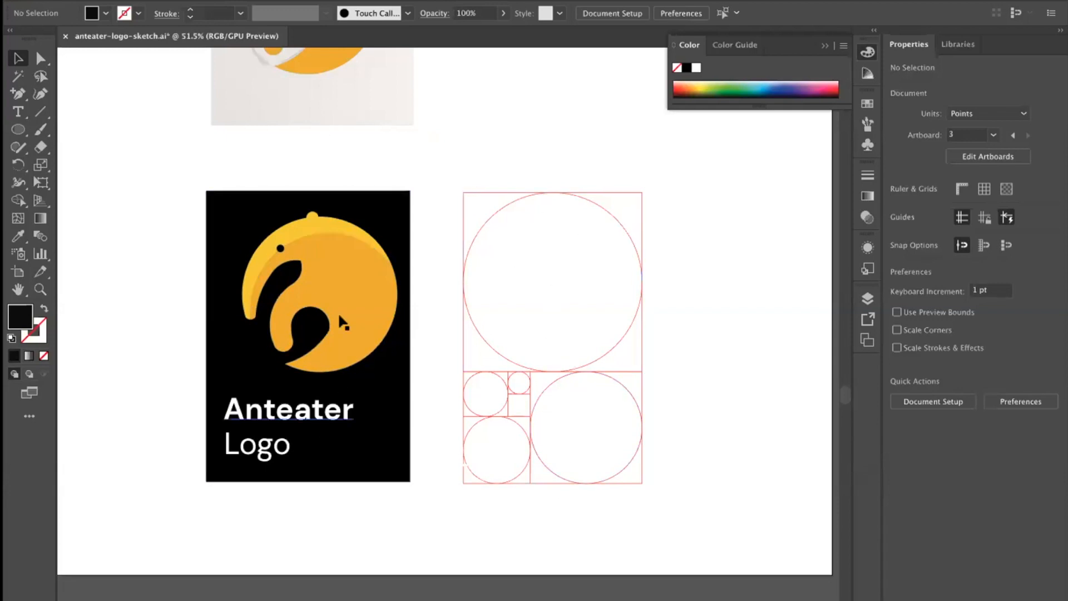
{"action": "left_click", "coordinate": [340, 270]}
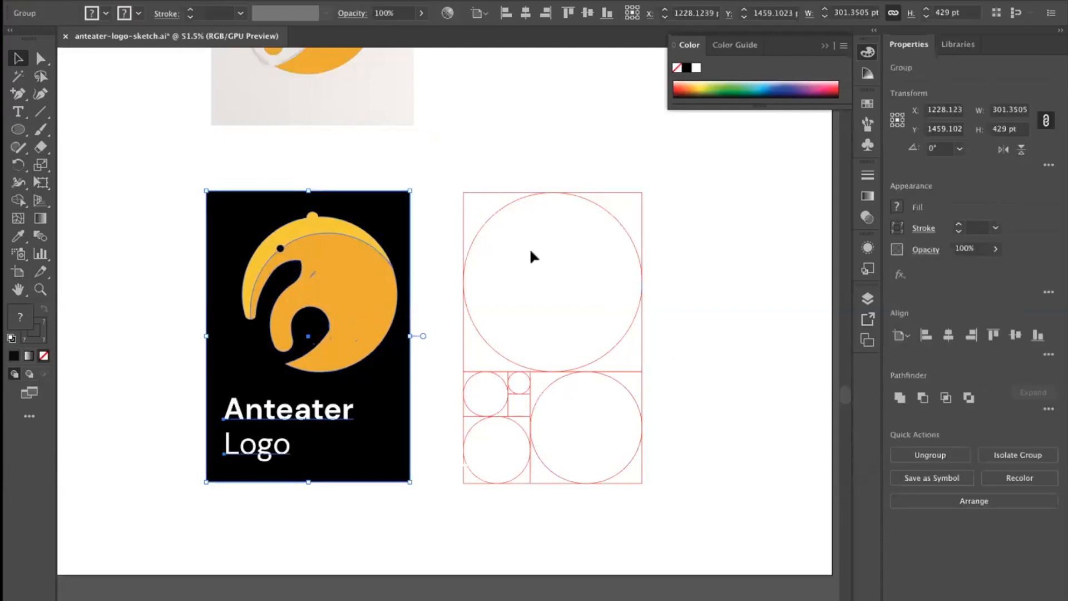
{"action": "left_click", "coordinate": [559, 228]}
Review the whole artboard, comparing the black silhouette with the golden ratio, sketch and Shape Builder sections.
{"action": "left_click", "coordinate": [269, 442]}
{"action": "left_click", "coordinate": [99, 111]}
{"action": "left_click_drag", "start_coordinate": [411, 216], "coordinate": [425, 272]}
{"action": "left_click_drag", "start_coordinate": [288, 196], "coordinate": [419, 437]}
{"action": "left_click_drag", "start_coordinate": [262, 213], "coordinate": [422, 484]}
{"action": "left_click", "coordinate": [227, 267]}
{"action": "left_click_drag", "start_coordinate": [226, 267], "coordinate": [331, 408]}
{"action": "left_click_drag", "start_coordinate": [307, 320], "coordinate": [196, 339]}
{"action": "left_click_drag", "start_coordinate": [243, 289], "coordinate": [291, 397]}
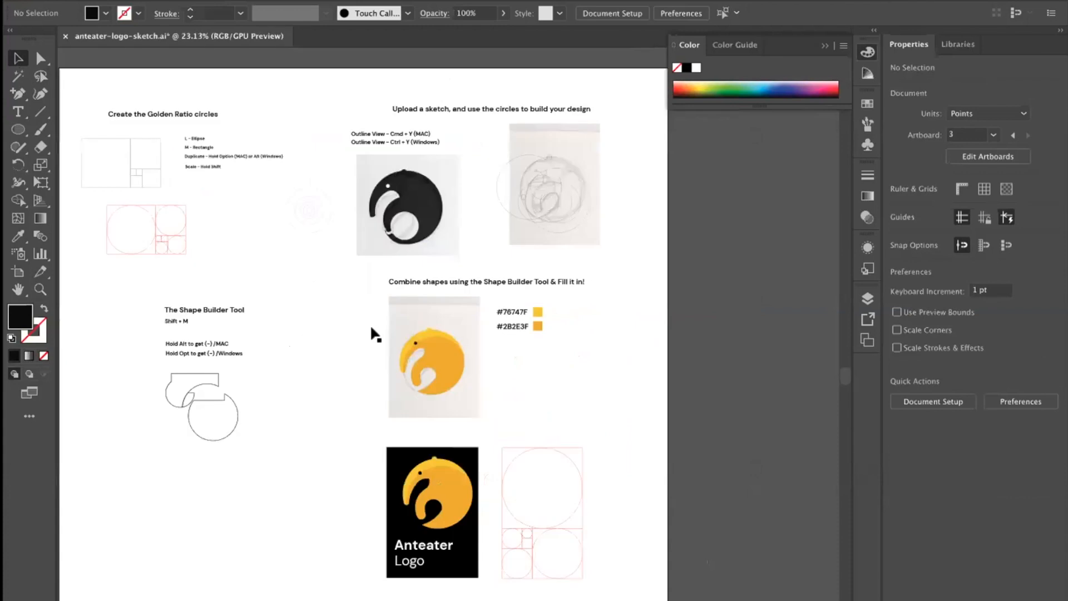
{"action": "left_click_drag", "start_coordinate": [332, 298], "coordinate": [303, 338]}
{"action": "left_click_drag", "start_coordinate": [365, 281], "coordinate": [524, 298]}
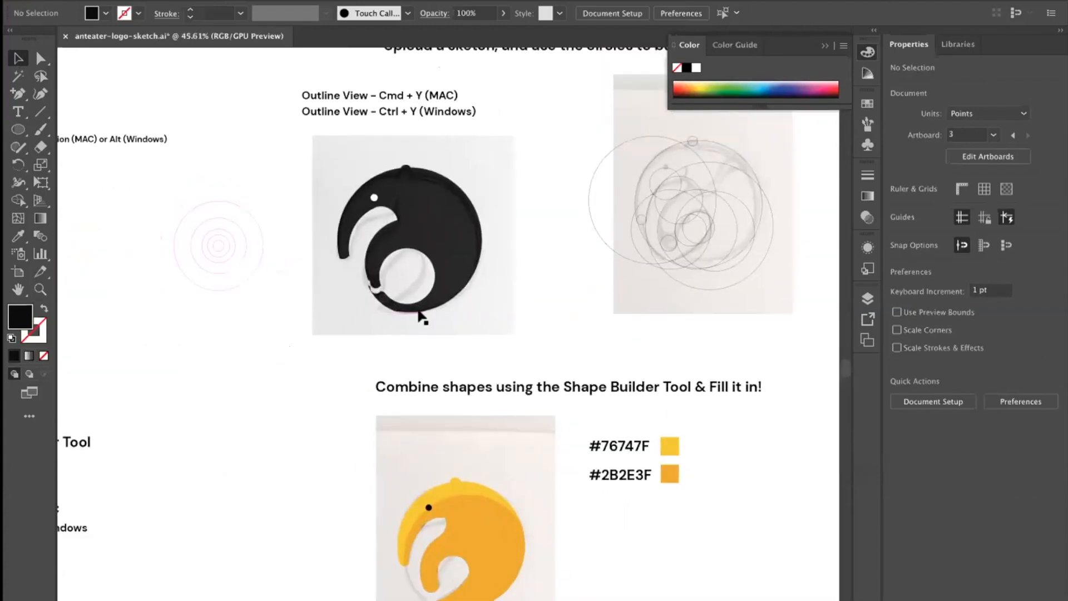
{"action": "left_click_drag", "start_coordinate": [249, 322], "coordinate": [487, 351]}
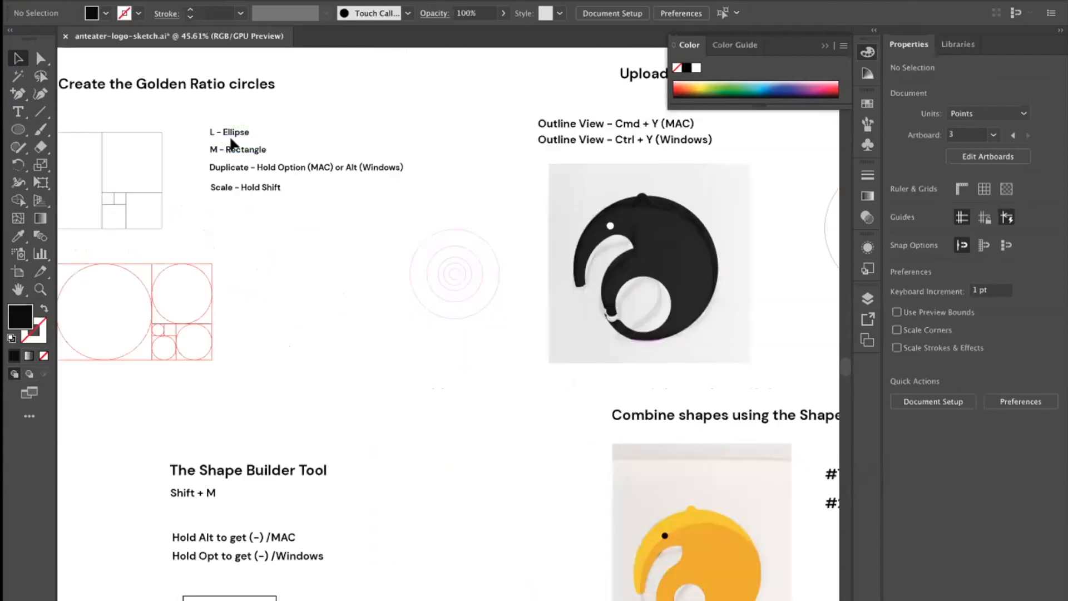
{"action": "scroll", "coordinate": [322, 283], "scroll_direction": "down", "scroll_amount": 8}
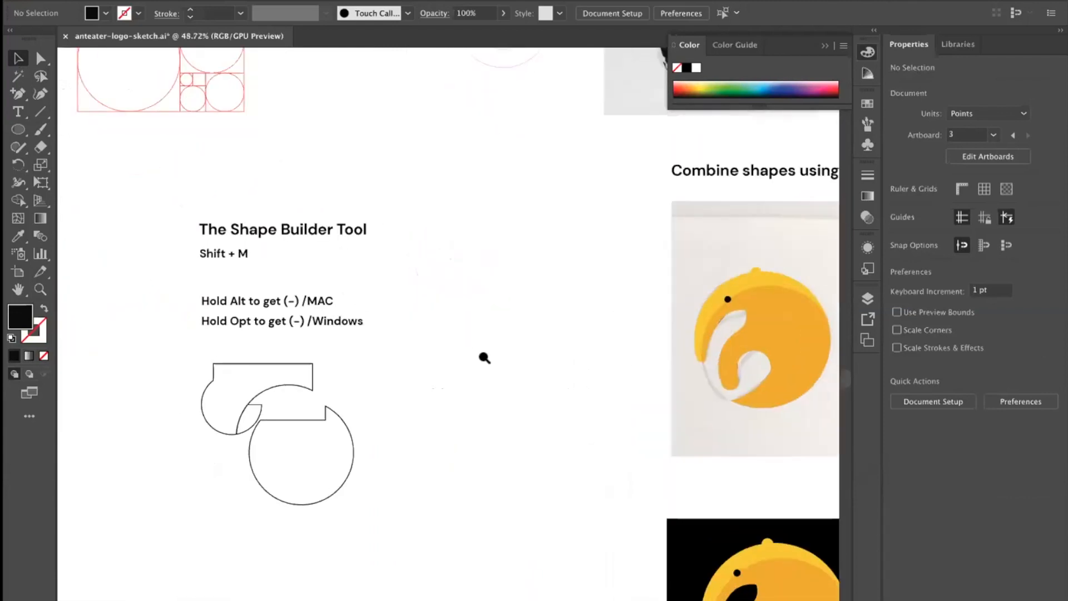